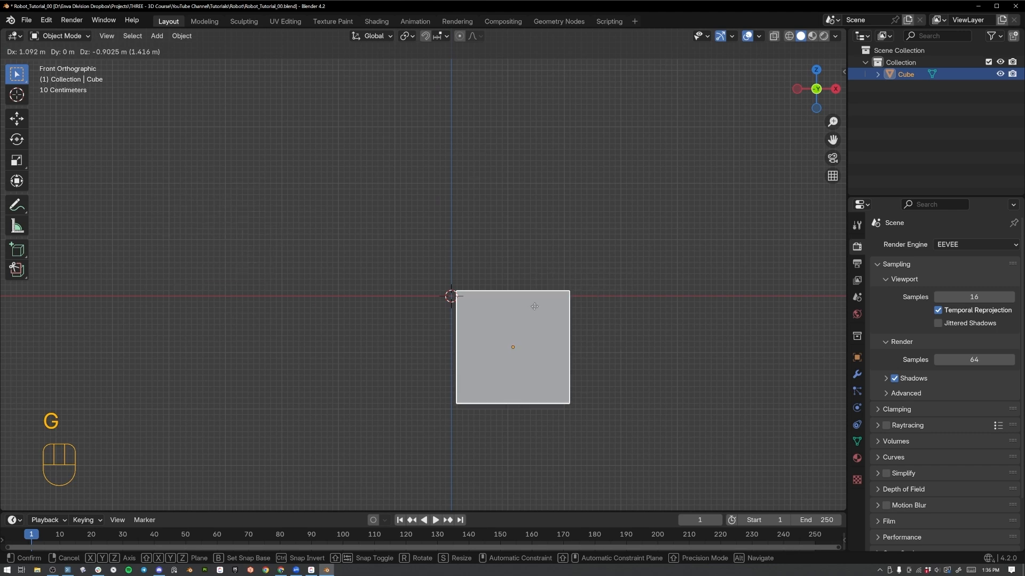
Move the cube straight up along the Z axis above the origin, lowering it by about 0.27 m as a final adjustment.
key(z)
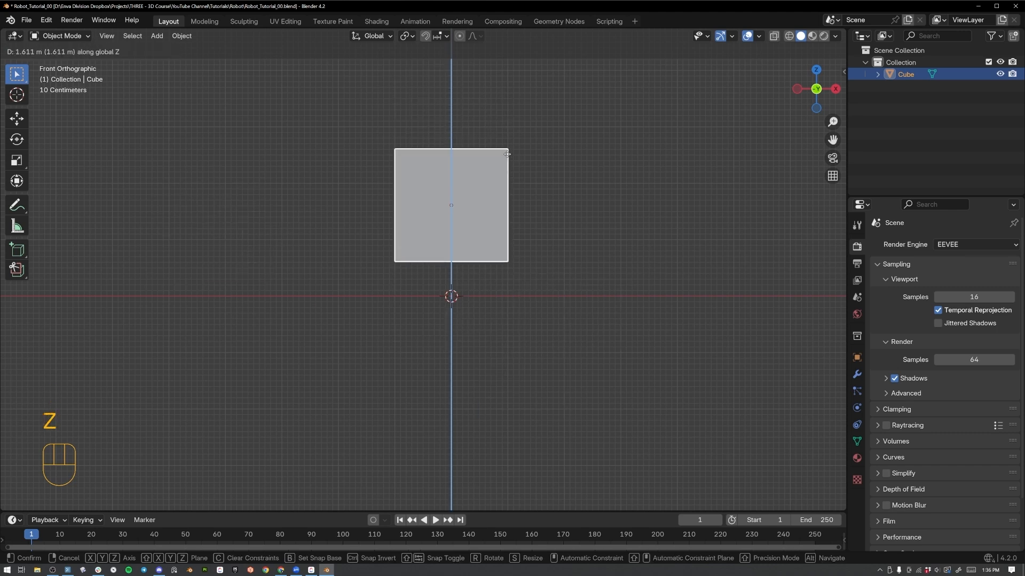
click(630, 101)
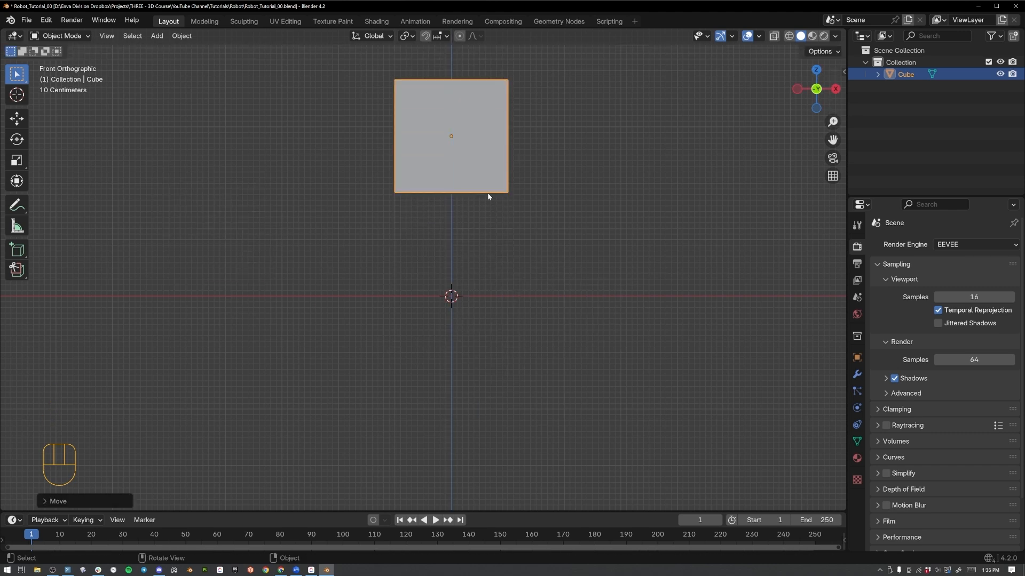
key(g)
key(z)
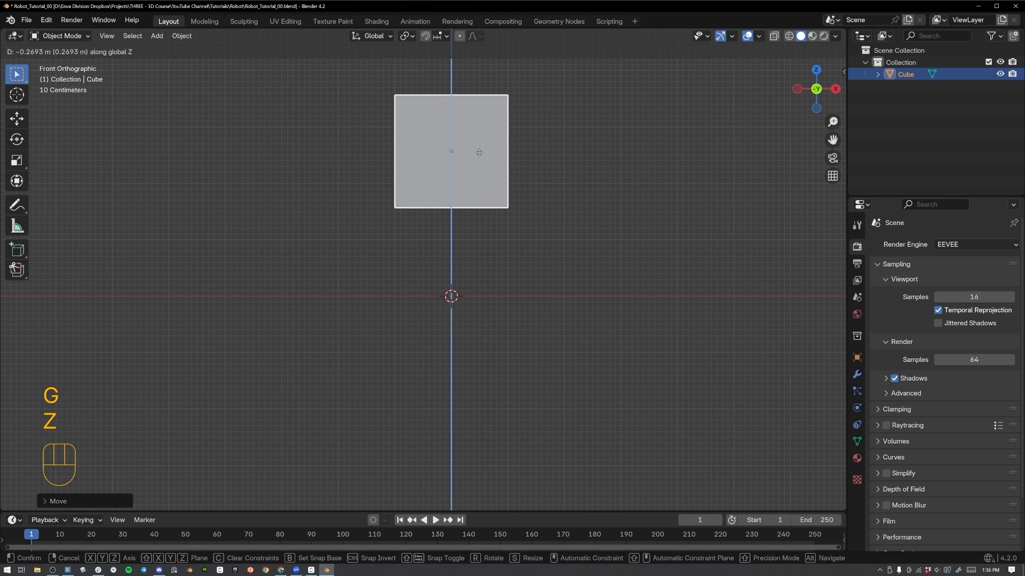
click(490, 252)
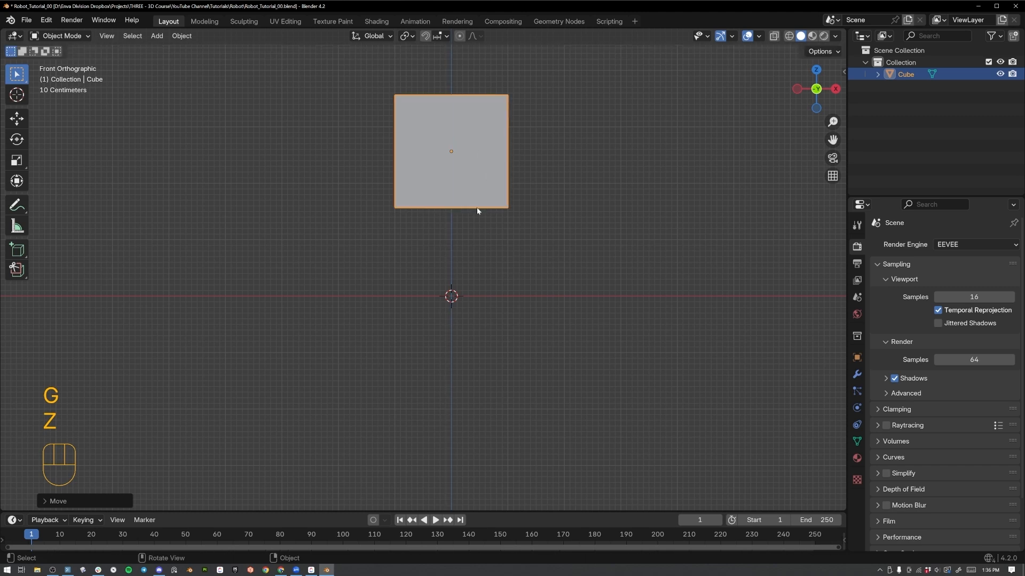
Duplicate the cube downward along the Z axis and scale the copy uniformly to a clearly smaller block beneath the original.
key(shift+d)
key(z)
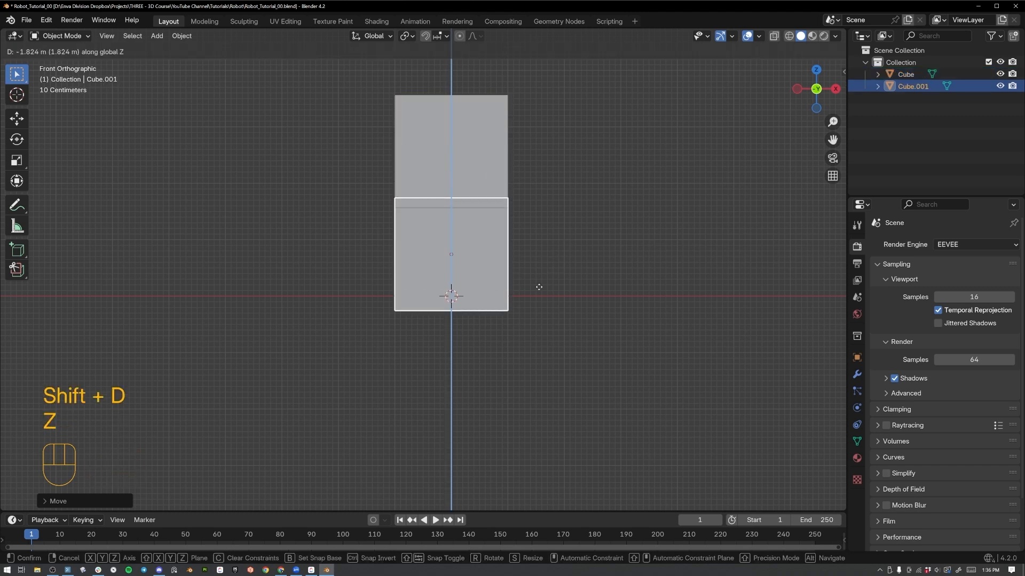
click(539, 279)
key(s)
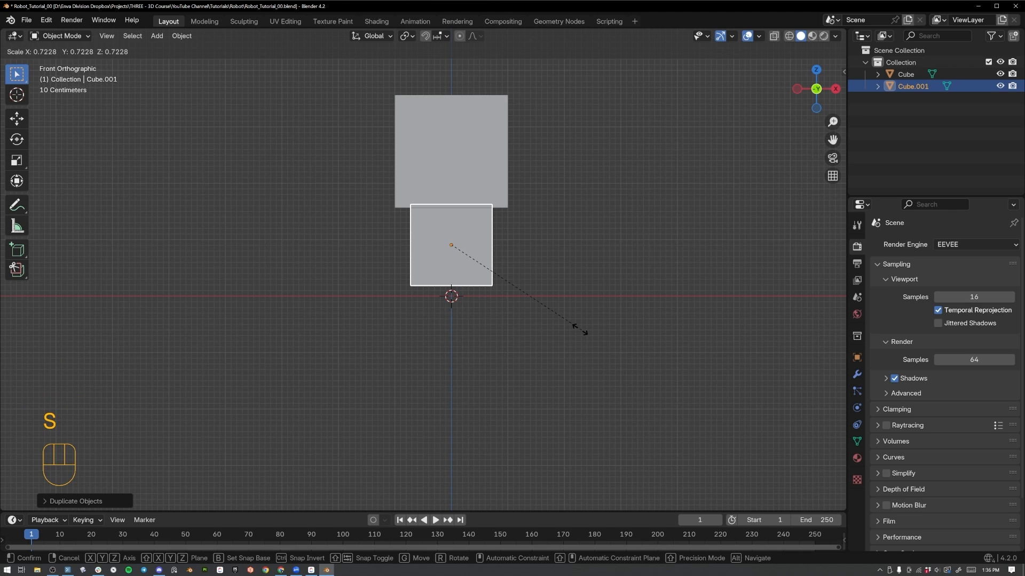
click(556, 320)
Scale the large upper cube along the Y axis to make it slightly shallower.
middle_drag(555, 320, 603, 250)
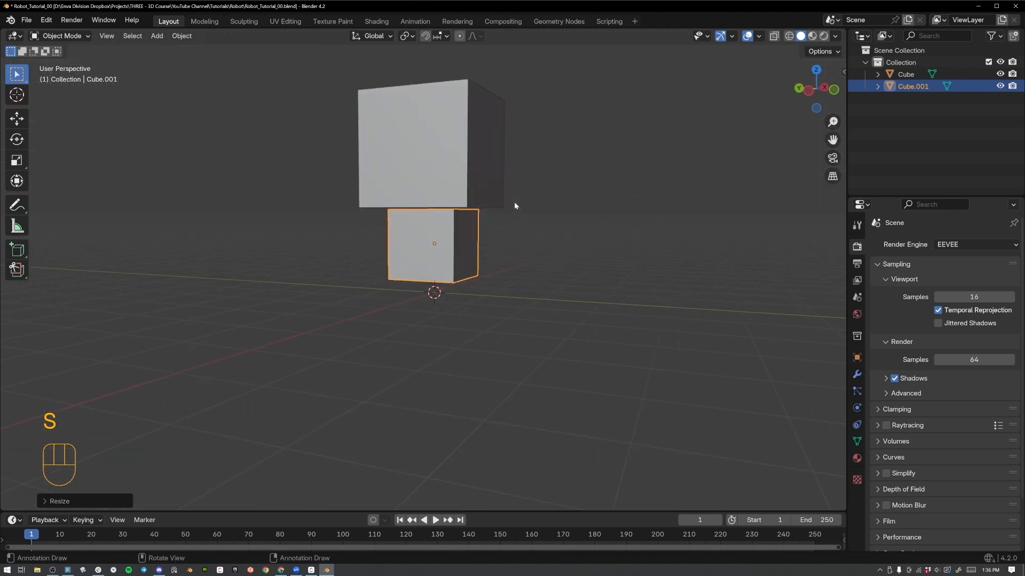
click(494, 187)
middle_drag(454, 172, 403, 166)
middle_drag(477, 240, 627, 193)
key(s)
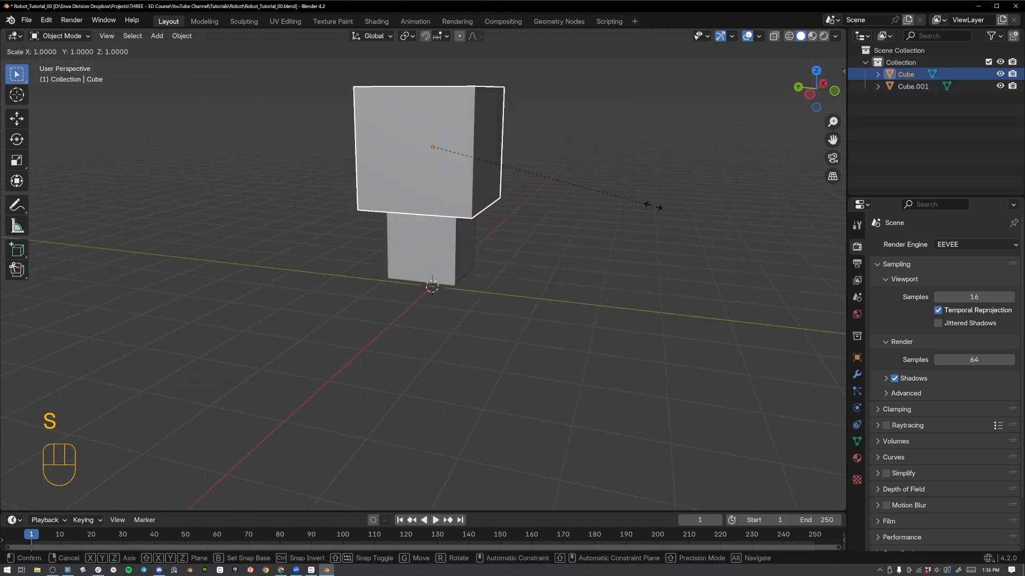
key(y)
click(622, 193)
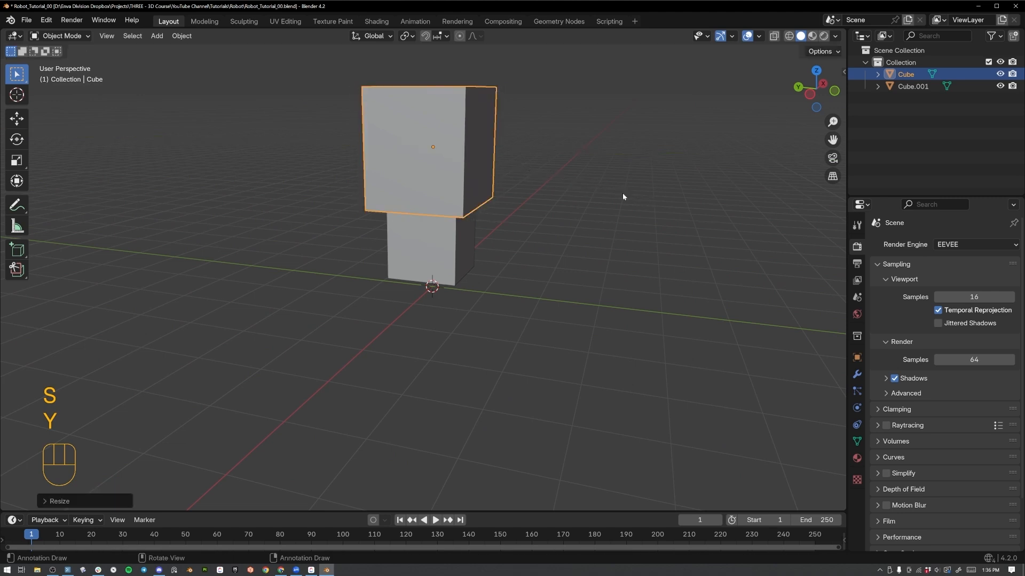
Join the small lower cube into the large upper cube as a single object.
middle_drag(623, 193, 521, 183)
click(475, 259)
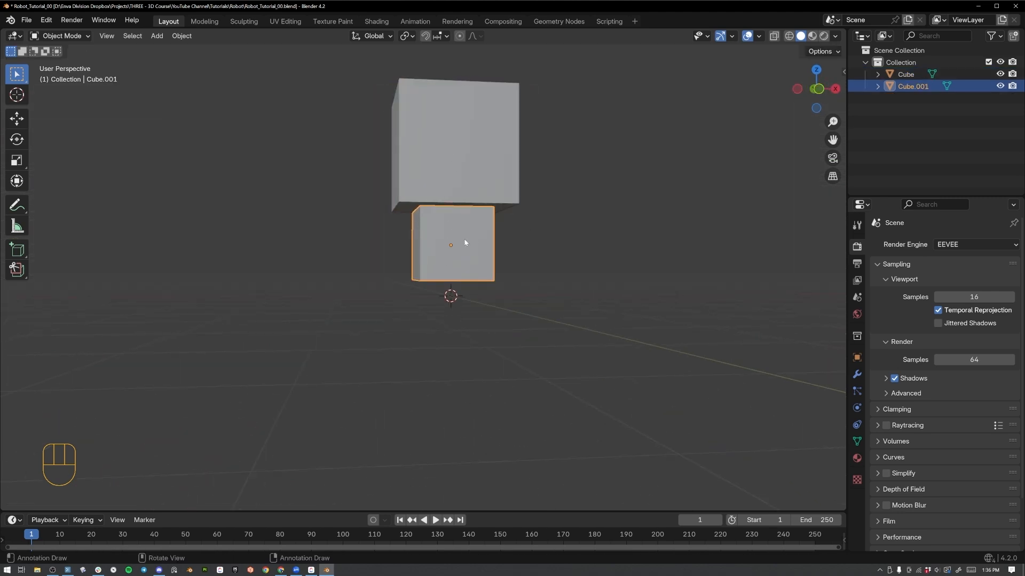
shift+click(469, 172)
right_click(470, 171)
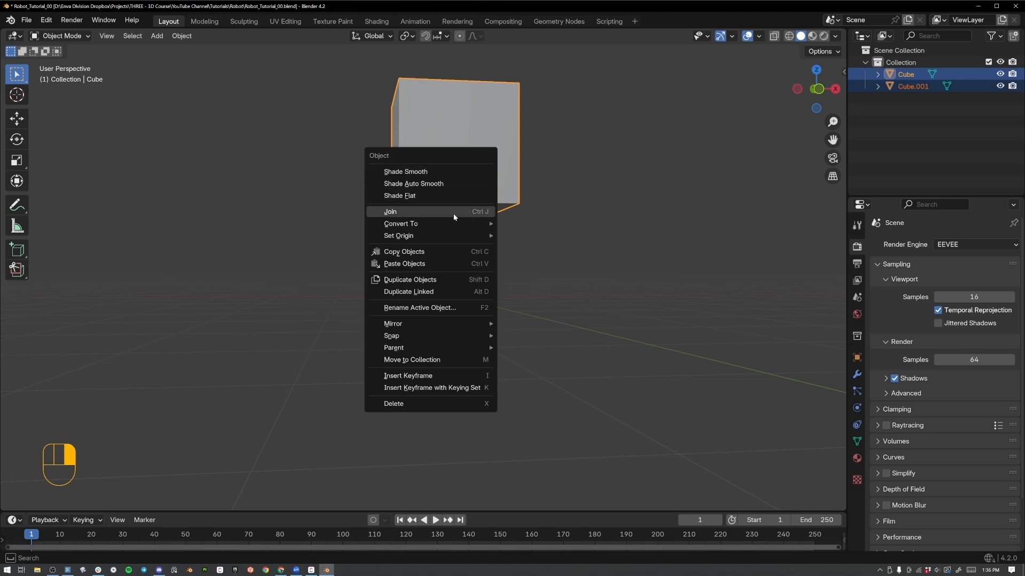
click(453, 212)
mouse_move(469, 206)
middle_down()
mouse_move(482, 217)
mouse_move(466, 188)
middle_up()
right_click(456, 167)
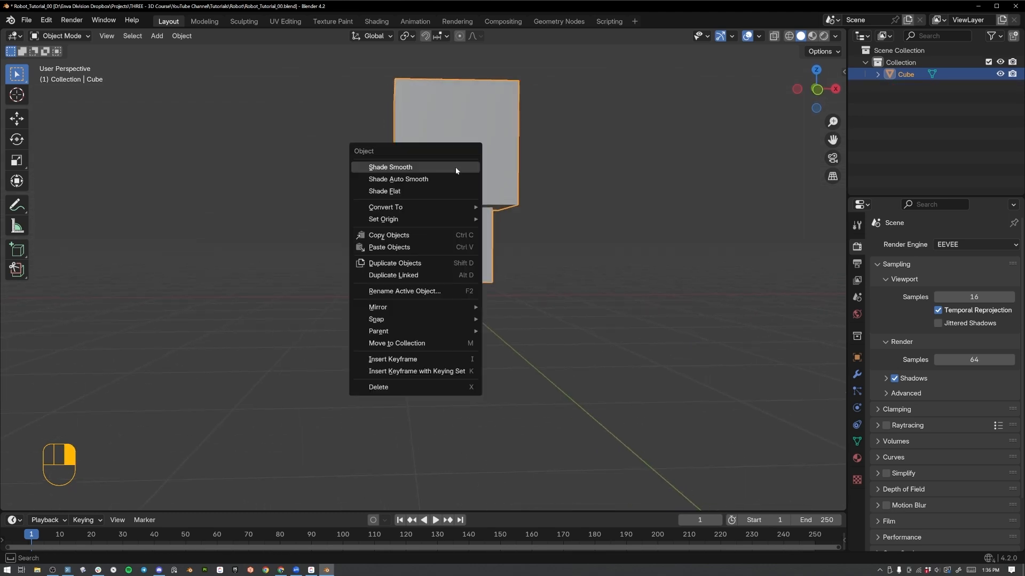
middle_drag(390, 200, 512, 187)
Add a Bevel modifier to the joined cube object.
click(857, 375)
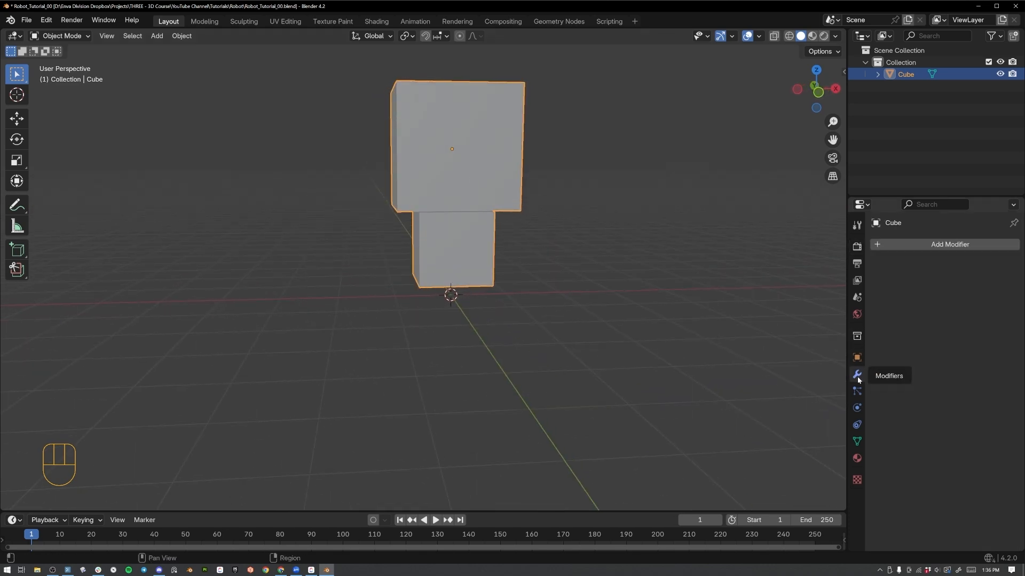
click(479, 179)
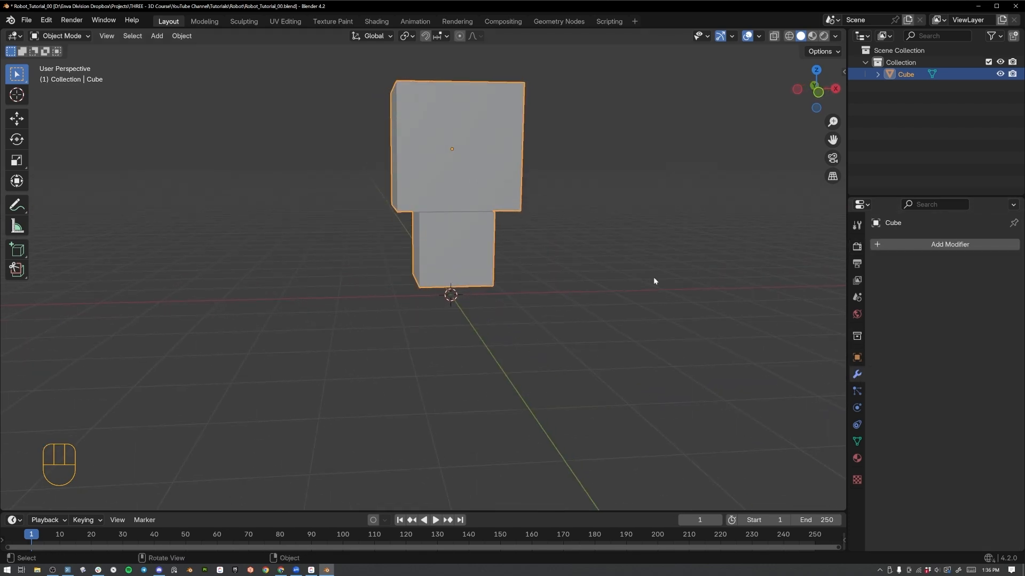
click(923, 244)
mouse_move(895, 288)
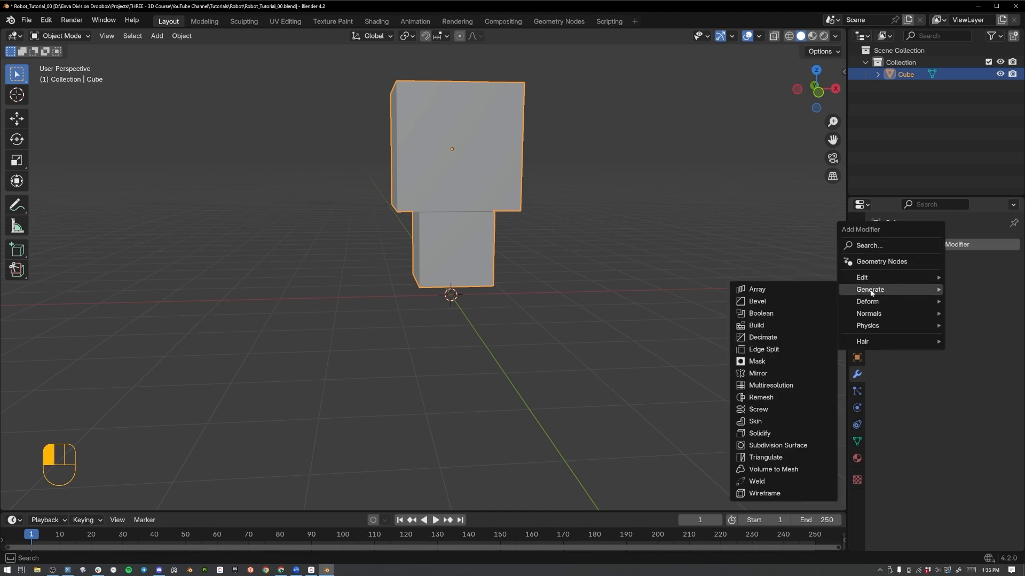
click(755, 301)
Set the bevel amount to 0.05 m with 2 segments.
click(963, 311)
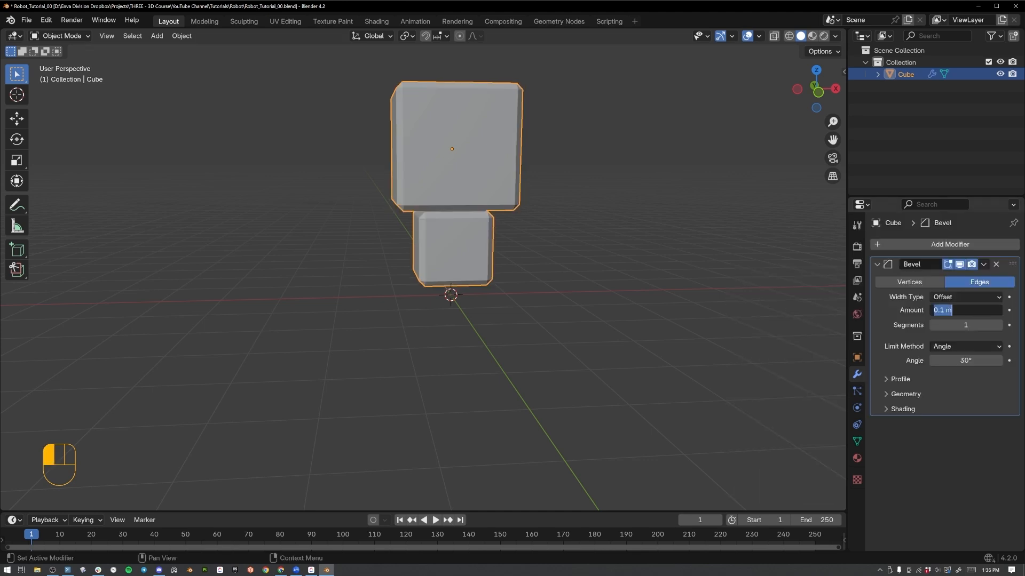
text(.05)
click(1009, 308)
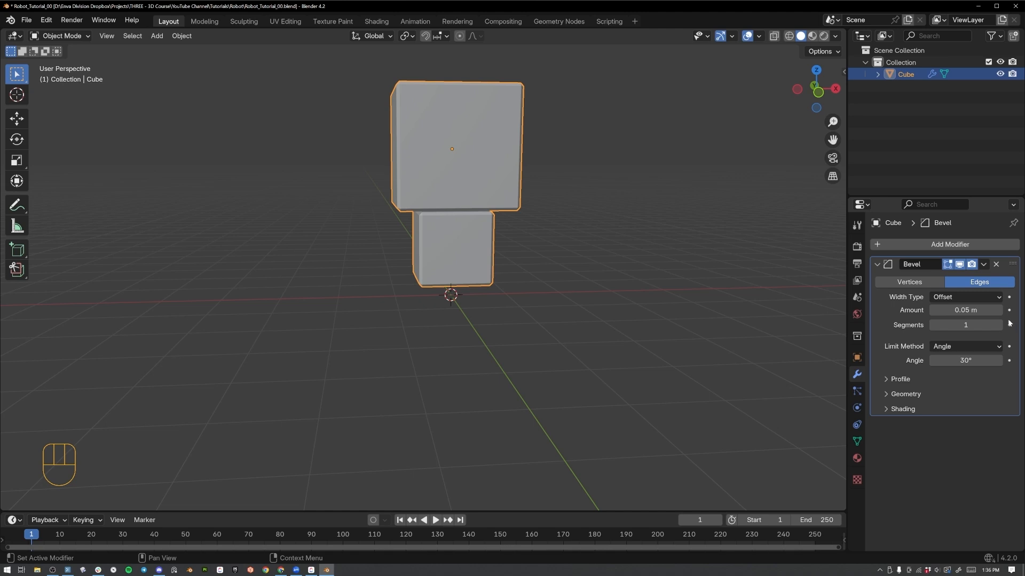
click(1005, 324)
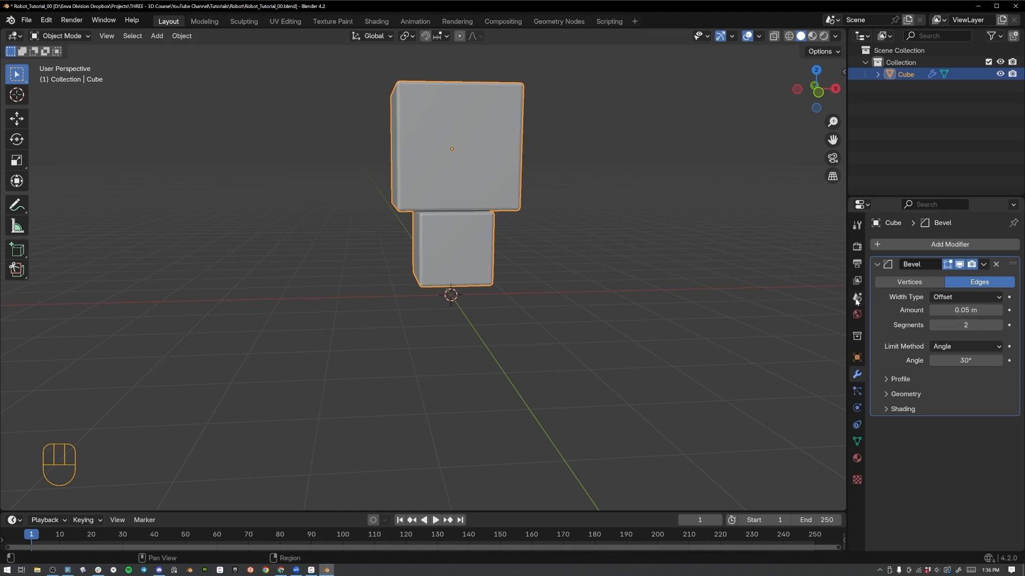
Apply Shade Smooth to the joined object and enable Harden Normals in its Bevel modifier.
right_click(446, 161)
click(446, 163)
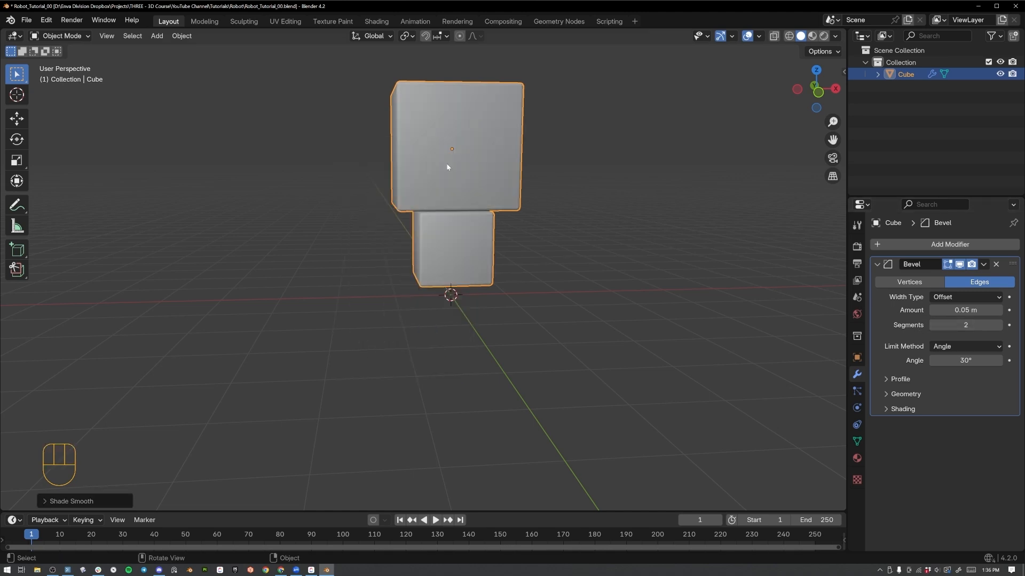
mouse_move(480, 157)
middle_down()
mouse_move(571, 277)
mouse_move(628, 273)
mouse_move(582, 256)
middle_up()
click(900, 409)
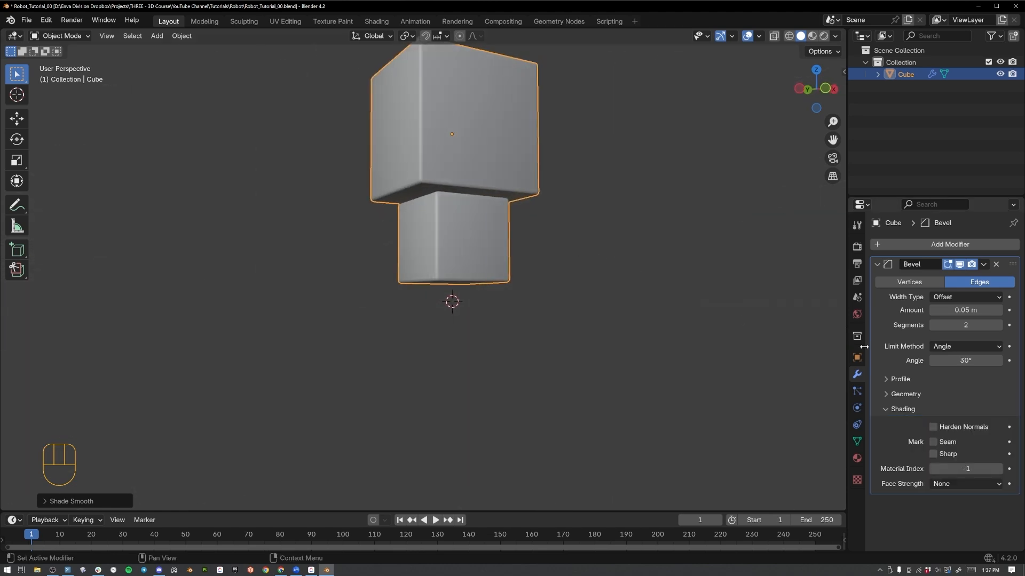
click(933, 427)
click(902, 408)
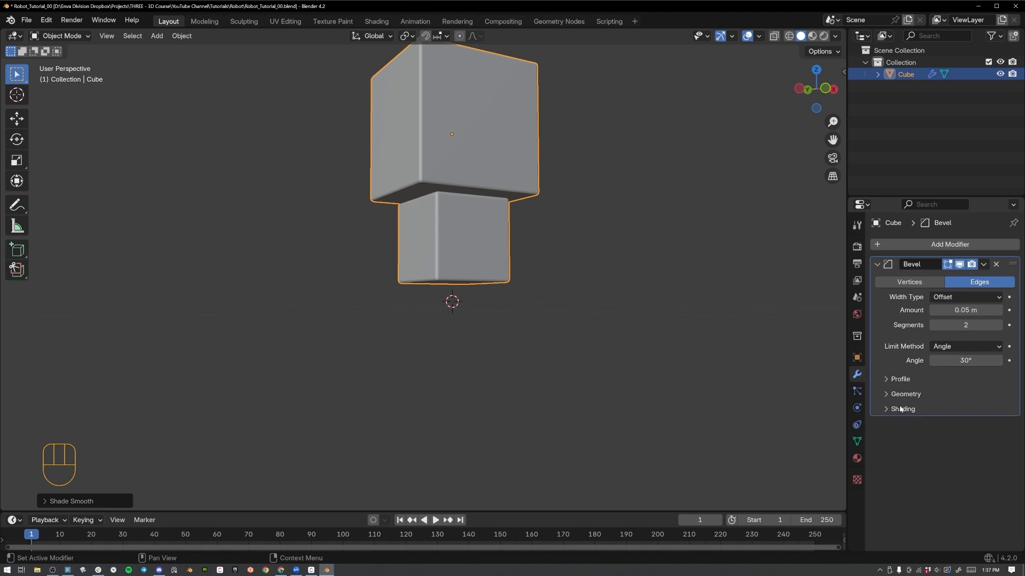
Deselect the joined object and add a cylinder mesh at the origin.
middle_drag(633, 208, 490, 175)
middle_drag(583, 215, 421, 309)
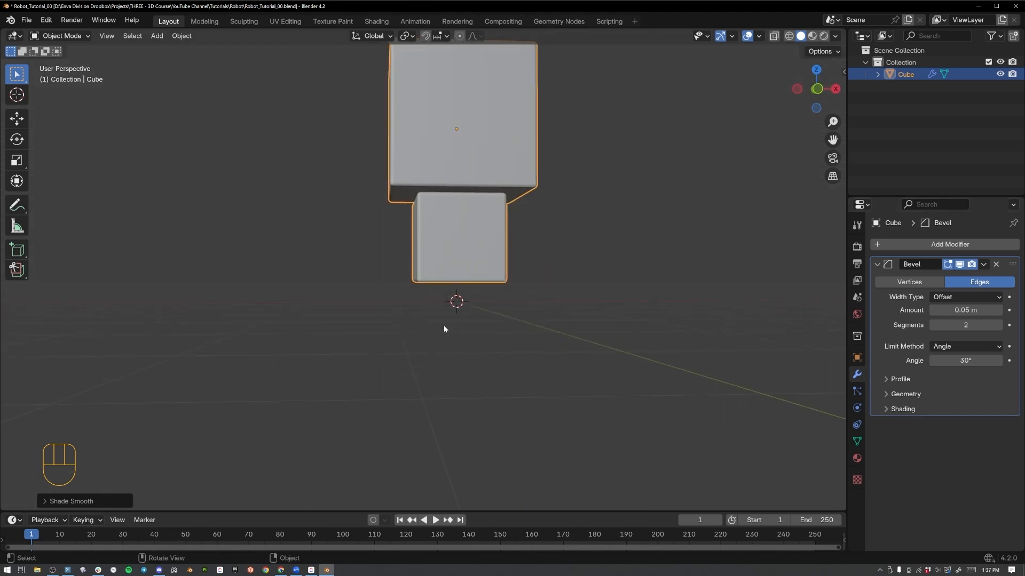
click(356, 247)
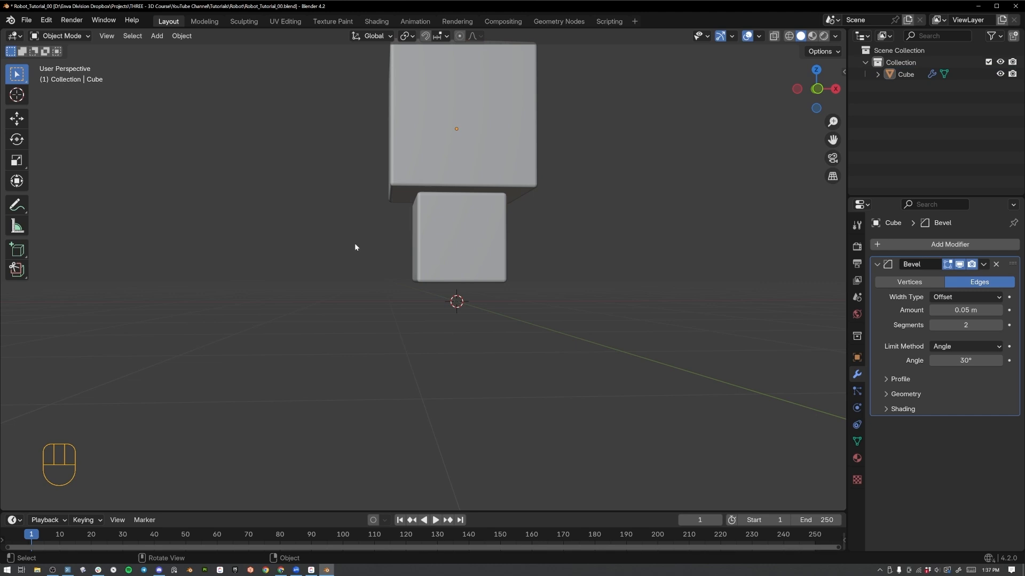
key(shift+a)
mouse_move(348, 259)
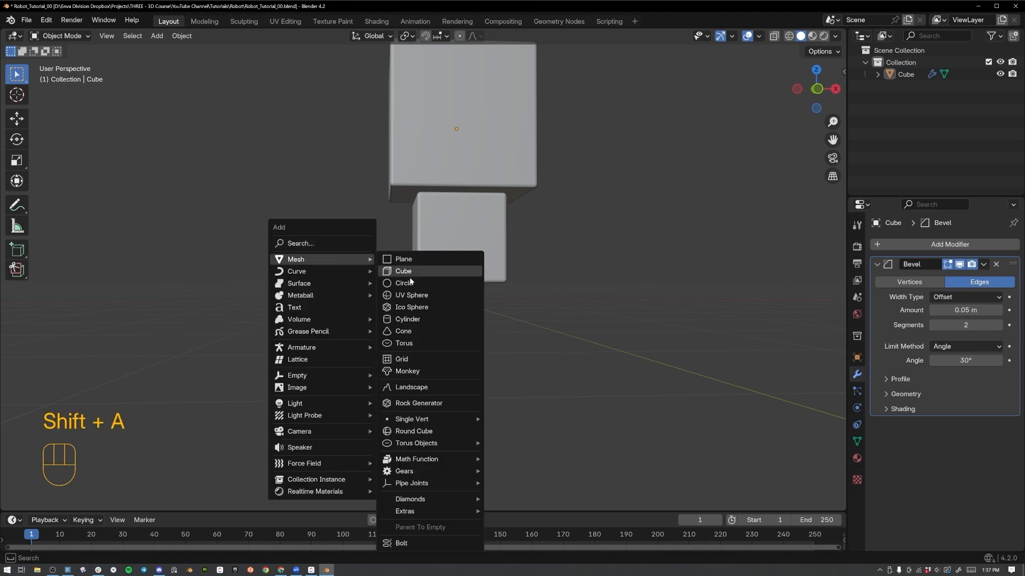
click(420, 319)
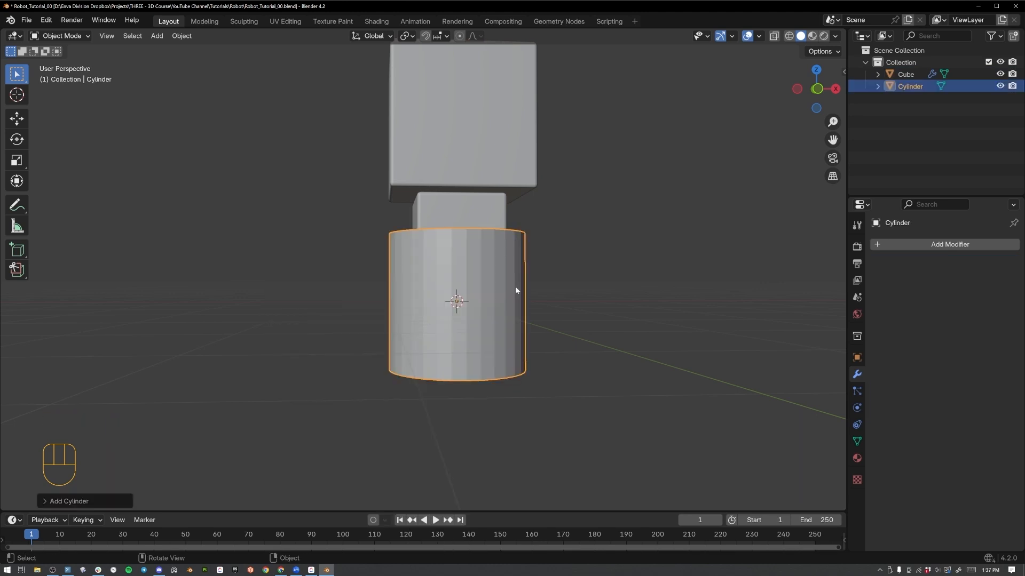
Rotate the cylinder 90° about the global Y axis so it lies along X.
key(r)
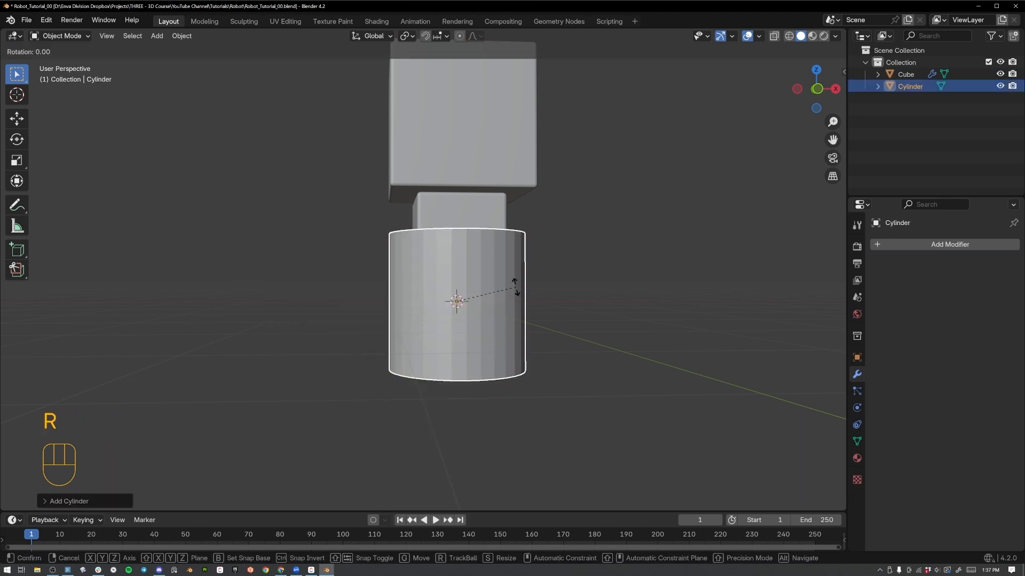
key(9)
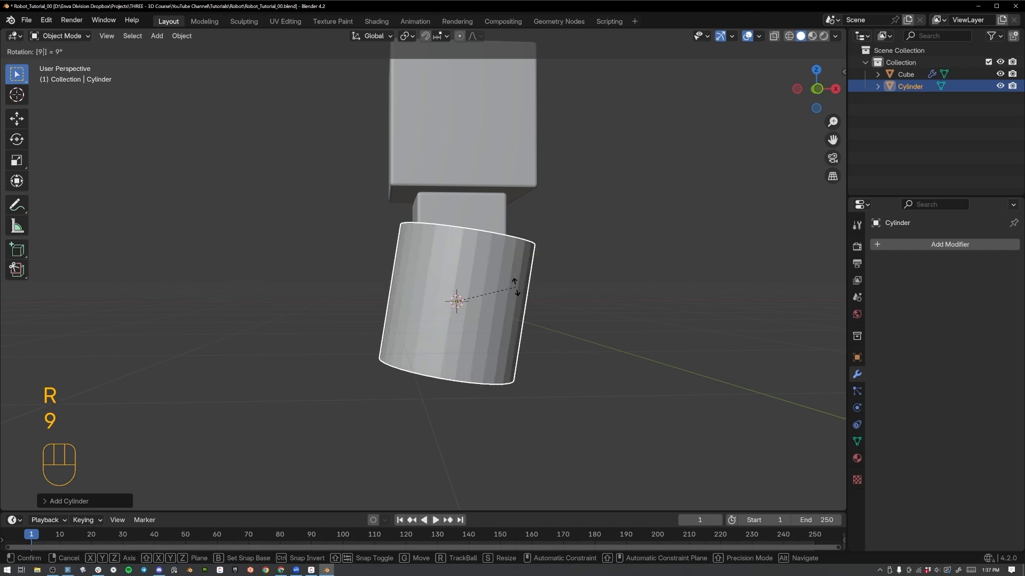
key(0)
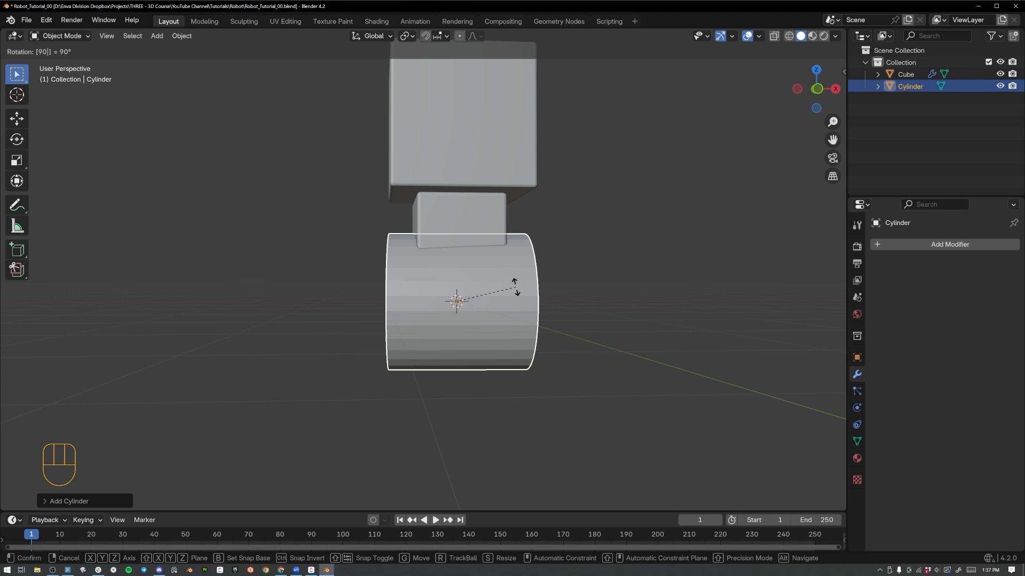
key(y)
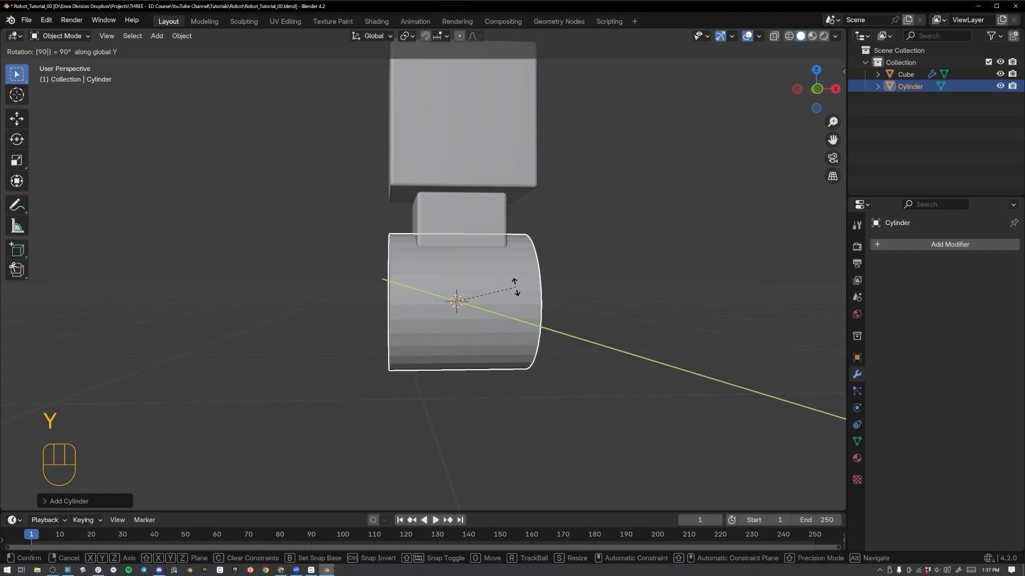
key(Return)
Scale the cylinder down uniformly until, seen from the side, its diameter is smaller than the lower block's width.
middle_drag(516, 291, 399, 288)
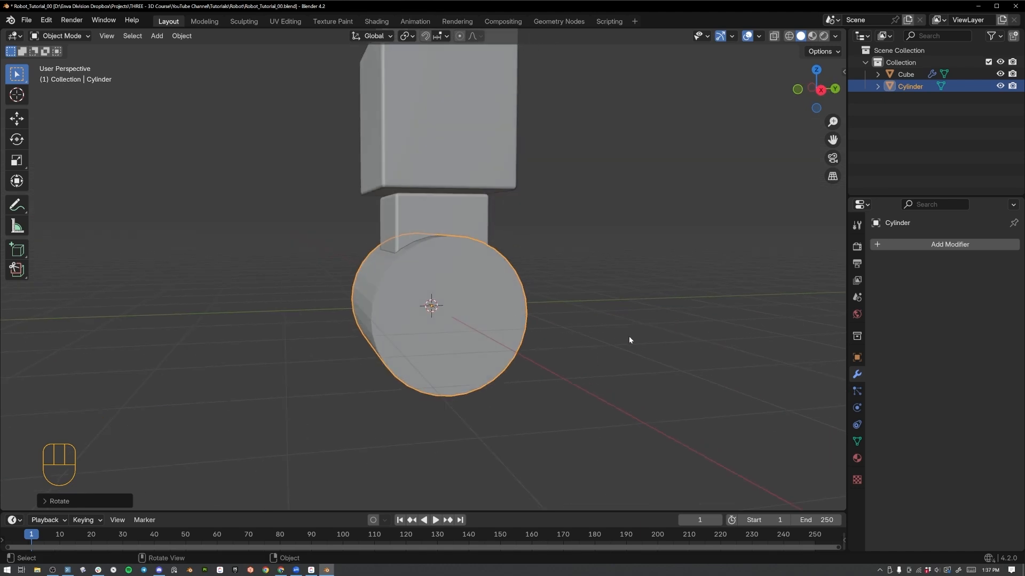
key(s)
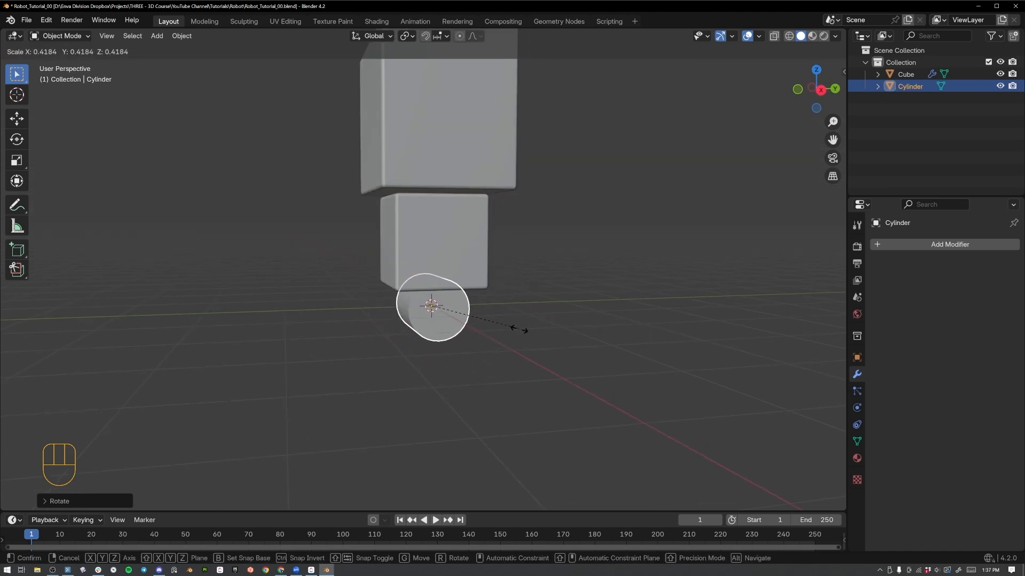
click(550, 353)
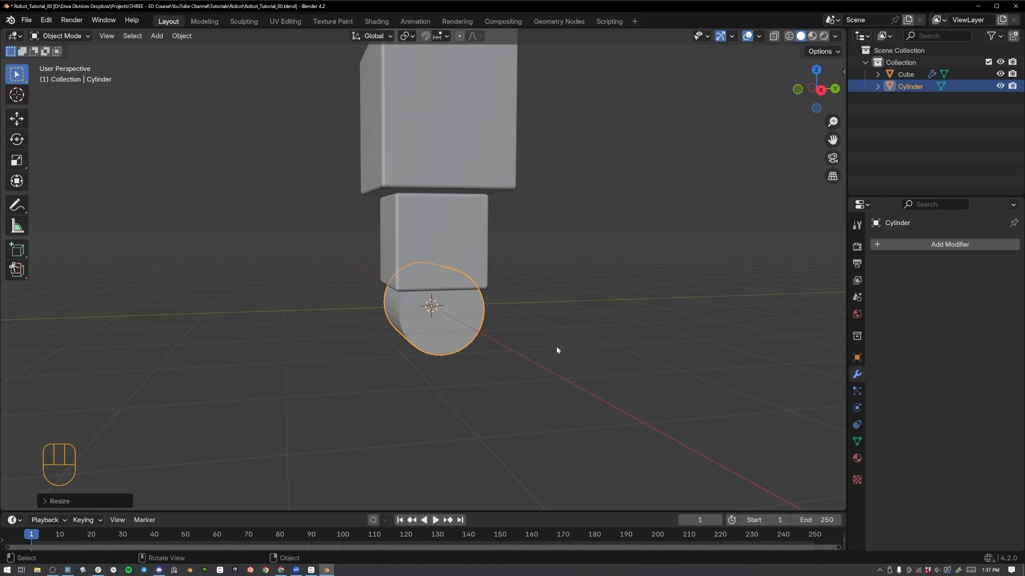
key(KP_3)
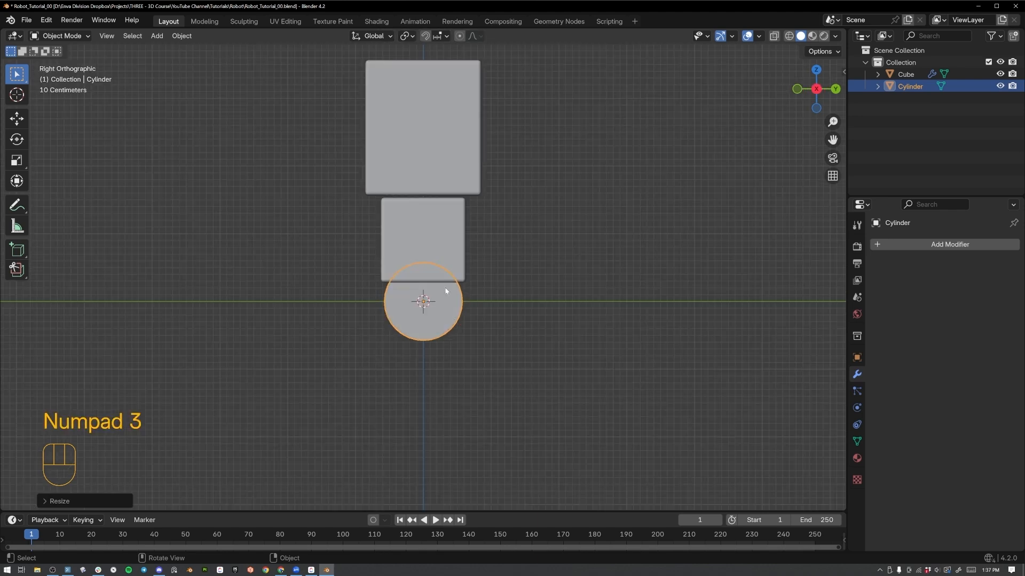
scroll(447, 291, up, 7)
key(s)
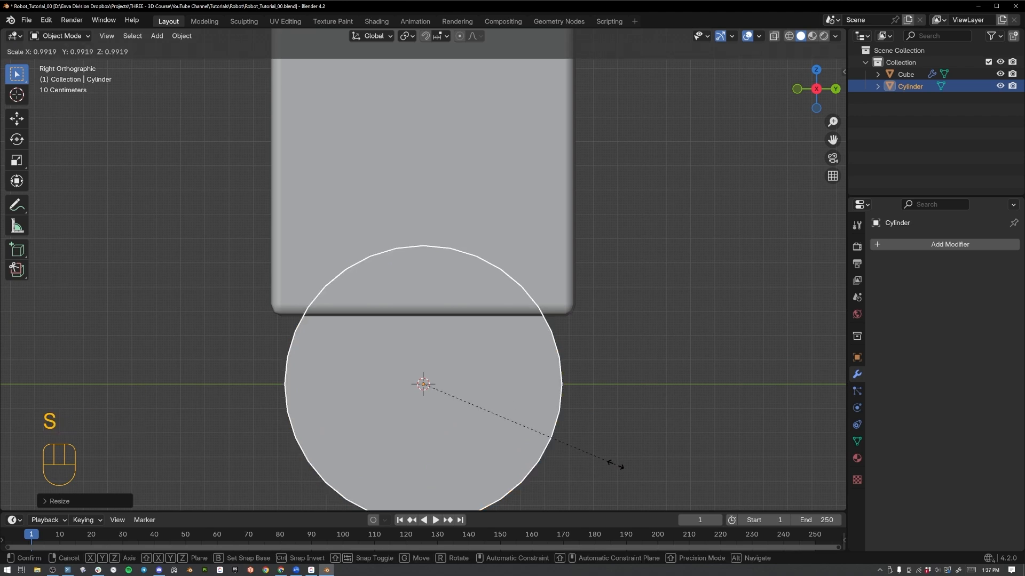
click(554, 442)
Raise the cylinder along Z until its centre sits just below the lower block's bottom edge, and enlarge it slightly.
key(g)
key(z)
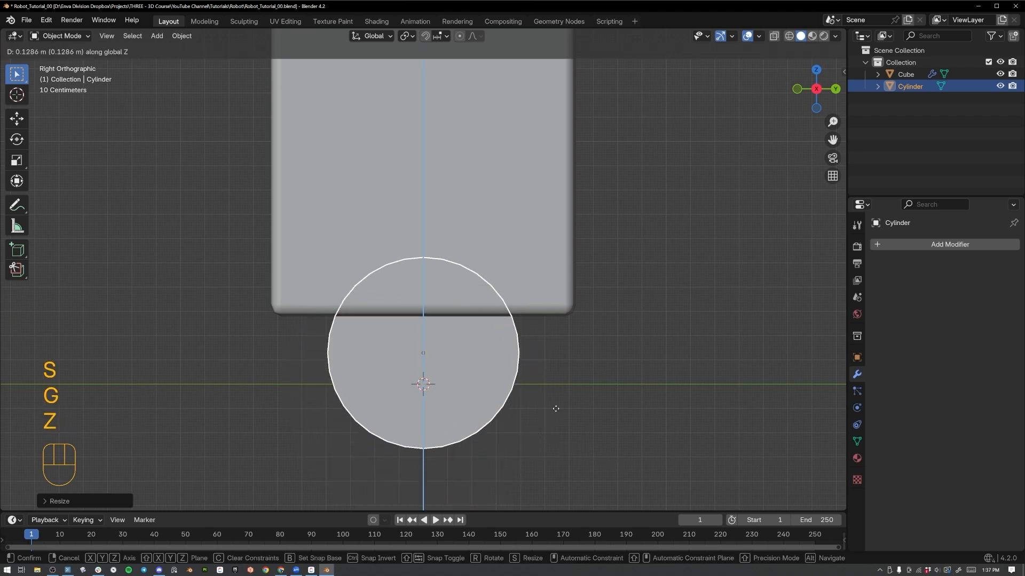
click(426, 340)
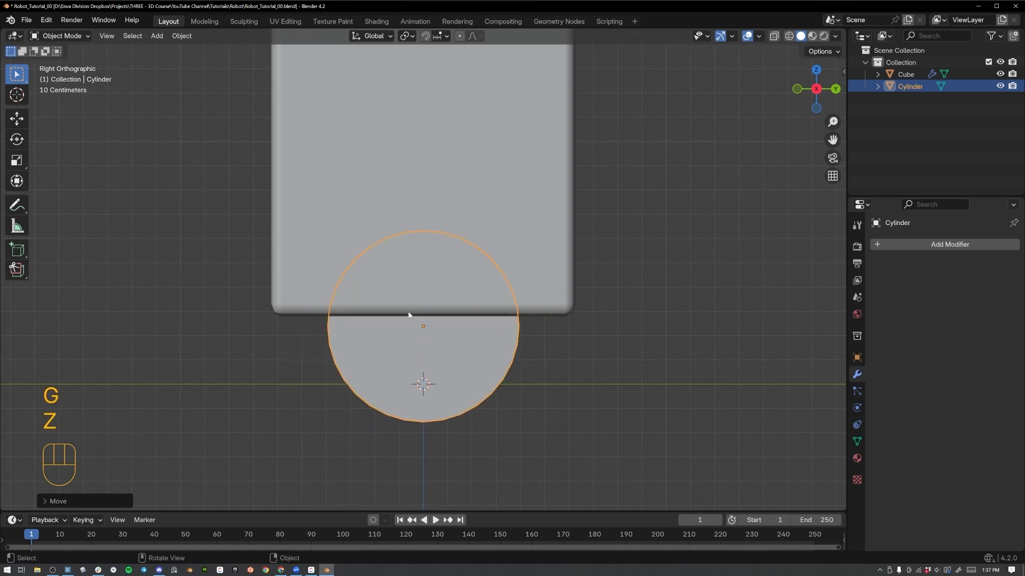
key(s)
click(555, 337)
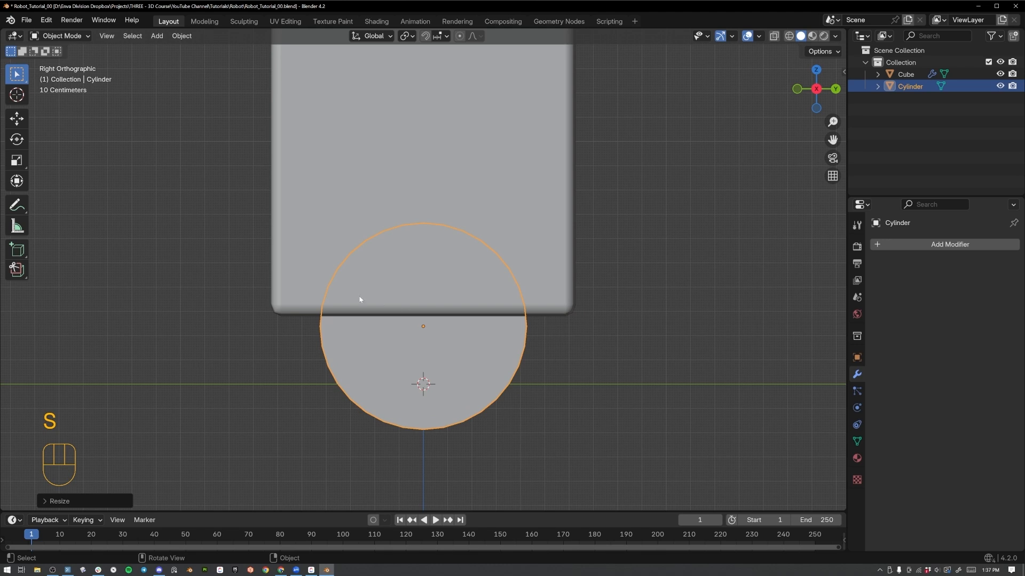
Scale the cylinder along X to about 0.65 so that it is narrower than the lower block seen from the front.
key(KP_1)
shift+middle_drag(360, 294, 499, 209)
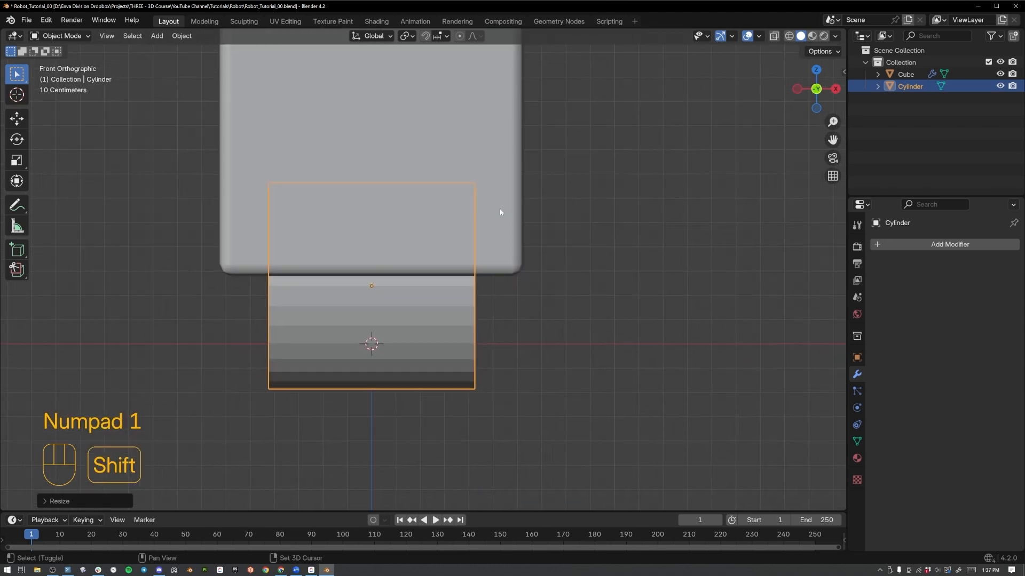
key(s)
key(x)
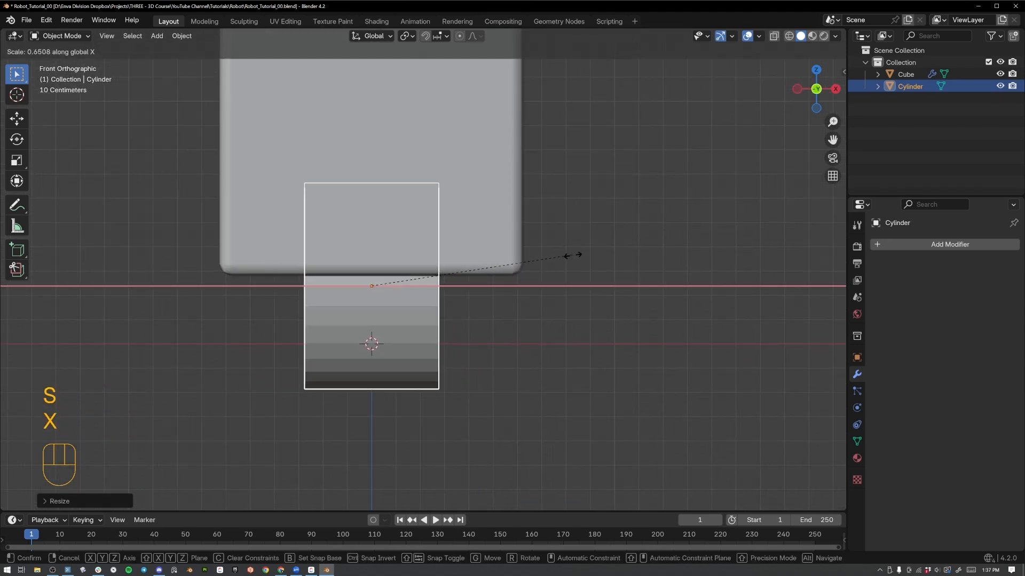
click(580, 261)
Apply Shade Auto Smooth to the cylinder.
middle_drag(318, 261, 420, 291)
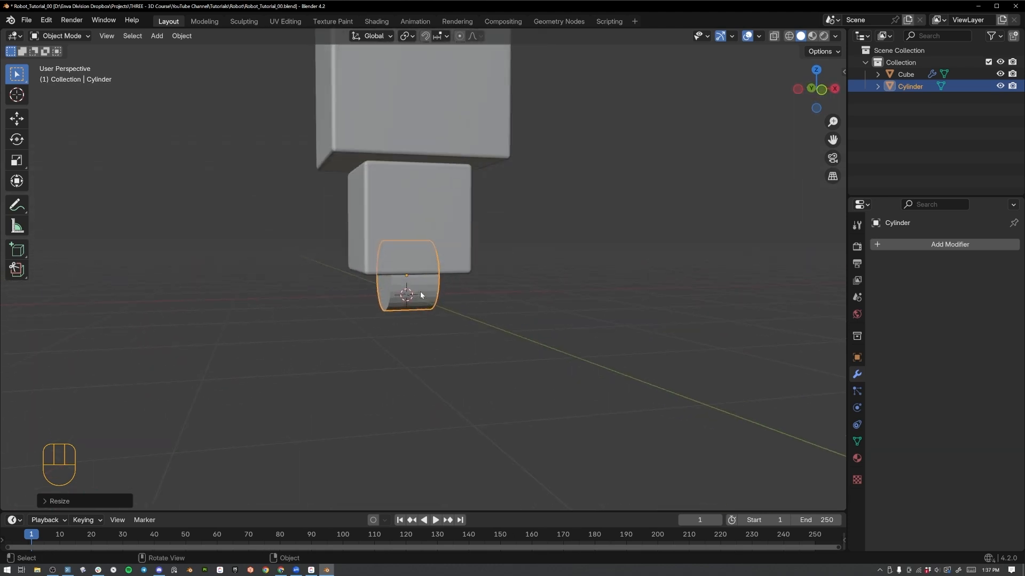
scroll(420, 294, up, 3)
right_click(420, 296)
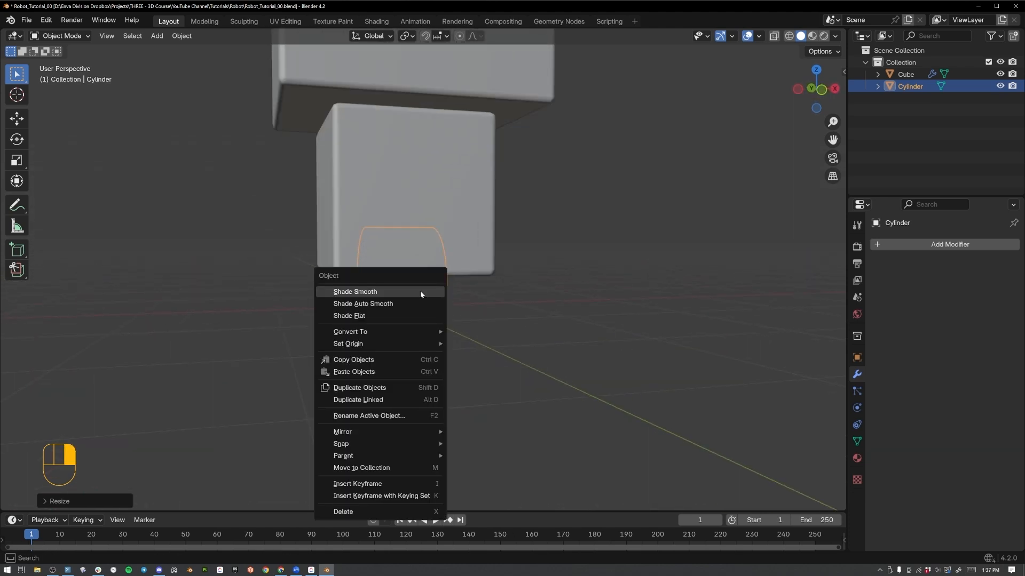
click(418, 302)
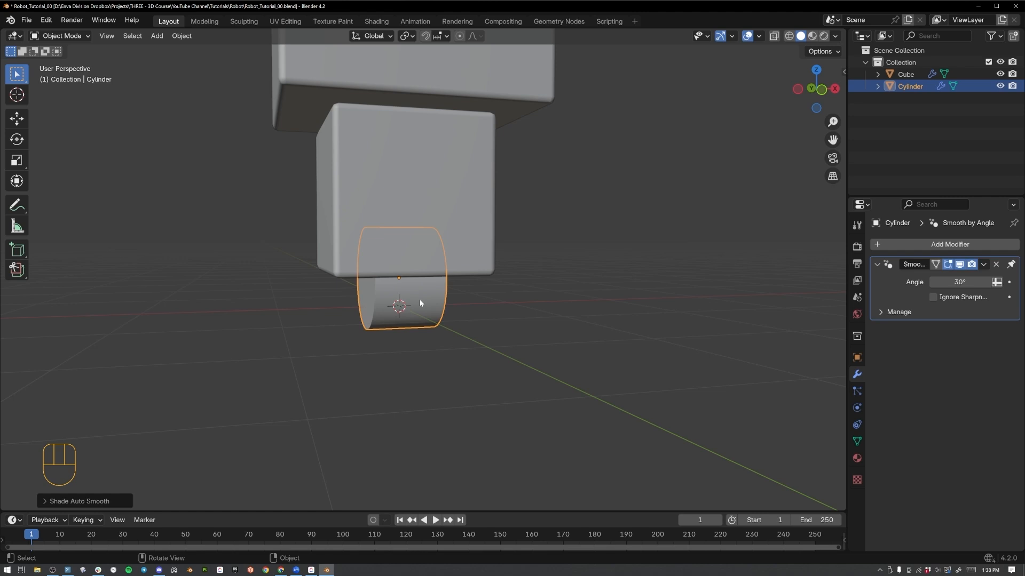
middle_drag(422, 291, 432, 291)
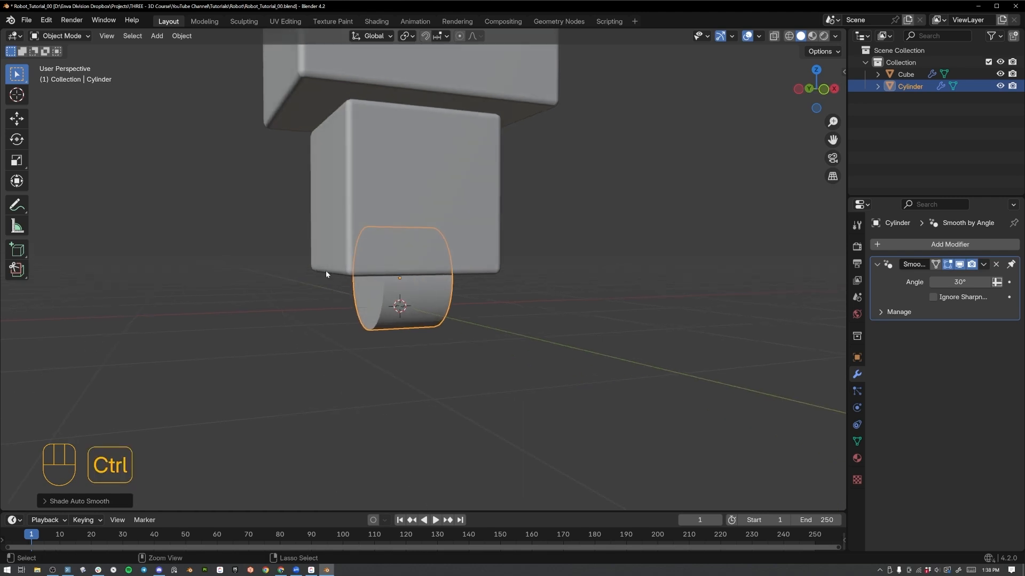
Select the joined blocks together with the cylinder and apply the Scale of both objects.
scroll(517, 238, down, 3)
drag(523, 116, 387, 316)
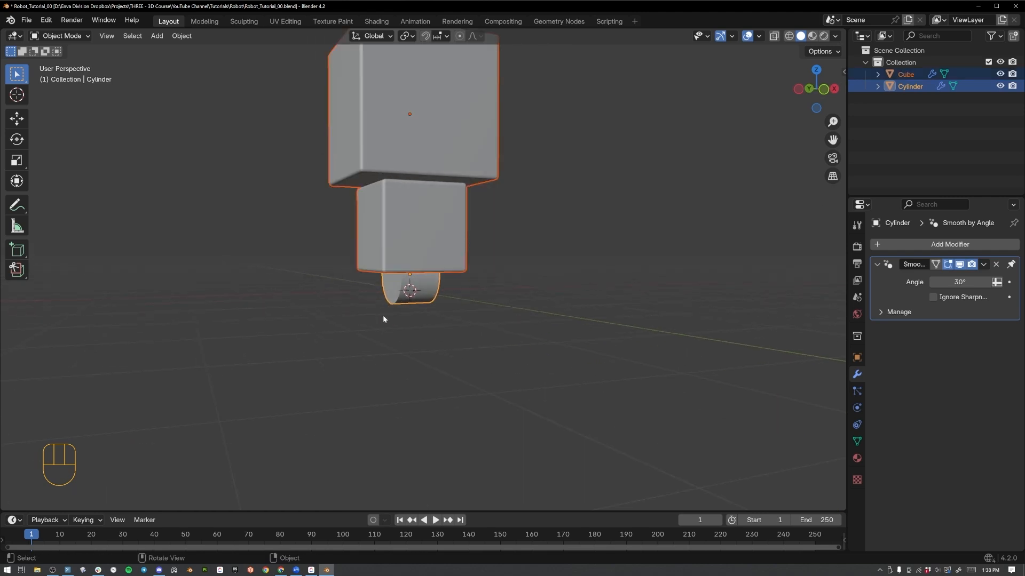
key(ctrl+a)
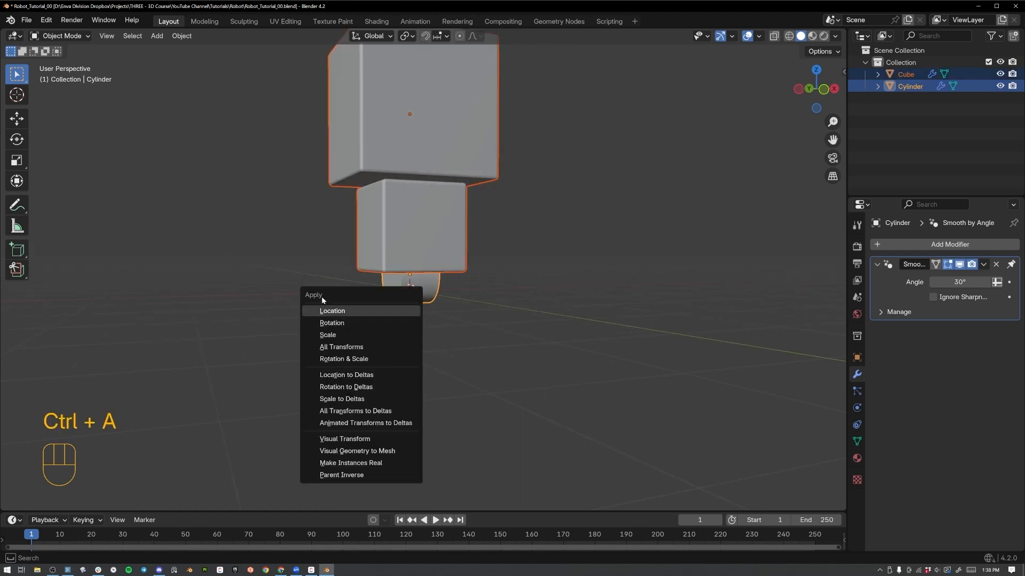
click(331, 334)
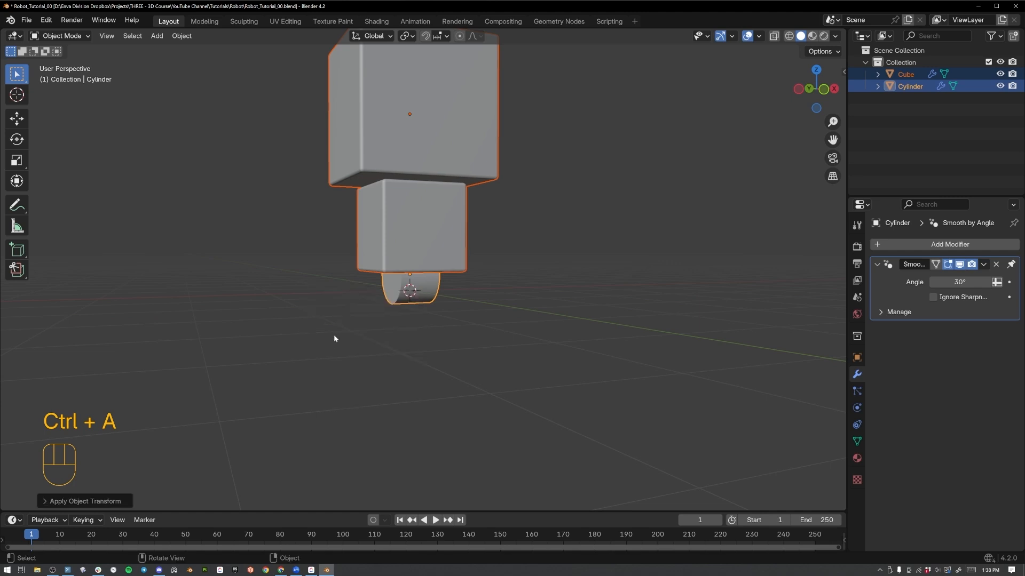
Select only the cylinder beneath the lower block and open its mesh in Edit Mode.
click(421, 302)
scroll(421, 302, up, 3)
scroll(422, 305, up, 2)
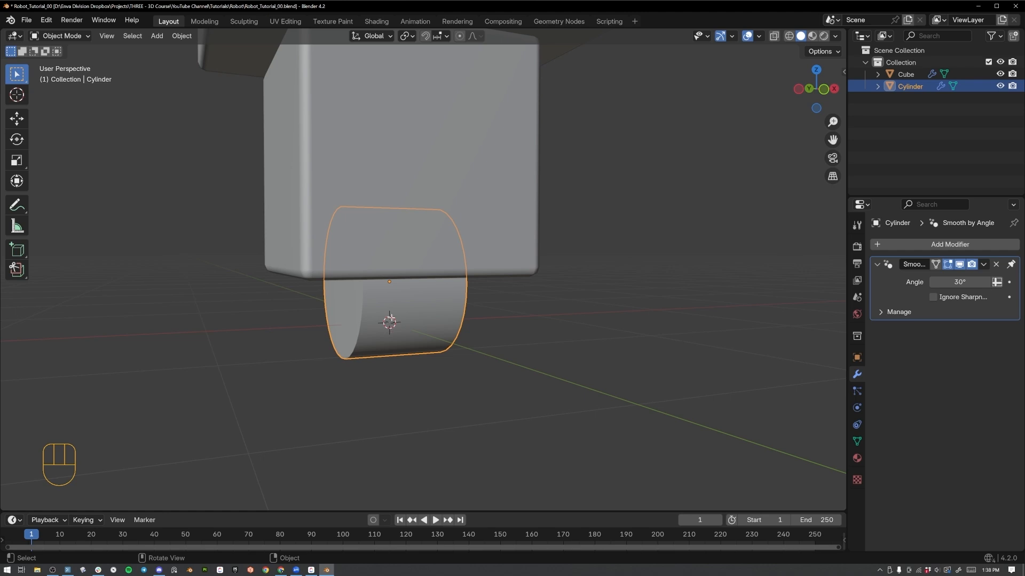
key(Tab)
key(Tab)
middle_drag(391, 299, 466, 319)
key(Tab)
click(466, 307)
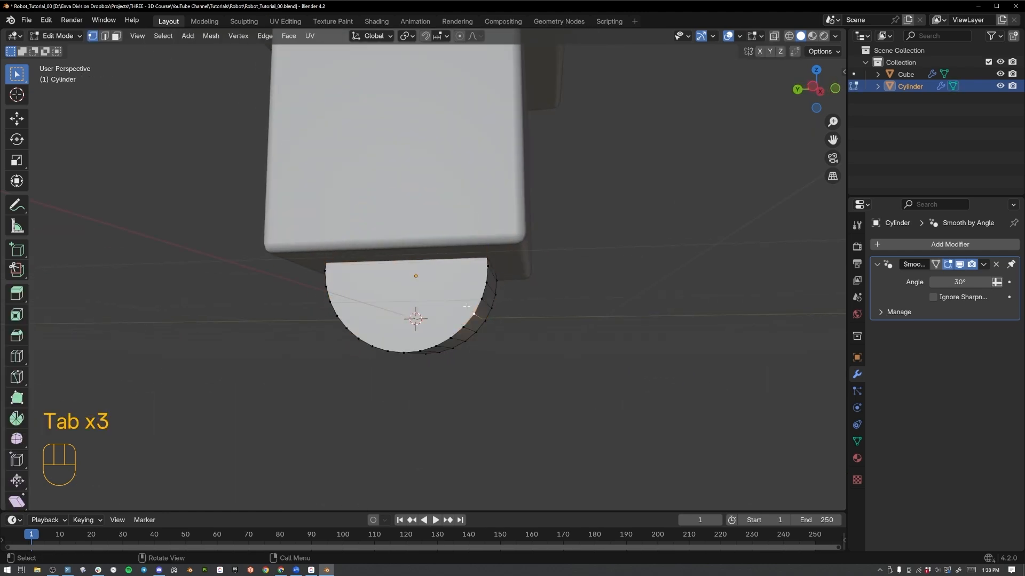
click(475, 312)
middle_drag(510, 343, 451, 372)
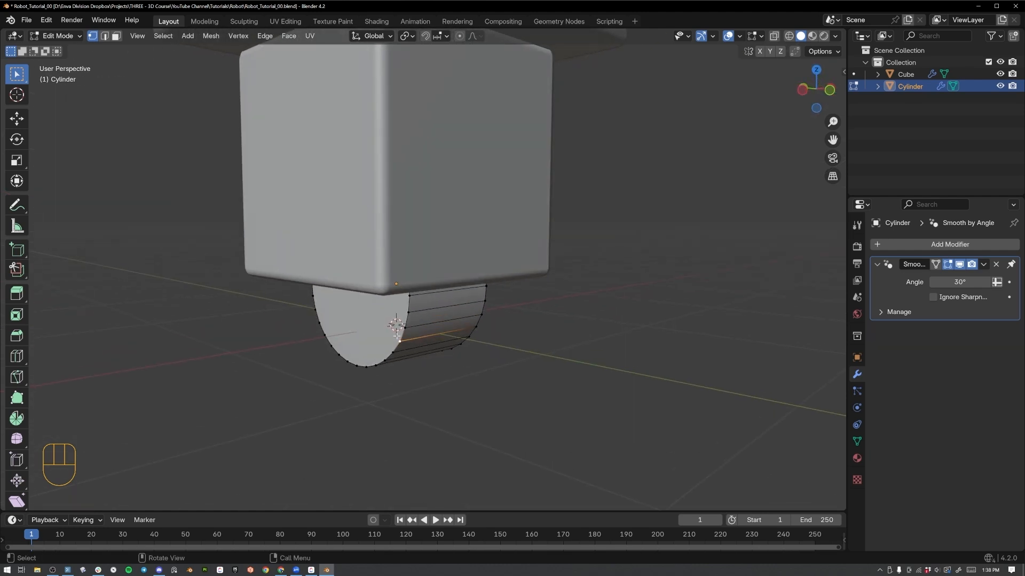
middle_drag(383, 342, 408, 308)
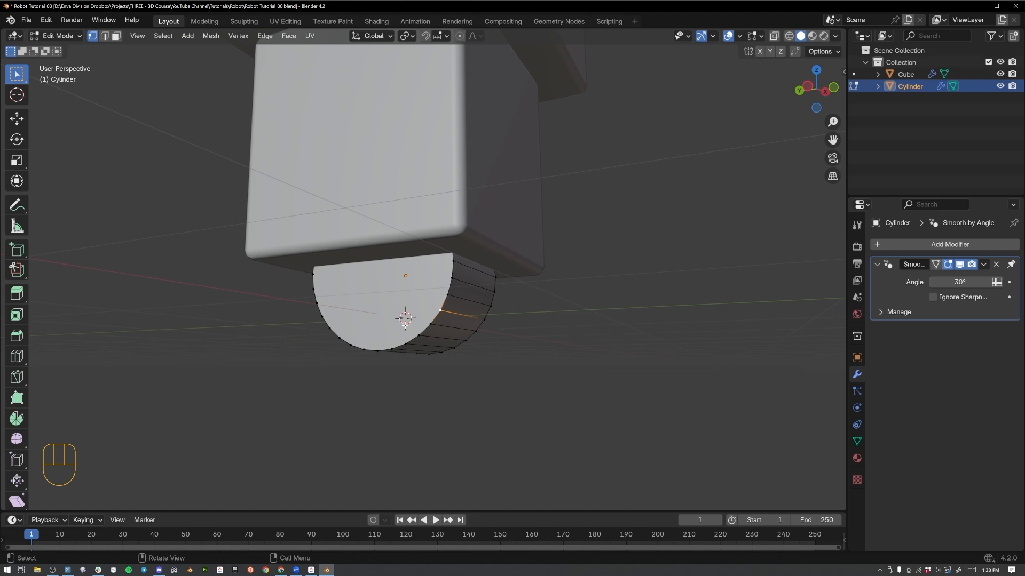
Select both round end faces of the cylinder in face mode and inset them by about 0.31 m.
key(3)
click(379, 293)
click(470, 298)
click(462, 301)
click(456, 301)
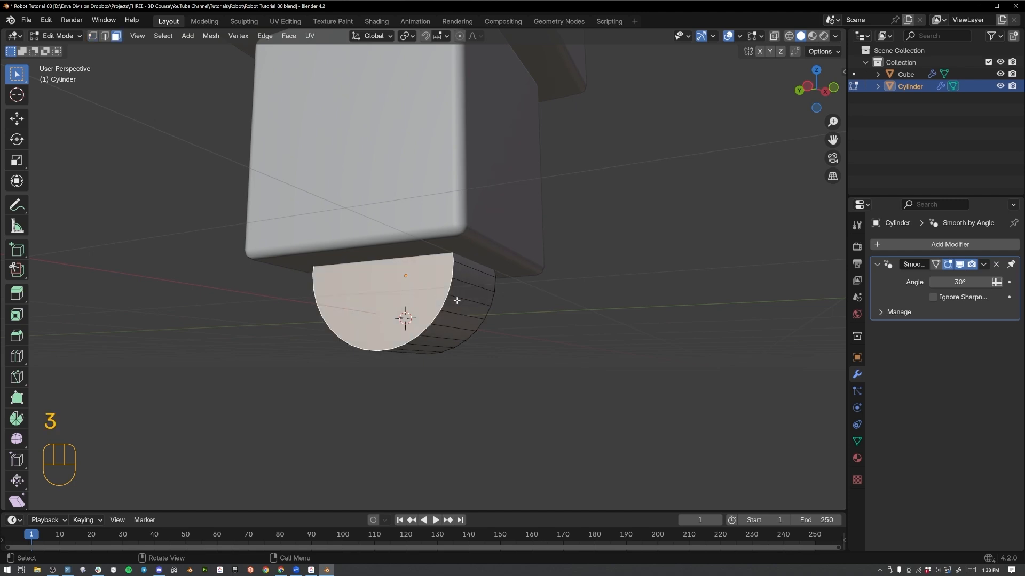
middle_drag(472, 314, 410, 315)
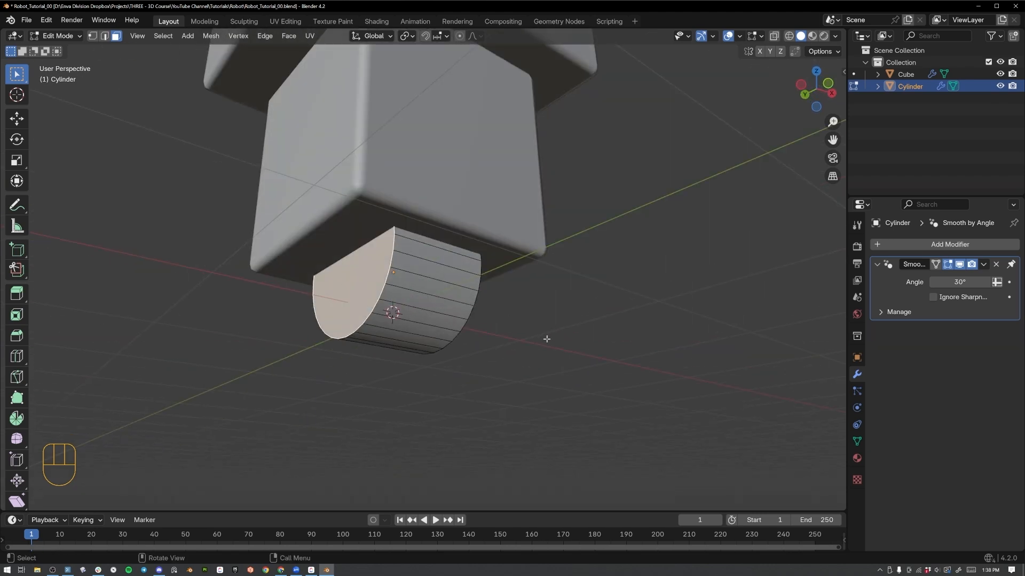
middle_drag(546, 339, 399, 337)
shift+click(423, 302)
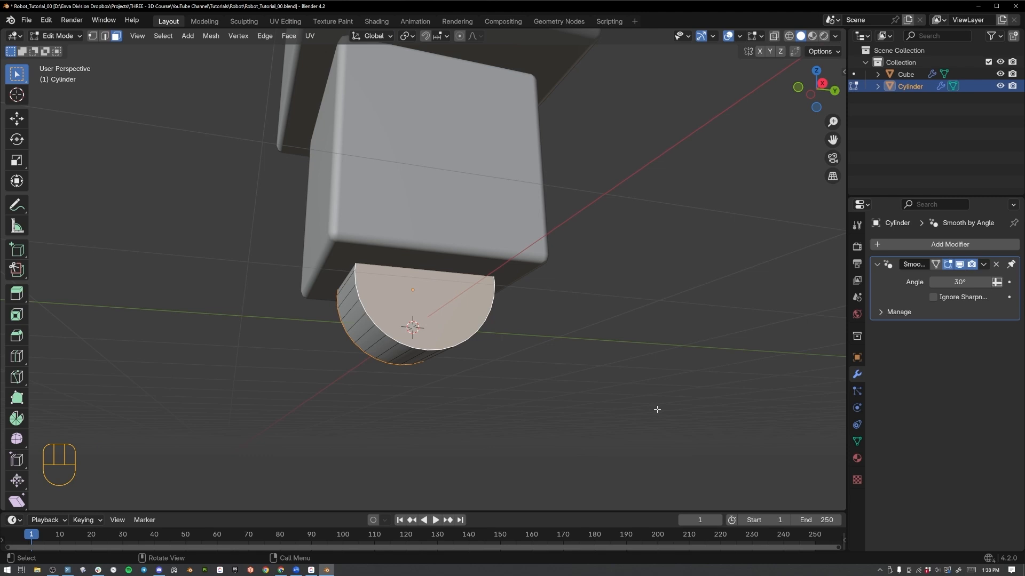
key(i)
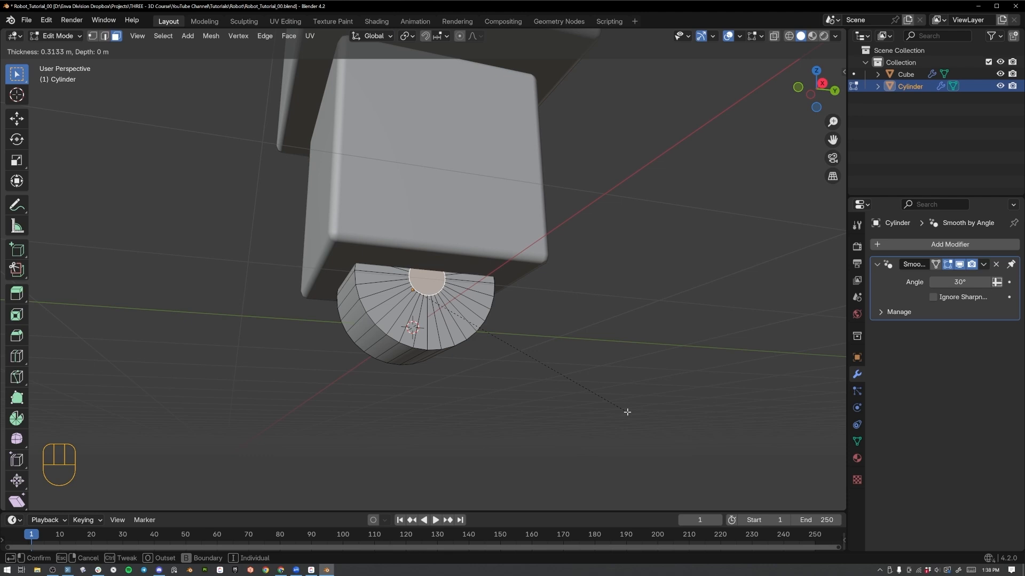
click(627, 411)
Switch to edge selection and bridge the edge loops of the two inset faces to cut a hole through the cylinder.
right_drag(459, 289, 604, 303)
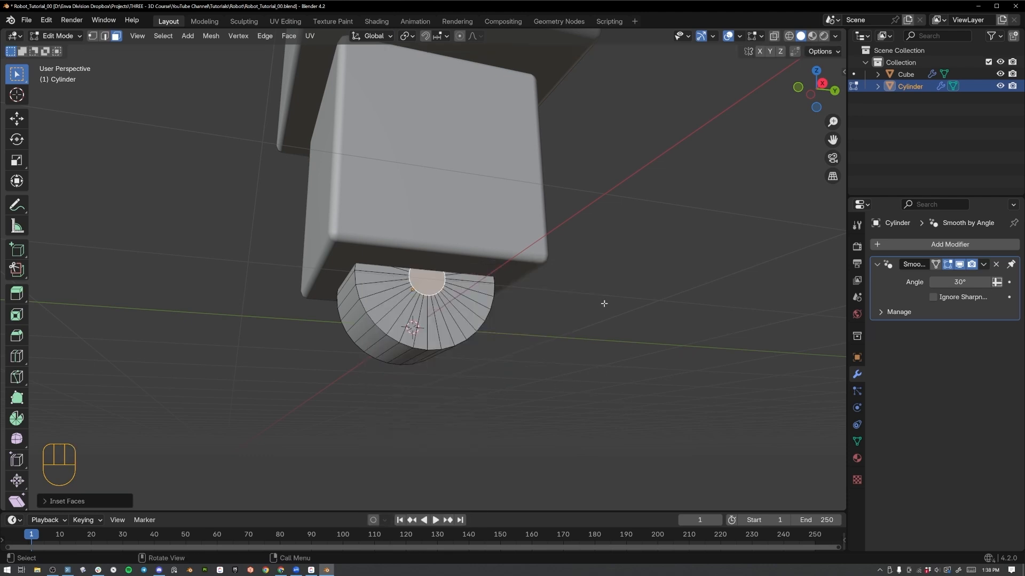
click(106, 36)
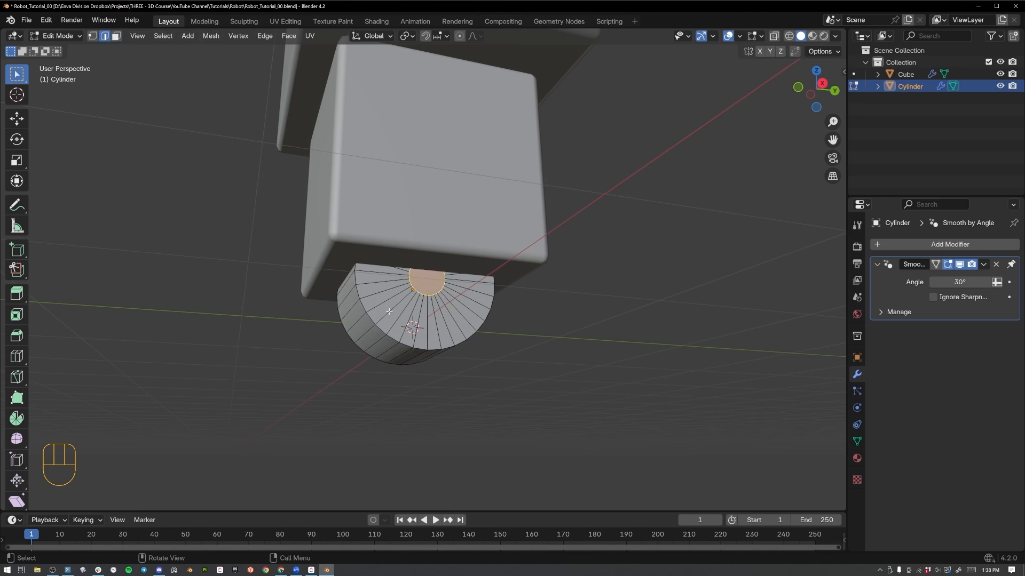
right_drag(446, 300, 387, 248)
middle_drag(389, 258, 444, 319)
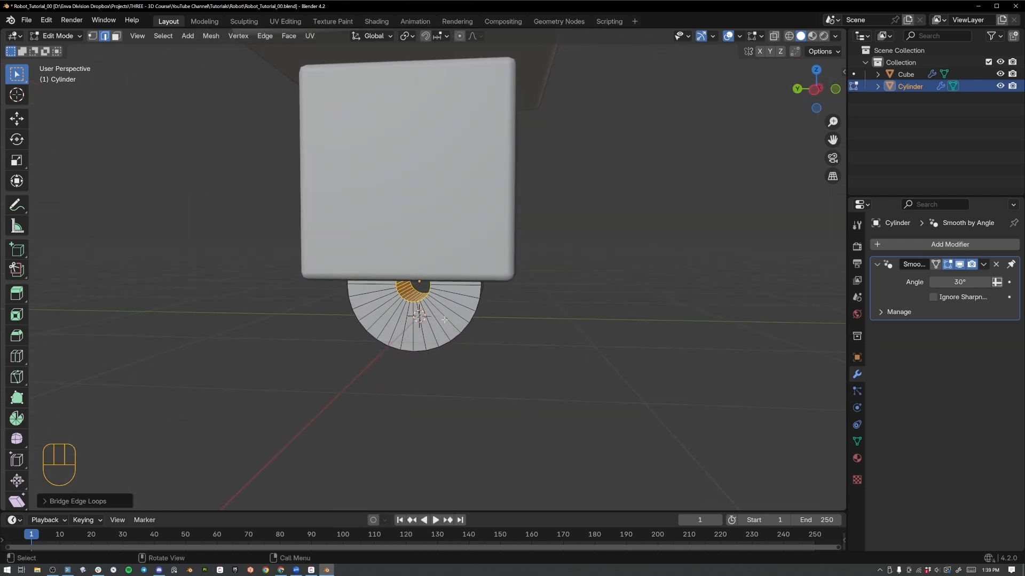
Select the edge loops around the hole and around the outer rim at both ends of the cylinder.
click(441, 346)
scroll(435, 336, up, 4)
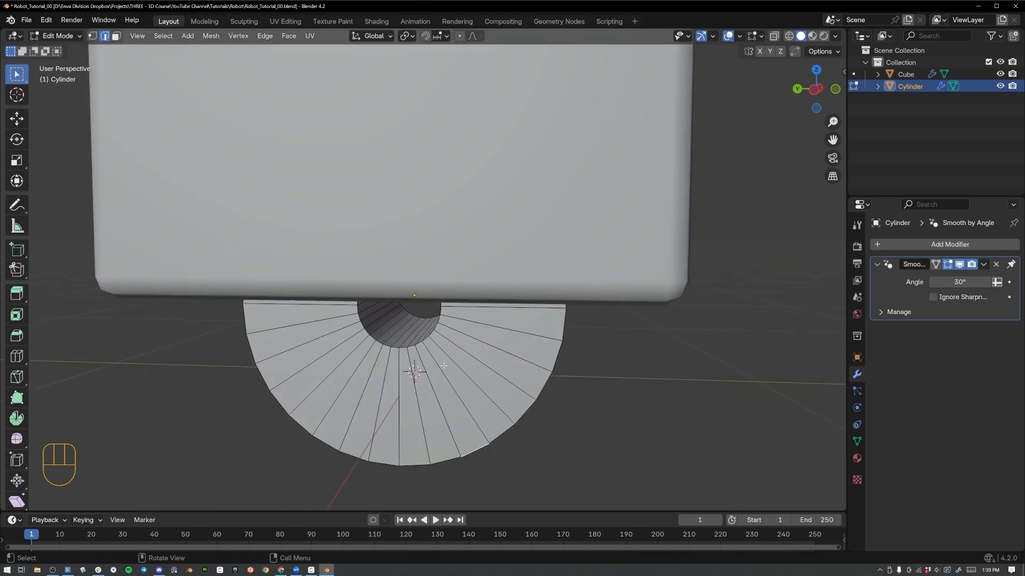
middle_drag(442, 328, 435, 288)
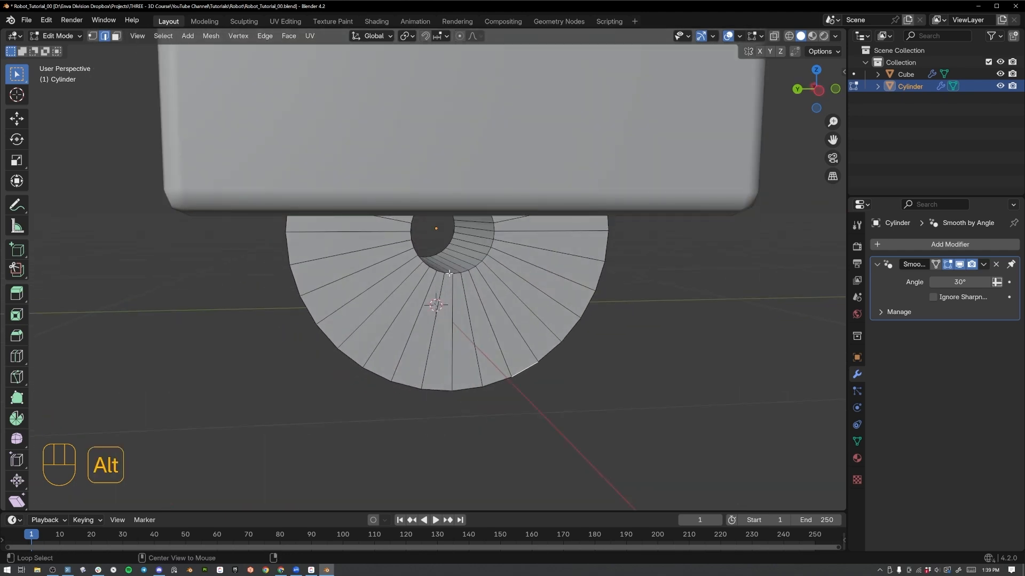
alt+click(451, 278)
alt+click(449, 274)
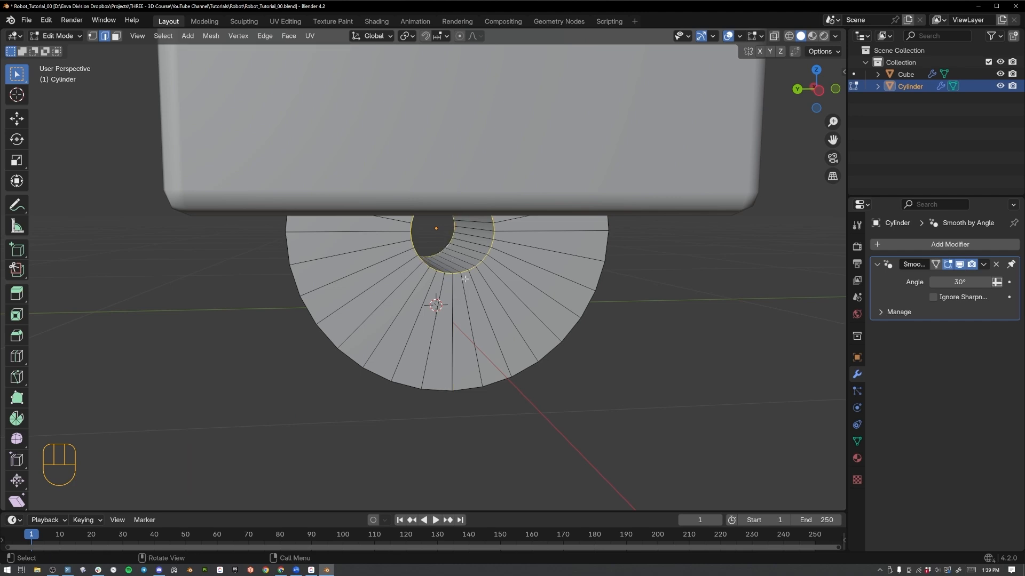
alt+shift+click(513, 375)
middle_drag(513, 375, 467, 277)
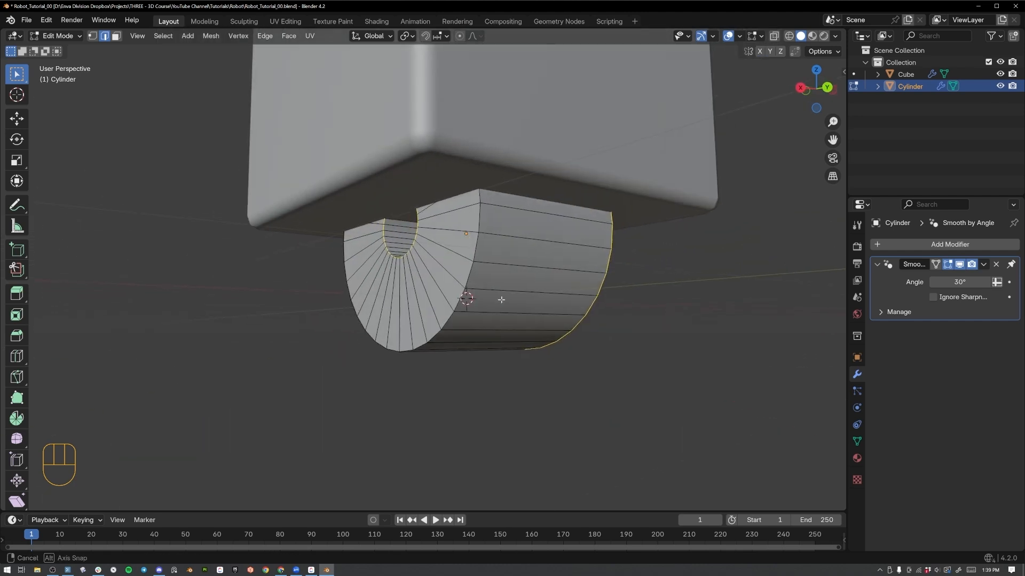
alt+shift+click(467, 277)
Bevel the selected rim loops by about 0.11 m with 4 segments and return to Object Mode.
key(ctrl+b)
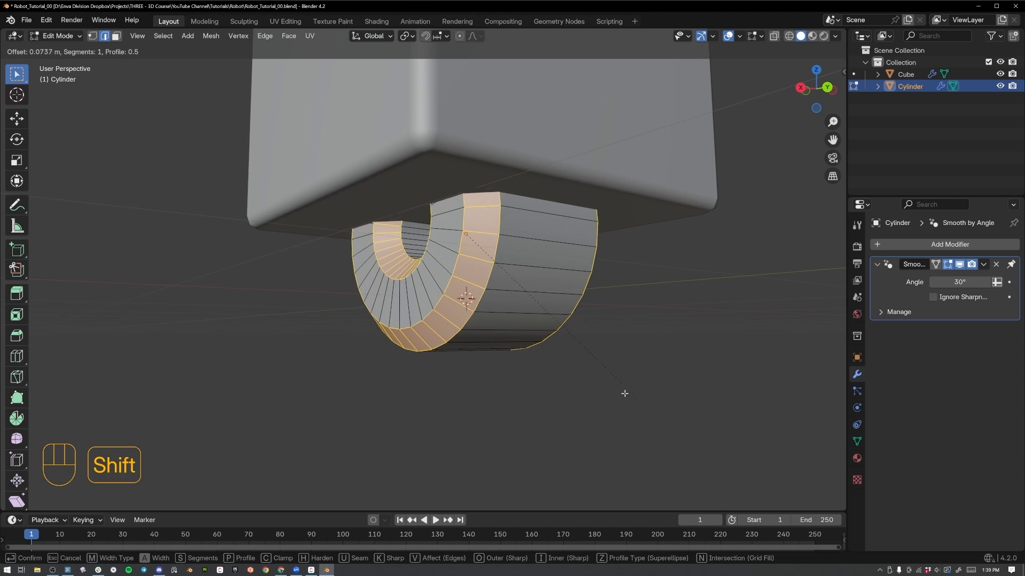
scroll(662, 413, up, 1)
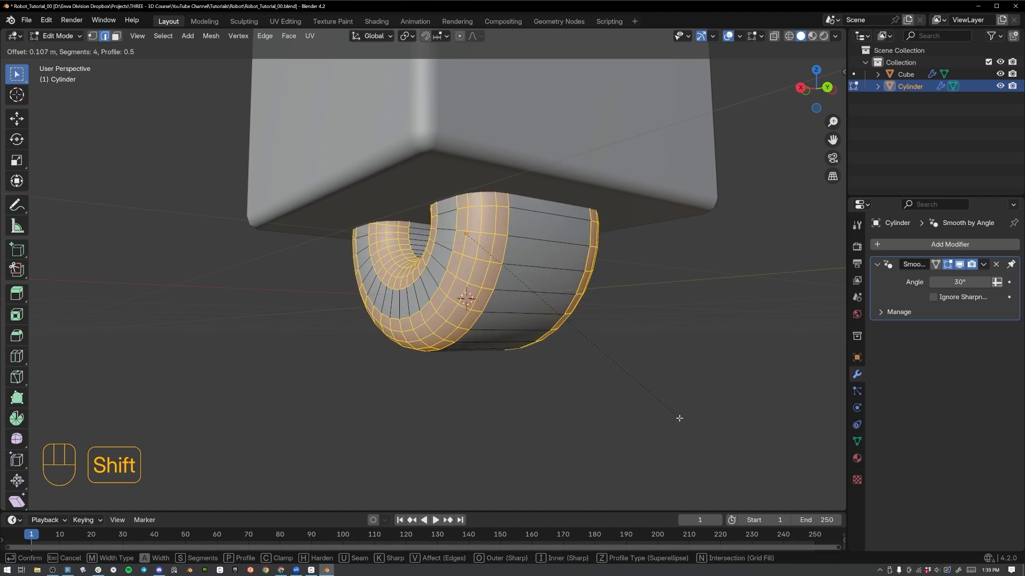
click(708, 436)
middle_drag(432, 270, 430, 271)
key(Tab)
middle_drag(509, 257, 429, 272)
key(Tab)
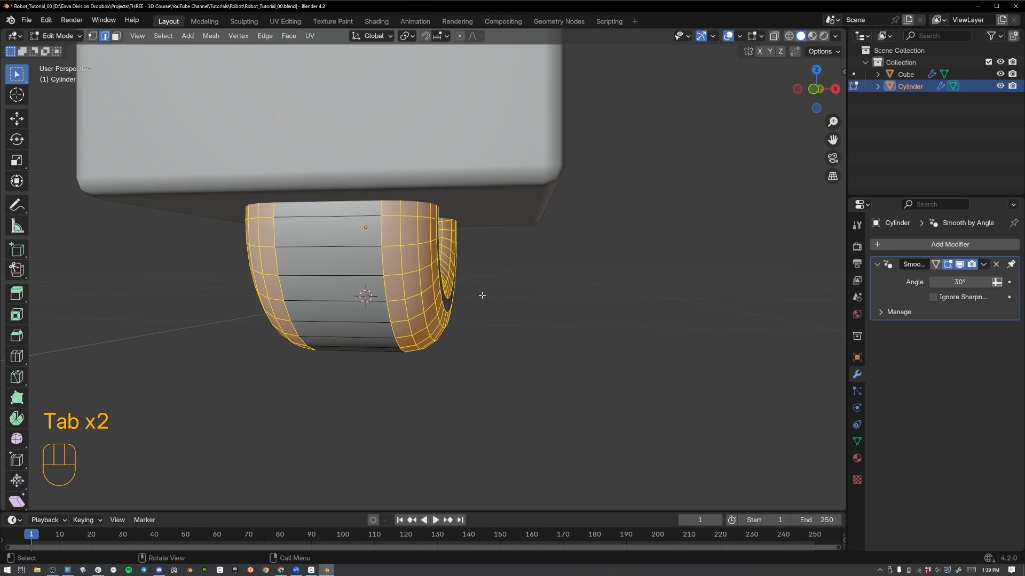
mouse_move(480, 295)
middle_down()
mouse_move(449, 308)
mouse_move(546, 309)
mouse_move(540, 326)
mouse_move(496, 292)
mouse_move(474, 295)
middle_up()
scroll(442, 289, down, 4)
scroll(540, 326, down, 4)
key(Tab)
scroll(430, 259, up, 3)
scroll(432, 261, down, 4)
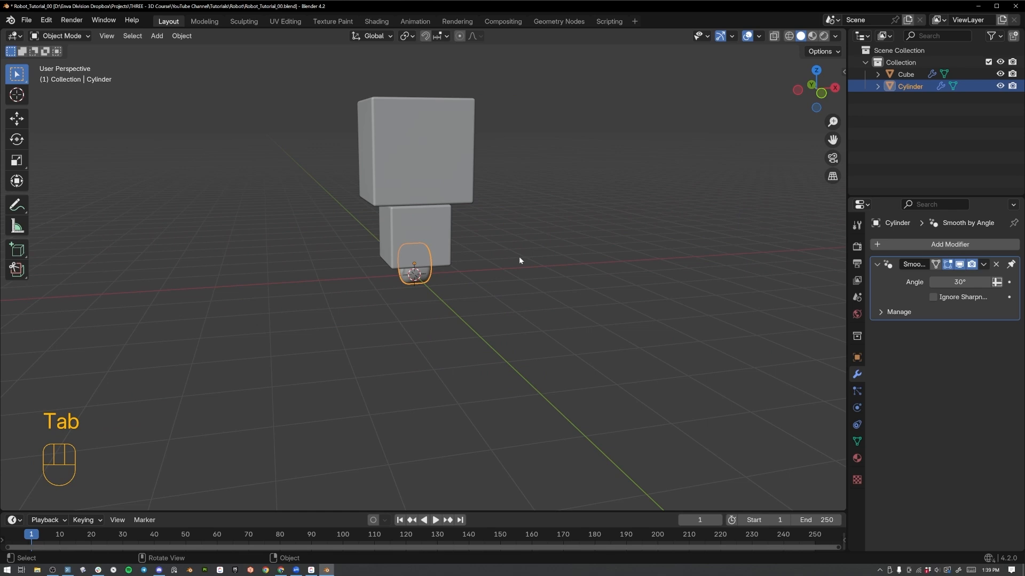
Add a second cylinder mesh at the origin.
key(shift+a)
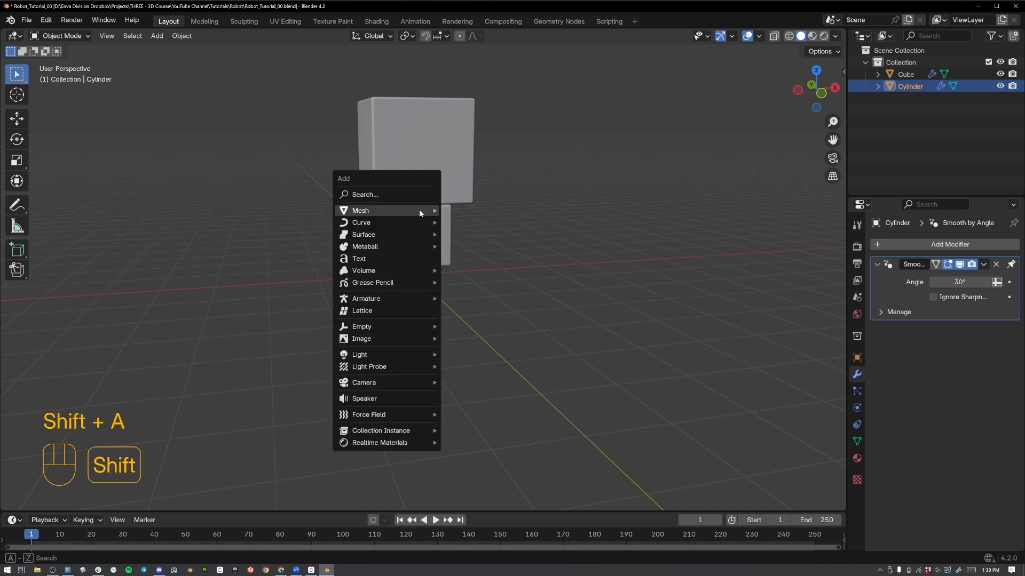
mouse_move(418, 210)
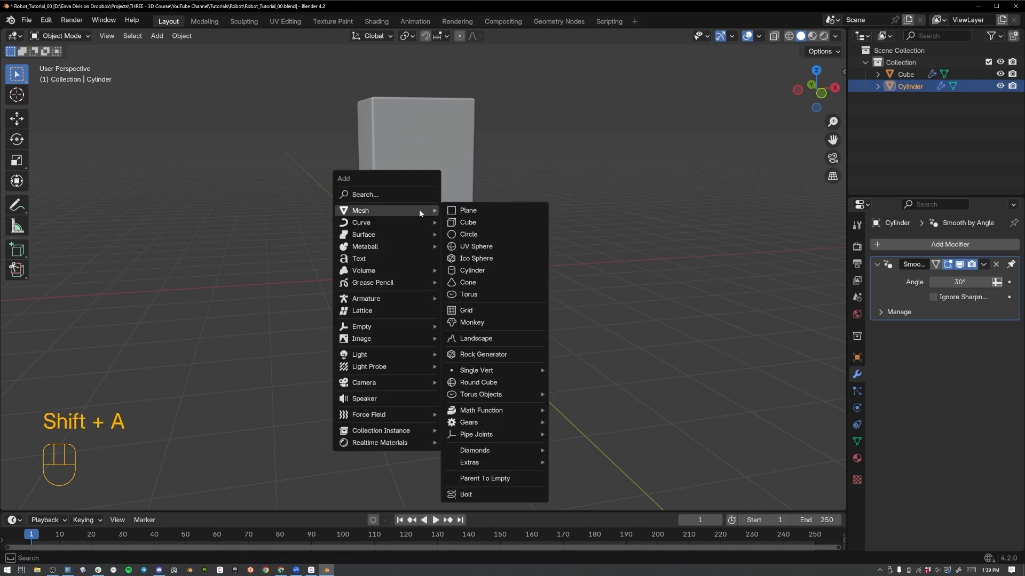
click(475, 271)
mouse_move(474, 273)
middle_down()
mouse_move(491, 219)
mouse_move(475, 277)
middle_up()
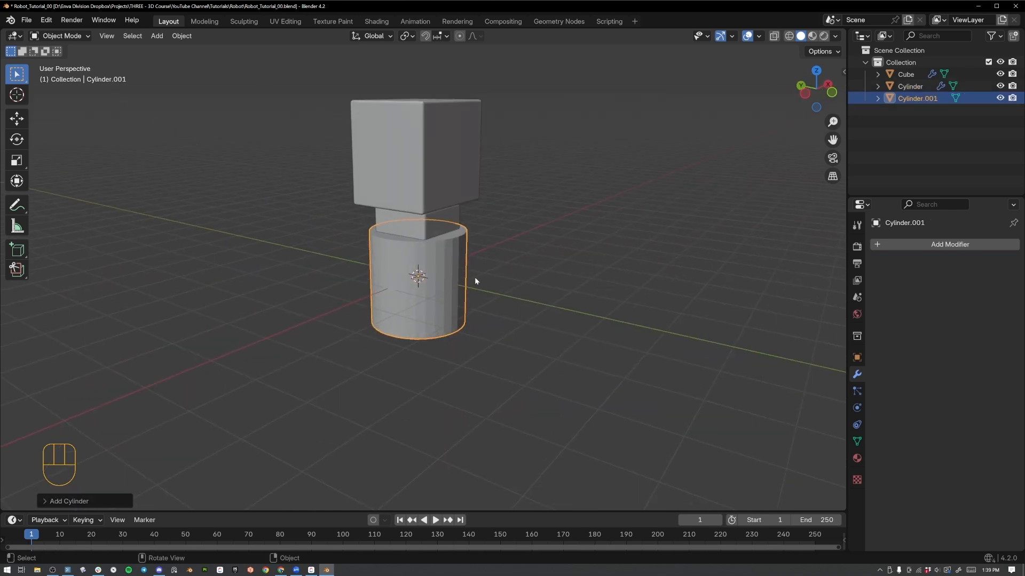
Rotate the new cylinder 90° about the Y axis and 90° about the Z axis.
key(r)
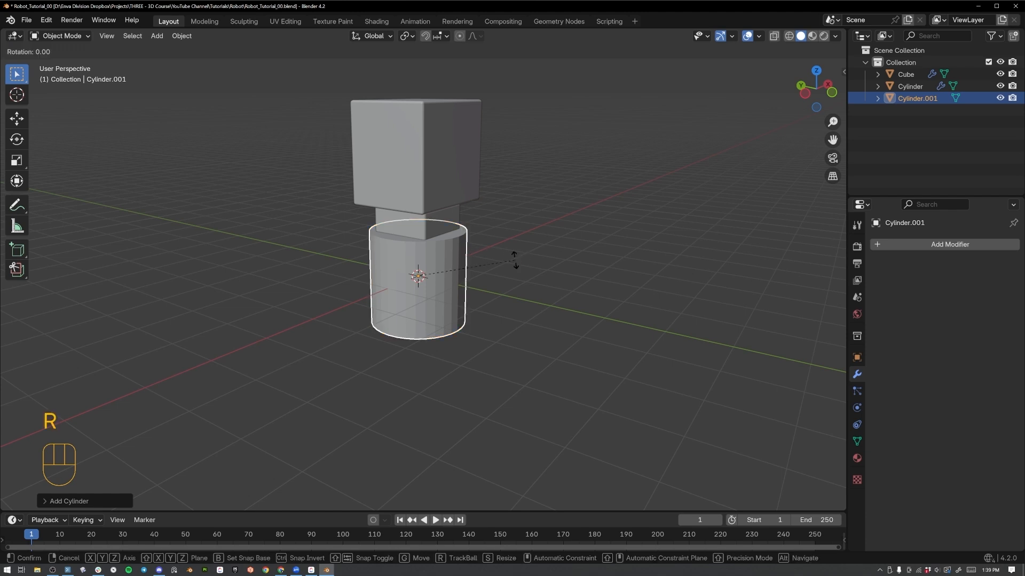
key(y)
key(9)
key(0)
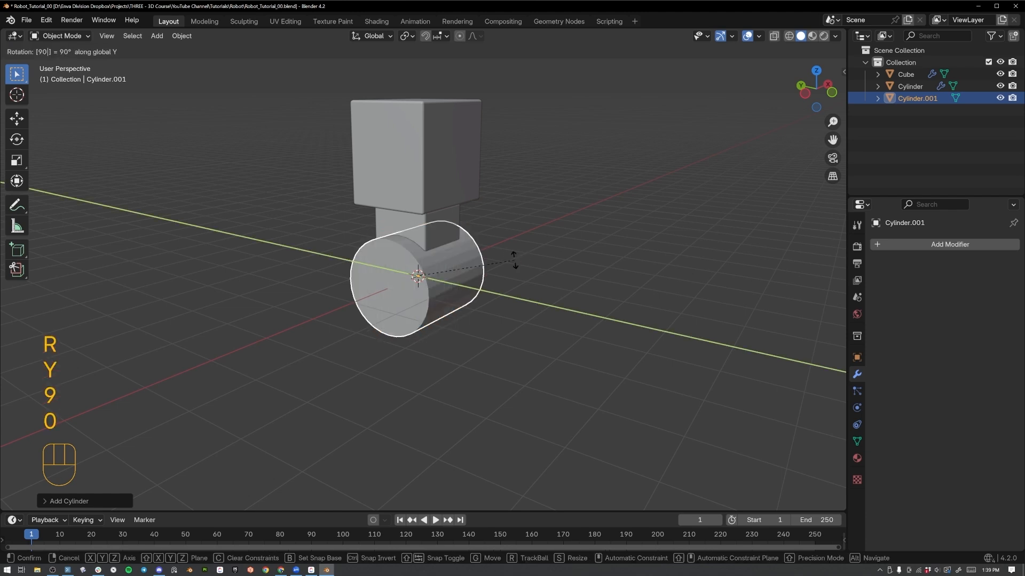
key(Return)
key(r)
key(z)
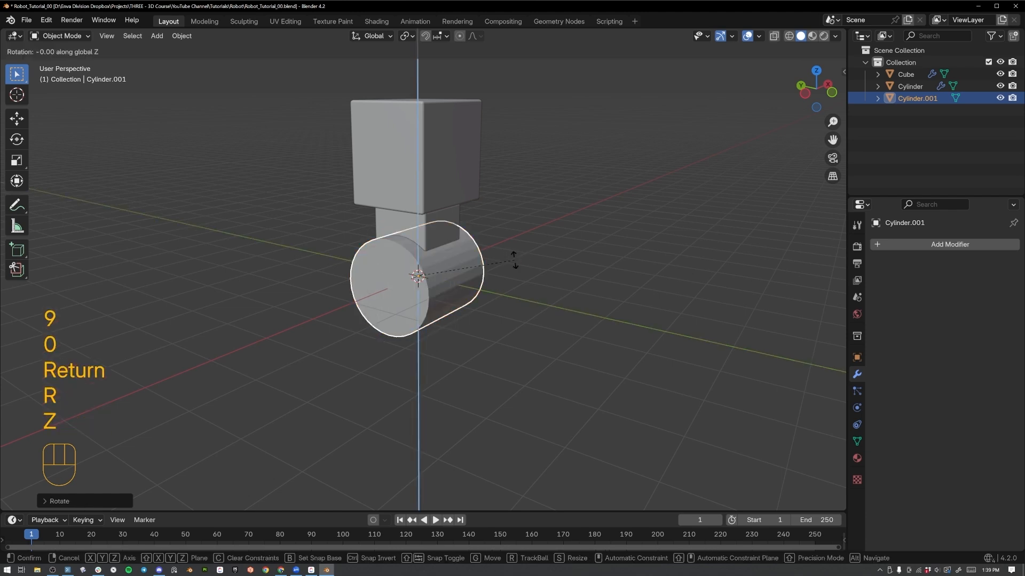
key(9)
key(0)
key(Return)
Raise the cylinder along Z to the height of the head block and move it along Y out in front of it.
middle_drag(514, 259, 563, 232)
key(KP_7)
key(g)
key(z)
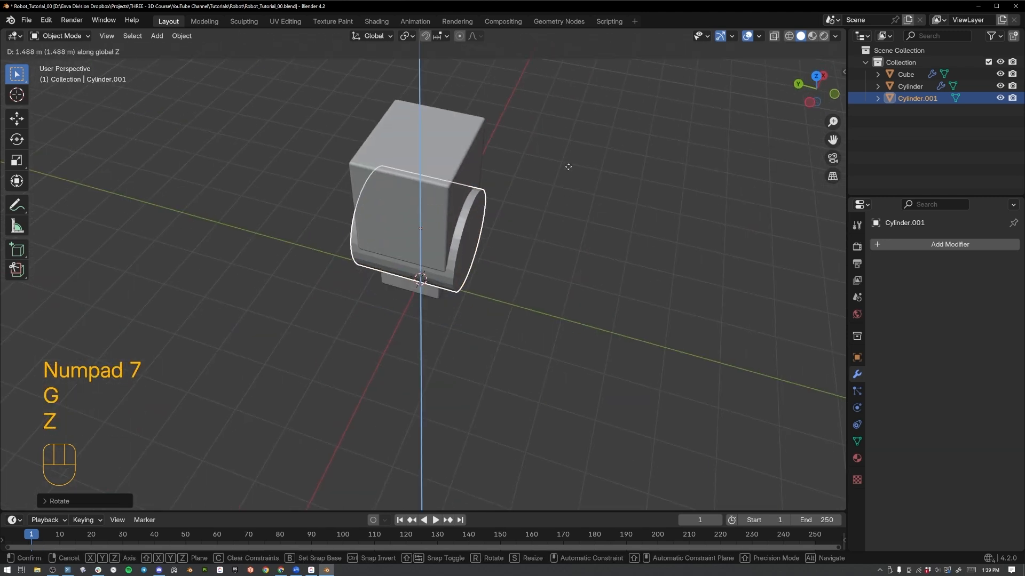
click(571, 135)
key(g)
key(y)
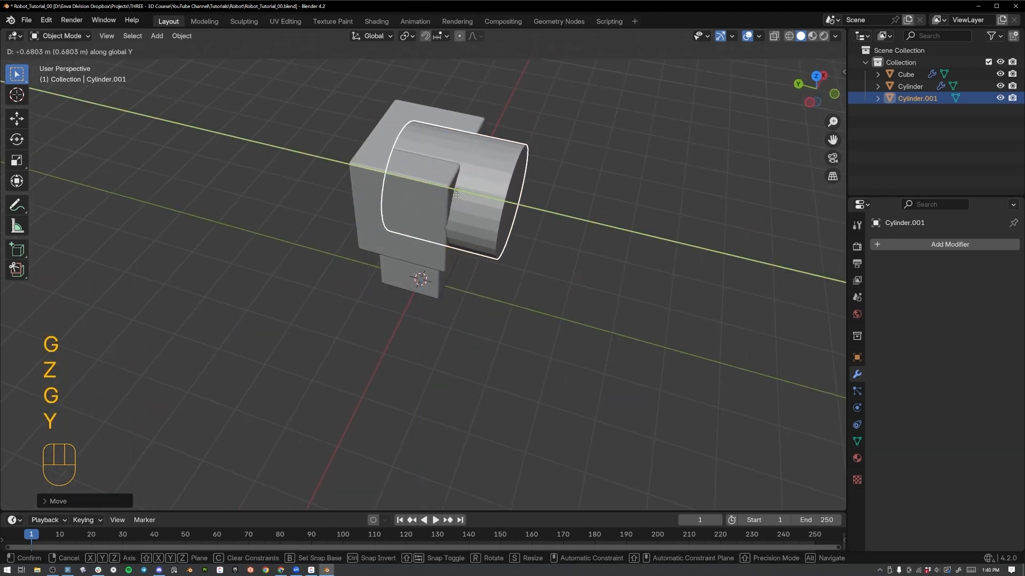
click(594, 232)
Scale the cylinder down to roughly a quarter of its size and flatten it along Y into a short disc.
key(s)
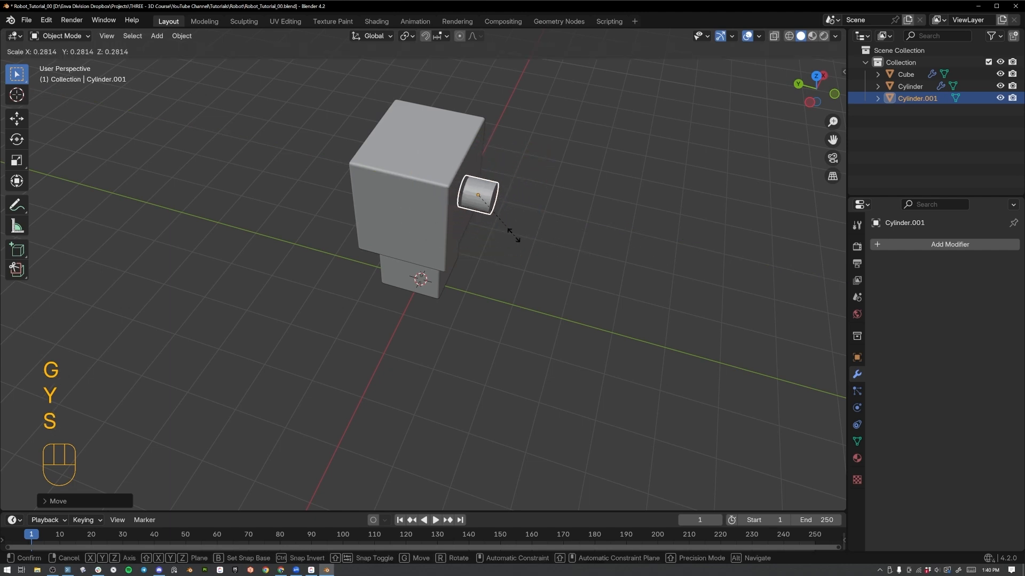
click(510, 229)
key(s)
key(y)
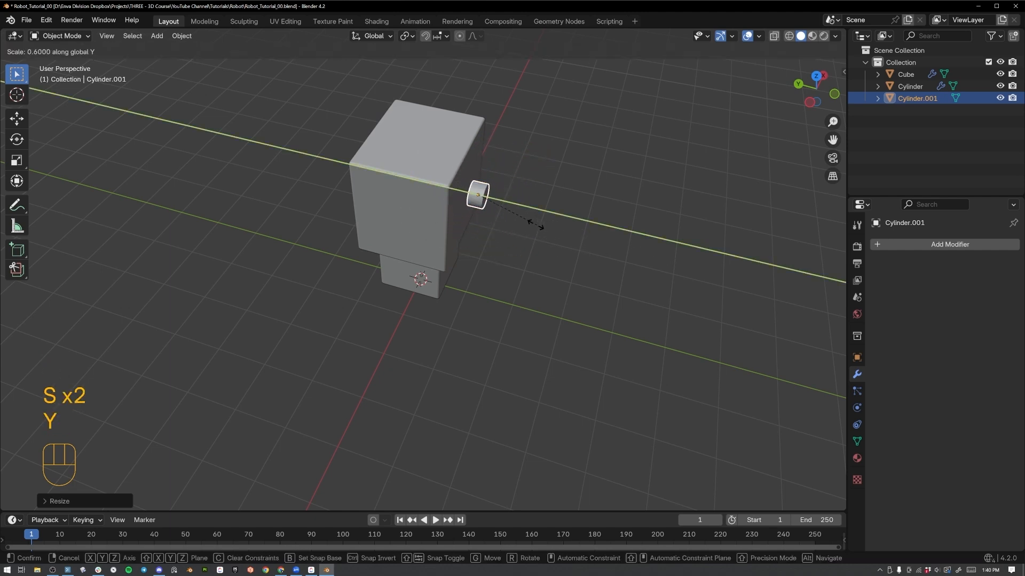
click(525, 228)
In front view, move the disc about 0.35 m along X and slightly below the head's centre as an eye.
key(KP_1)
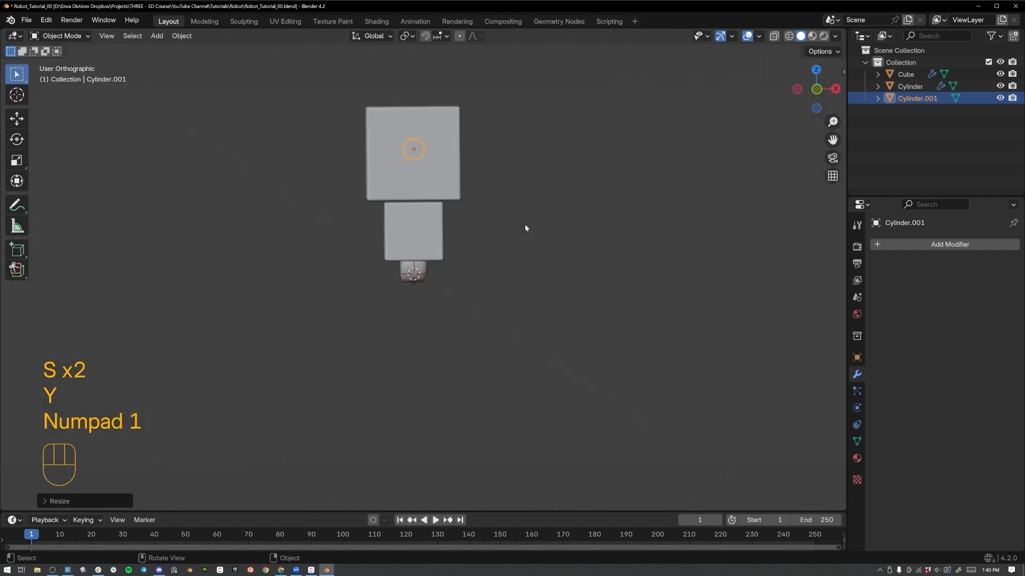
key(g)
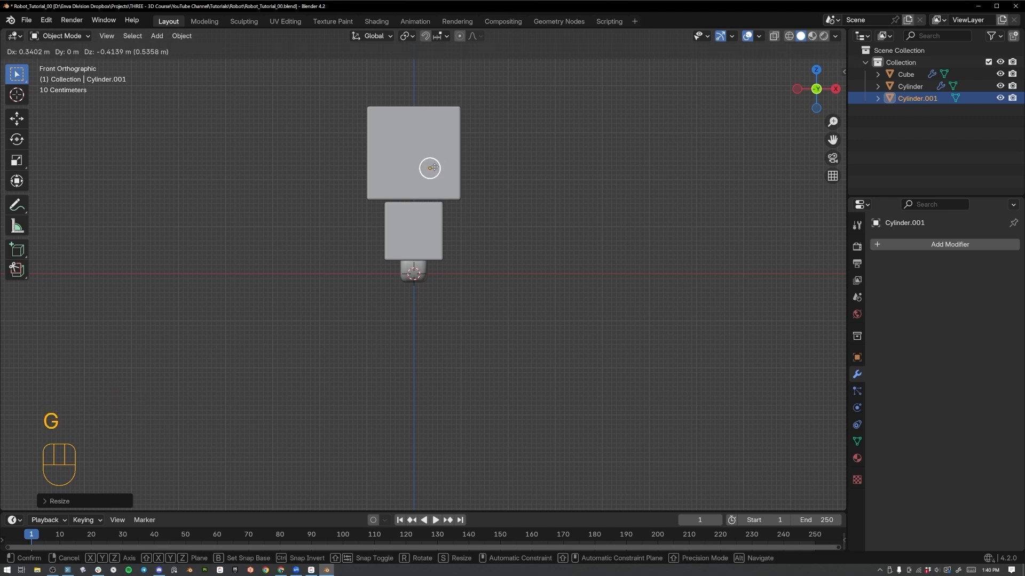
click(436, 166)
shift+middle_drag(413, 155, 463, 233)
scroll(496, 233, up, 2)
key(d)
mouse_move(513, 387)
mouse_down()
mouse_move(339, 385)
mouse_move(362, 409)
mouse_up()
mouse_move(363, 409)
right_down()
mouse_move(549, 393)
mouse_move(481, 414)
right_up()
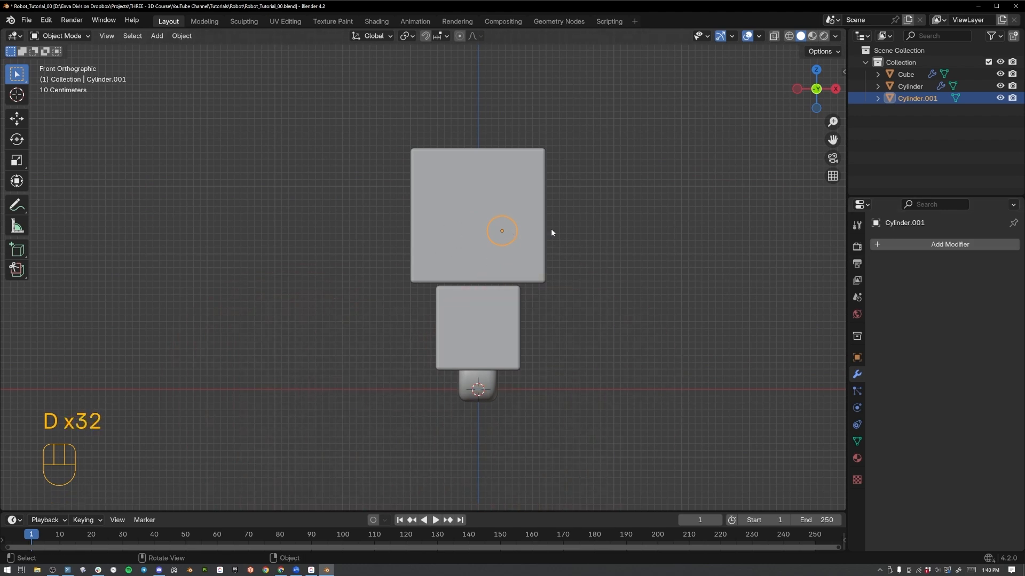
Add a Mirror modifier to the eye disc on the X axis with the head Cube as mirror object.
click(949, 244)
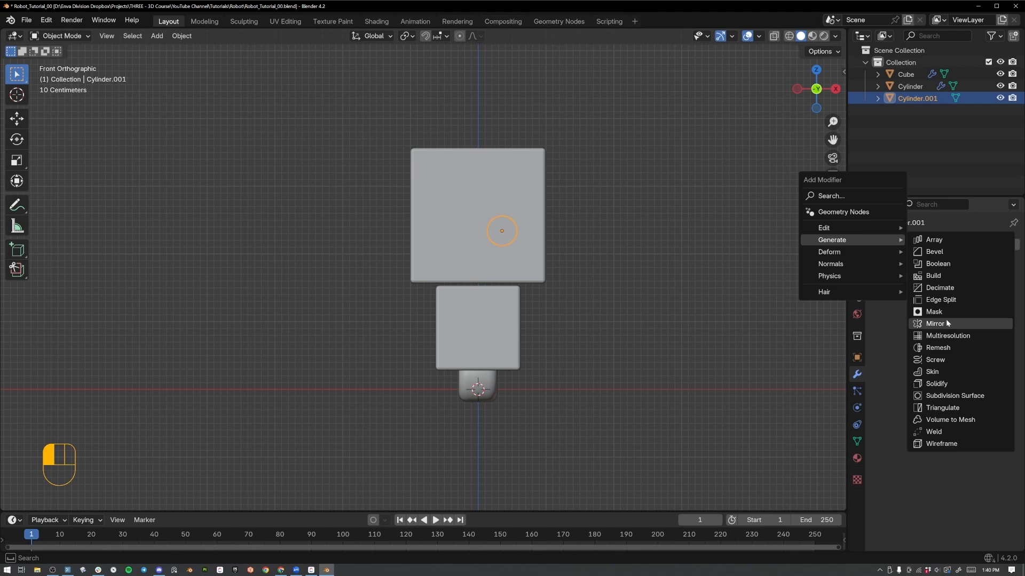
click(946, 323)
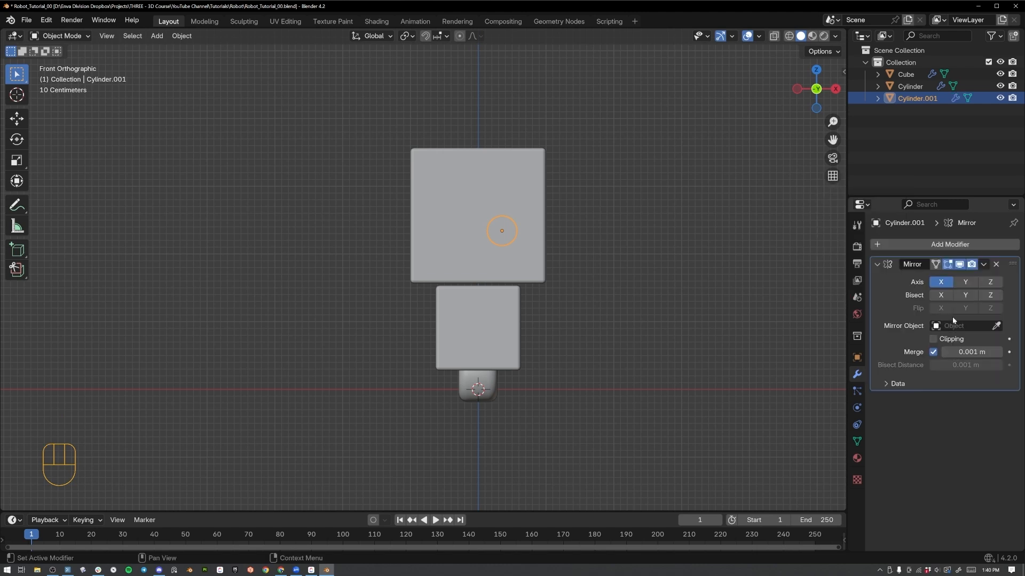
click(995, 325)
click(479, 182)
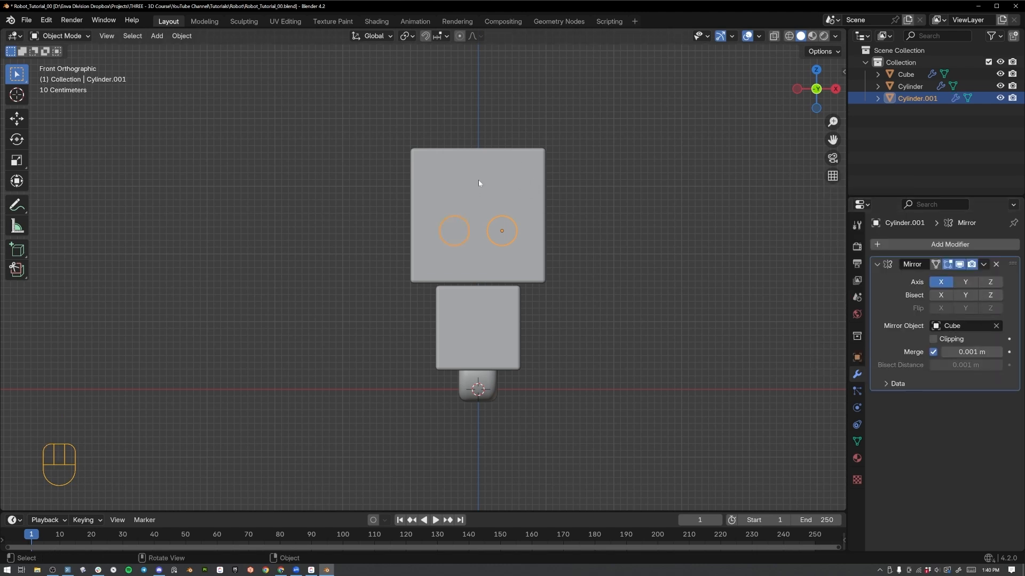
In front view, enlarge the mirrored eye discs and adjust their position on the lower half of the head.
middle_drag(464, 203, 552, 192)
key(KP_1)
key(g)
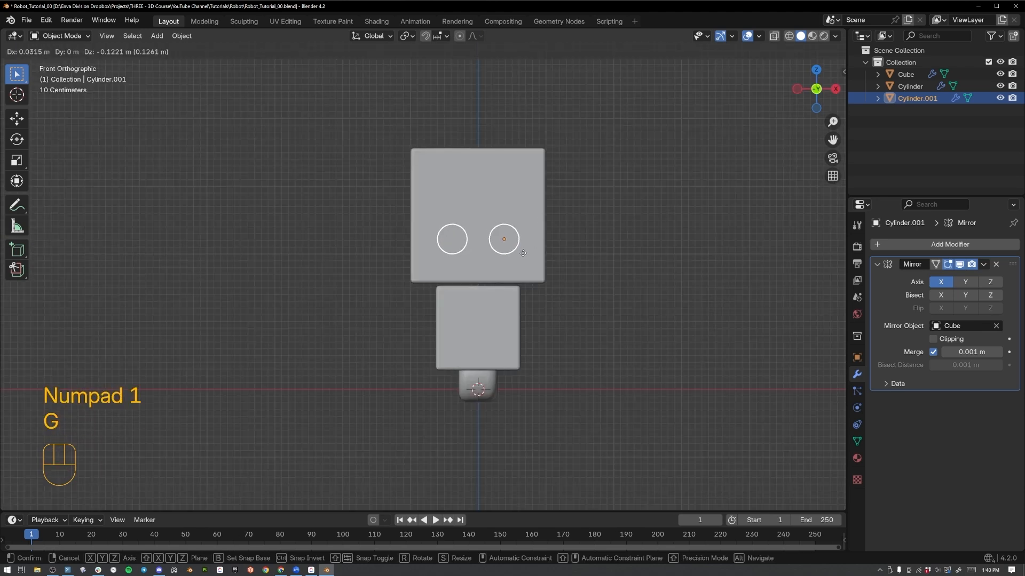
click(524, 248)
key(s)
click(533, 249)
key(g)
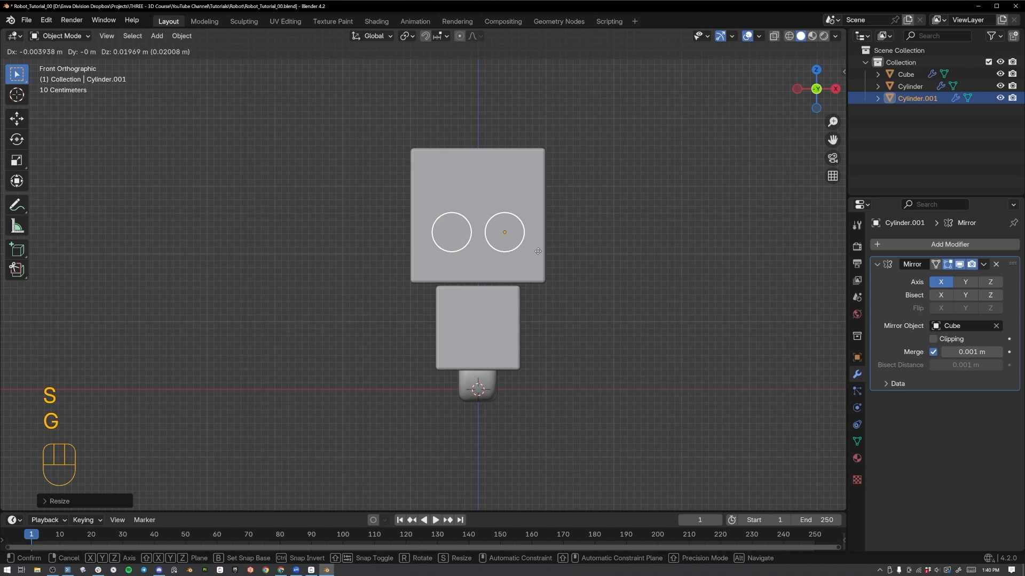
click(538, 253)
Move the eye discs along Y so they sit partly embedded in the head's front face.
middle_drag(539, 252, 641, 290)
key(g)
key(y)
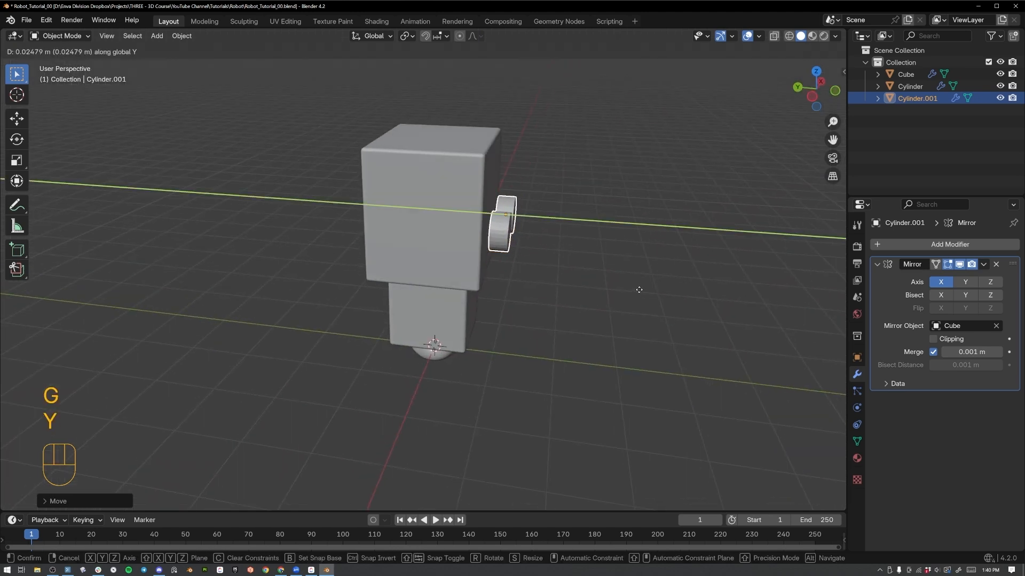
click(631, 299)
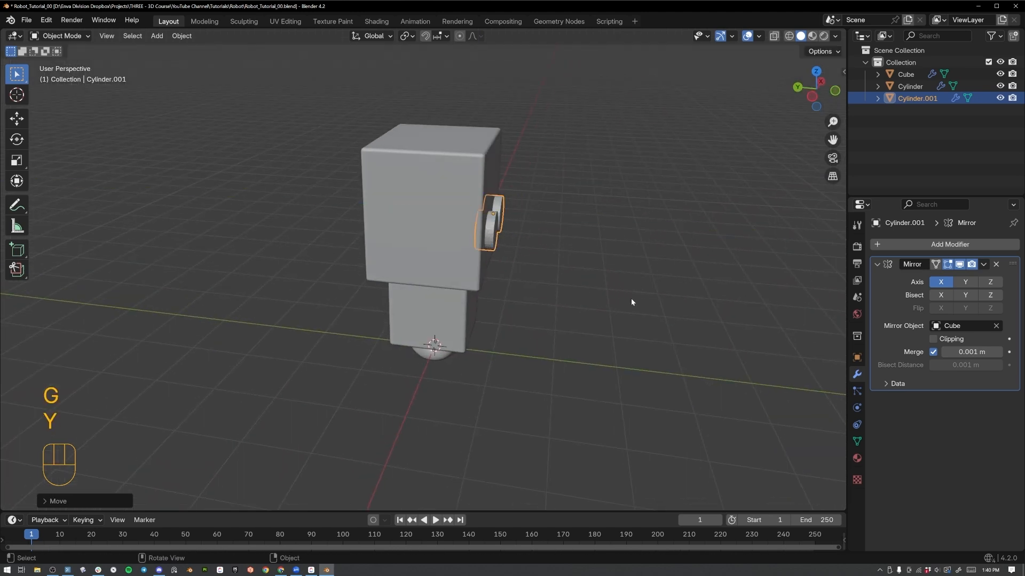
middle_drag(630, 299, 506, 210)
key(g)
key(y)
click(586, 273)
In face mode, inset the eye disc's front face by about 0.13 m.
scroll(502, 228, up, 5)
key(Tab)
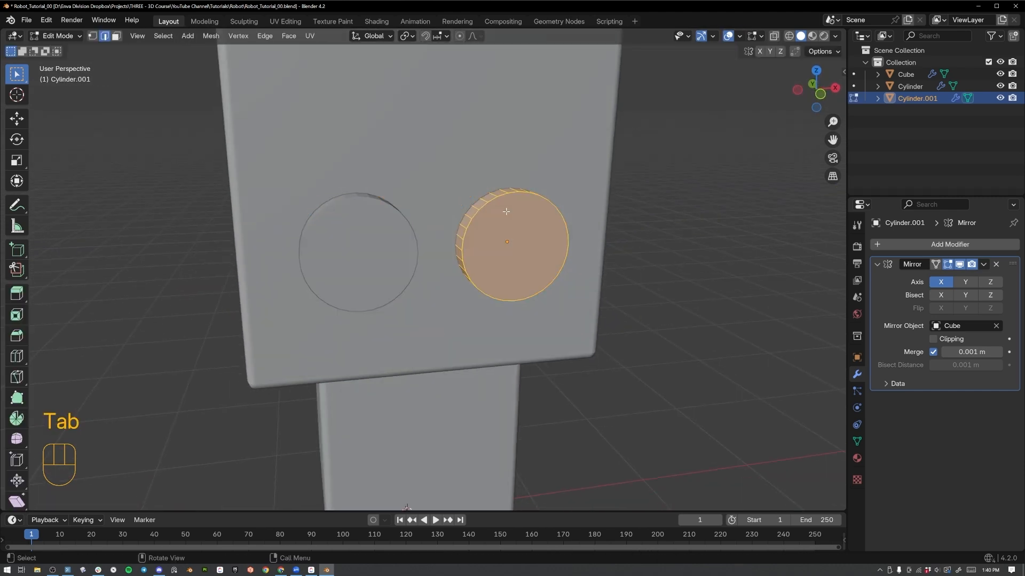
key(3)
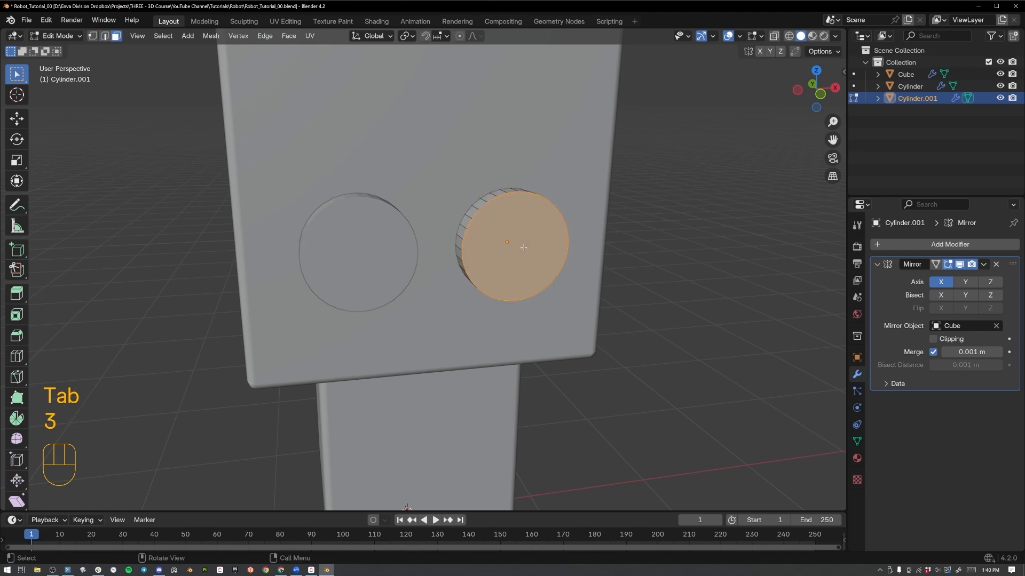
key(i)
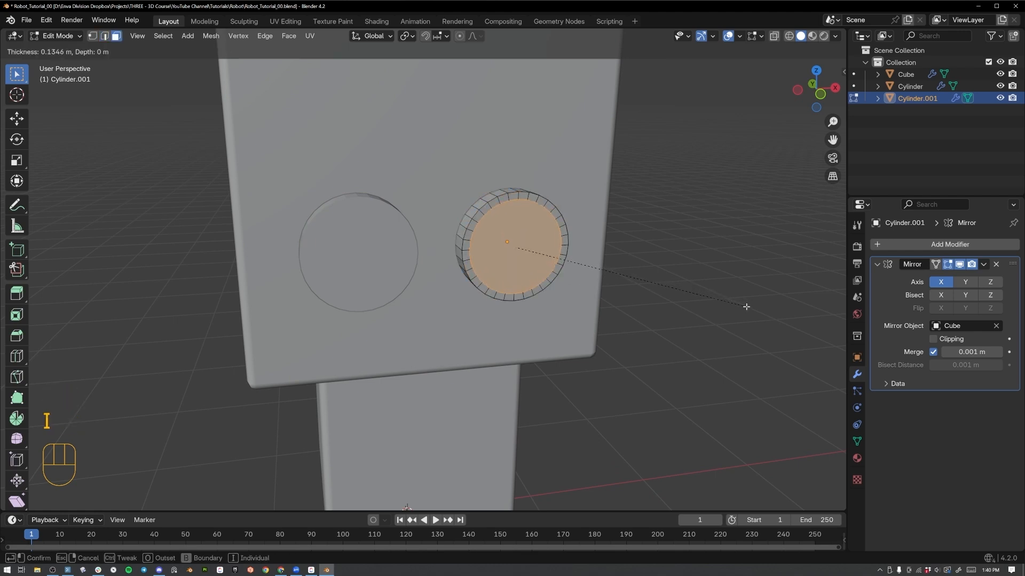
click(746, 307)
Extrude the inset eye face inward by about 0.1 m to form a recessed rim.
middle_drag(457, 343, 647, 294)
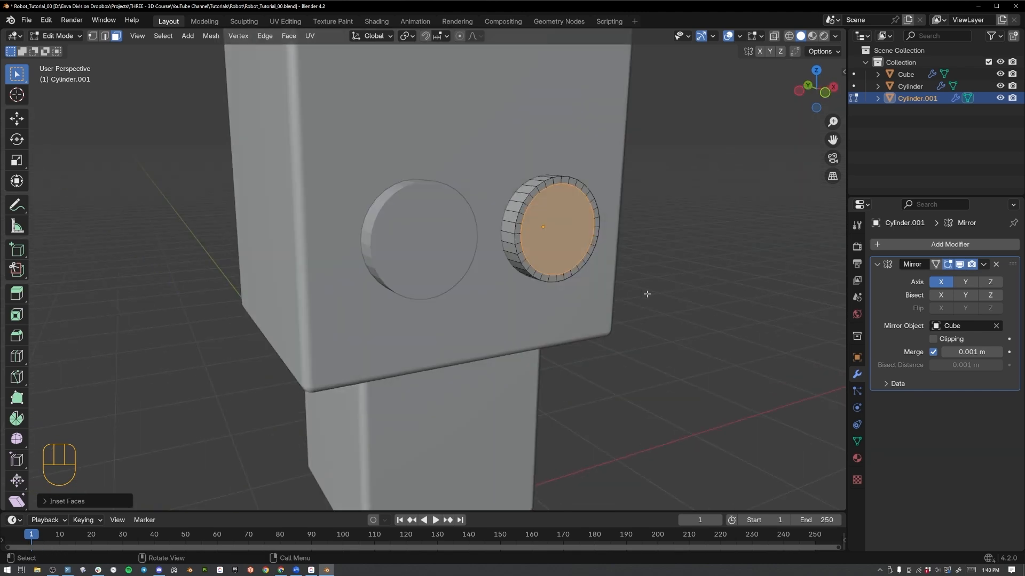
key(e)
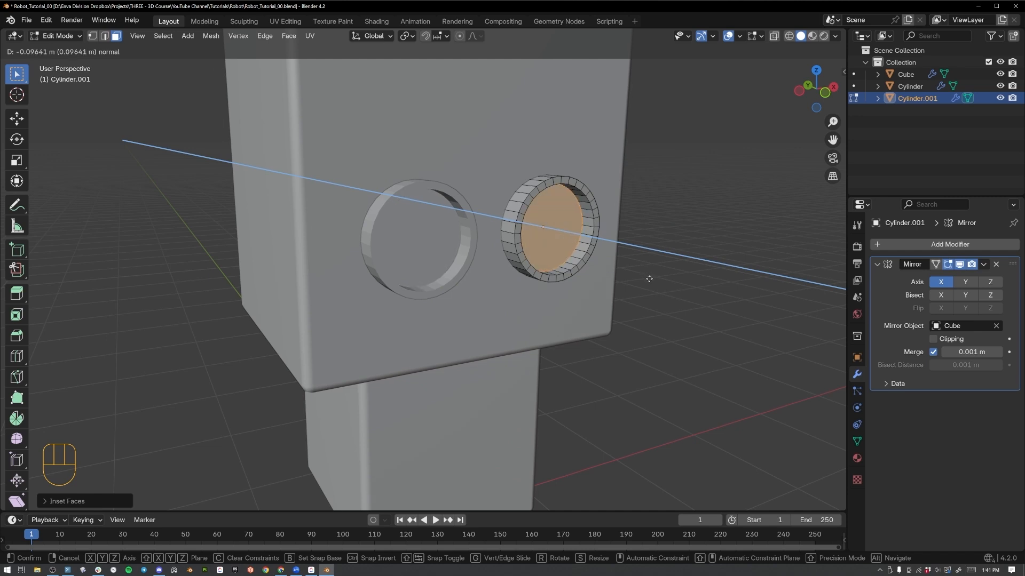
click(649, 279)
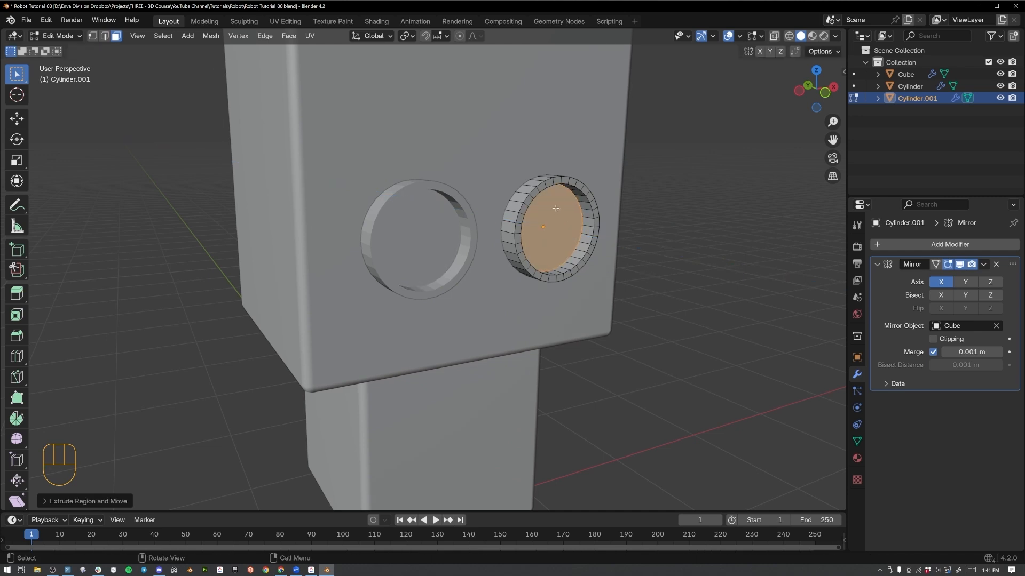
Separate the recessed eye face into its own object and return to Object Mode.
key(p)
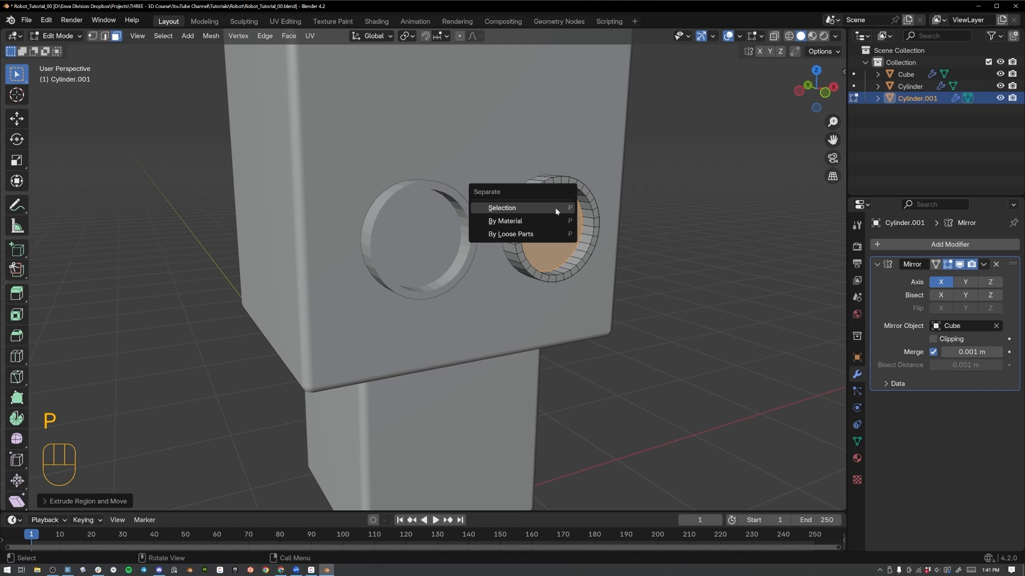
click(500, 212)
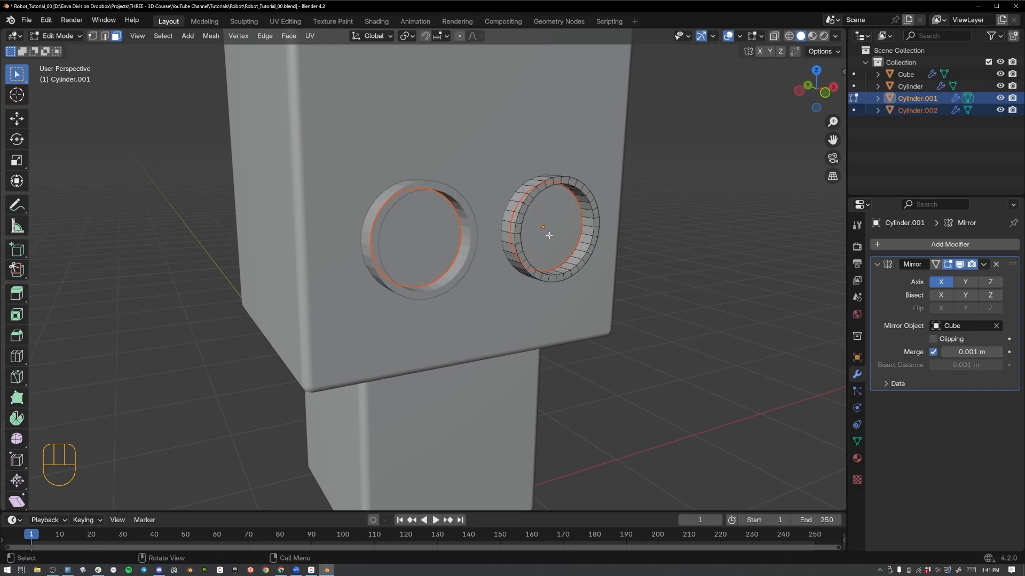
key(Tab)
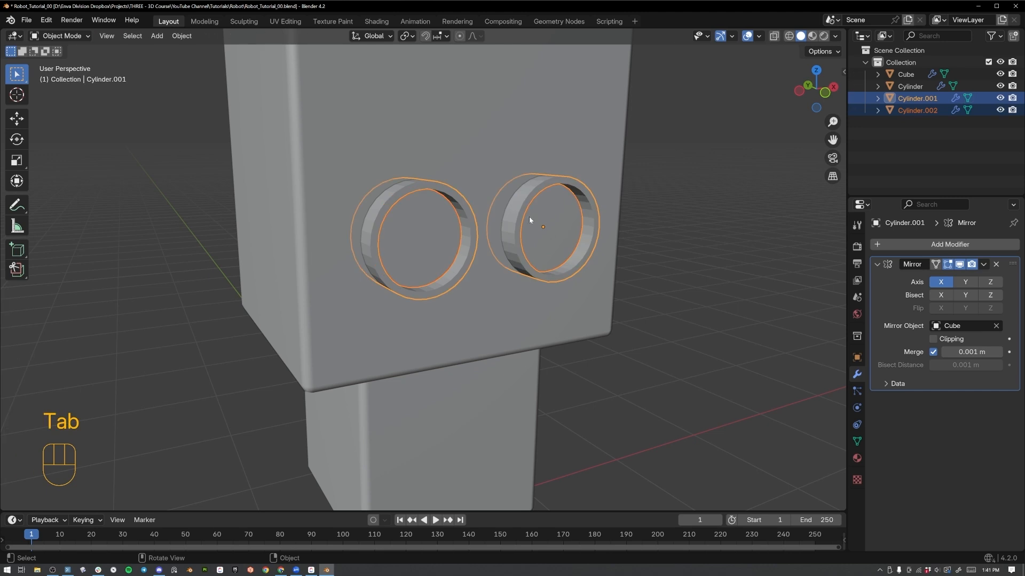
Duplicate the separated eye face and move the copy slightly forward along Y within the eye rim.
click(549, 208)
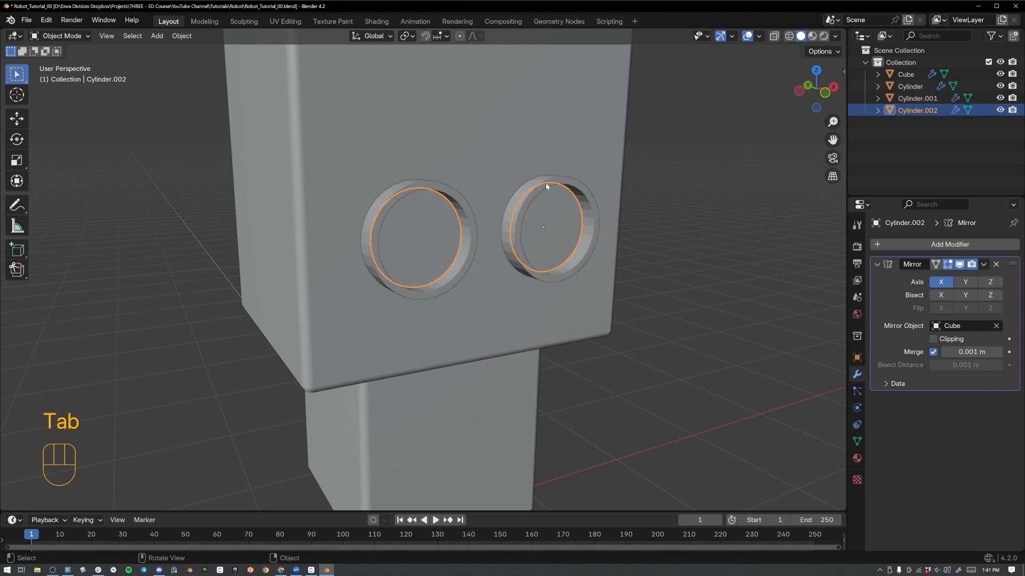
click(533, 190)
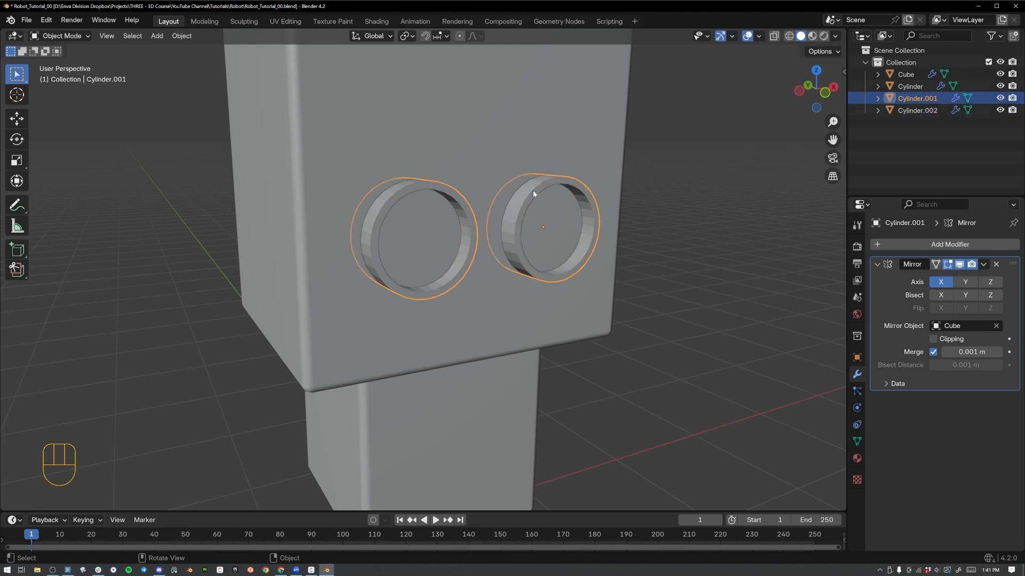
click(549, 220)
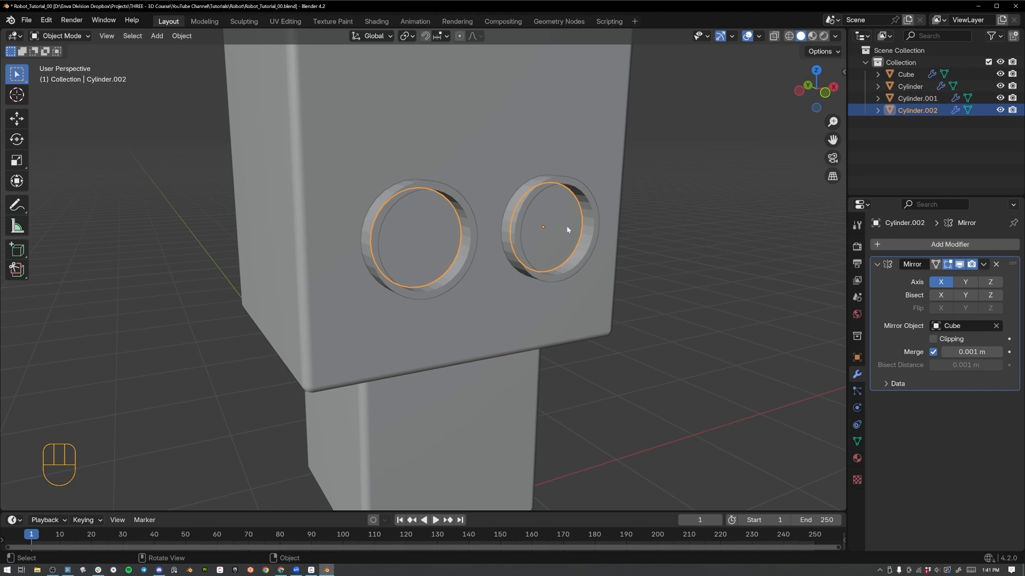
key(shift+d)
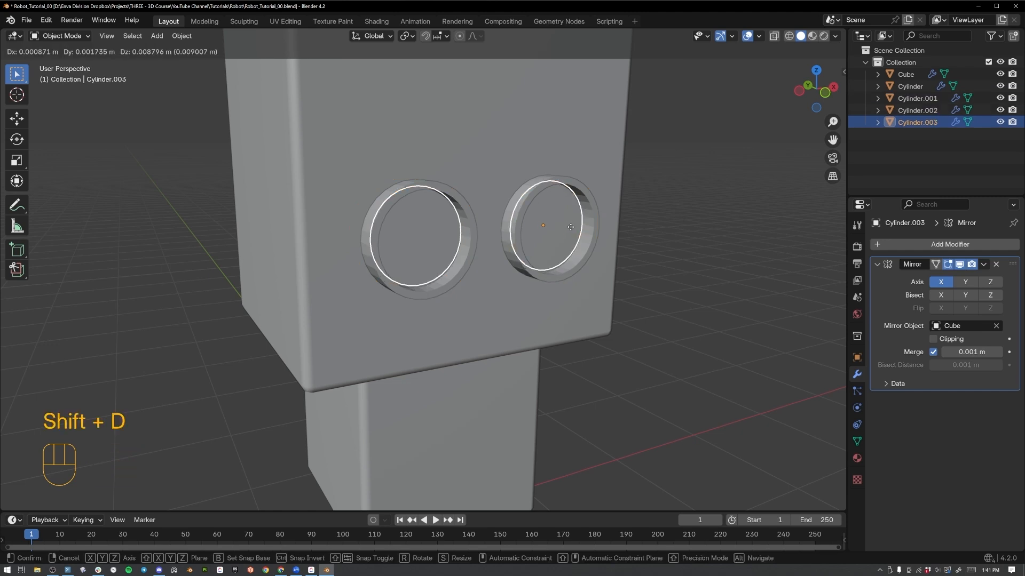
key(y)
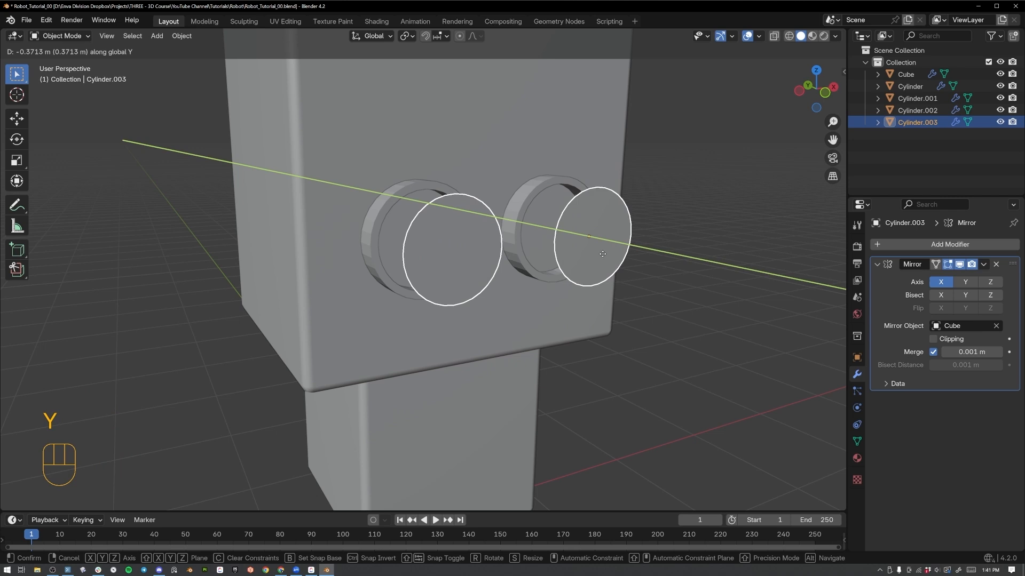
click(574, 239)
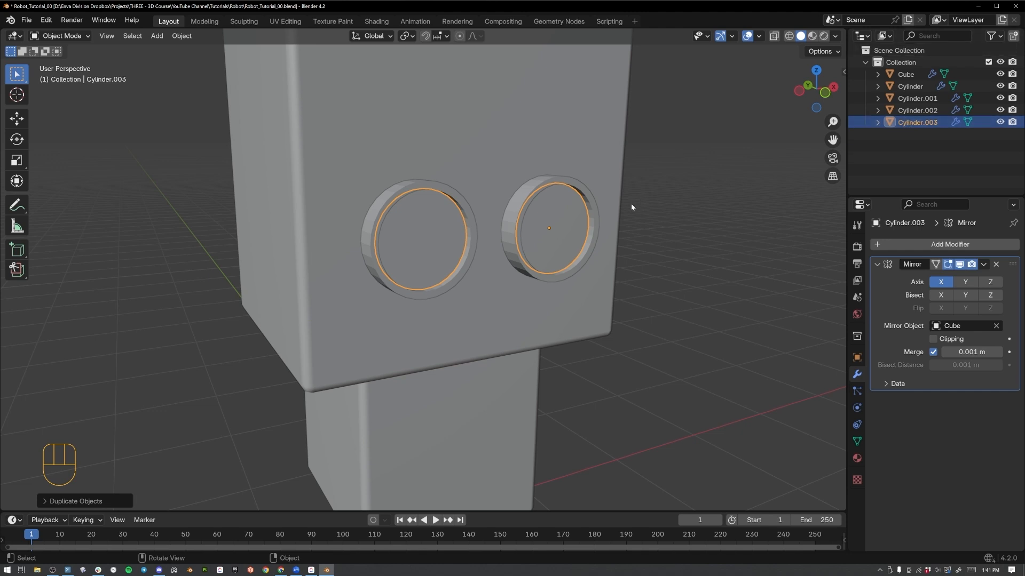
Rename the duplicated front eye face object as "Glass Lens".
double_click(910, 126)
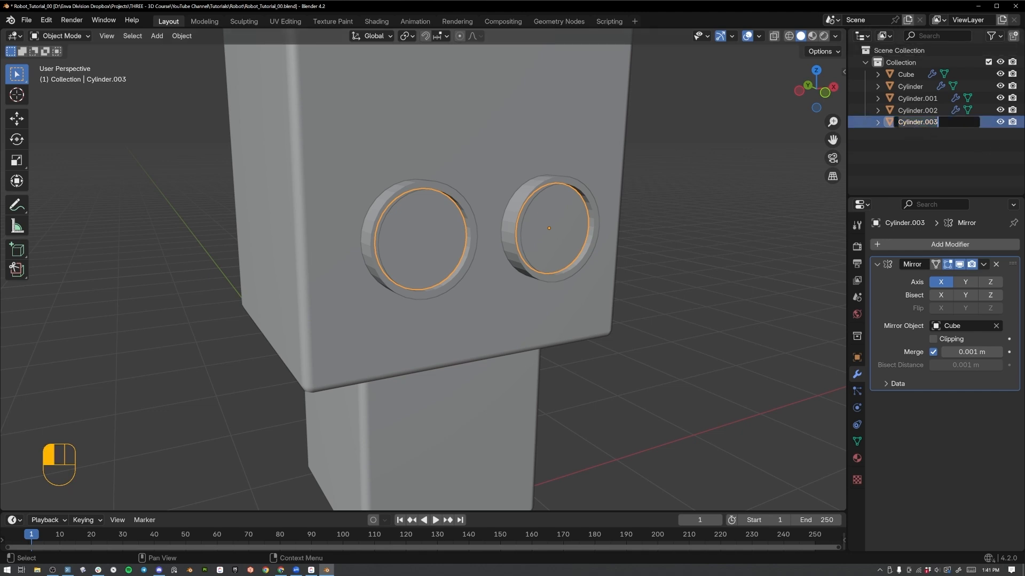
text(Glass L)
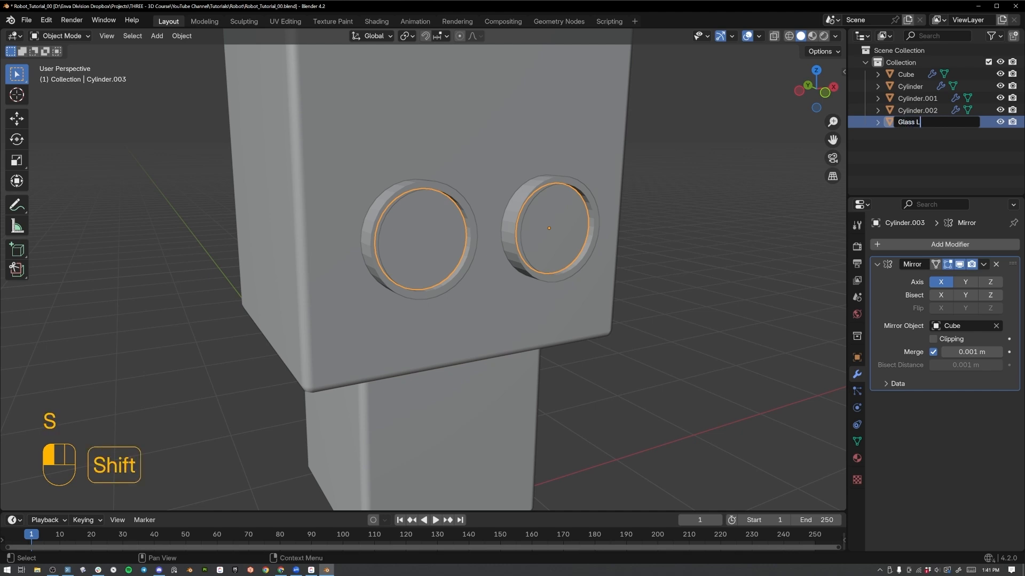
text(ense)
key(Return)
double_click(909, 126)
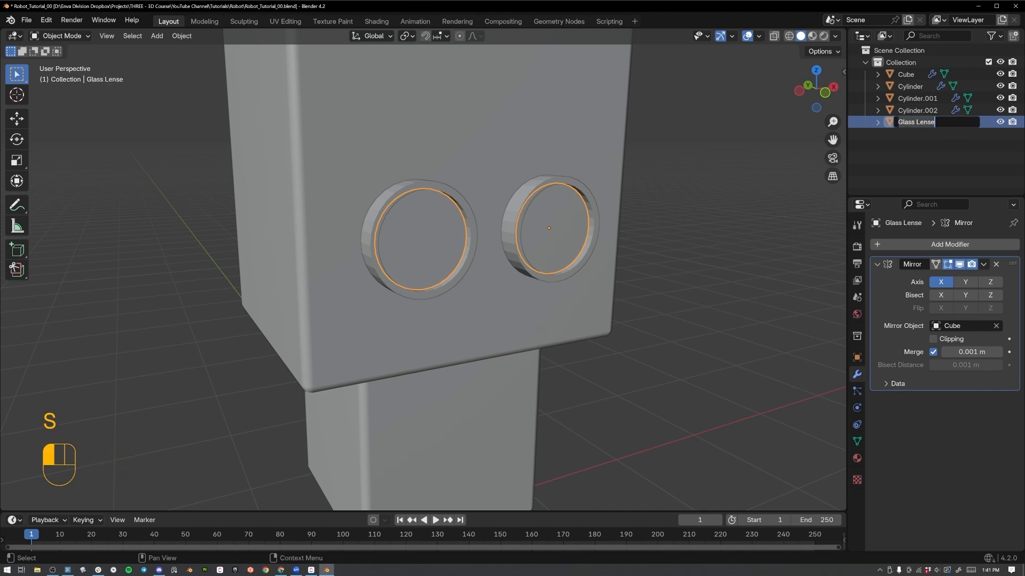
key(End)
key(BackSpace)
key(Return)
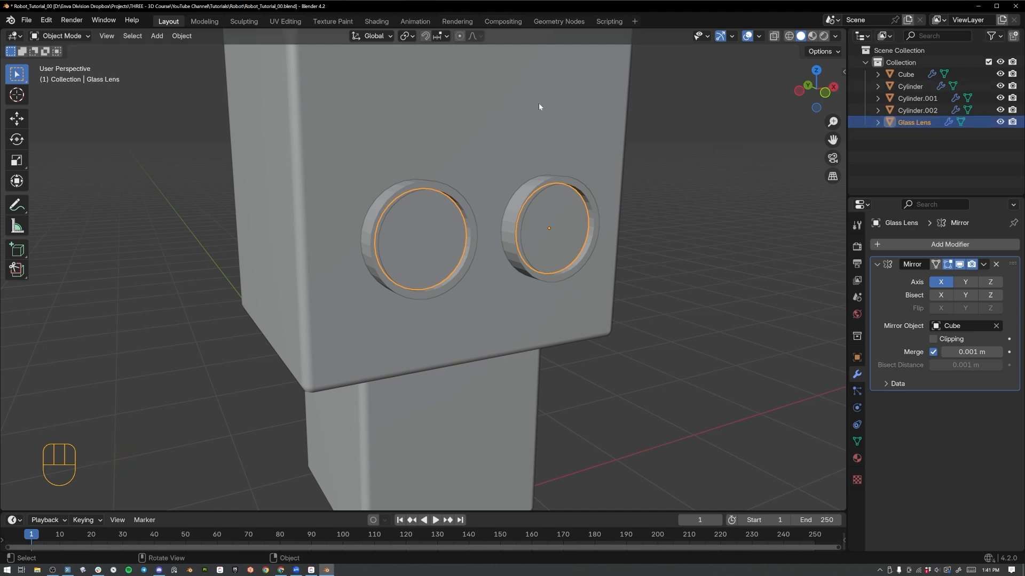
Rename the recessed disc behind the glass lens as "Eye".
click(532, 225)
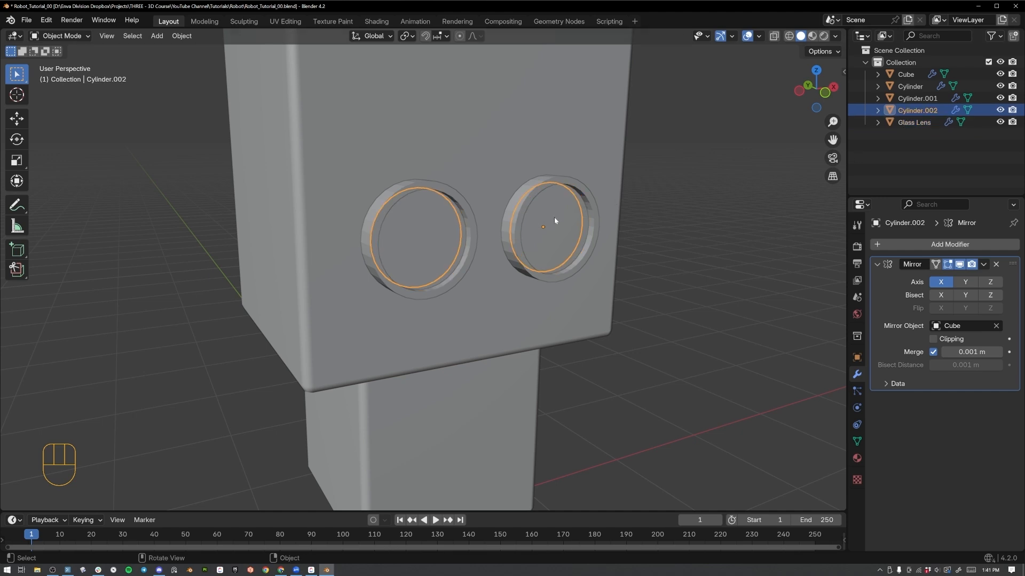
key(F2)
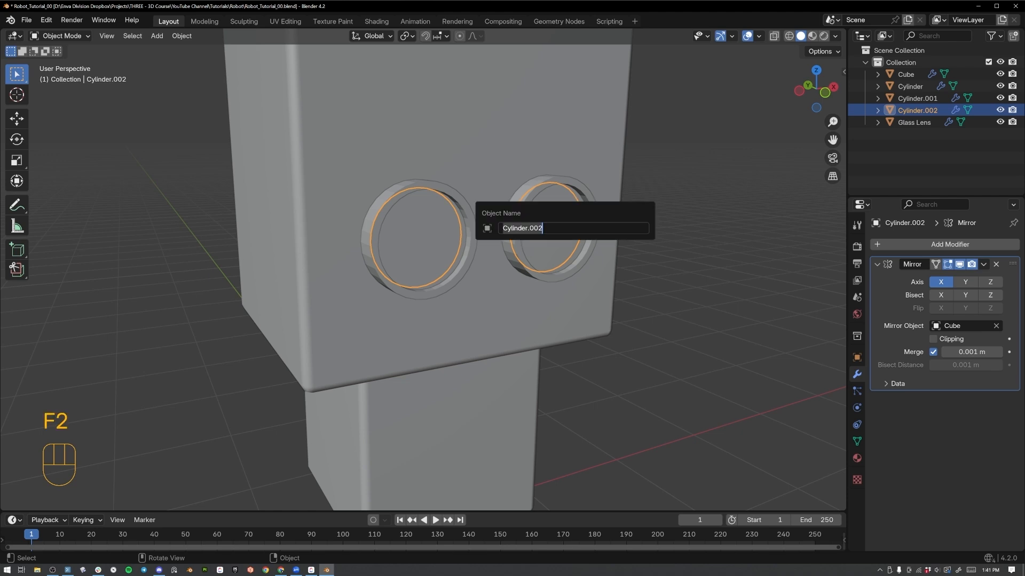
text(Eye)
key(Return)
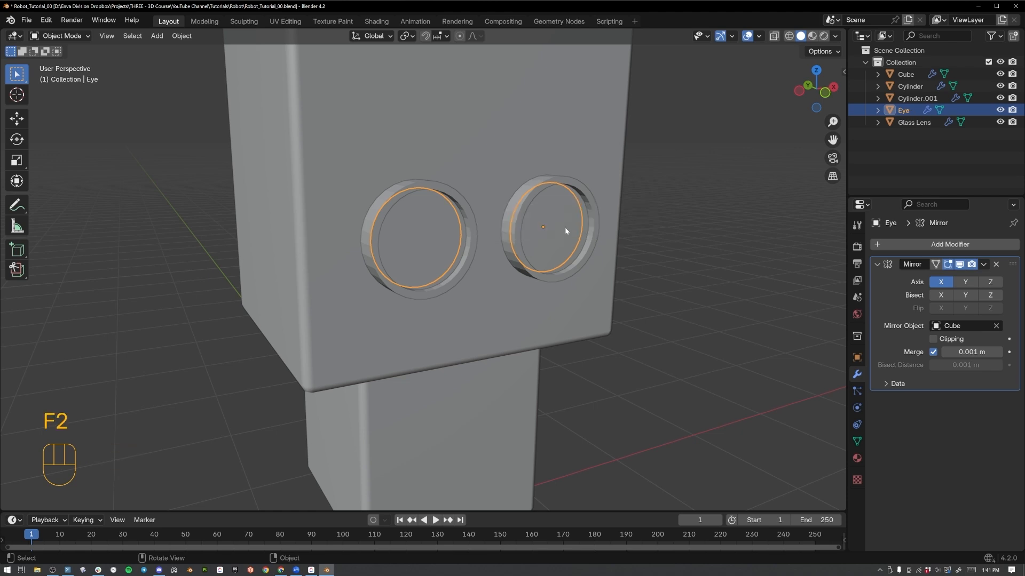
Rename the outer eye rim object as "MetalLens" and apply Shade Auto Smooth to it.
click(543, 194)
key(F2)
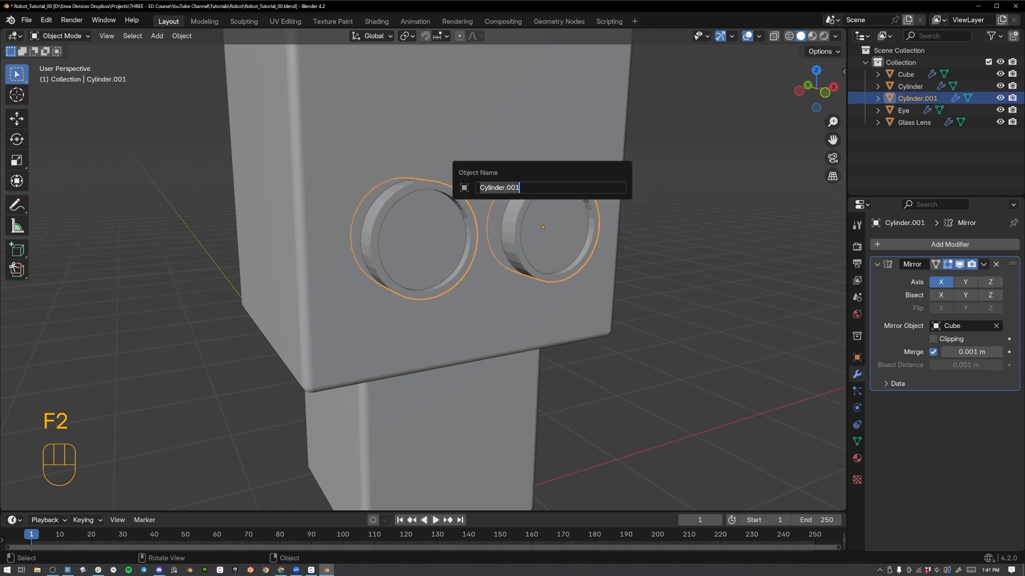
text(Meta)
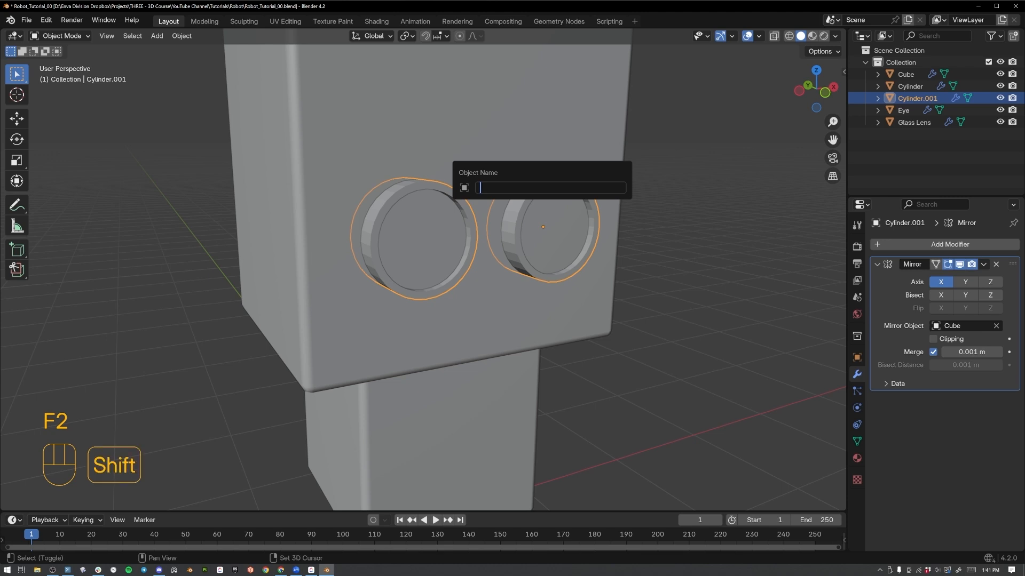
text(lLens)
key(Return)
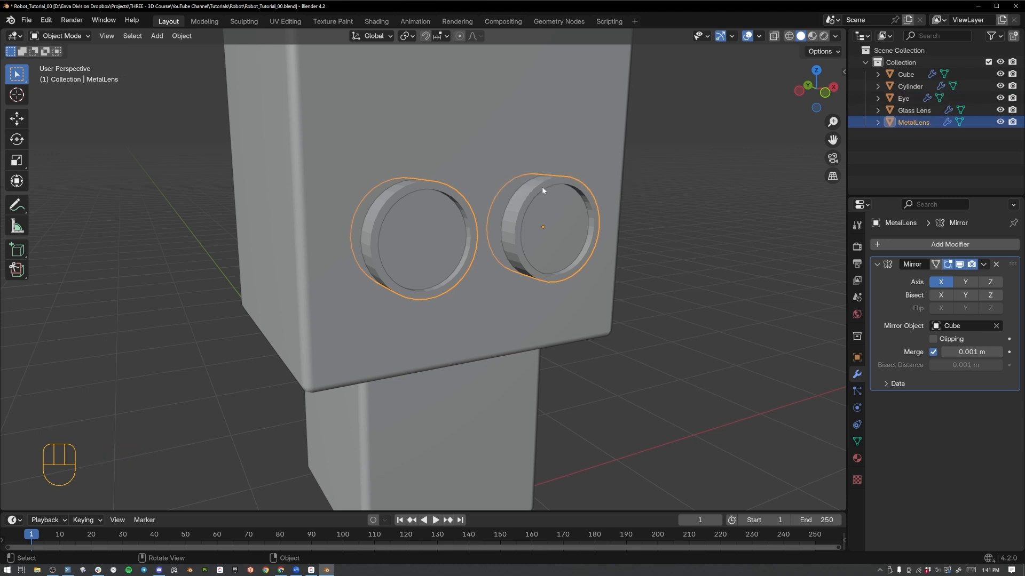
right_click(542, 190)
click(542, 187)
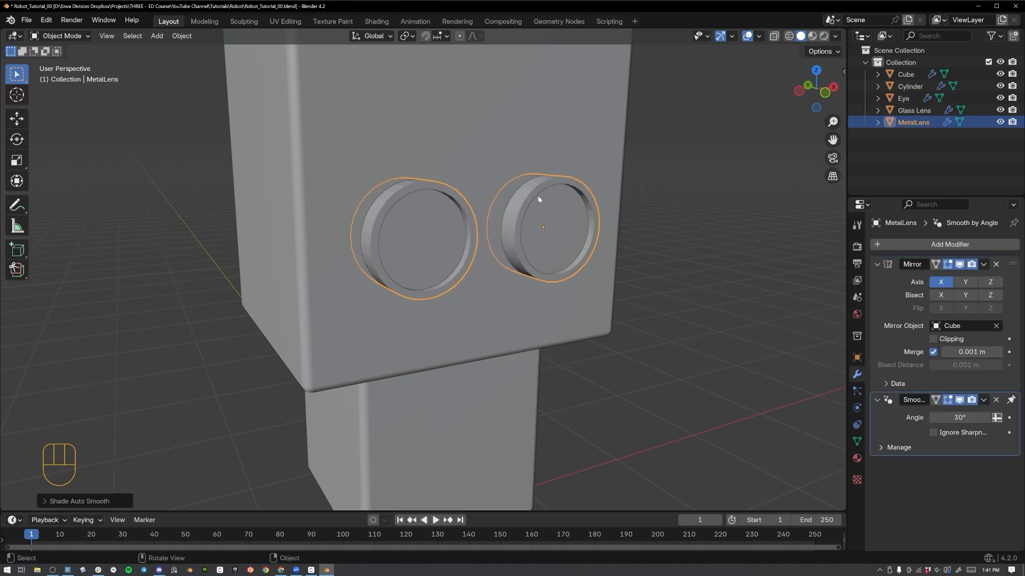
In front view, add a UV sphere at the world origin below the head.
middle_drag(530, 196, 571, 322)
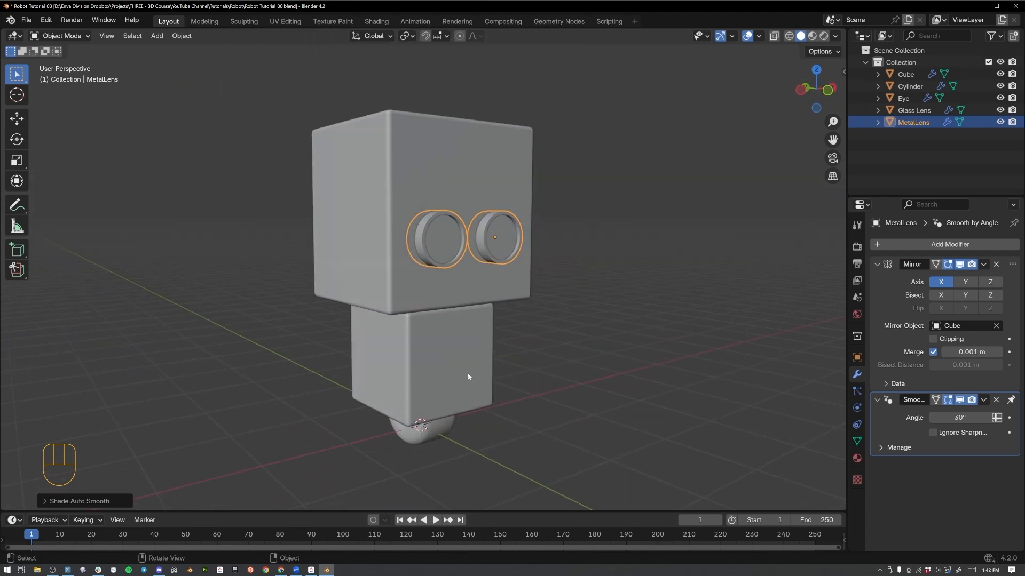
key(KP_1)
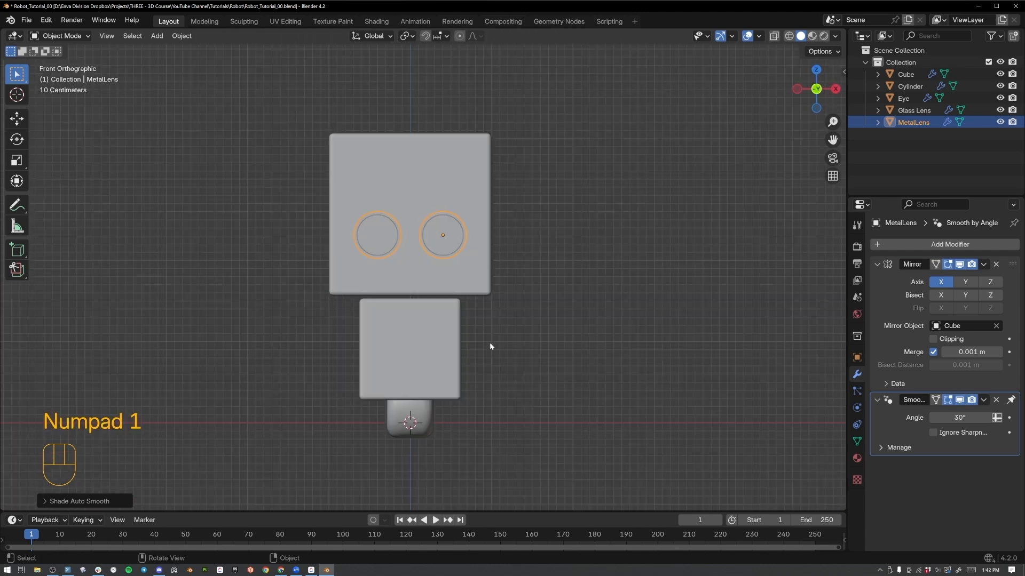
shift+middle_drag(437, 321, 464, 260)
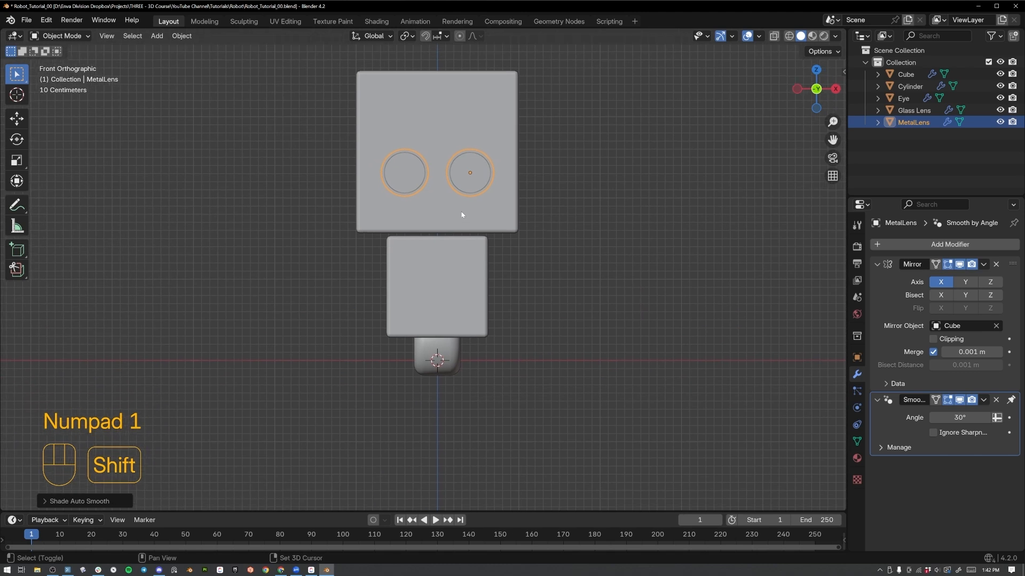
key(shift+a)
mouse_move(460, 210)
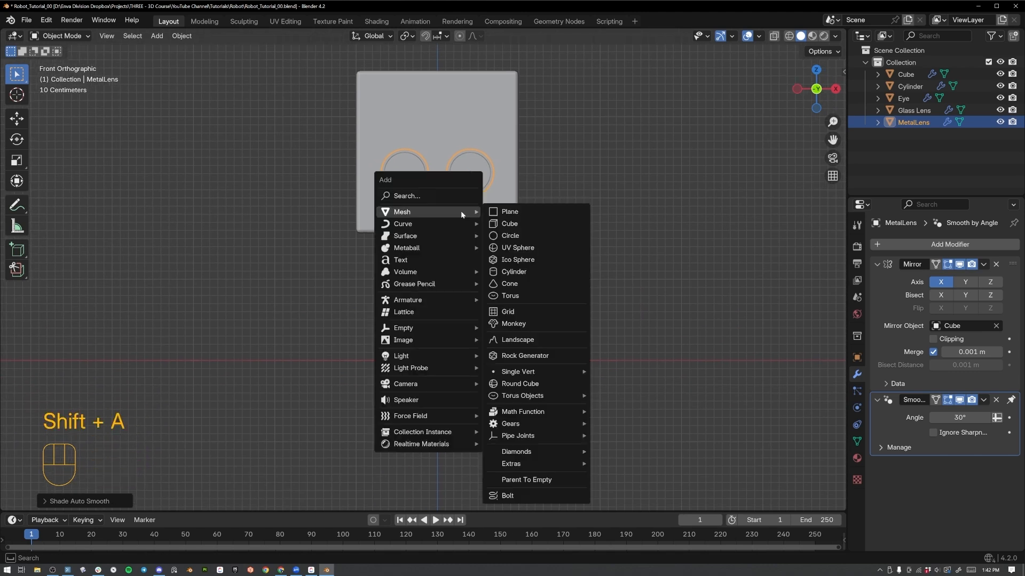
click(510, 249)
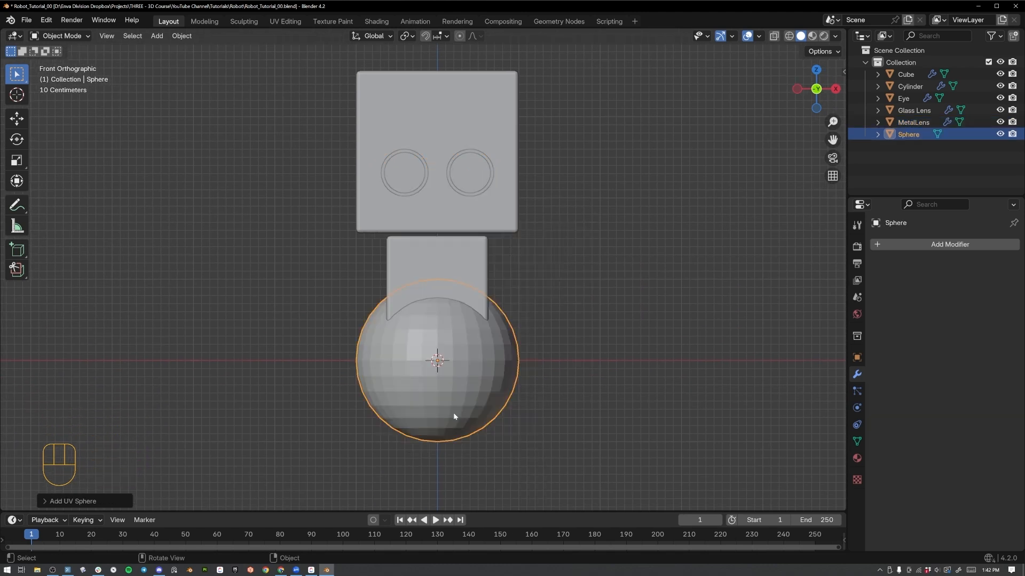
Scale the sphere down to a small ball and place it on the lower block's upper +X side as a shoulder.
key(s)
click(450, 394)
key(g)
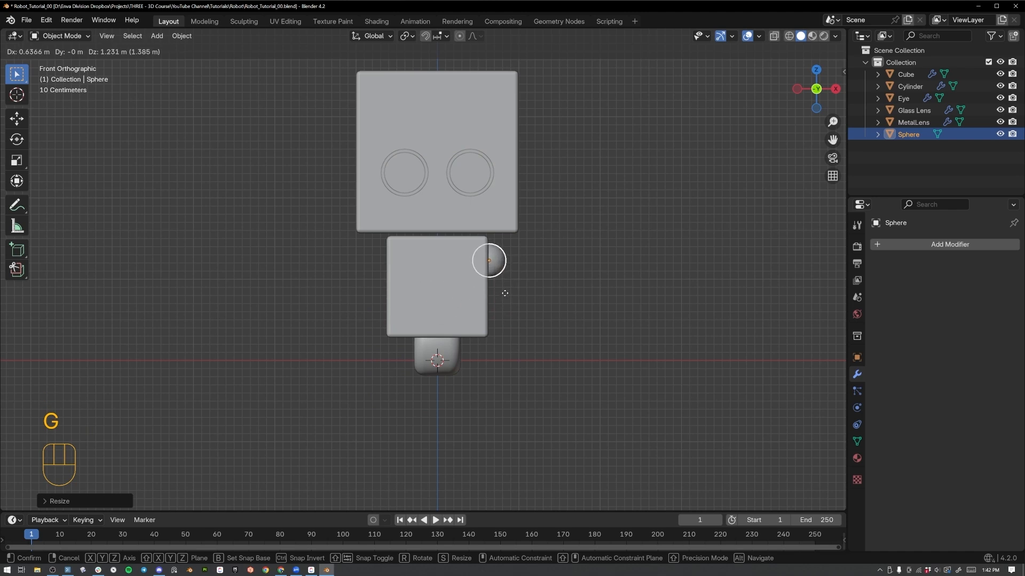
click(505, 293)
key(s)
click(546, 329)
key(g)
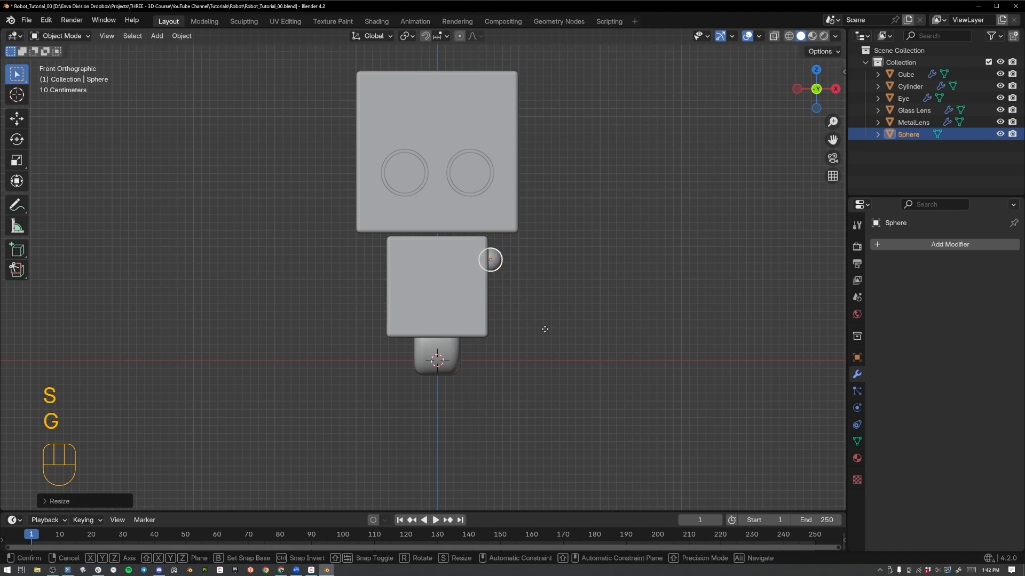
click(545, 324)
Shade the shoulder sphere smooth and add a Mirror modifier on X with the Cube as mirror object.
right_click(505, 251)
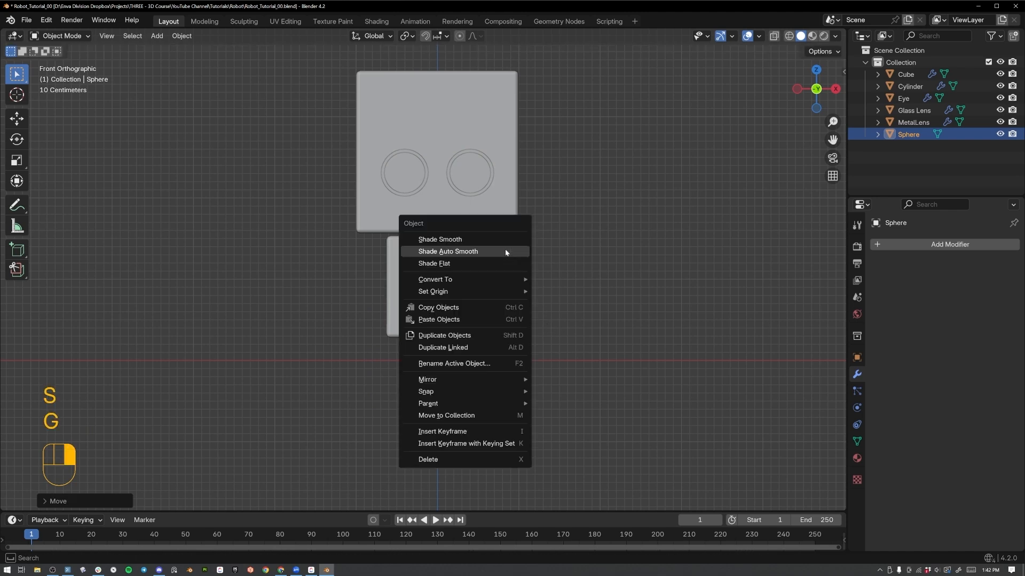
click(504, 245)
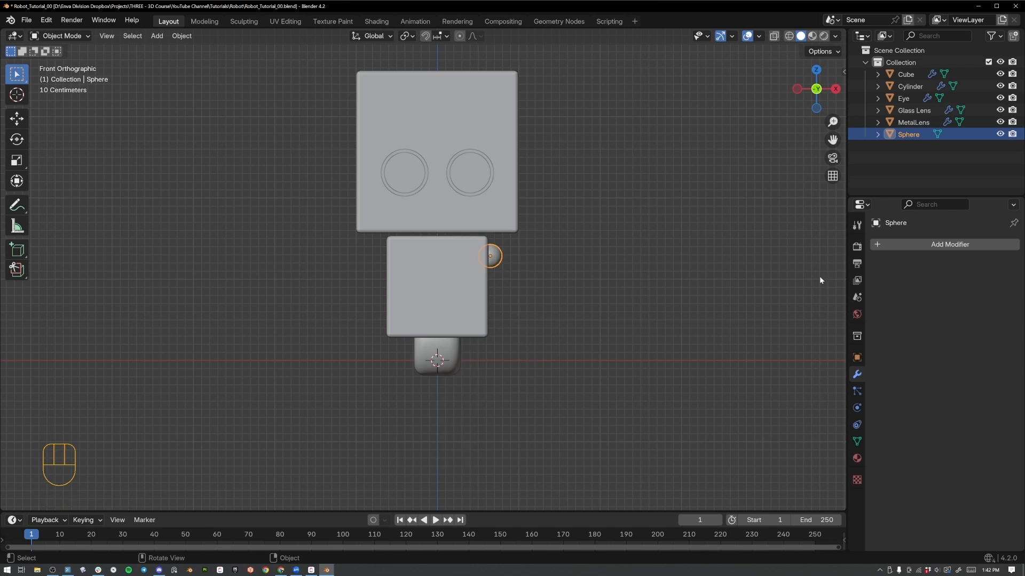
click(910, 247)
mouse_move(912, 248)
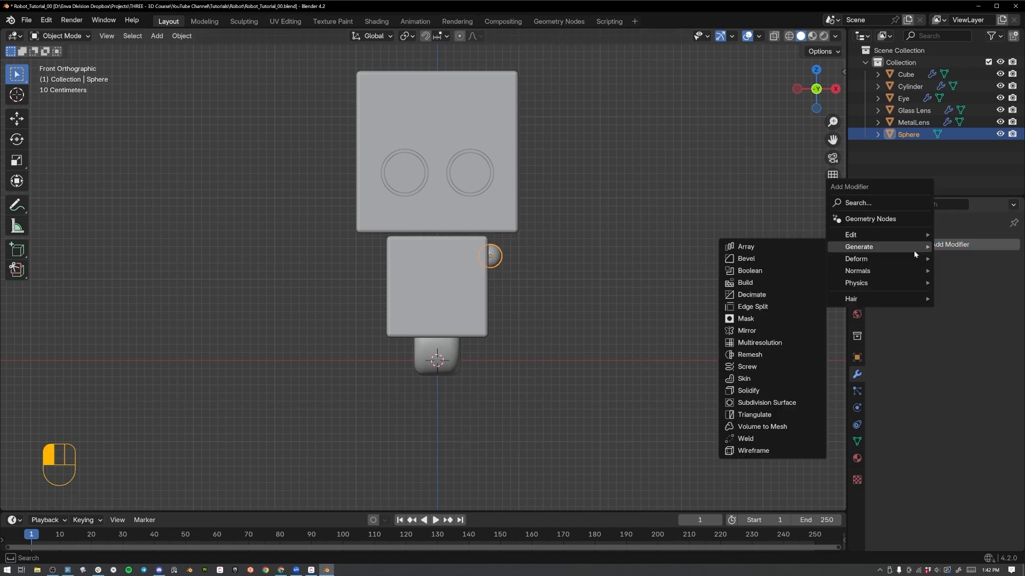
click(762, 331)
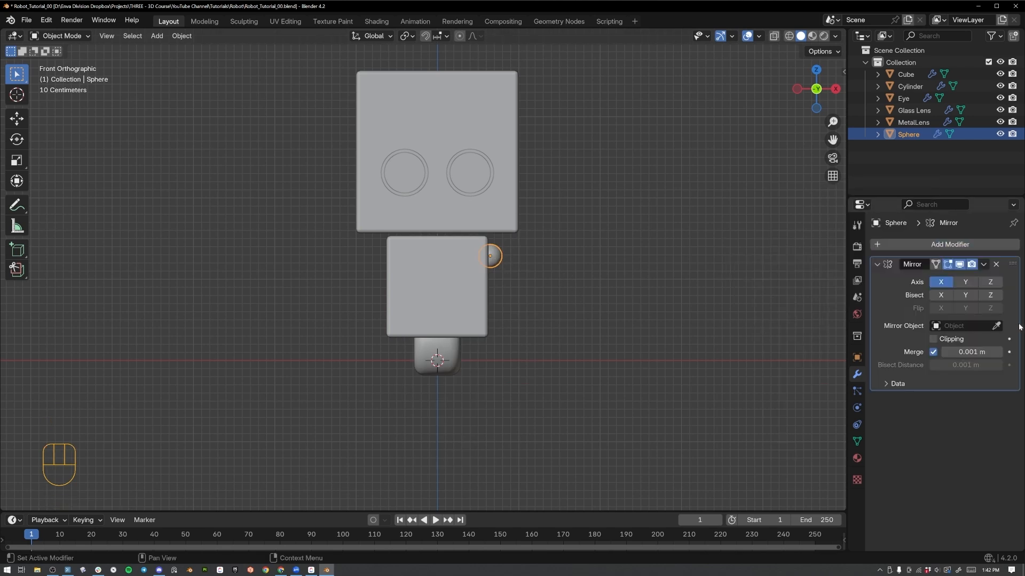
click(995, 325)
click(446, 258)
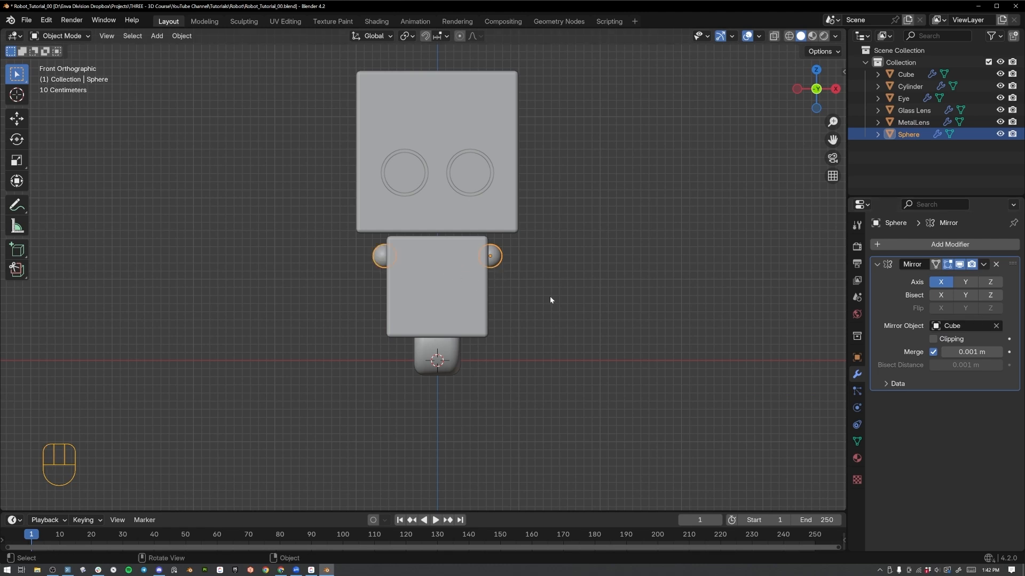
Enlarge the mirrored shoulder spheres slightly and apply their object transform.
click(551, 300)
middle_drag(552, 300, 503, 327)
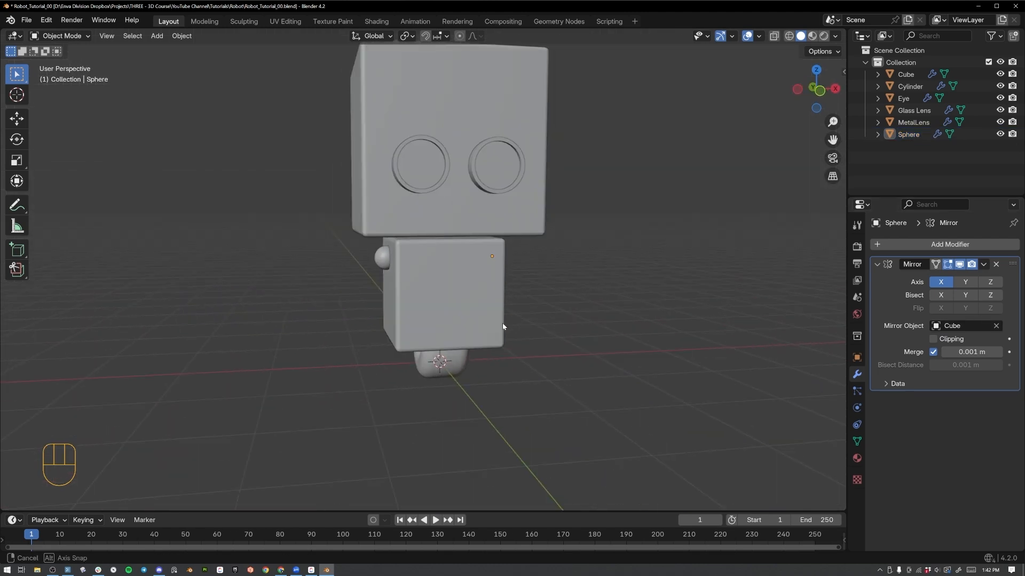
key(KP_1)
click(491, 259)
key(s)
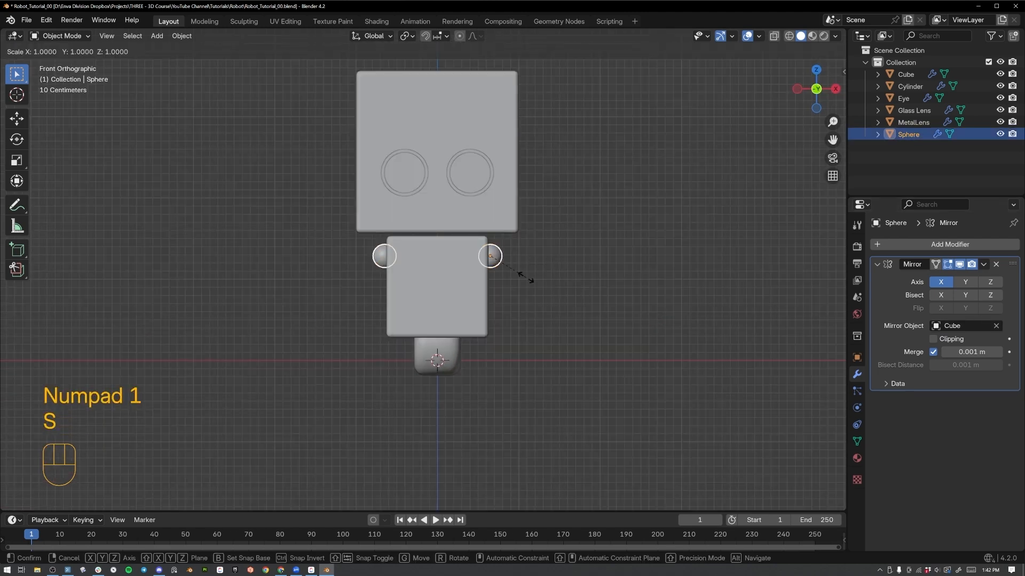
click(516, 264)
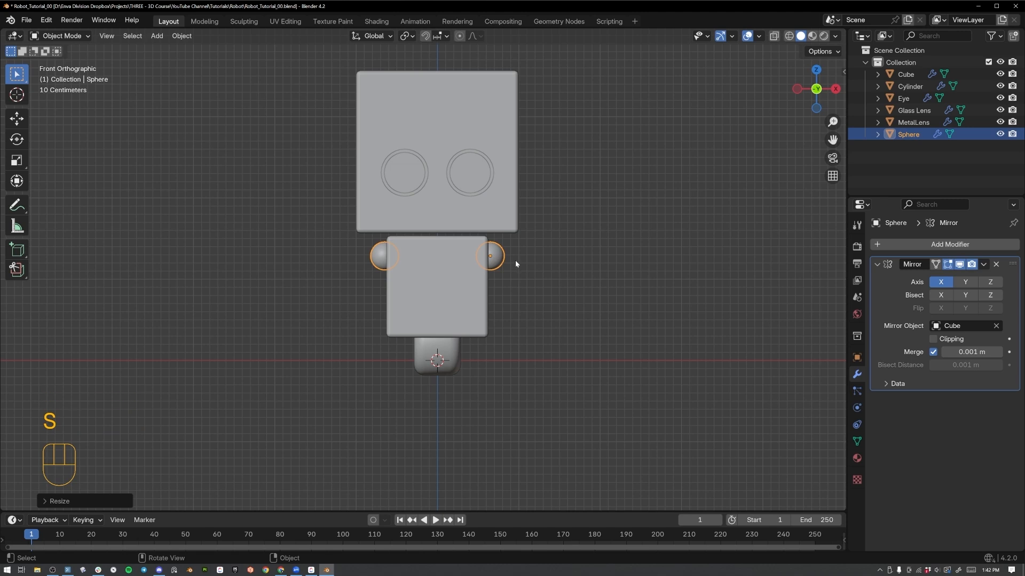
key(ctrl+a)
click(515, 264)
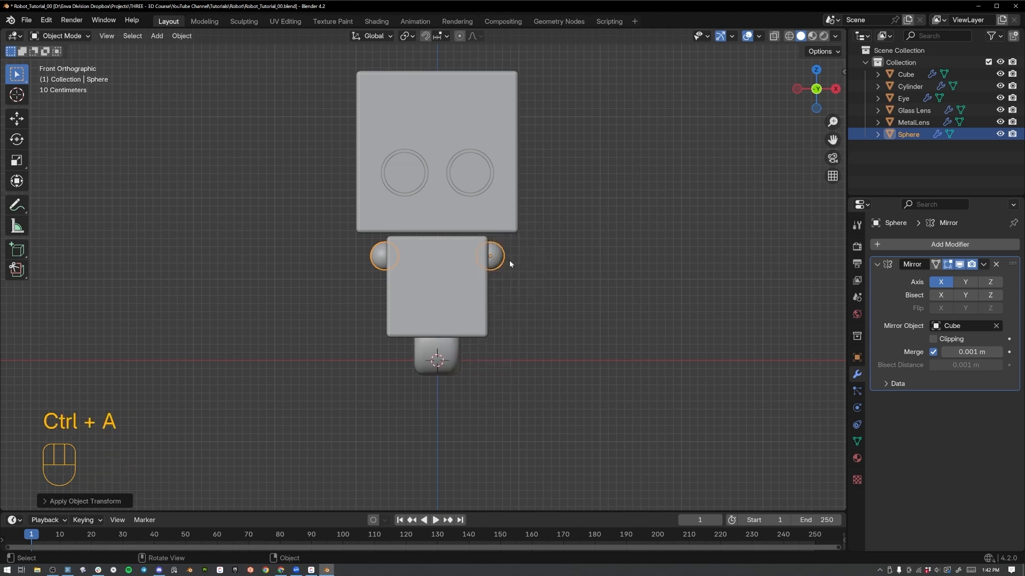
Duplicate the shoulder sphere, place the copy just outside the shoulder, and save the file.
key(shift+d)
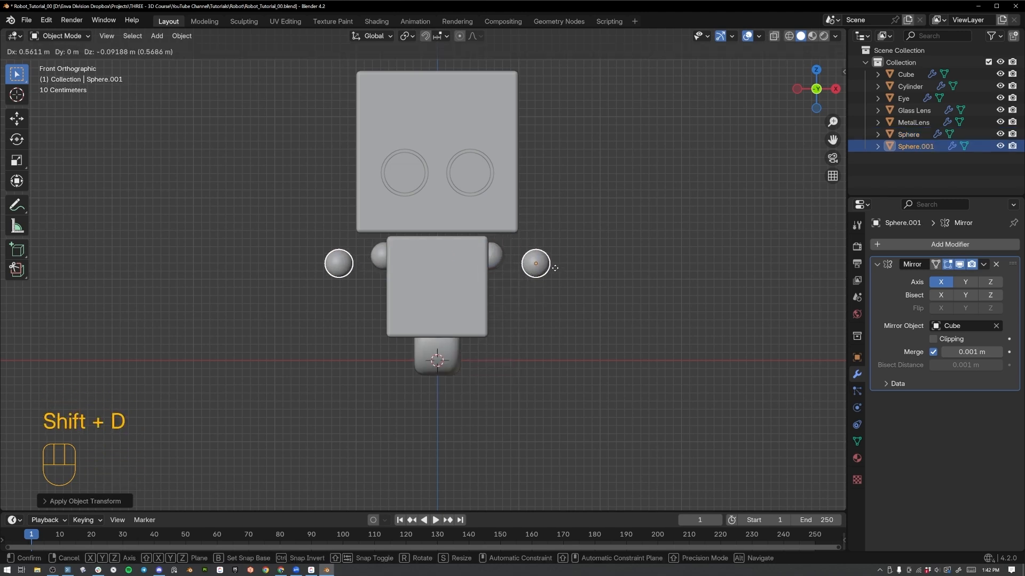
click(535, 262)
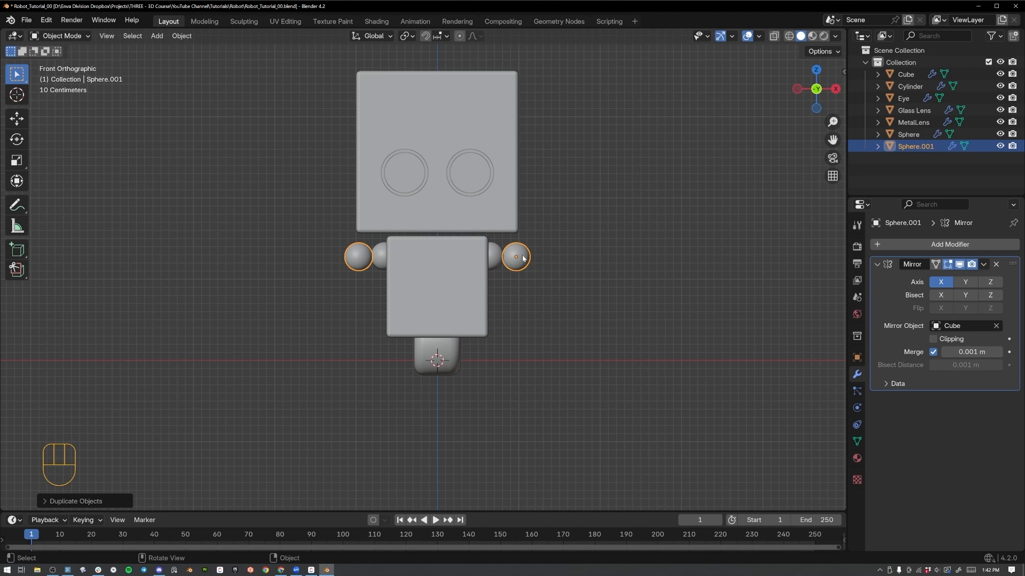
key(ctrl+s)
In Edit Mode, merge all vertices of the duplicated sphere at center into a single point.
key(Tab)
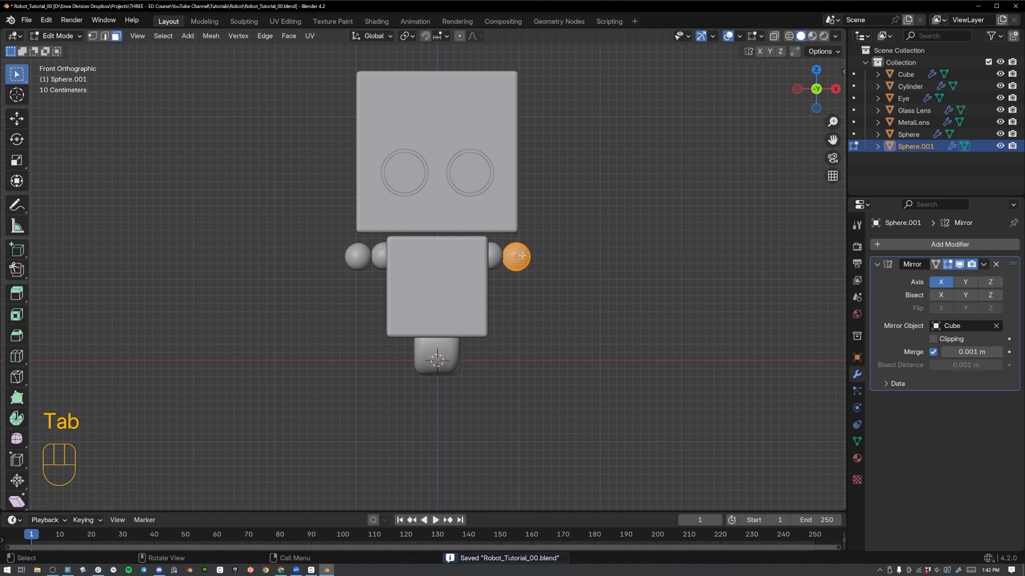
key(a)
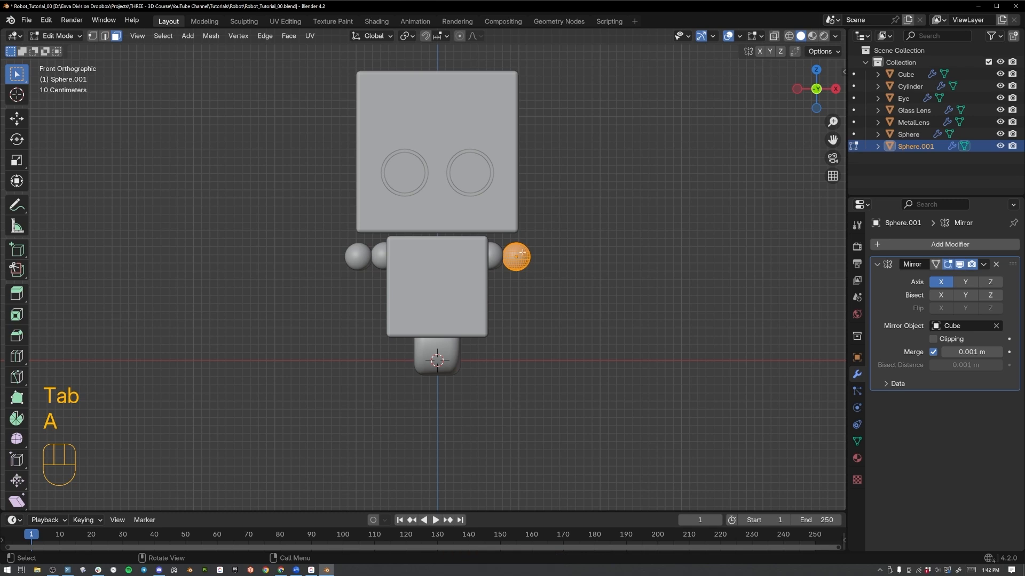
key(m)
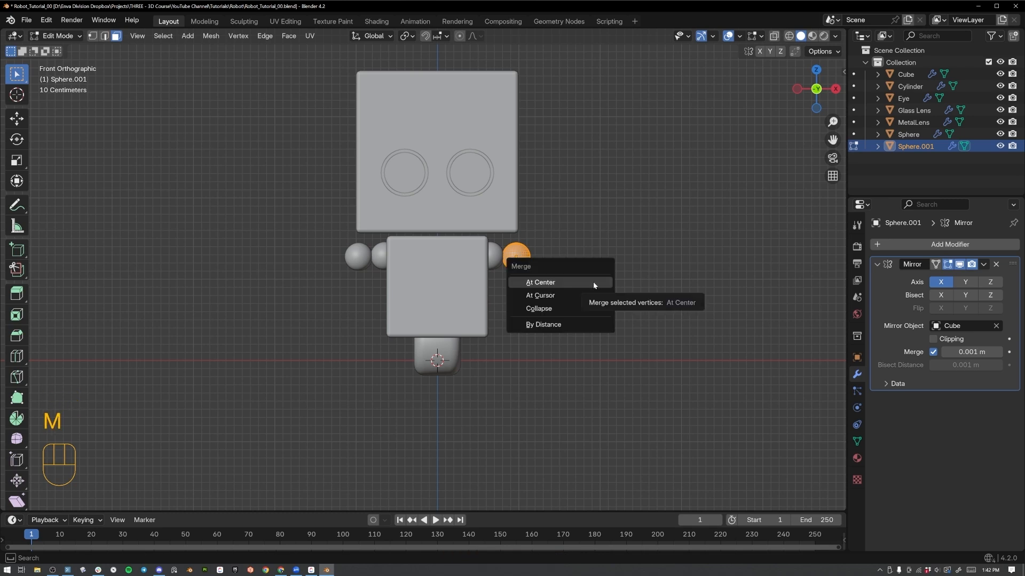
click(531, 281)
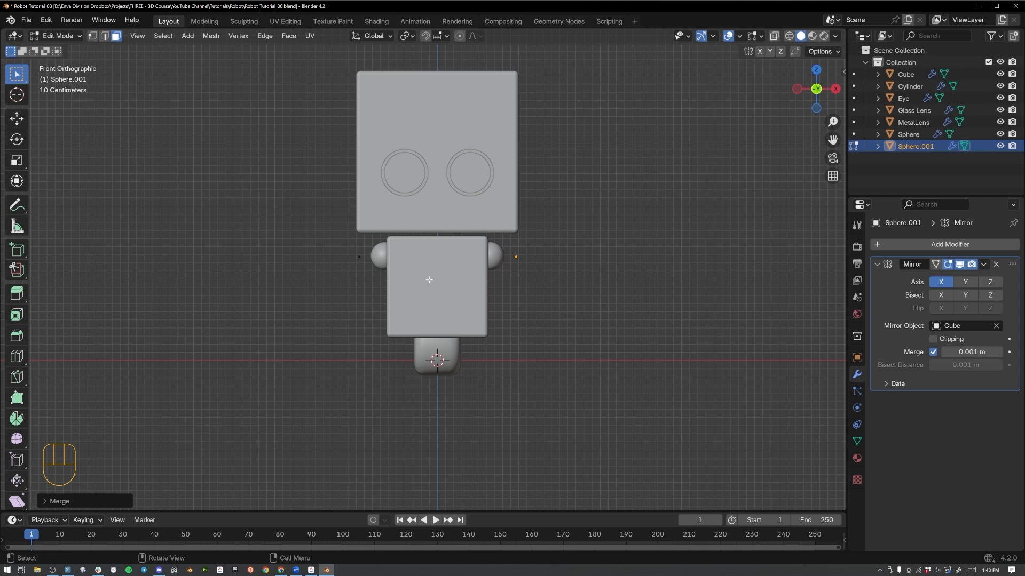
Extrude the merged vertex six times outward from the shoulder into a curved arm line that dips down and rises at the end.
key(1)
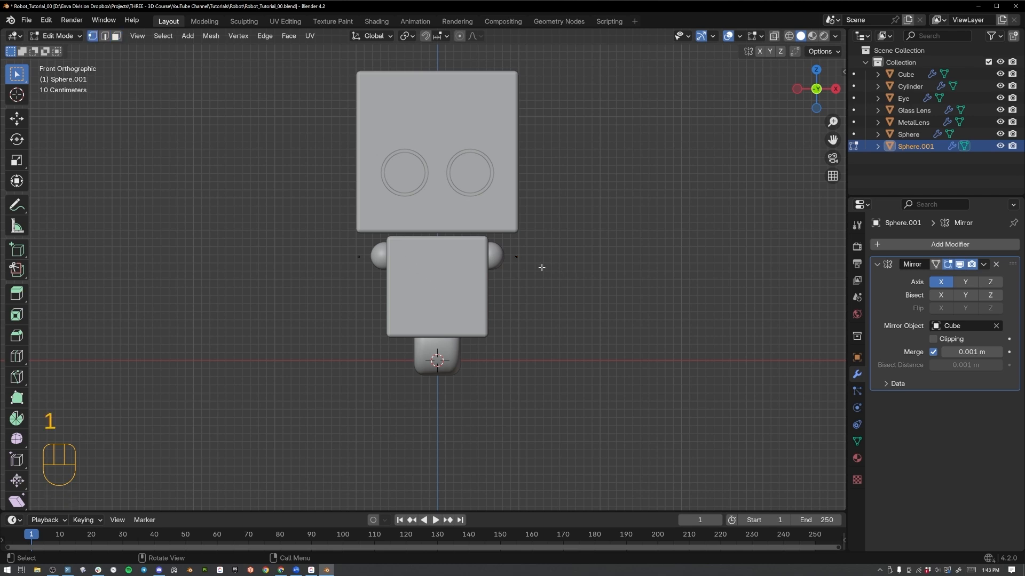
drag(533, 247, 500, 283)
key(e)
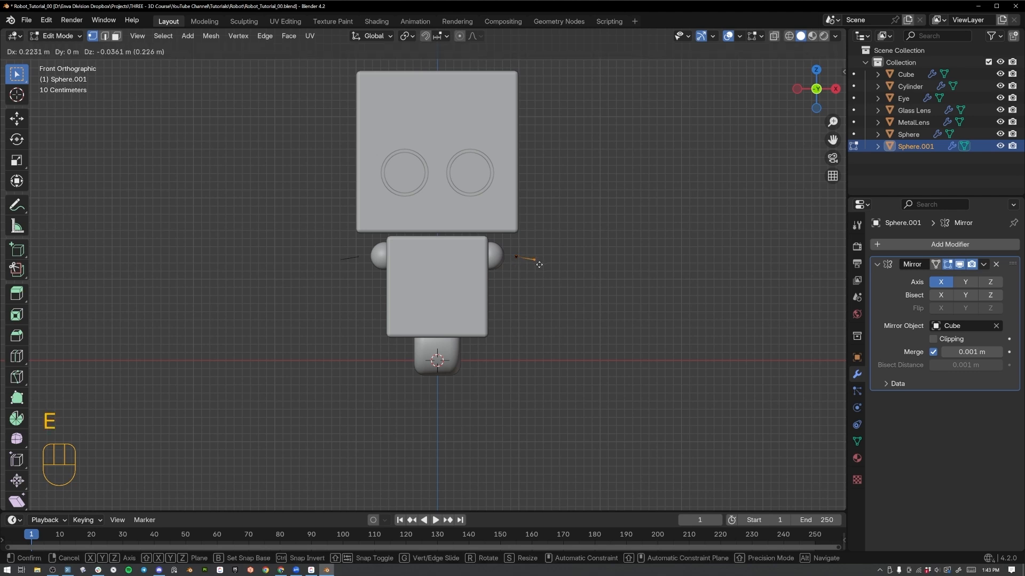
click(539, 264)
key(e)
click(566, 290)
key(e)
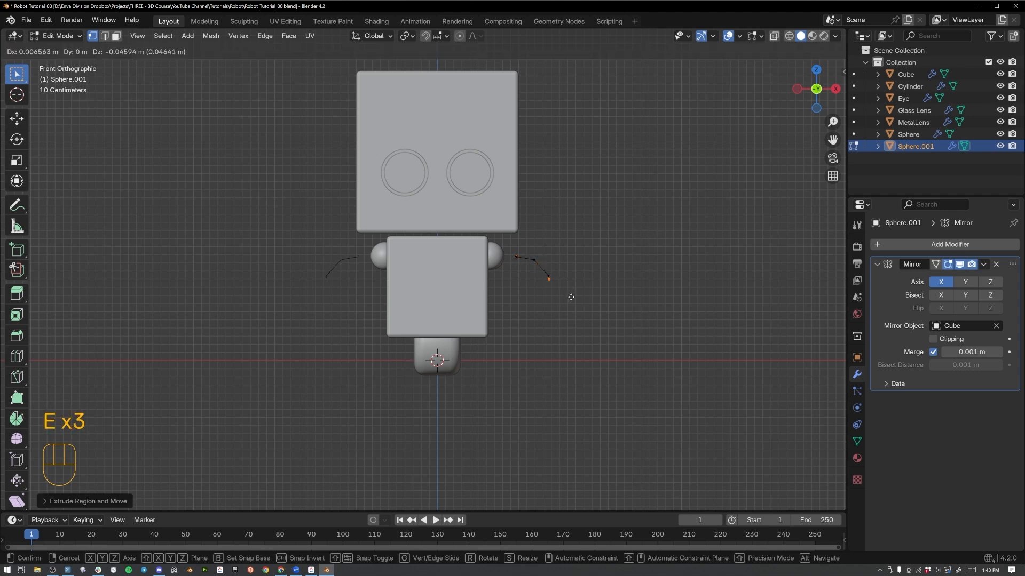
click(576, 304)
key(e)
click(600, 304)
key(e)
click(621, 285)
key(e)
click(638, 267)
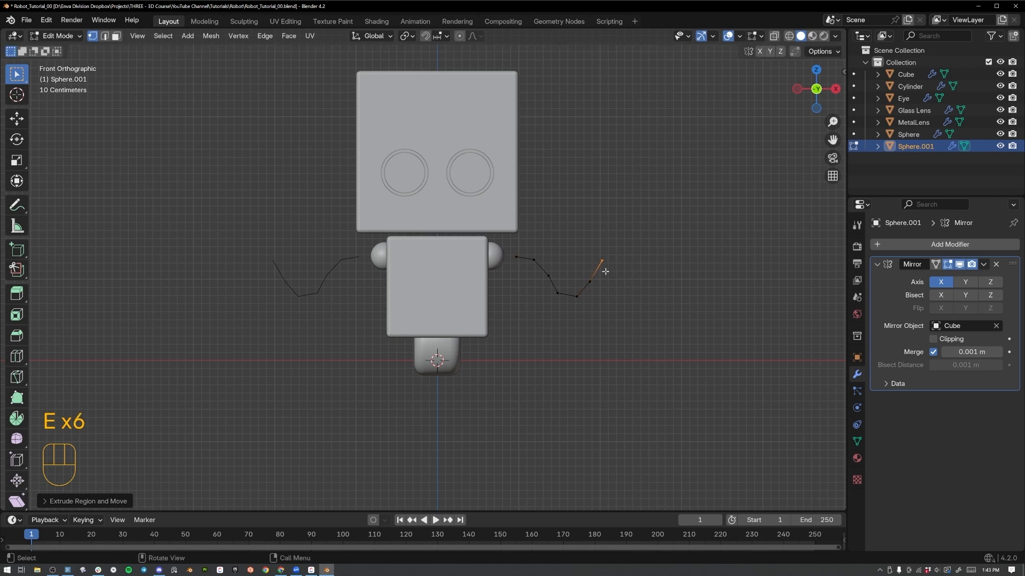
key(Tab)
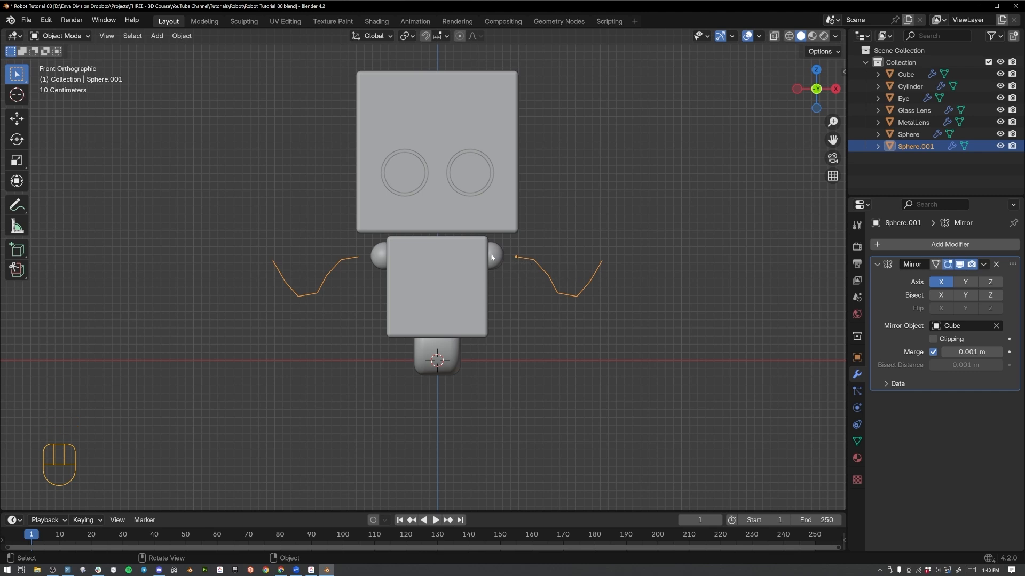
Move the mirrored arm line inward so that its inner ends meet the shoulder spheres.
key(g)
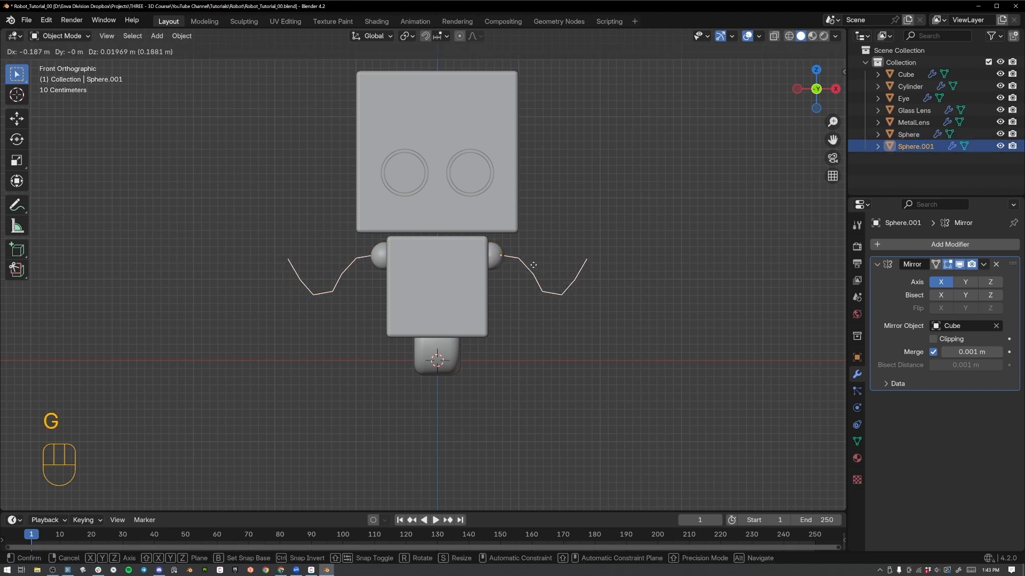
click(527, 264)
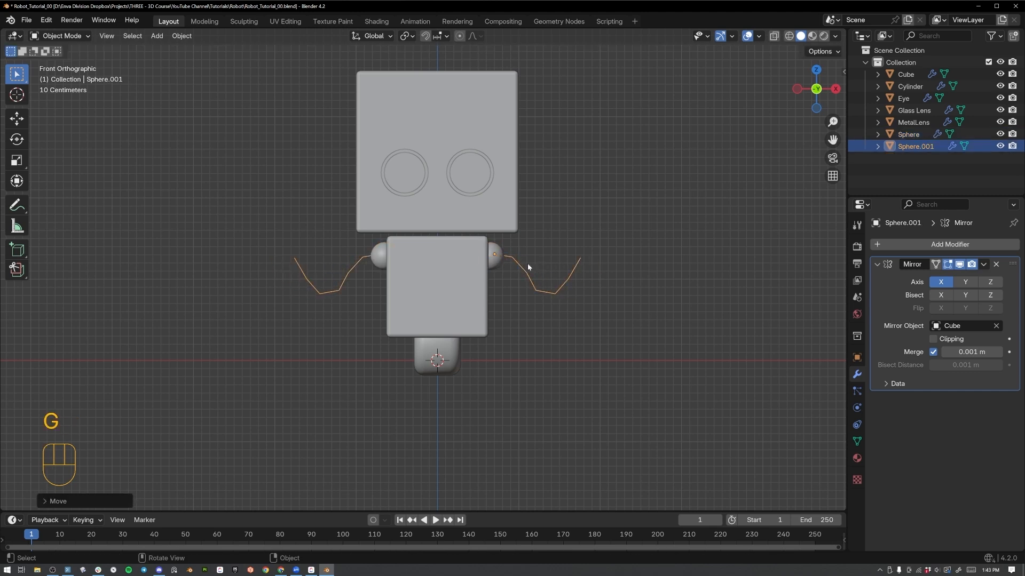
click(565, 256)
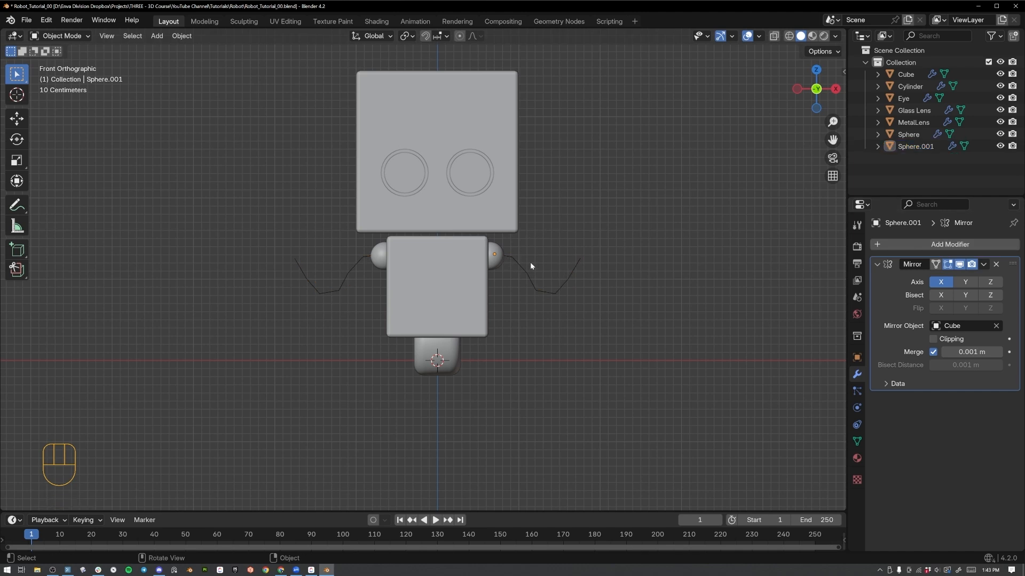
Add a Subdivision Surface modifier to the arm line and apply both its Mirror and Subdivision modifiers.
click(884, 244)
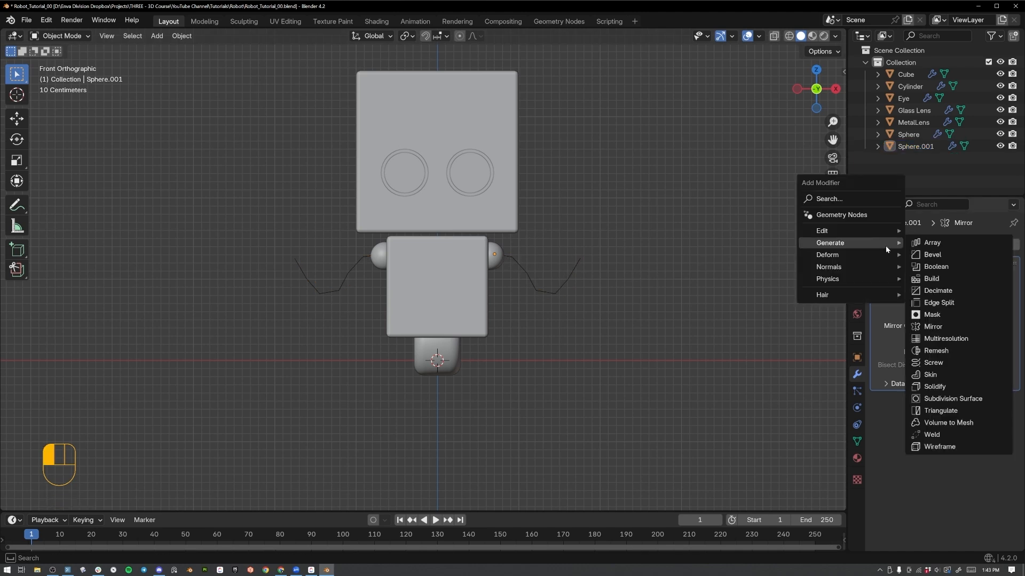
click(951, 399)
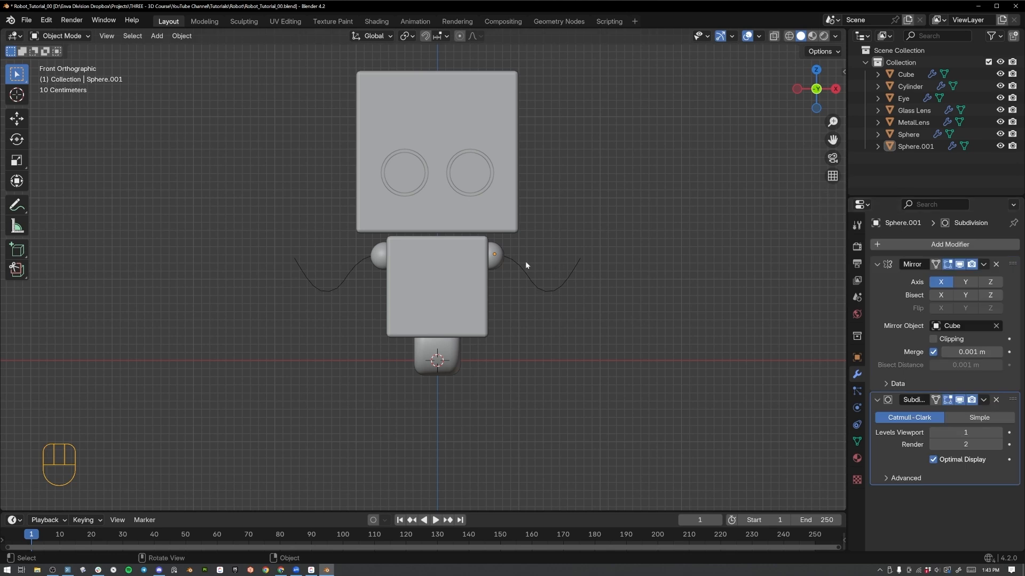
key(d)
mouse_move(502, 257)
mouse_down()
mouse_move(550, 296)
mouse_move(578, 270)
mouse_up()
click(565, 277)
click(896, 291)
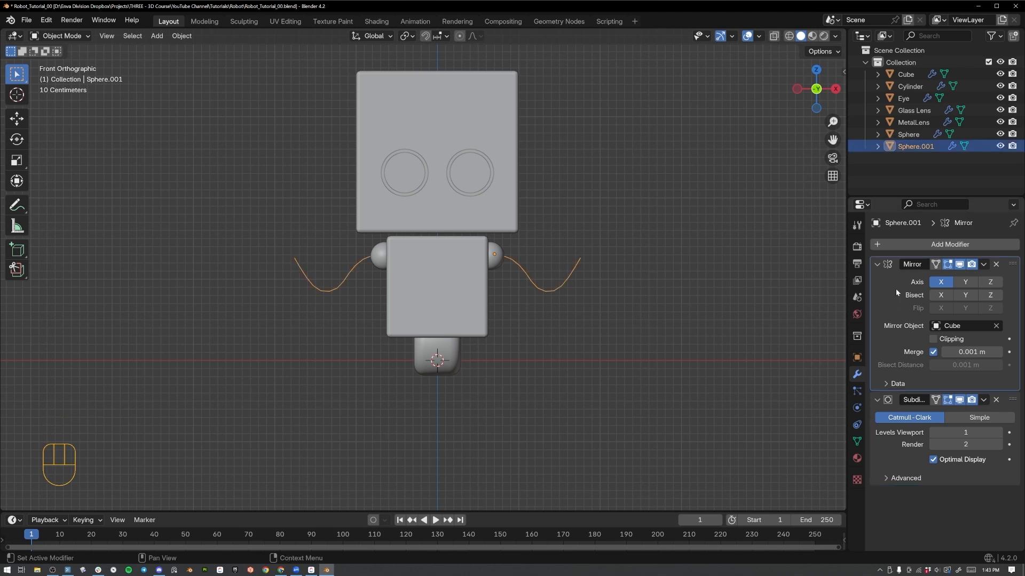
key(ctrl+a)
key(ctrl+a)
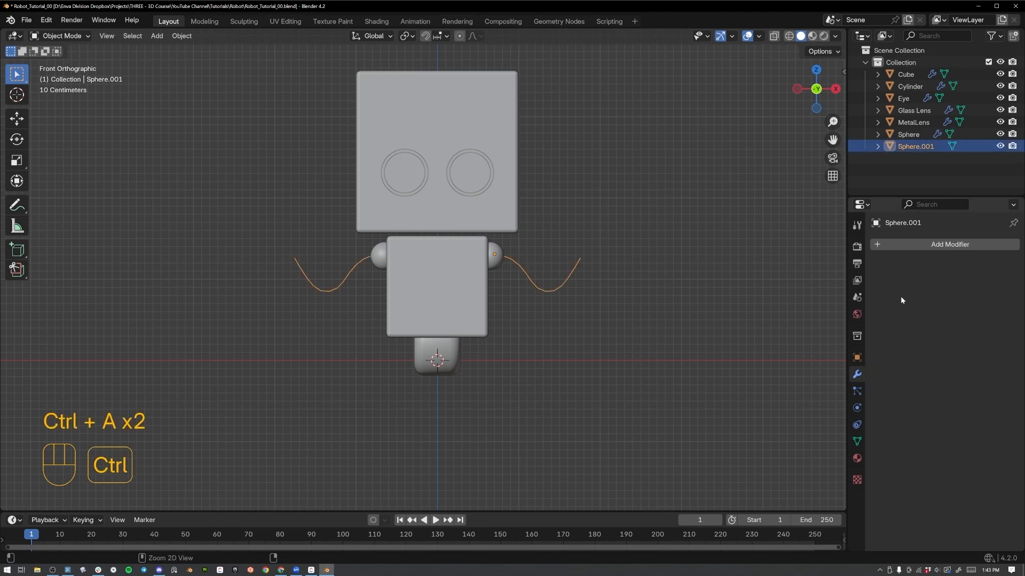
Convert the arm line from a mesh to a curve.
right_click(574, 265)
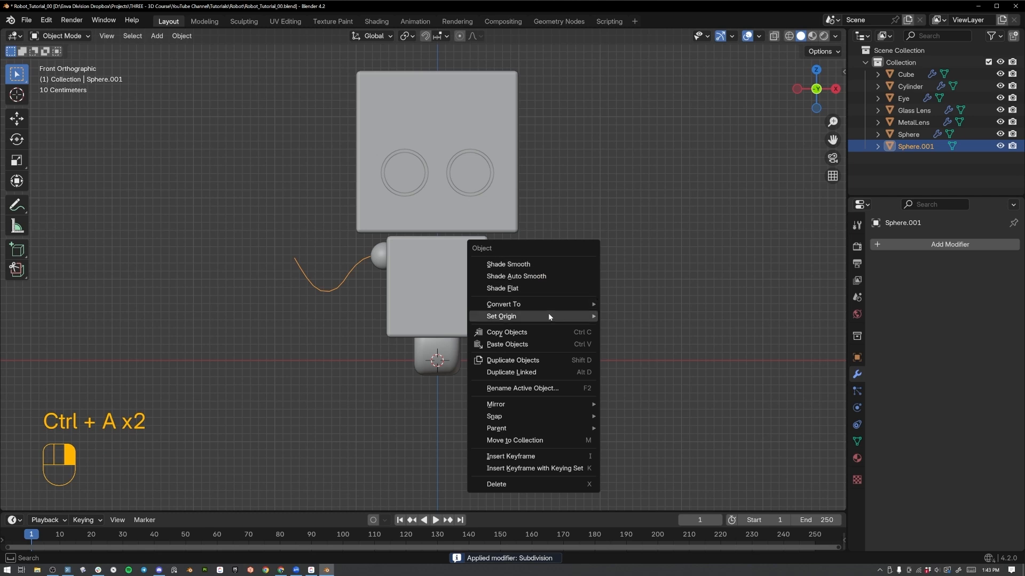
mouse_move(546, 306)
click(616, 317)
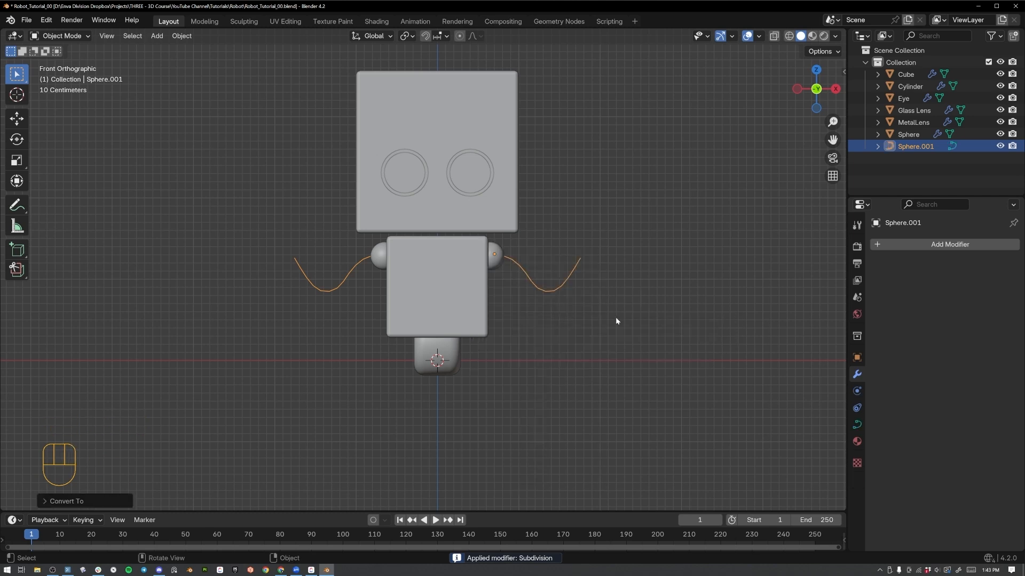
Give the arm curve a round bevel with a depth of 0.047 m.
click(857, 425)
scroll(922, 365, down, 1)
click(892, 422)
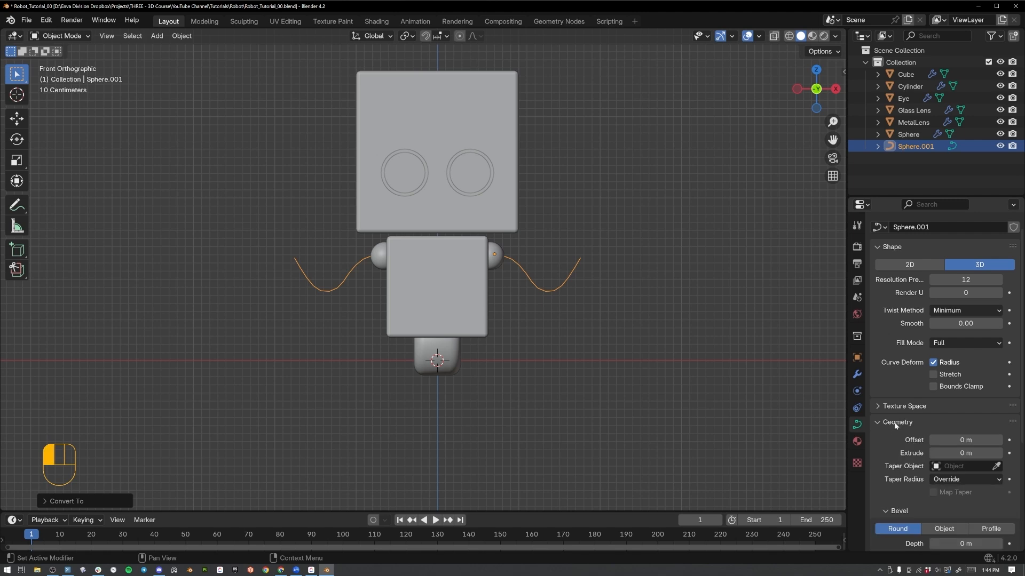
scroll(908, 442, down, 3)
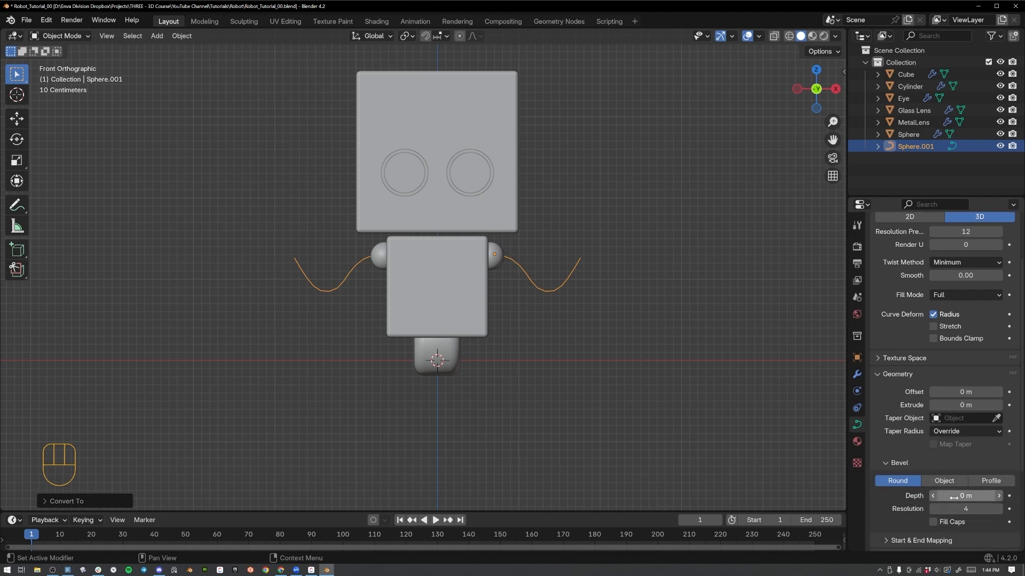
shift+drag(953, 496, 977, 495)
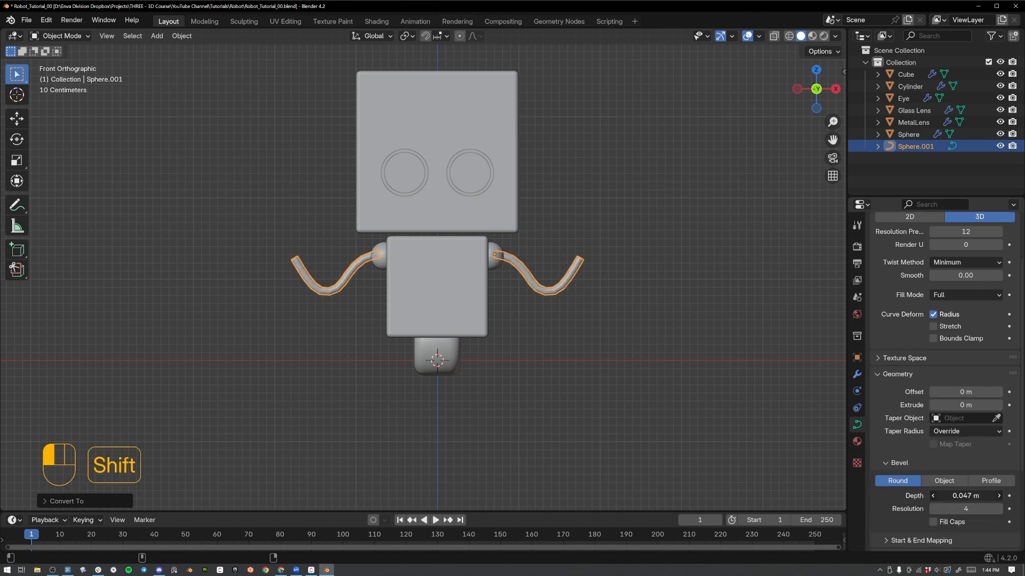
Shade the beveled arm curve smooth.
right_click(574, 272)
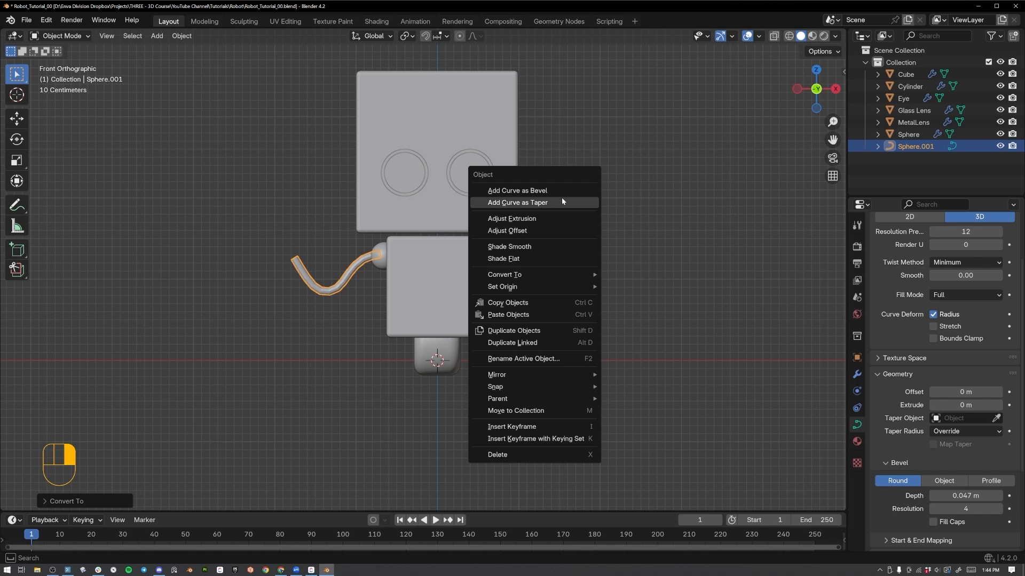
click(559, 248)
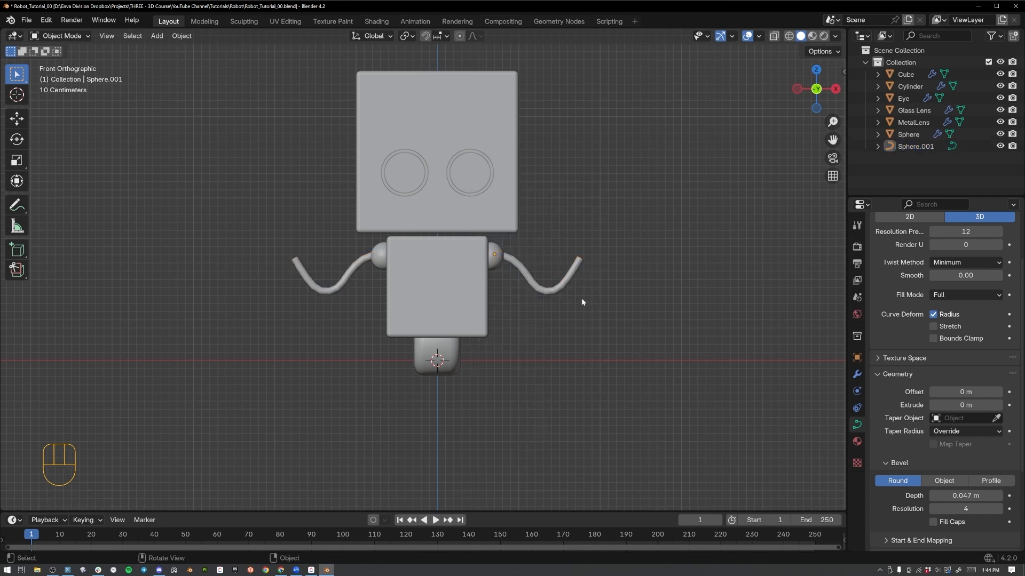
mouse_move(581, 297)
middle_down()
mouse_move(646, 302)
mouse_move(572, 289)
mouse_move(579, 293)
middle_up()
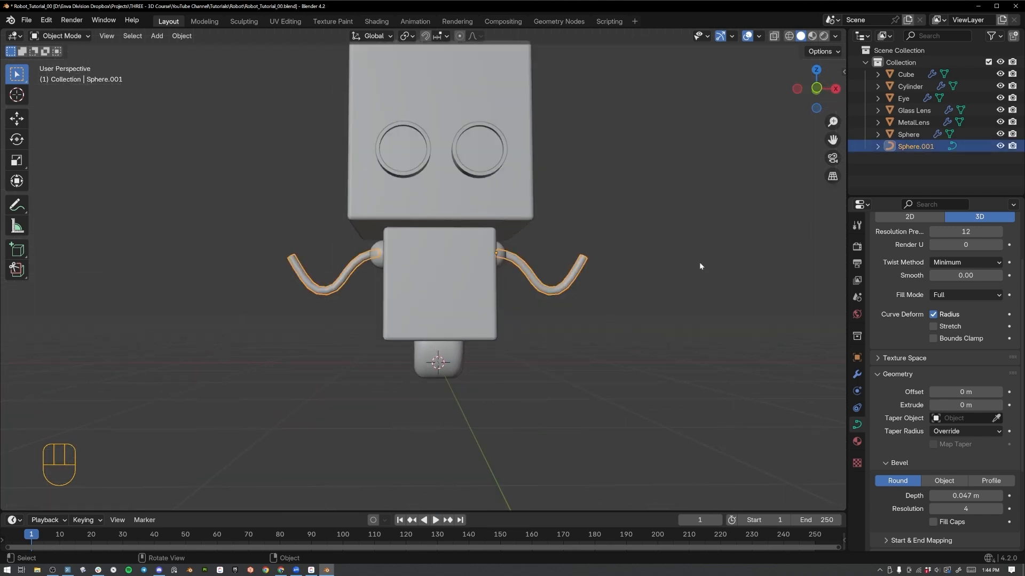
Set the arm curve's bevel resolution to 6 and enable Fill Caps.
key(KP_1)
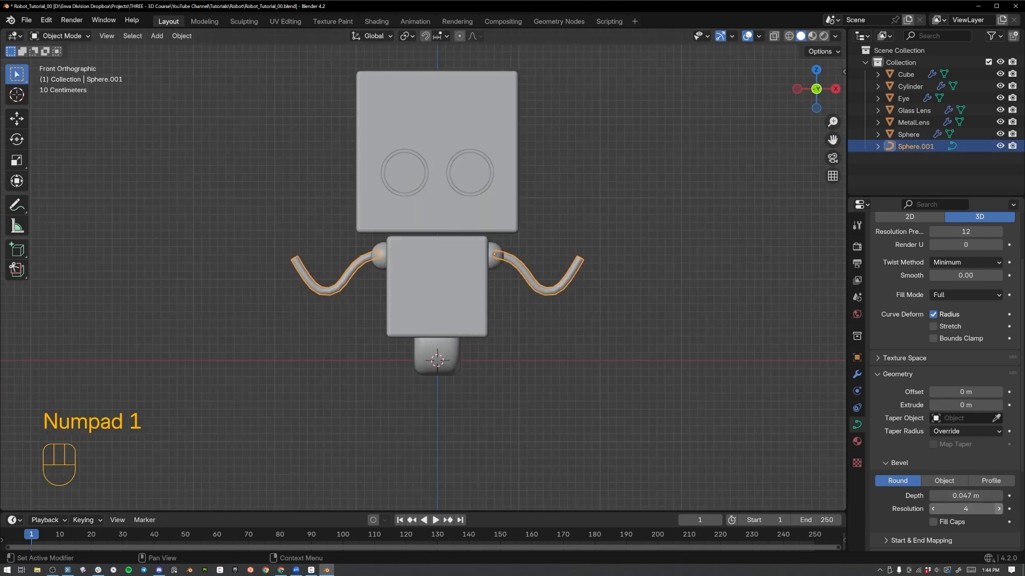
scroll(590, 315, up, 4)
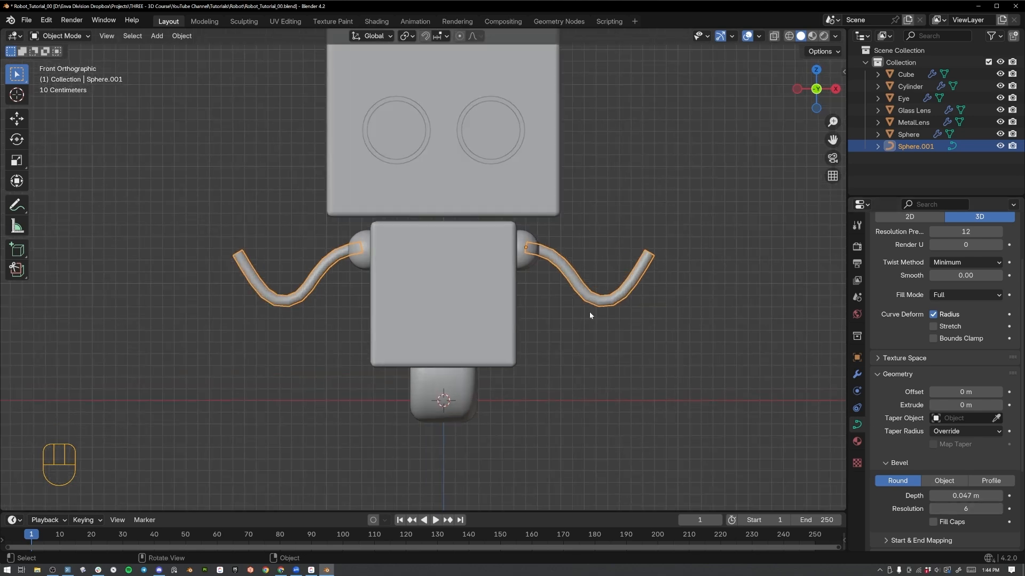
shift+middle_drag(719, 323, 611, 308)
key(Tab)
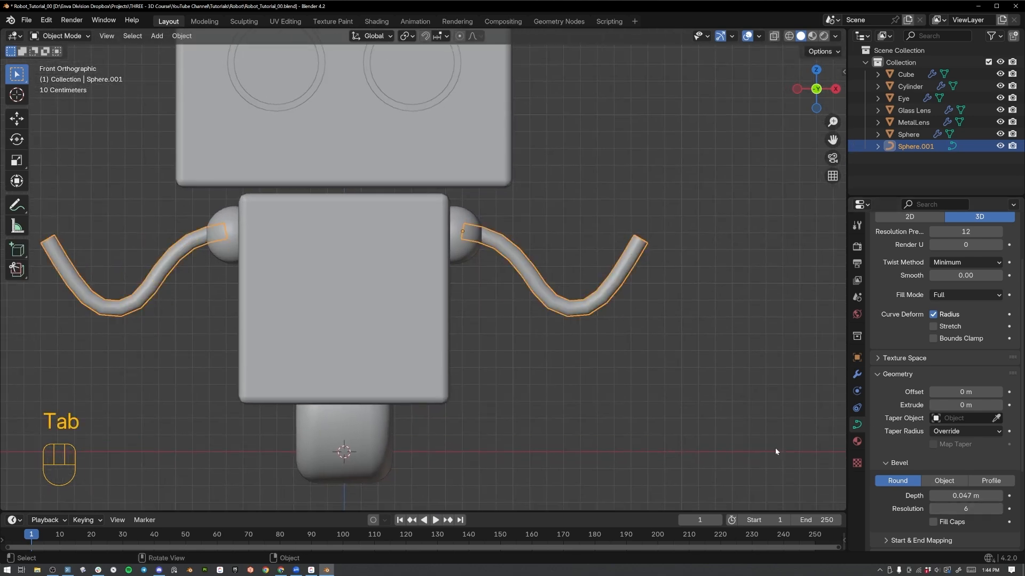
click(933, 523)
key(Tab)
key(Tab)
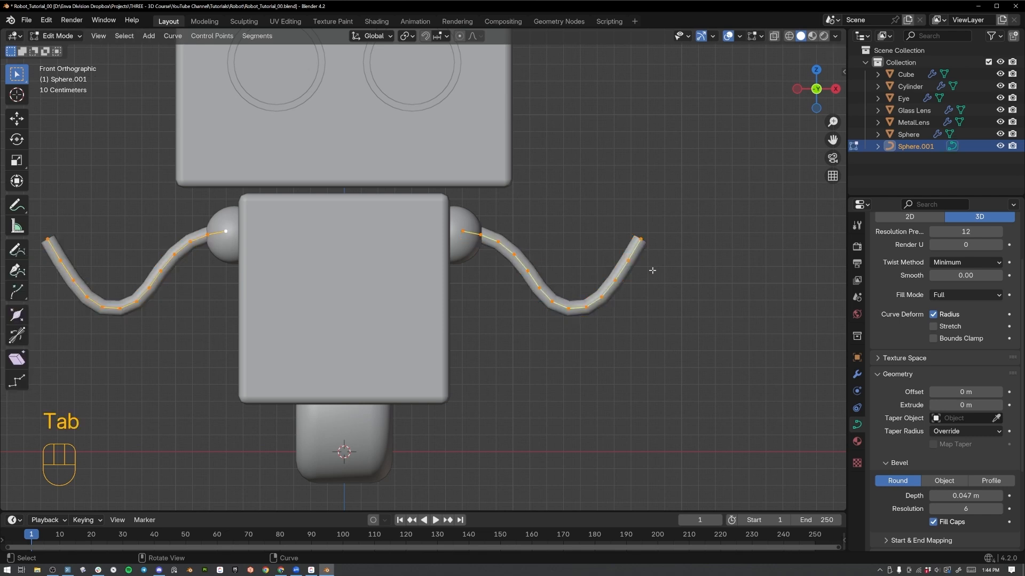
Convert the arm curve back to a mesh.
right_click(595, 297)
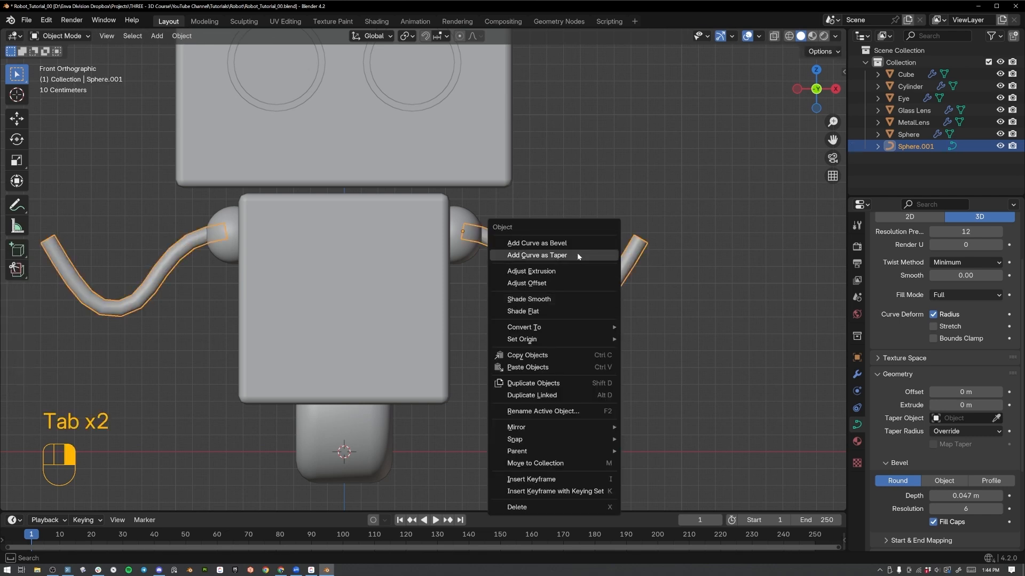
right_click(622, 279)
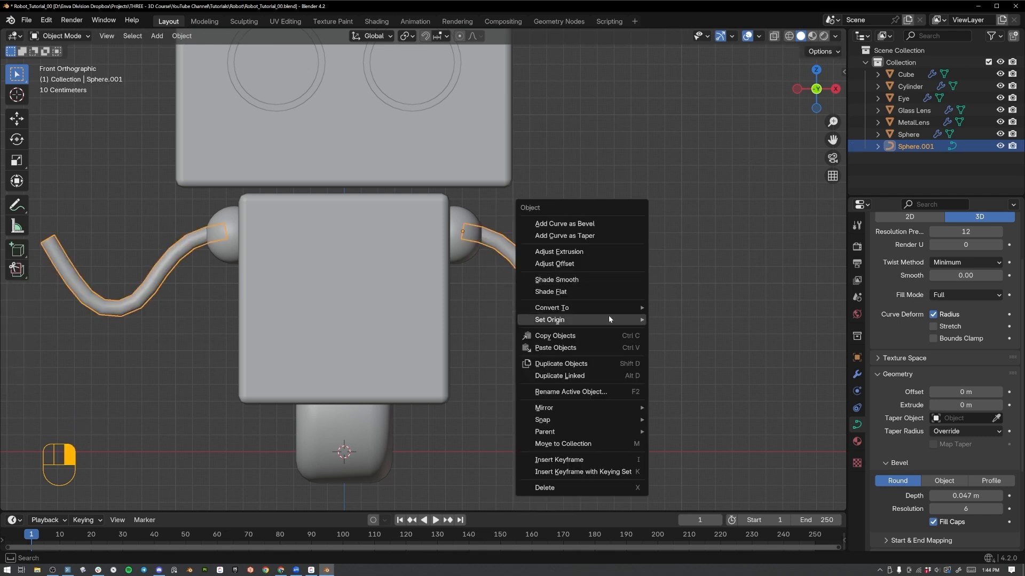
mouse_move(608, 309)
click(667, 309)
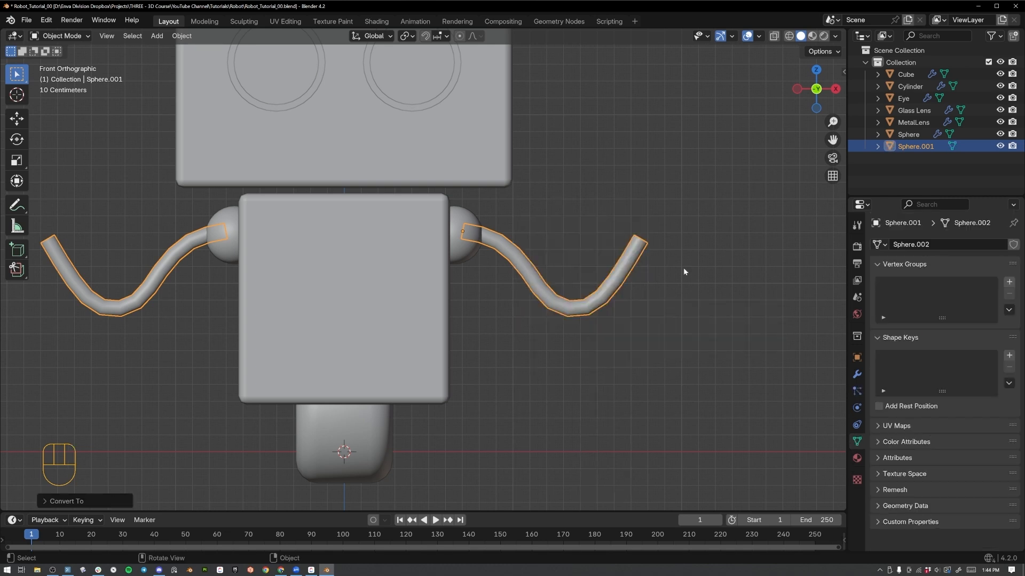
Add a Subdivision Surface modifier to the arm mesh, keeping Catmull-Clark at viewport level 1.
click(856, 374)
click(924, 244)
mouse_move(925, 245)
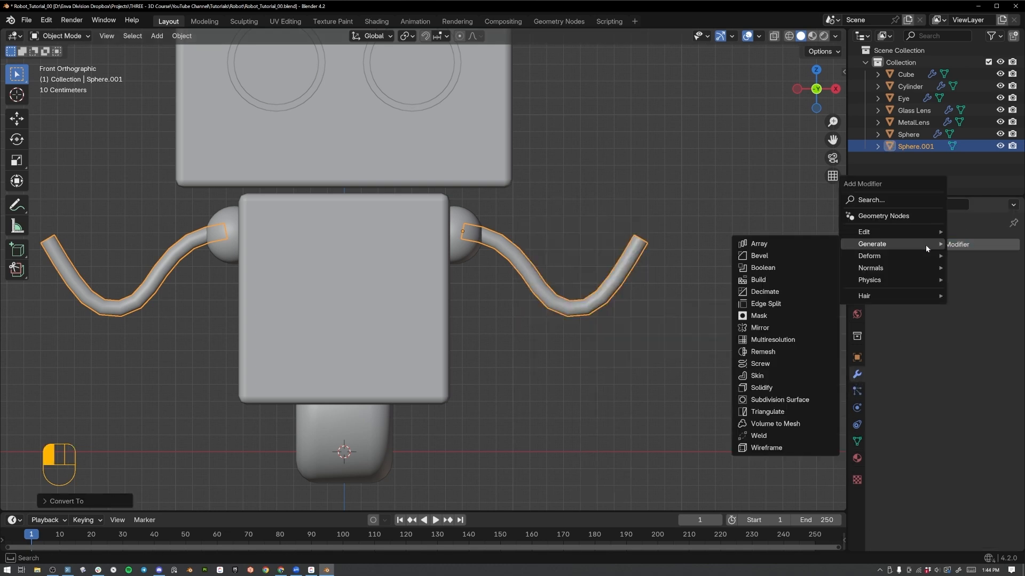
click(780, 400)
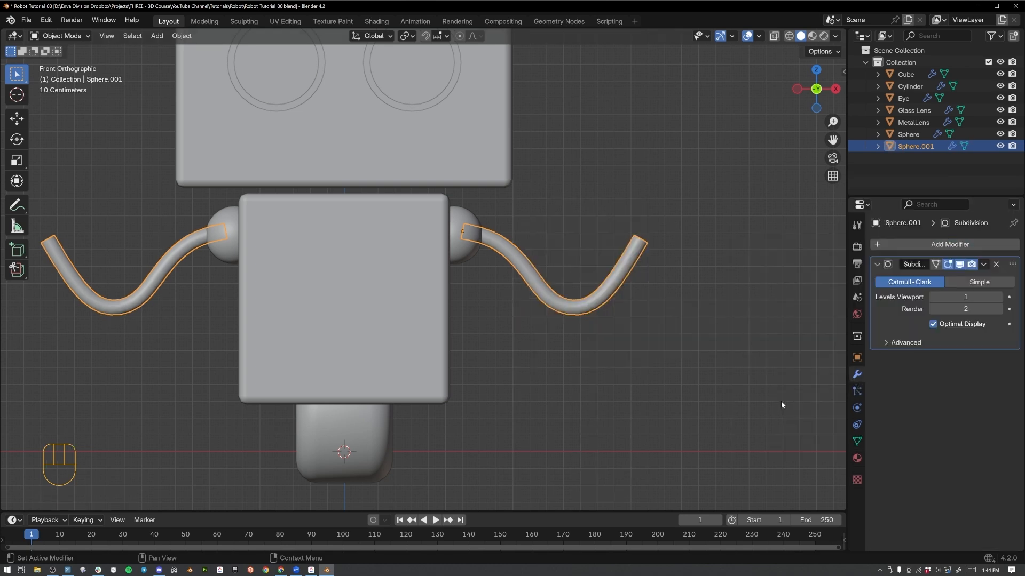
click(641, 303)
middle_drag(624, 257, 535, 297)
click(476, 300)
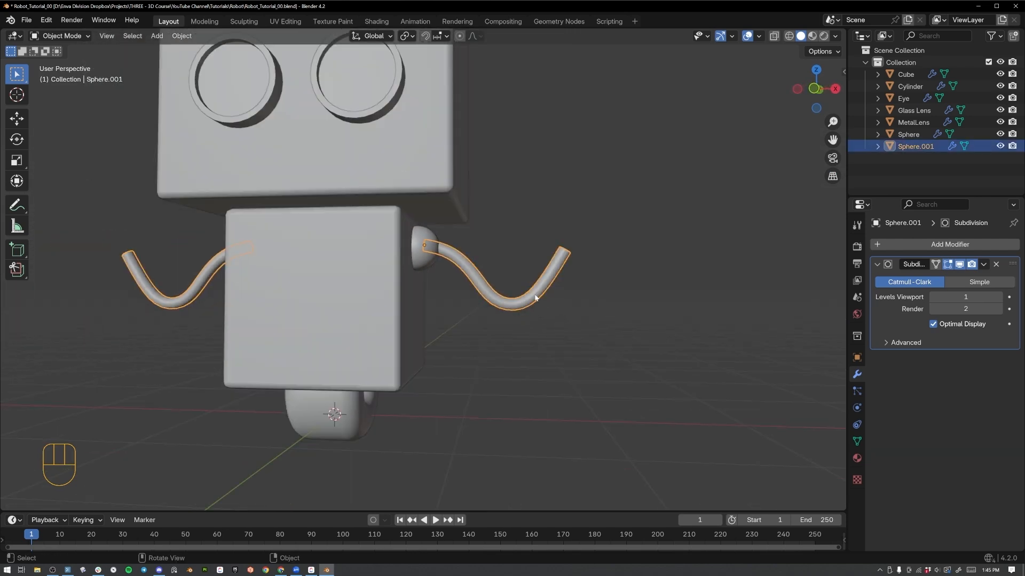
In Edit Mode, select all of the arm mesh's vertices and merge them by distance.
key(Tab)
key(a)
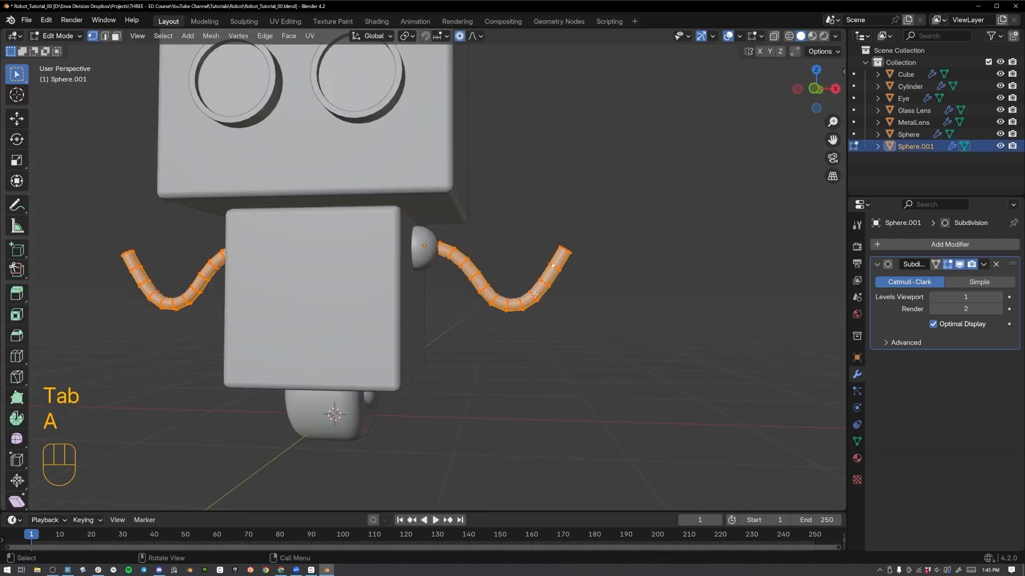
key(m)
click(501, 360)
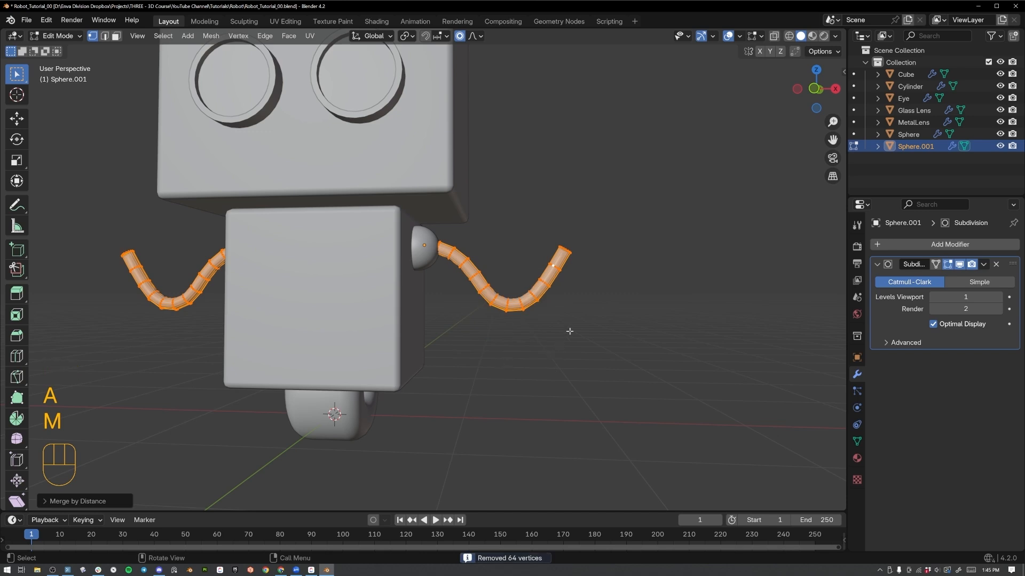
Select the vertices at the free end of both arm tubes.
middle_drag(569, 331, 555, 297)
key(1)
click(515, 262)
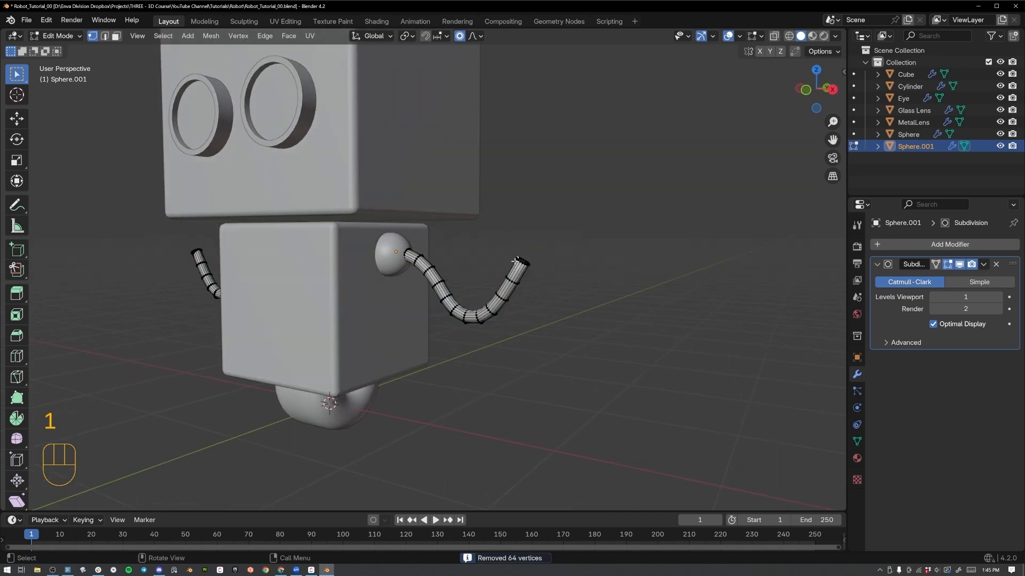
drag(509, 246, 553, 279)
middle_drag(552, 280, 465, 266)
shift+drag(340, 210, 395, 240)
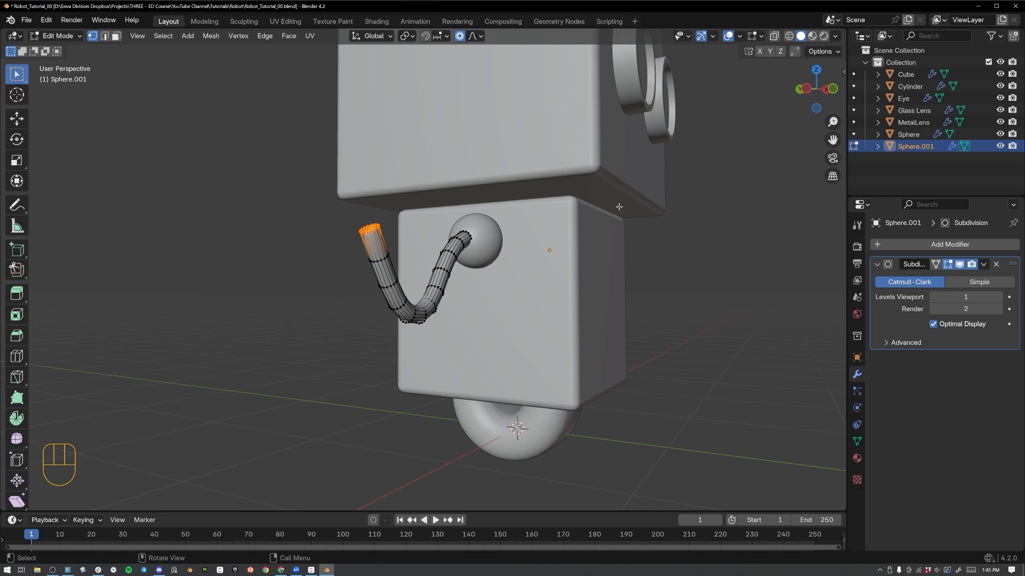
Enable Proportional Editing with Smooth falloff and set the pivot point to Individual Origins.
key(KP_1)
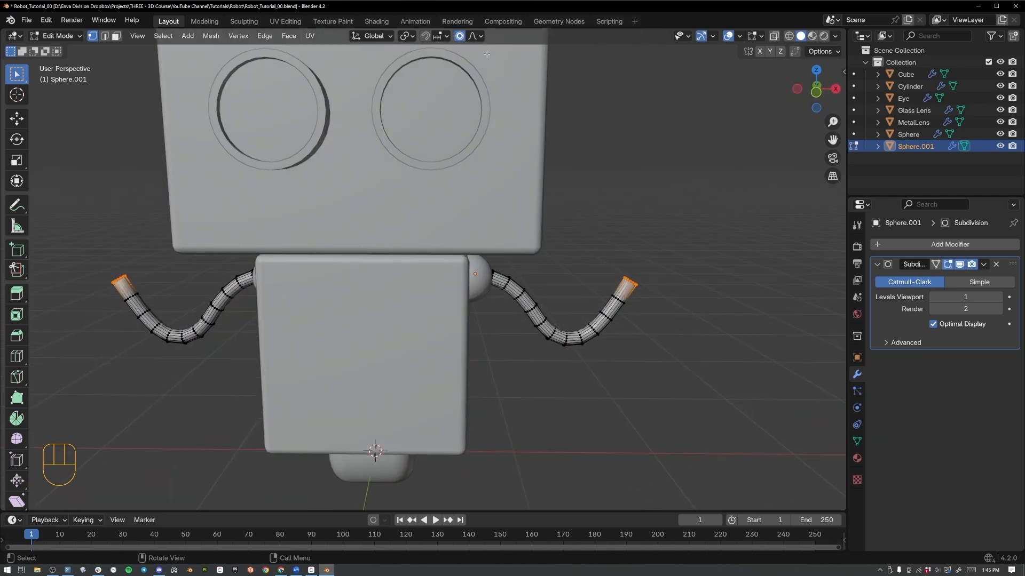
key(o)
key(o)
key(o)
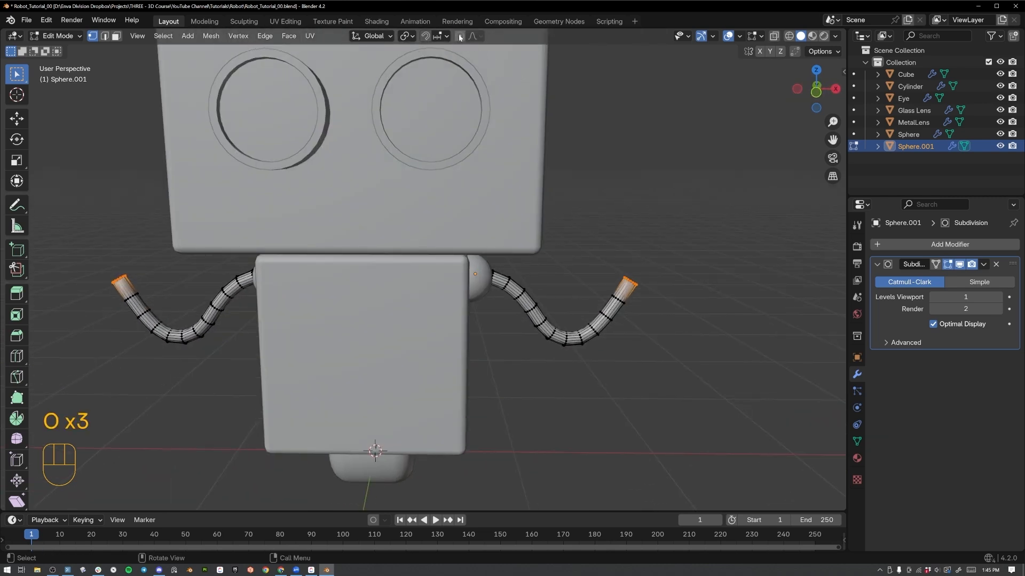
click(474, 36)
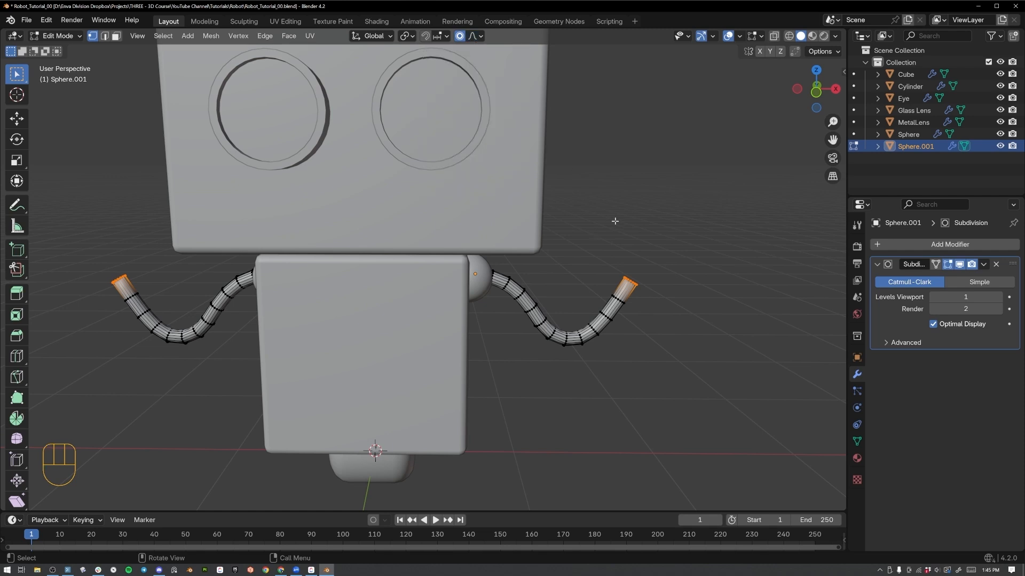
key(period)
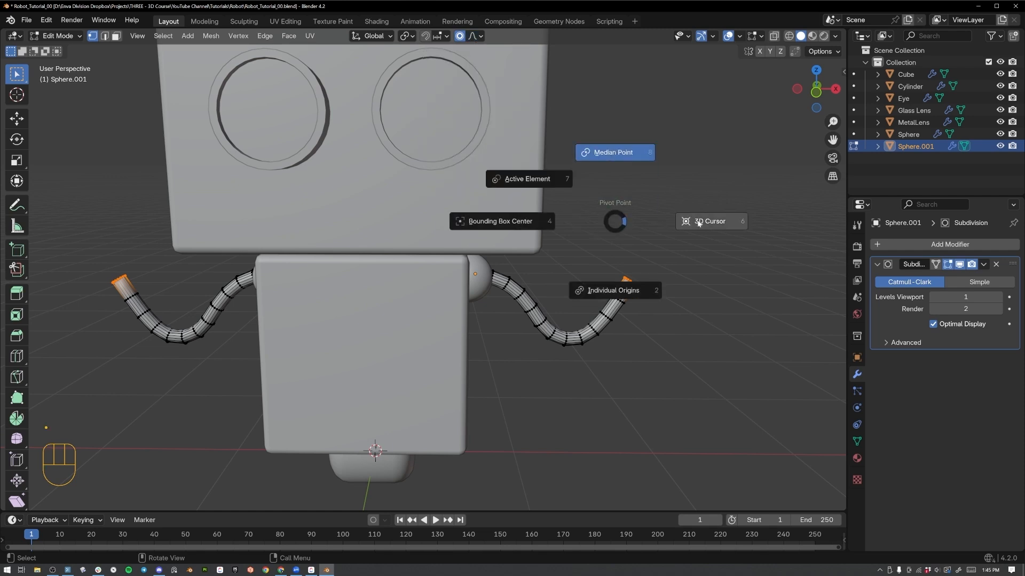
click(637, 293)
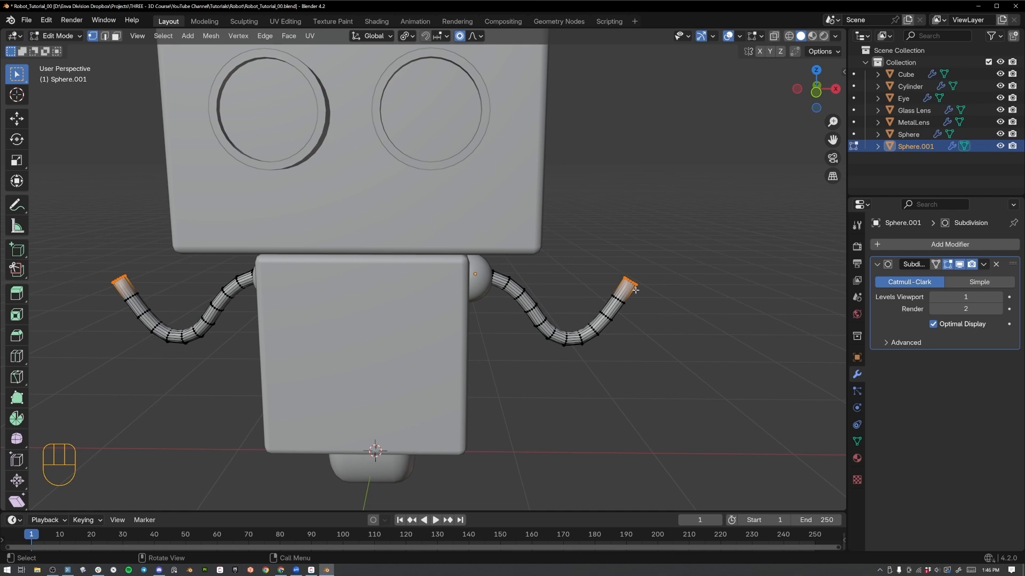
Scale the arm ends down to about 0.52 with a proportional size of about 0.91, and return to Object Mode.
scroll(542, 286, down, 2)
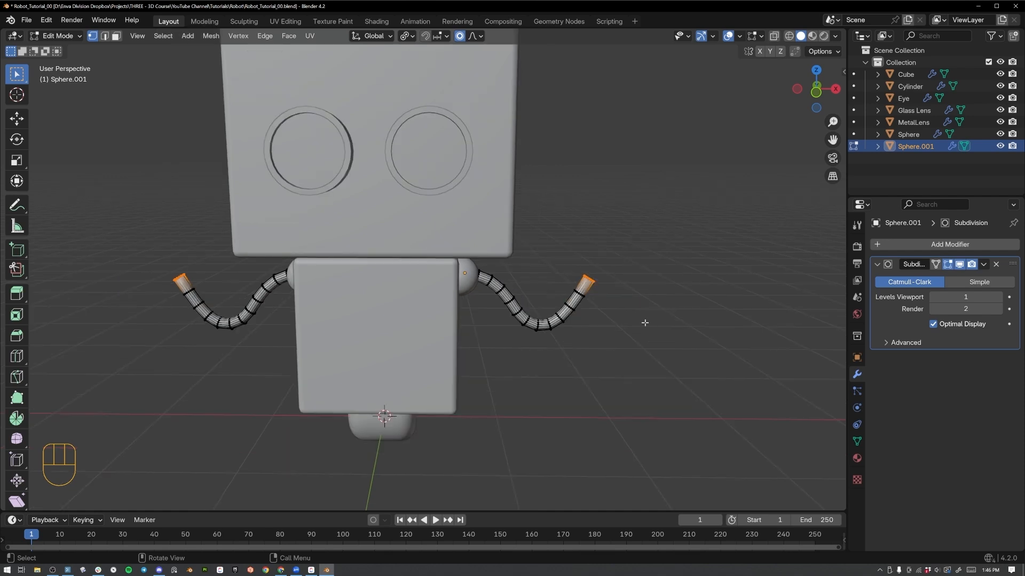
key(s)
scroll(630, 318, up, 4)
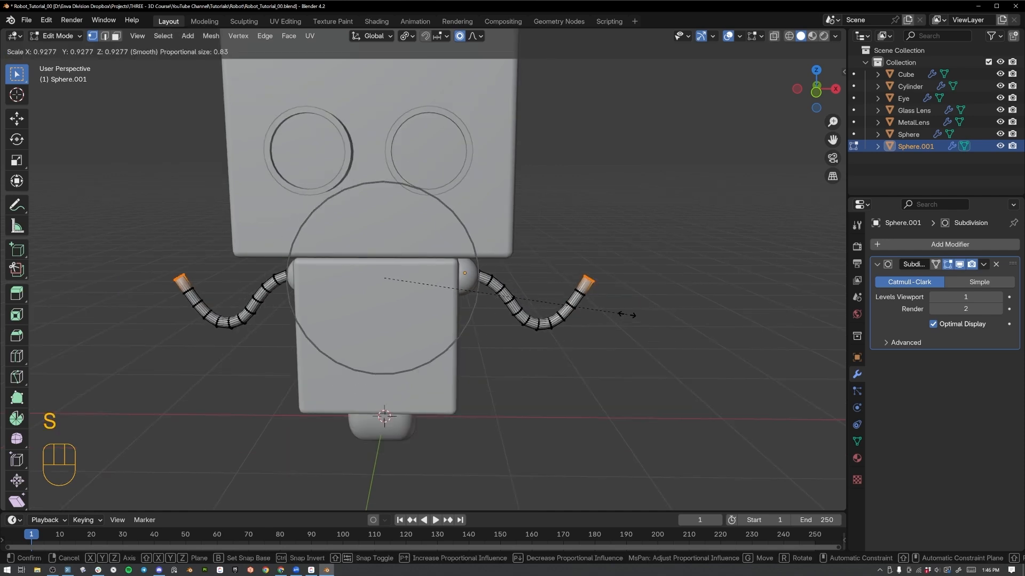
scroll(586, 288, down, 2)
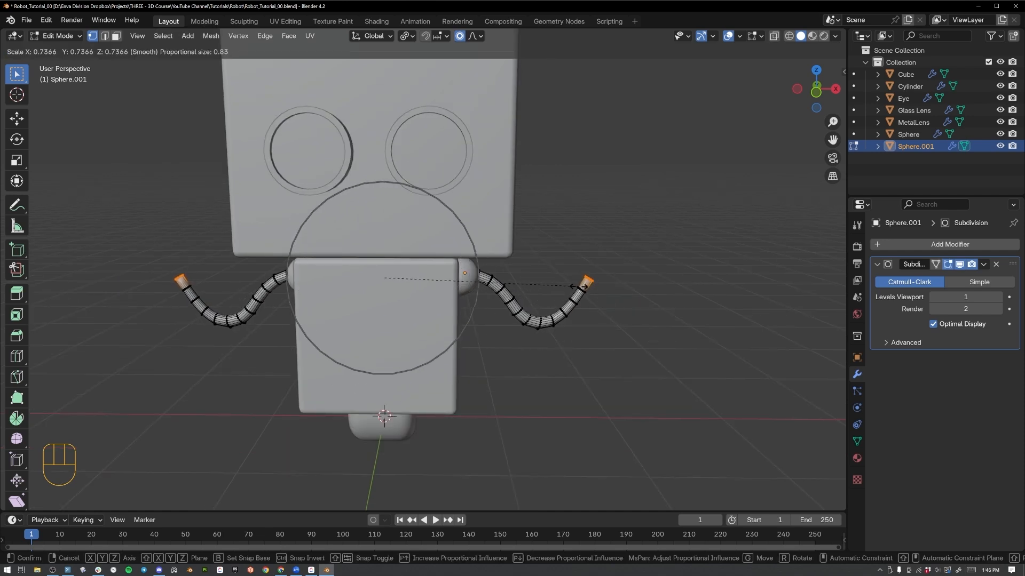
scroll(555, 280, down, 1)
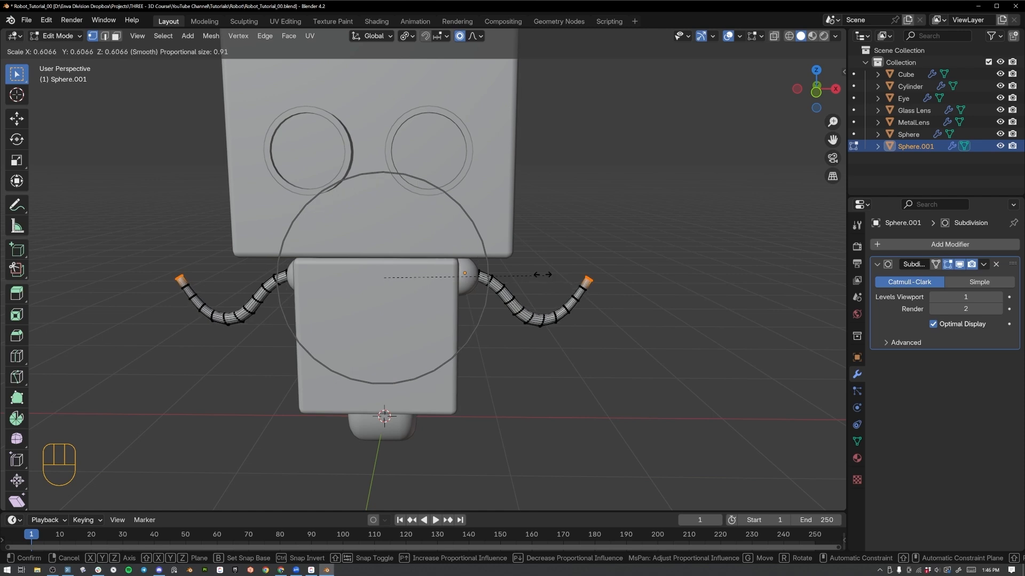
click(515, 269)
key(Tab)
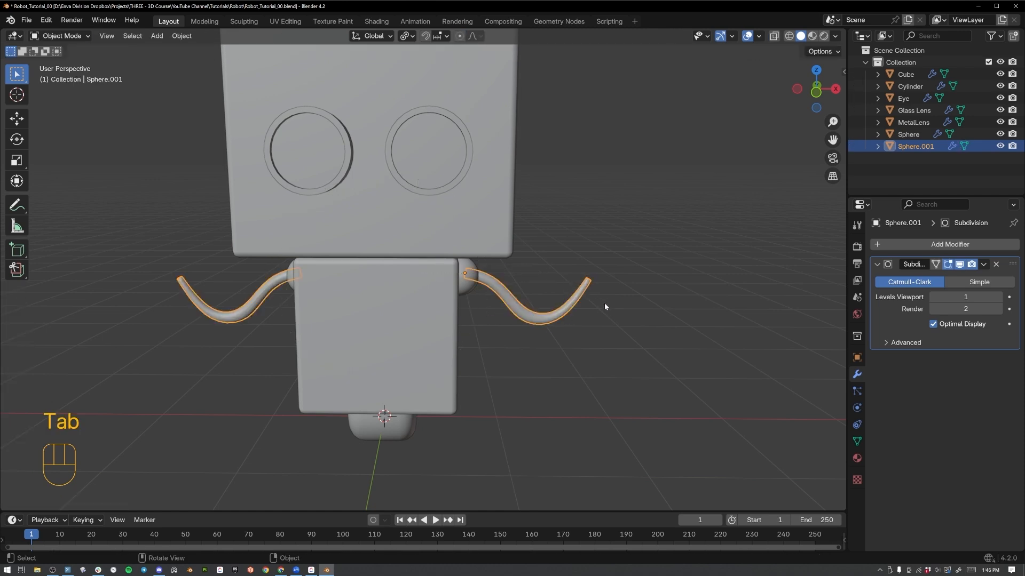
Delete all vertices of the arm on the robot's negative X side, using wireframe shading to select them.
middle_drag(605, 307, 505, 306)
key(Tab)
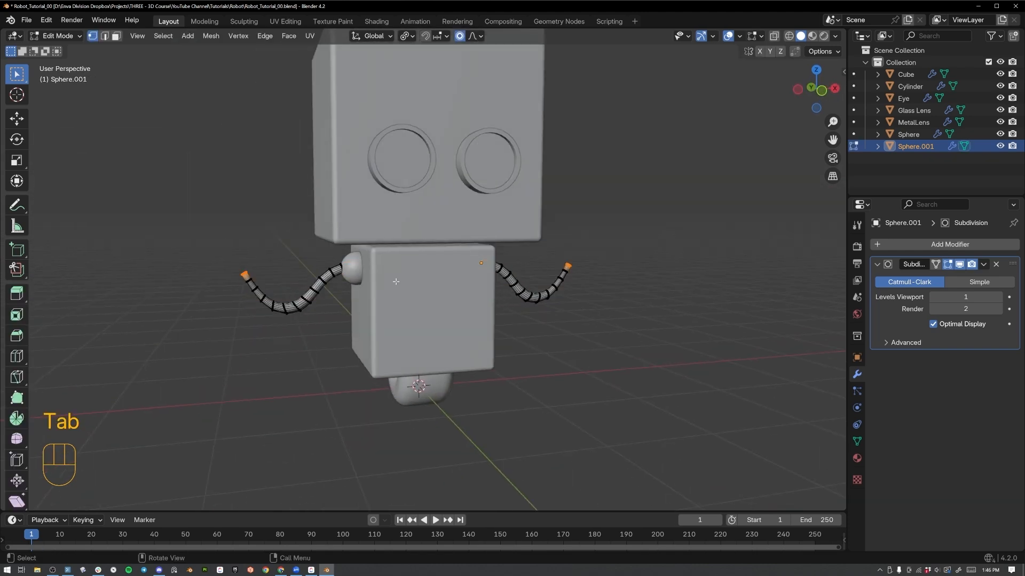
key(z)
click(293, 284)
mouse_move(183, 213)
mouse_down()
mouse_move(318, 298)
mouse_move(396, 379)
mouse_up()
key(x)
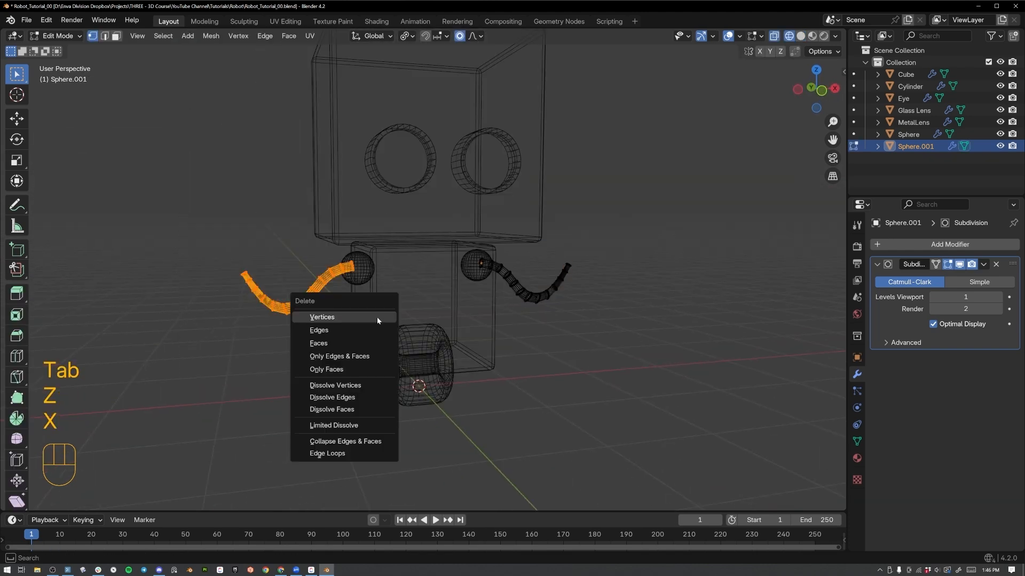
click(377, 317)
key(Tab)
Add a Mirror modifier on the X axis to the remaining arm with Cube as mirror object, and return to solid shading.
click(888, 242)
mouse_move(913, 243)
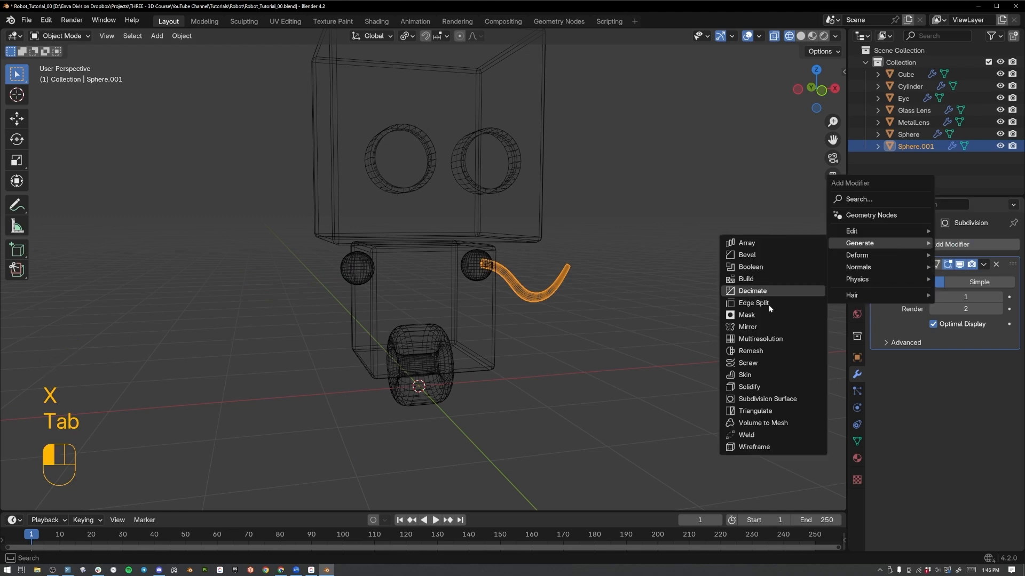
click(746, 327)
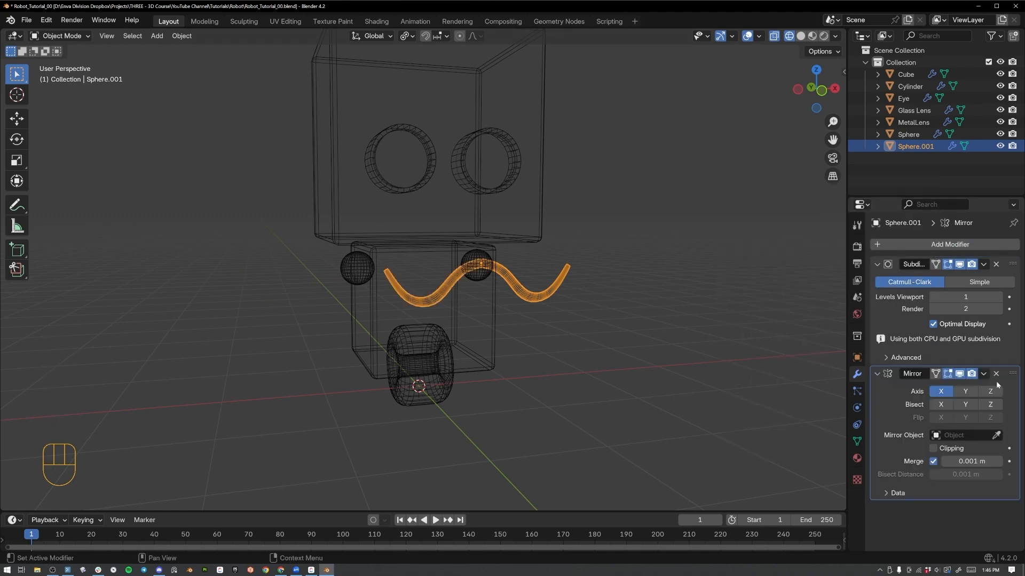
click(995, 435)
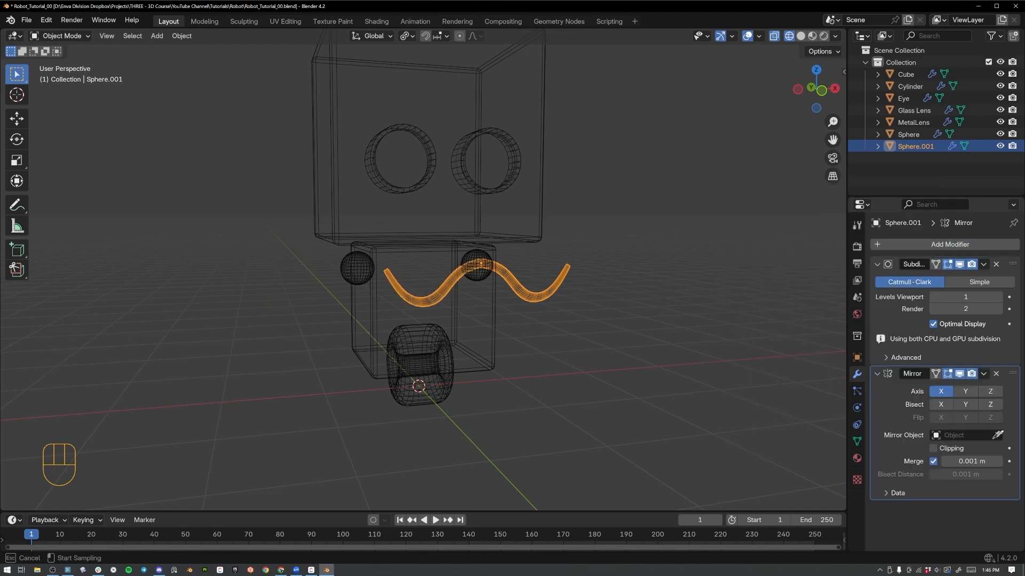
click(375, 323)
middle_drag(443, 308, 422, 304)
key(z)
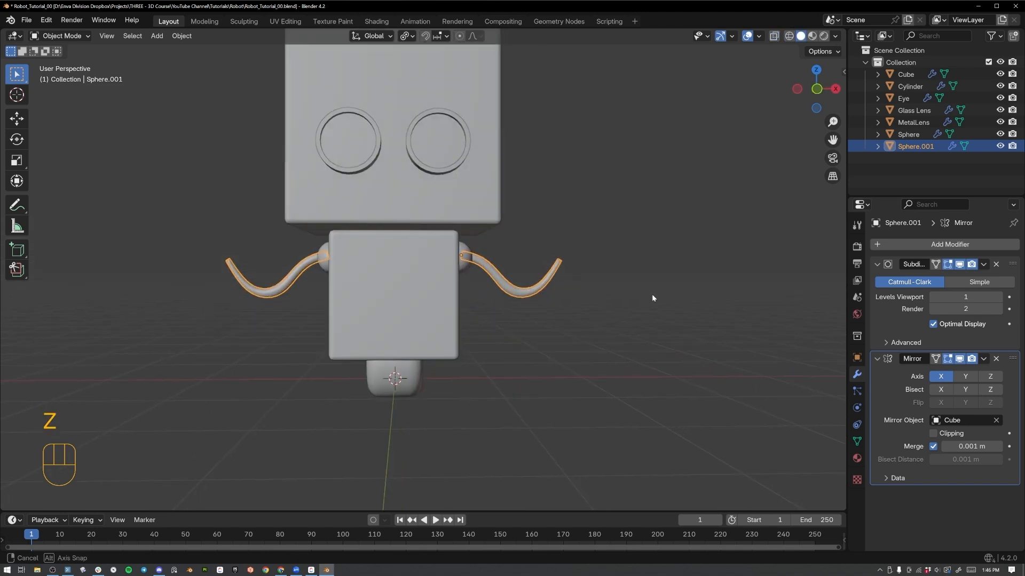
middle_drag(652, 293, 497, 290)
middle_drag(542, 236, 540, 243)
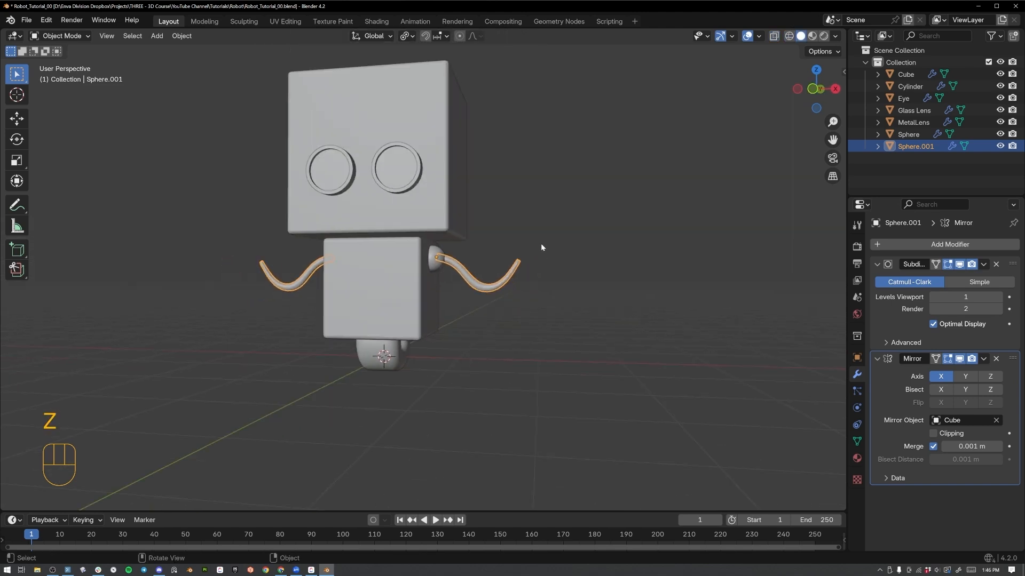
Add a mesh cylinder and move it about 1.9 m along the X axis from the robot's center.
key(KP_1)
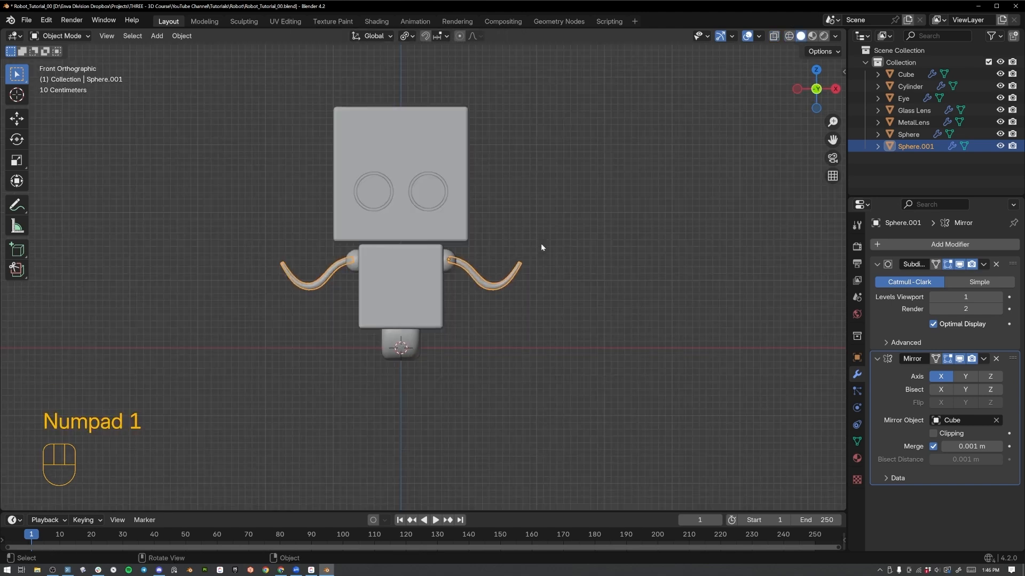
key(shift+a)
mouse_move(540, 243)
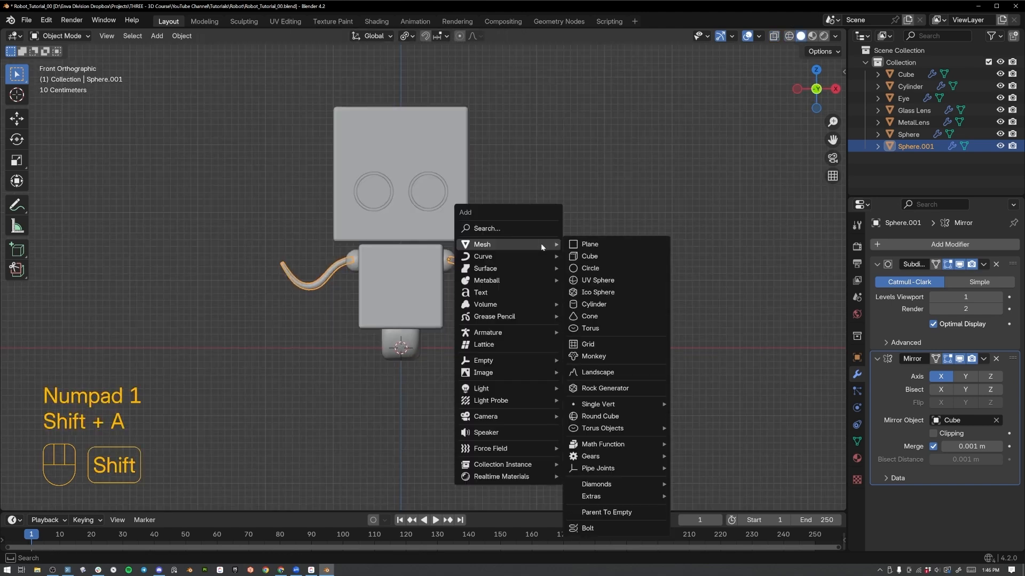
click(582, 304)
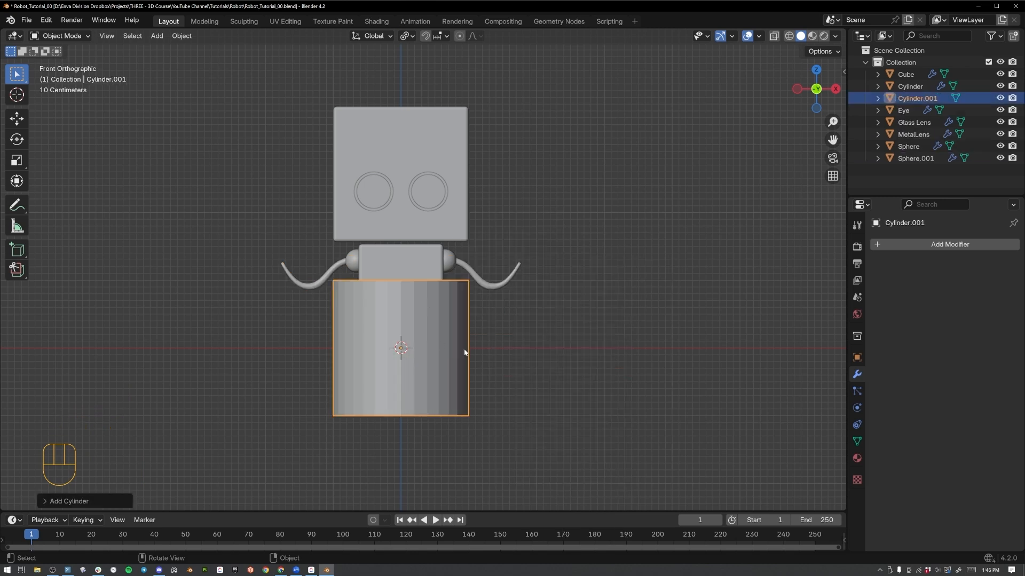
key(g)
key(x)
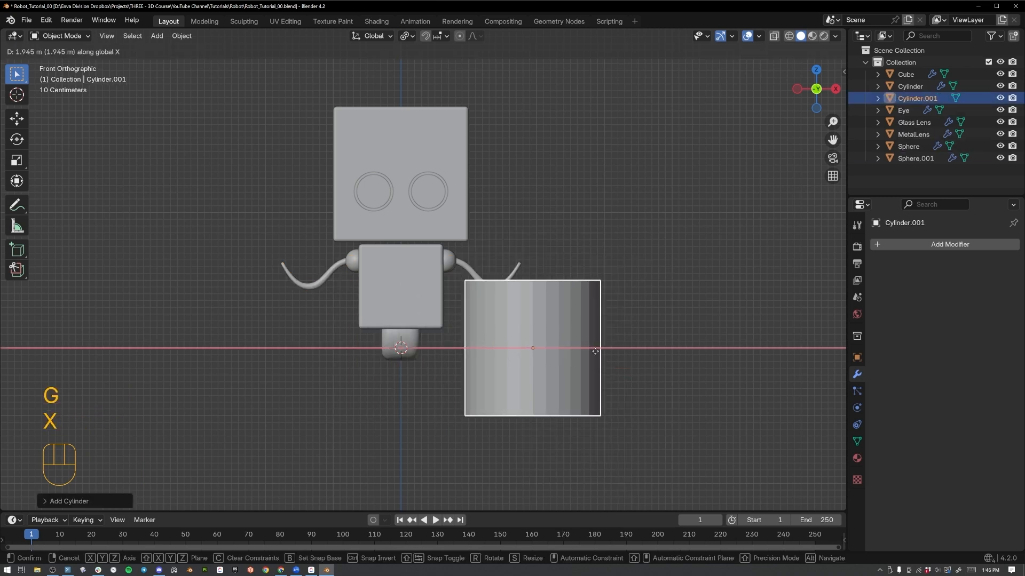
click(589, 349)
Scale the new cylinder down to hand size and align it with the arm's tip in top view.
key(KP_7)
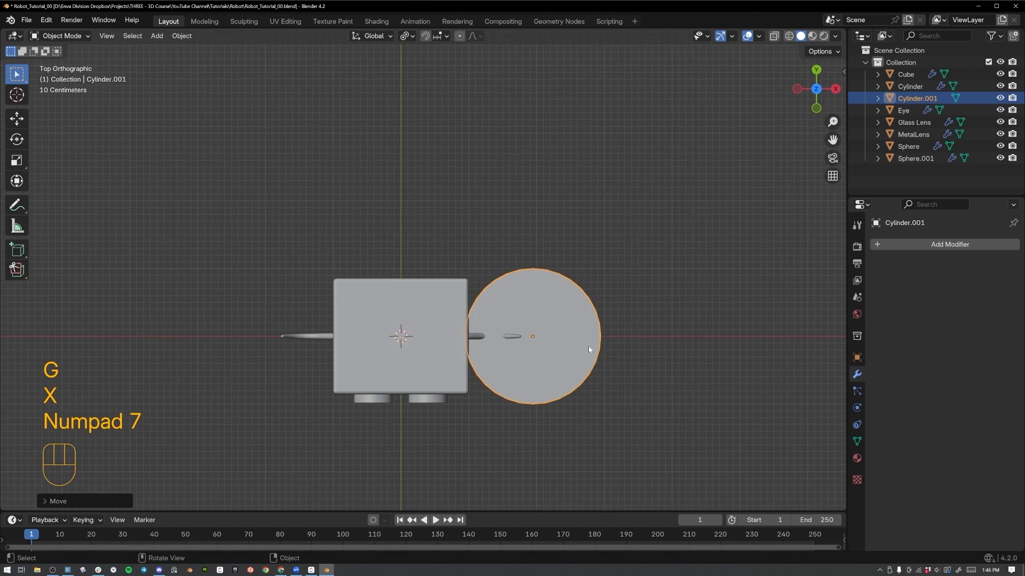
key(s)
key(s)
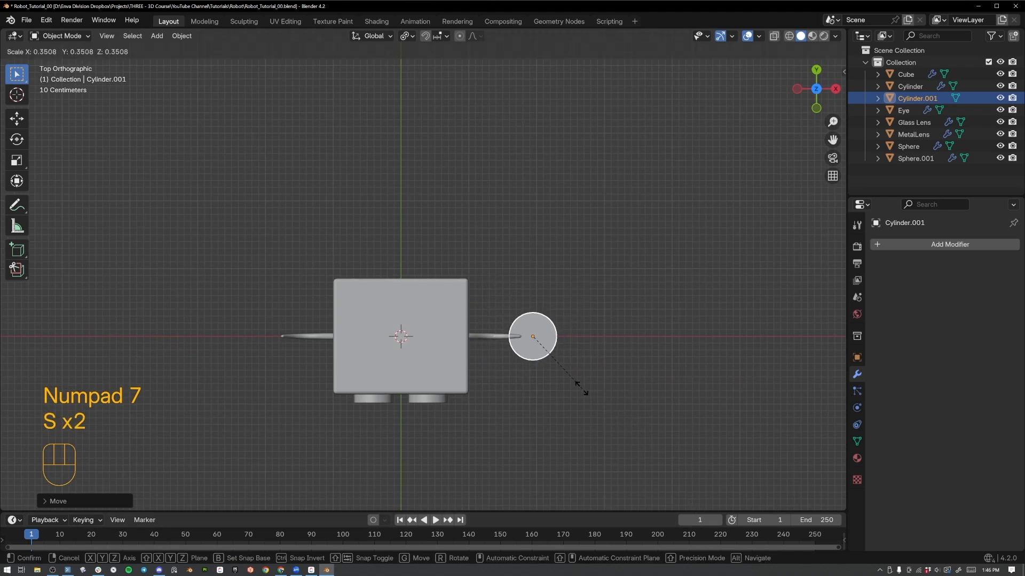
click(555, 354)
key(g)
key(s)
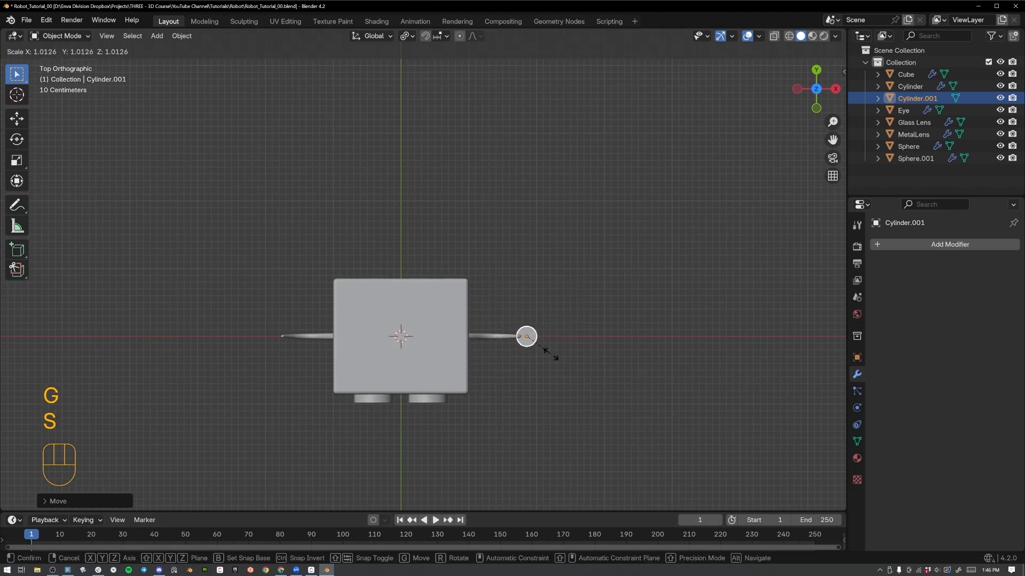
click(556, 361)
Flatten the small cylinder along Z into a thin disc and apply Shade Auto Smooth.
key(KP_1)
key(s)
key(z)
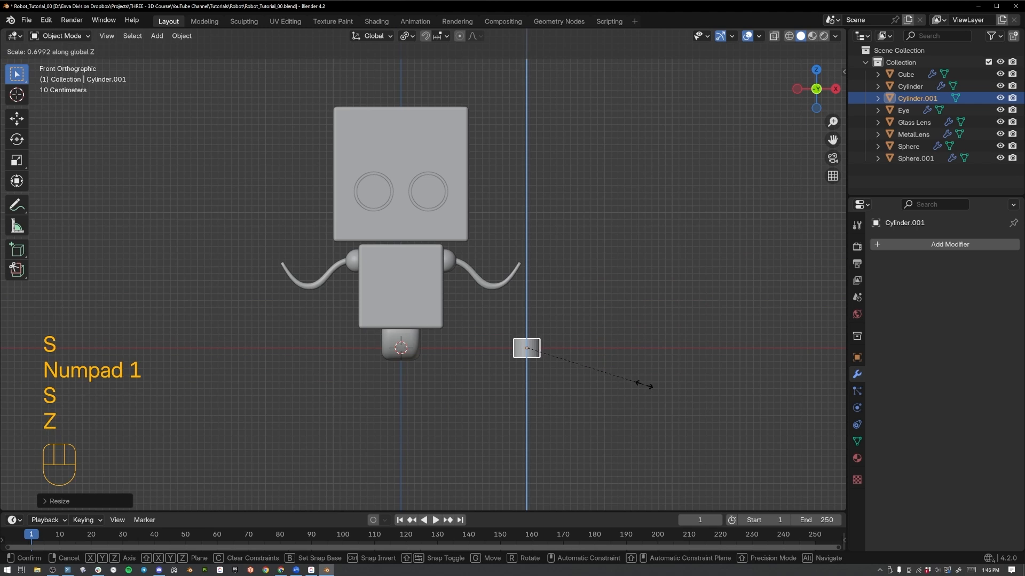
click(577, 364)
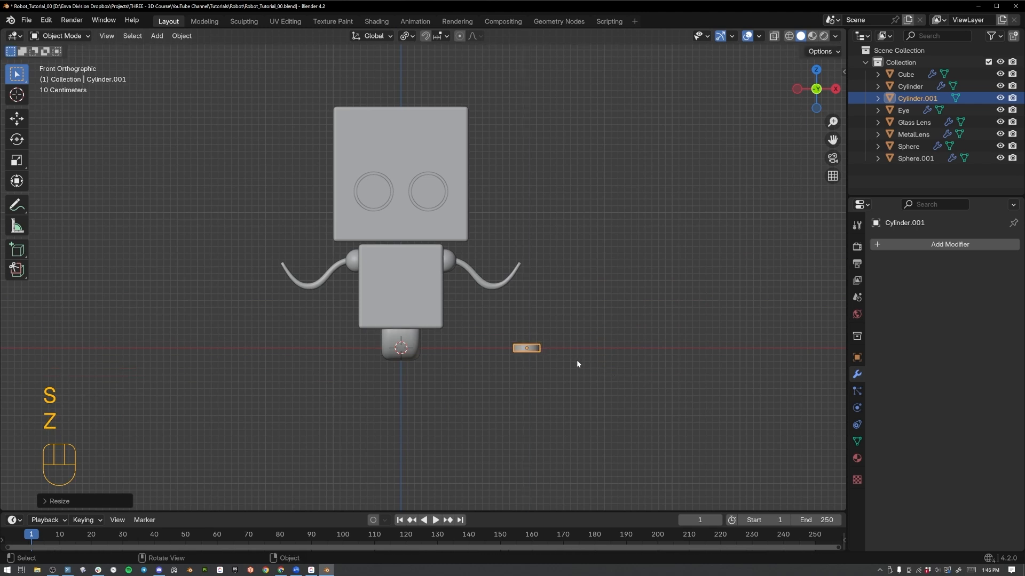
middle_drag(576, 364, 580, 380)
key(KP_1)
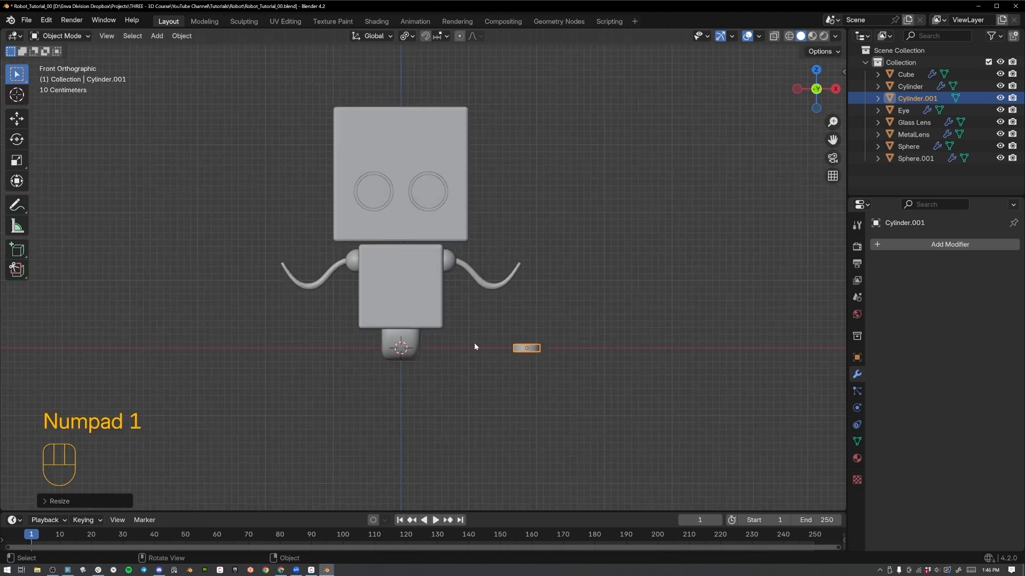
right_click(474, 345)
click(499, 314)
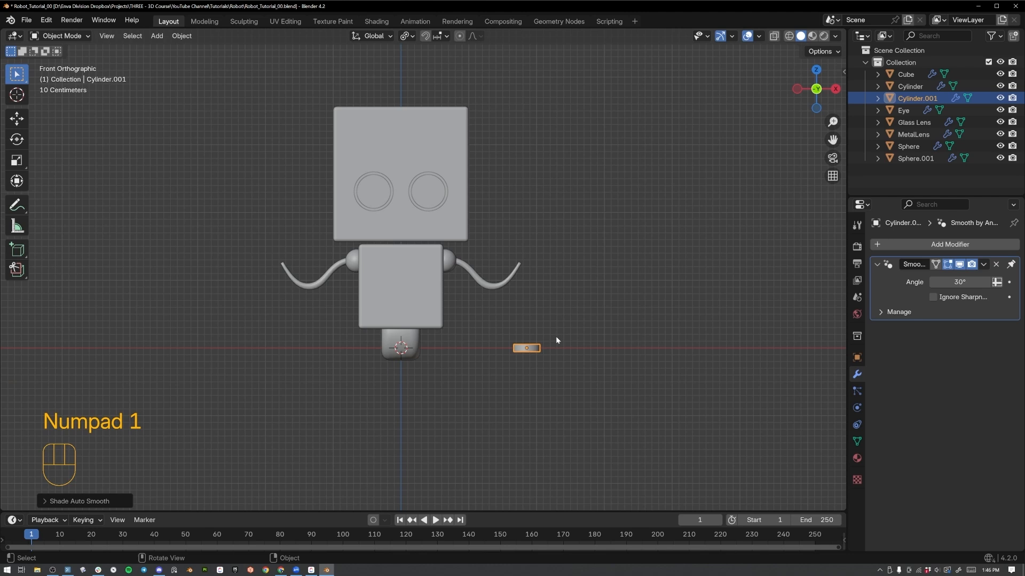
In Edit Mode, select the disc's top and bottom faces and inset them to leave an outer rim.
key(KP_Decimal)
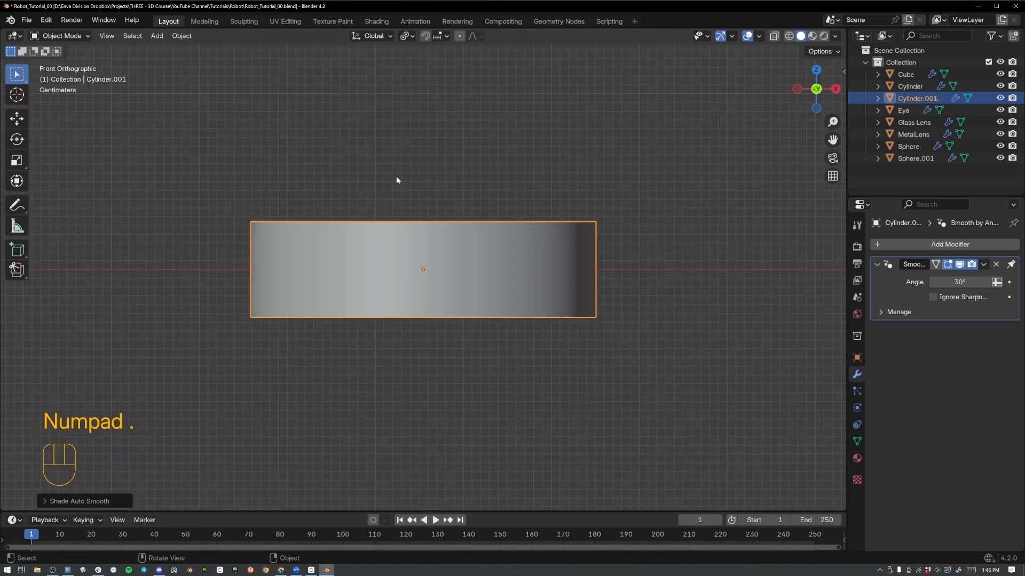
middle_drag(396, 176, 443, 275)
key(Tab)
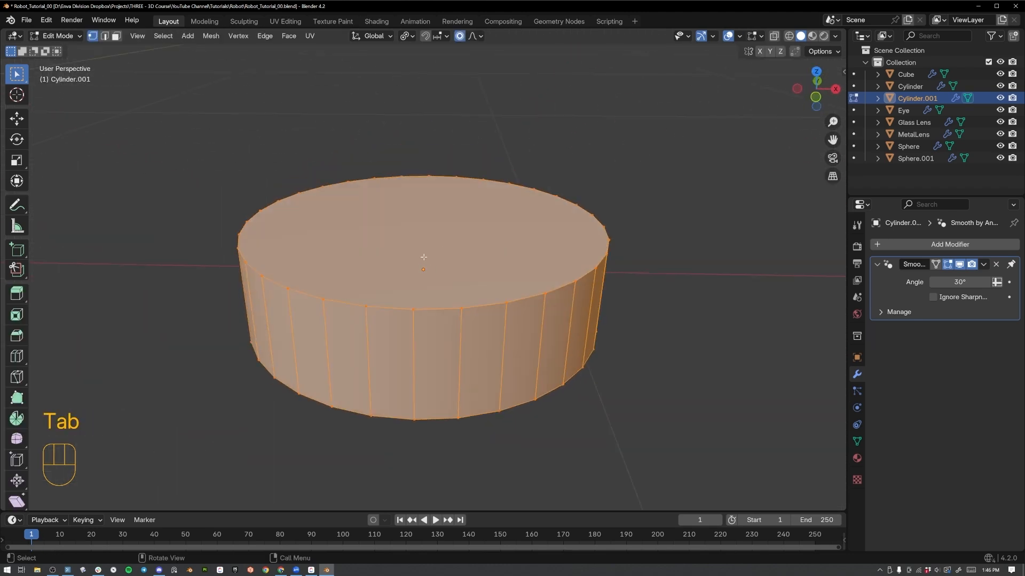
click(613, 404)
key(3)
middle_drag(612, 404, 590, 320)
shift+click(521, 280)
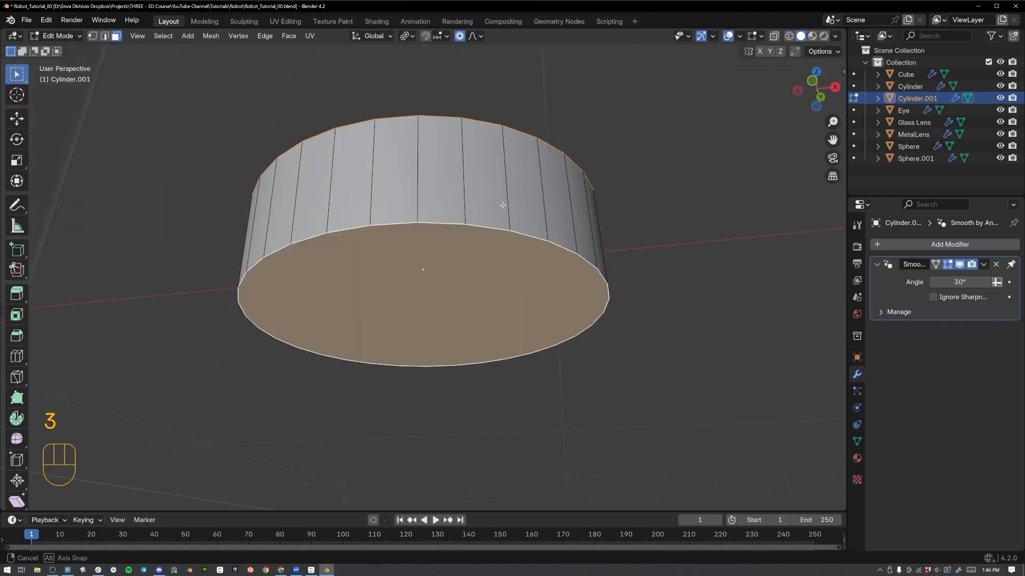
middle_drag(502, 205, 664, 332)
key(i)
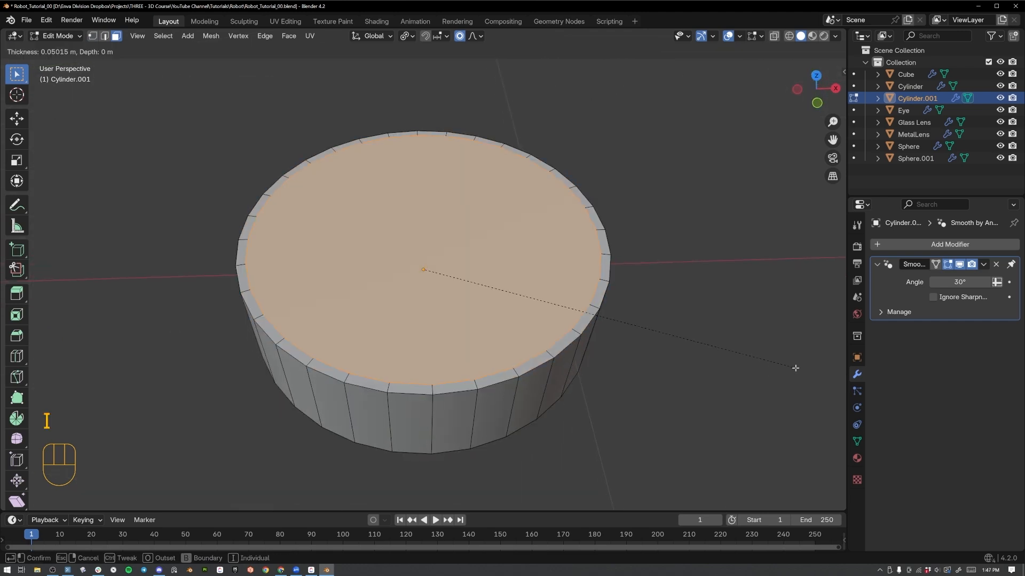
click(763, 353)
Turn off Proportional Editing for the disc mesh.
middle_drag(763, 353, 498, 121)
key(o)
key(o)
key(o)
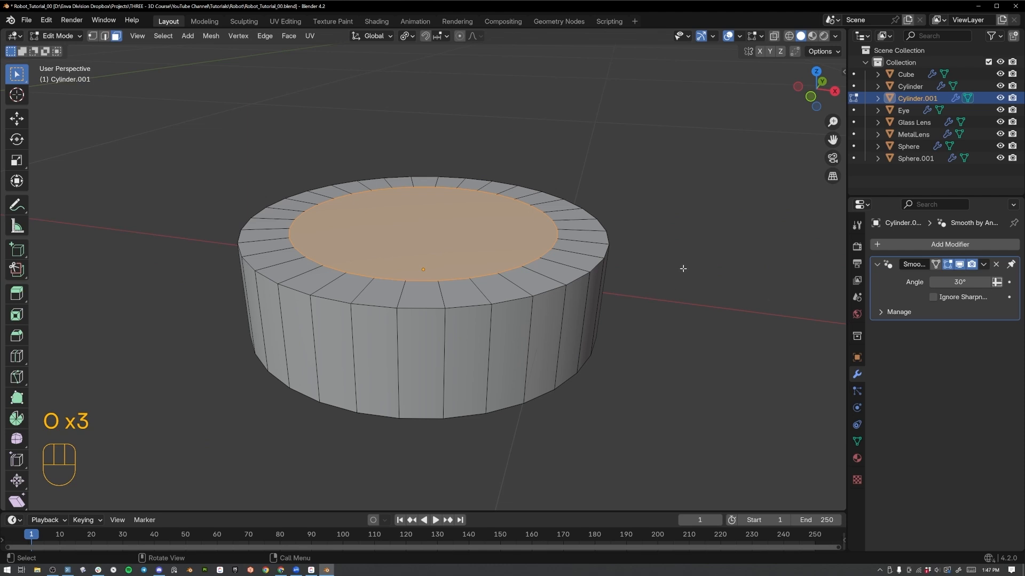
key(e)
key(s)
key(z)
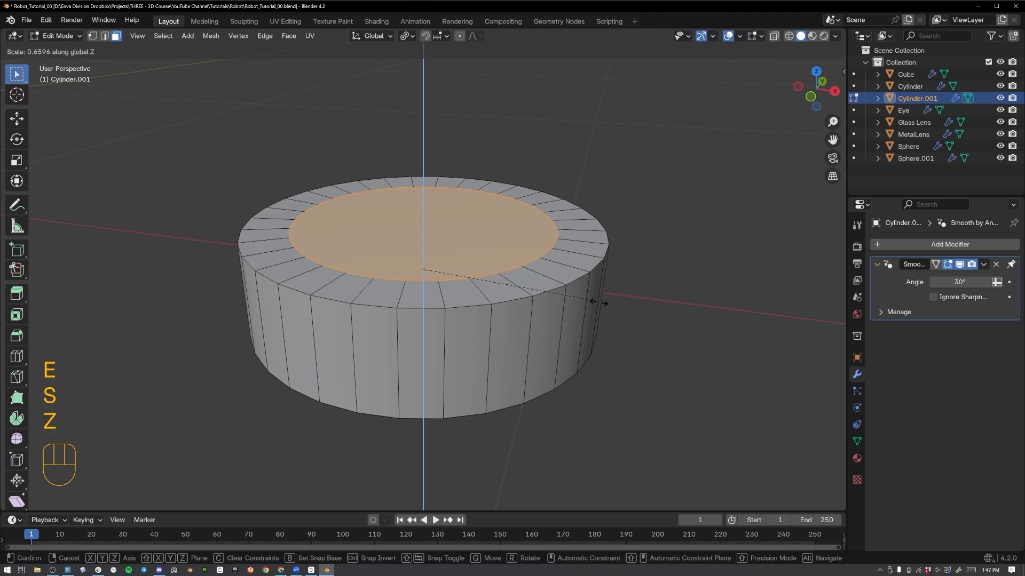
click(545, 293)
key(ctrl+z)
key(ctrl+z)
key(ctrl+z)
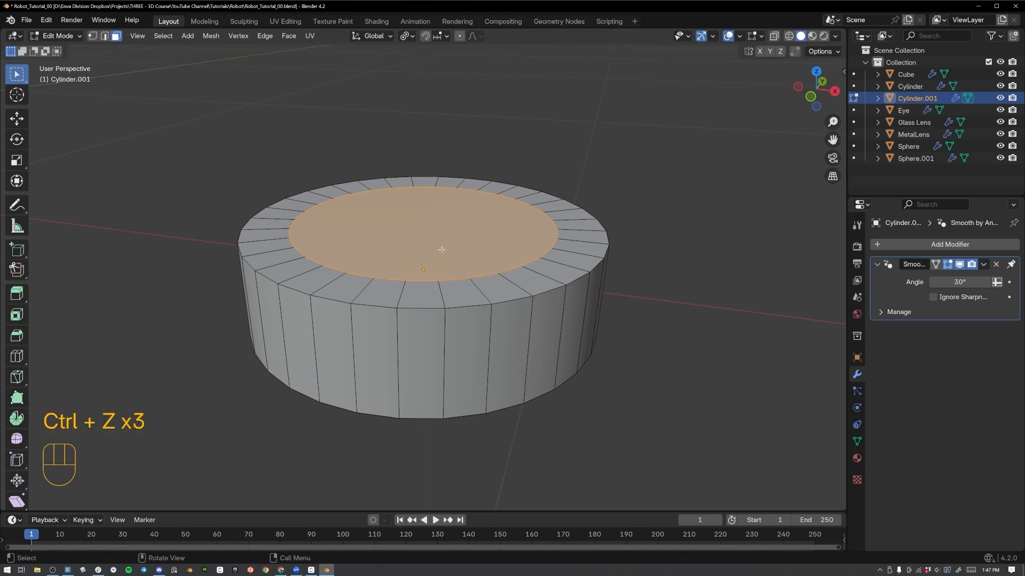
Set the pivot point to Median Point and merge all of the disc's vertices by distance.
key(m)
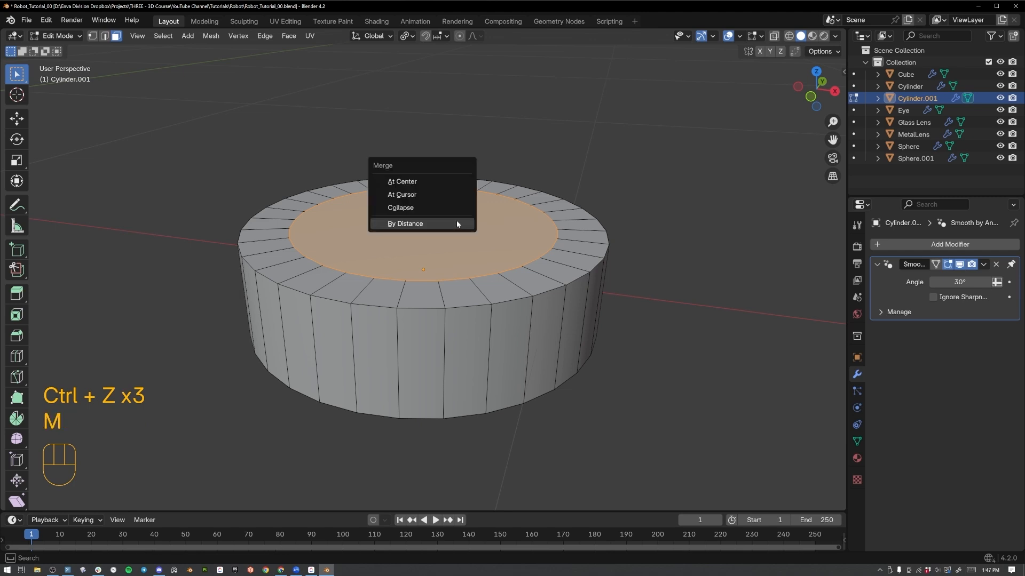
click(456, 219)
key(period)
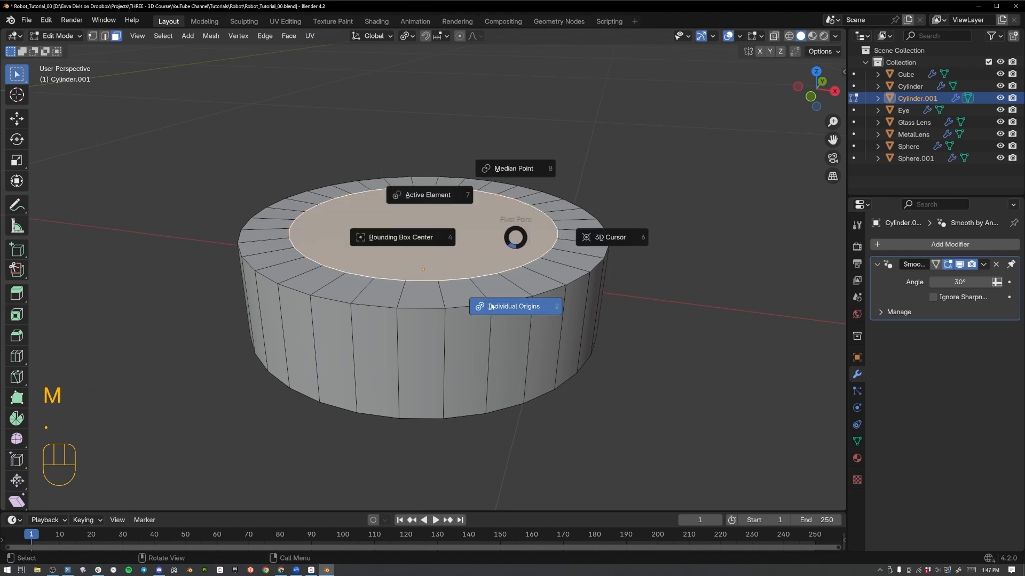
click(517, 170)
middle_drag(363, 231, 427, 238)
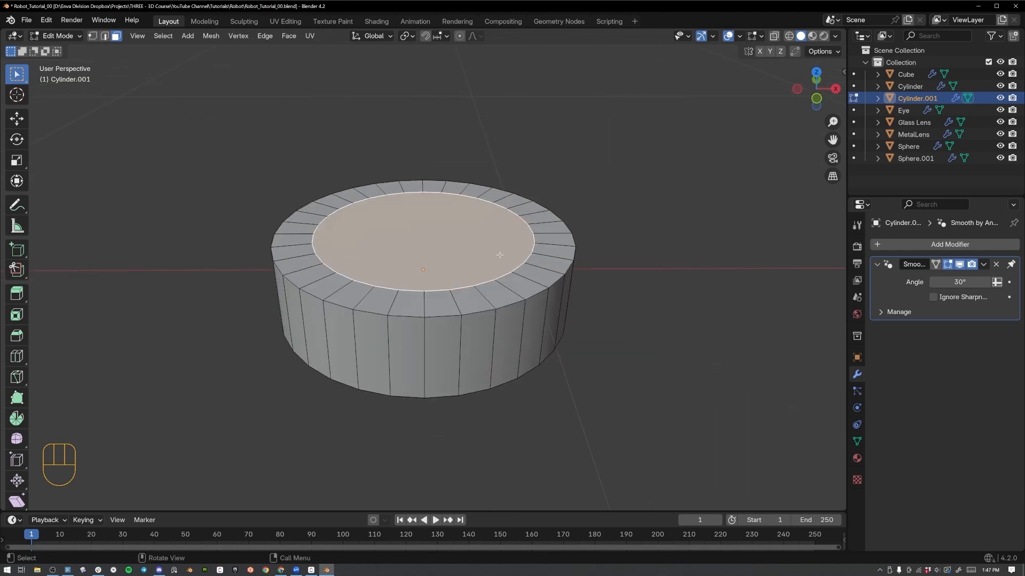
key(a)
key(m)
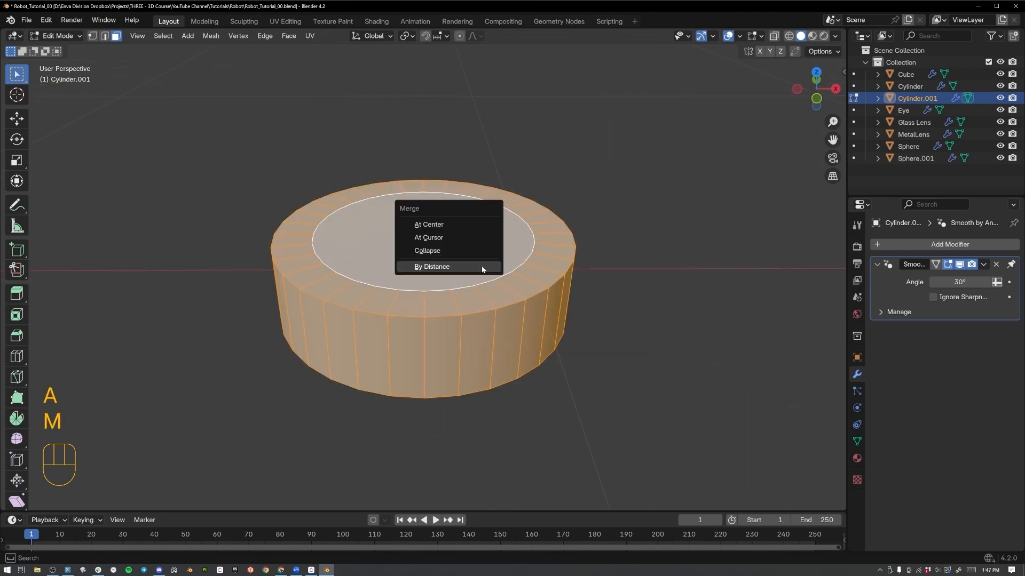
click(481, 267)
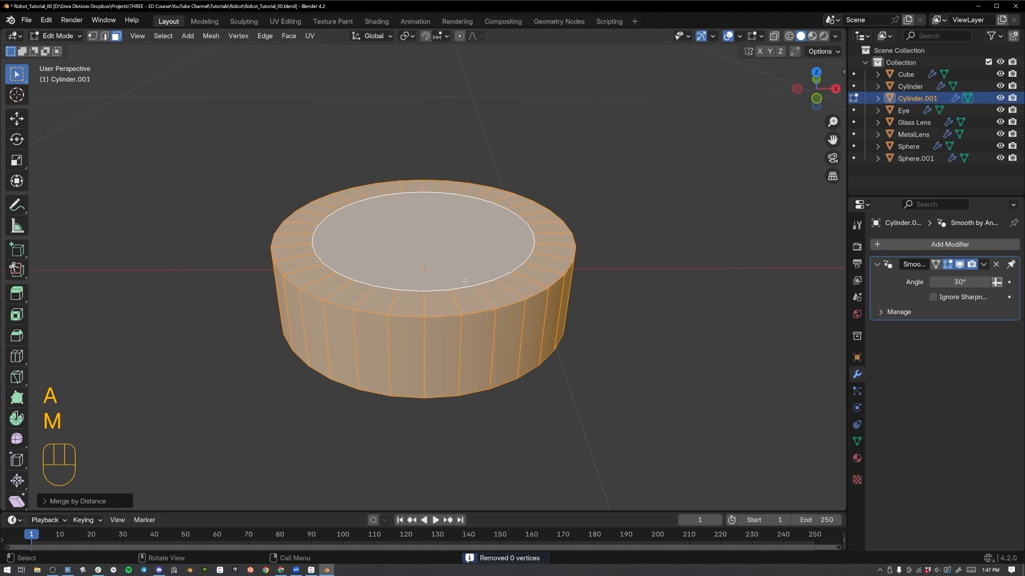
Extrude the disc's inset top and bottom faces and scale them inward along Z to form recesses inside the rim.
key(Tab)
key(Tab)
click(465, 281)
middle_drag(465, 281, 590, 318)
key(e)
key(s)
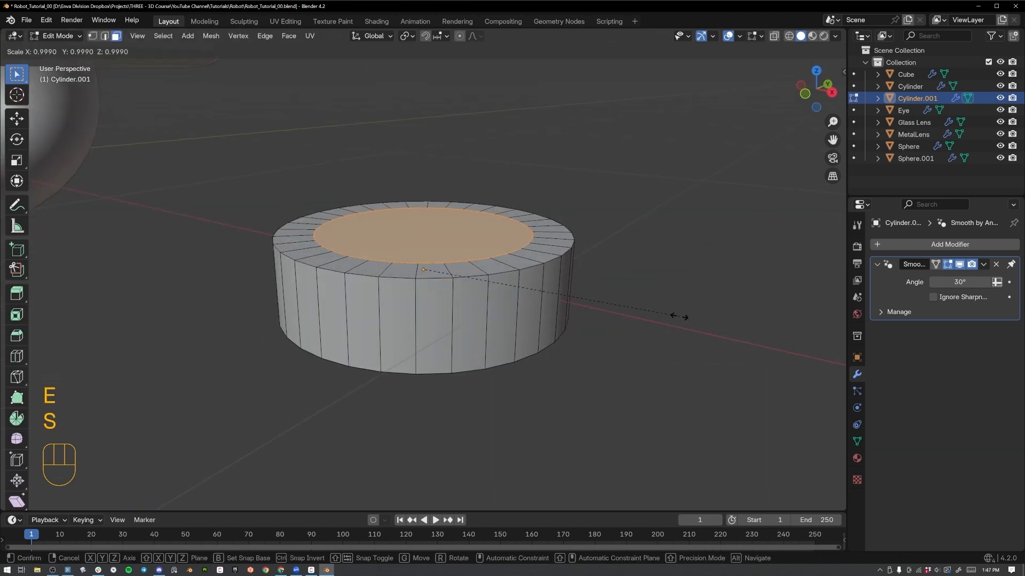
key(z)
click(592, 307)
middle_drag(592, 307, 680, 301)
Inset the recessed faces again, then extrude and scale them outward along Z to form raised hubs.
key(i)
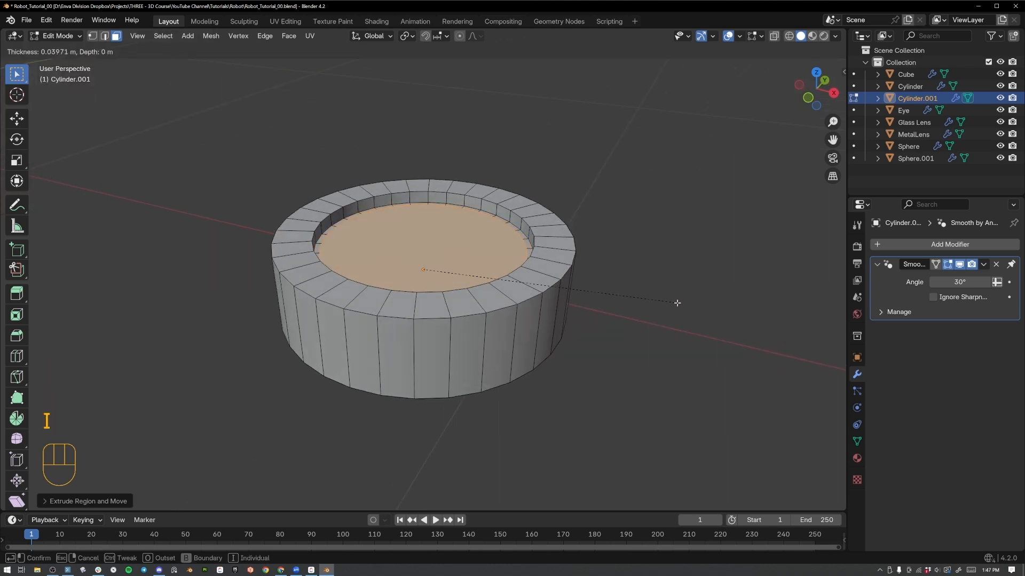
click(662, 307)
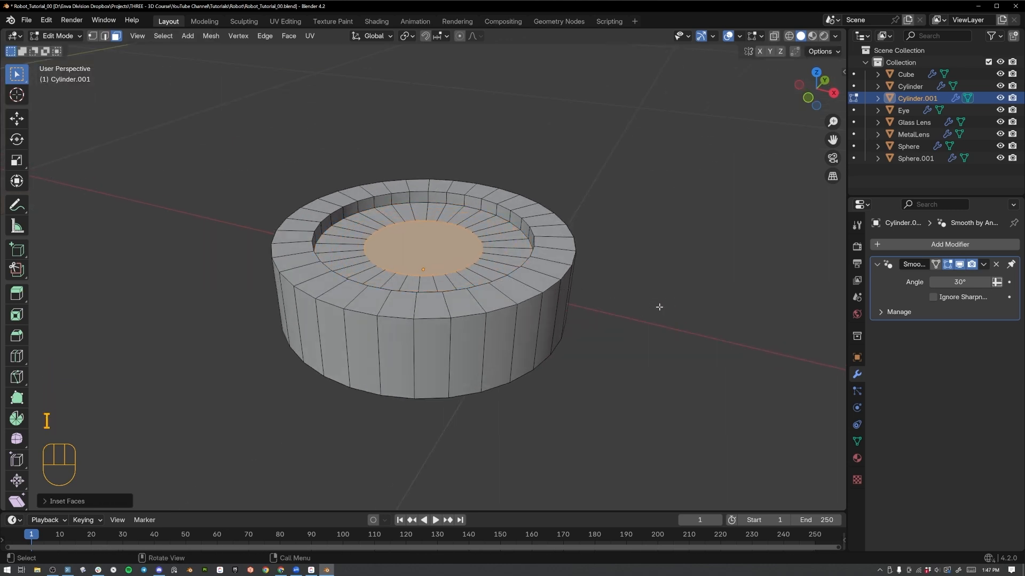
key(e)
key(s)
key(z)
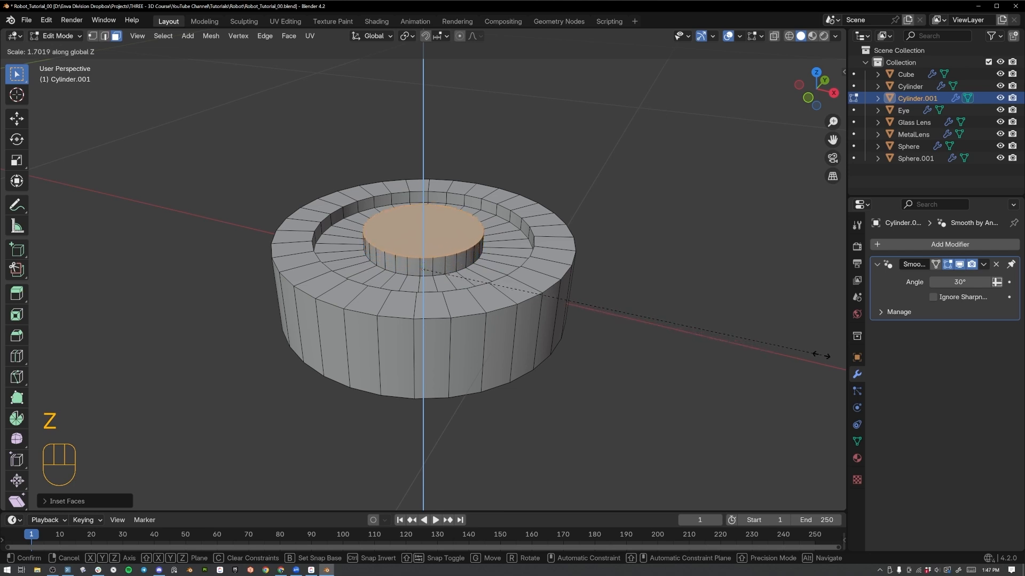
click(11, 366)
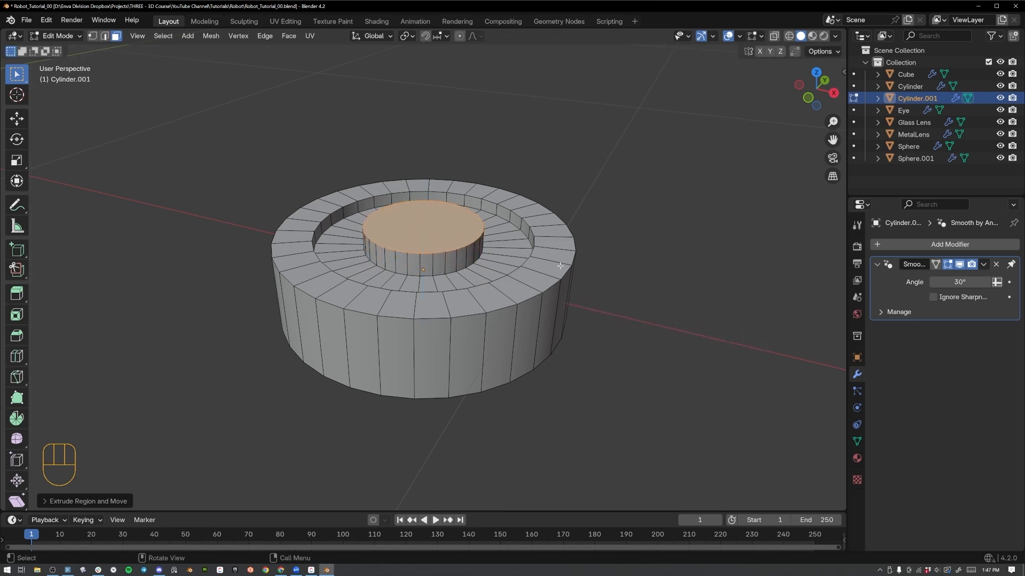
key(ctrl+b)
scroll(578, 280, up, 3)
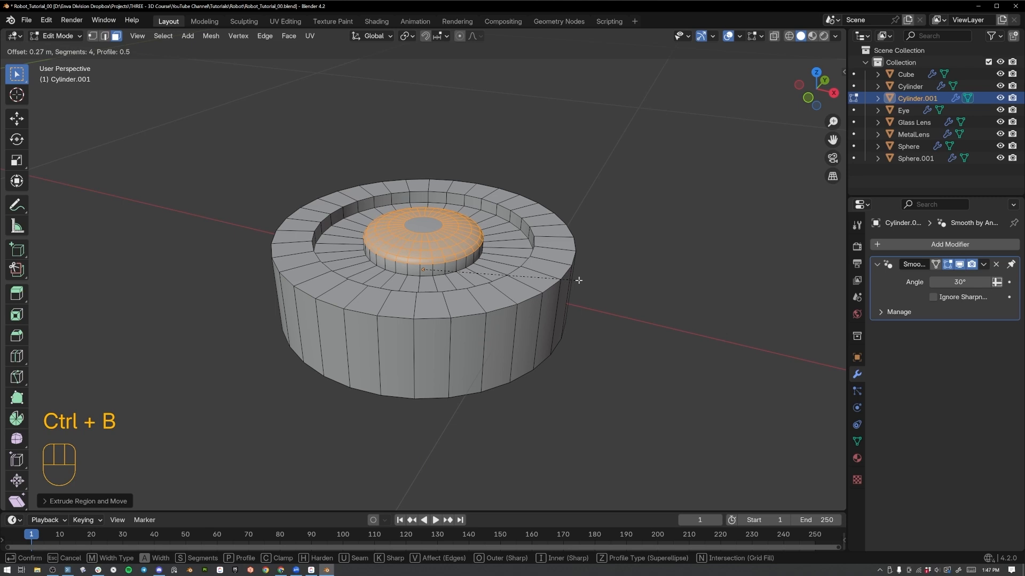
scroll(578, 280, down, 2)
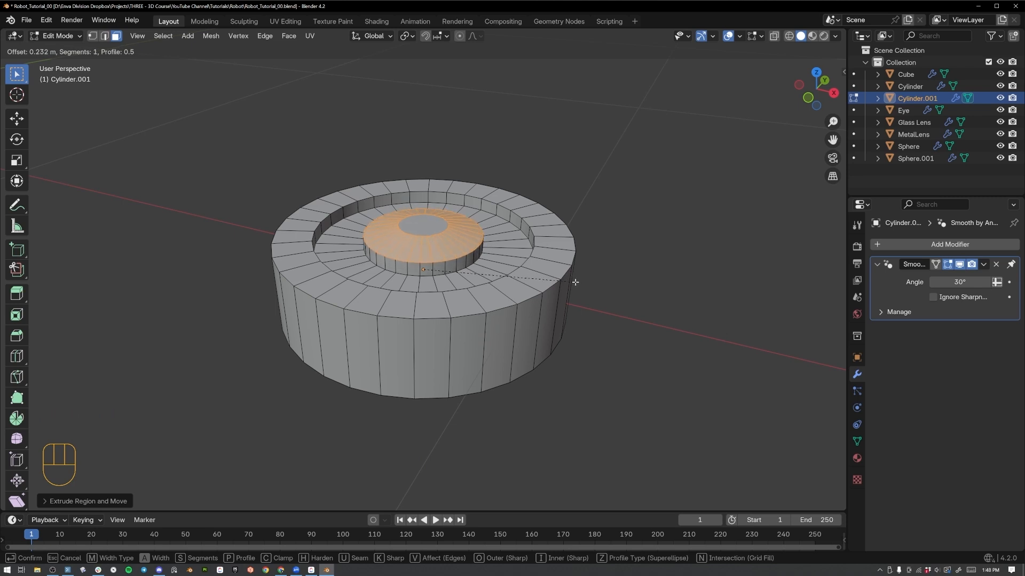
click(571, 288)
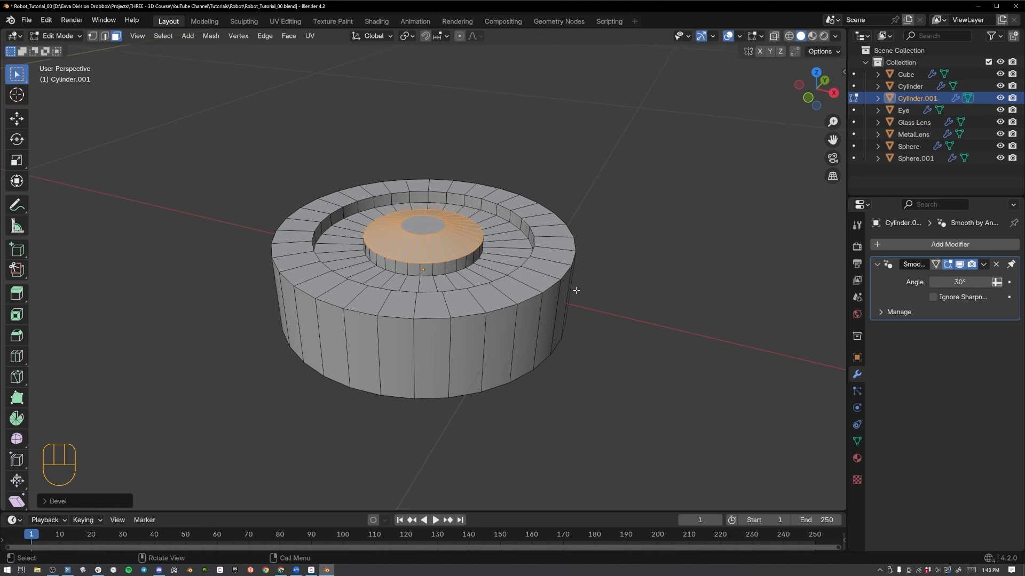
key(ctrl+z)
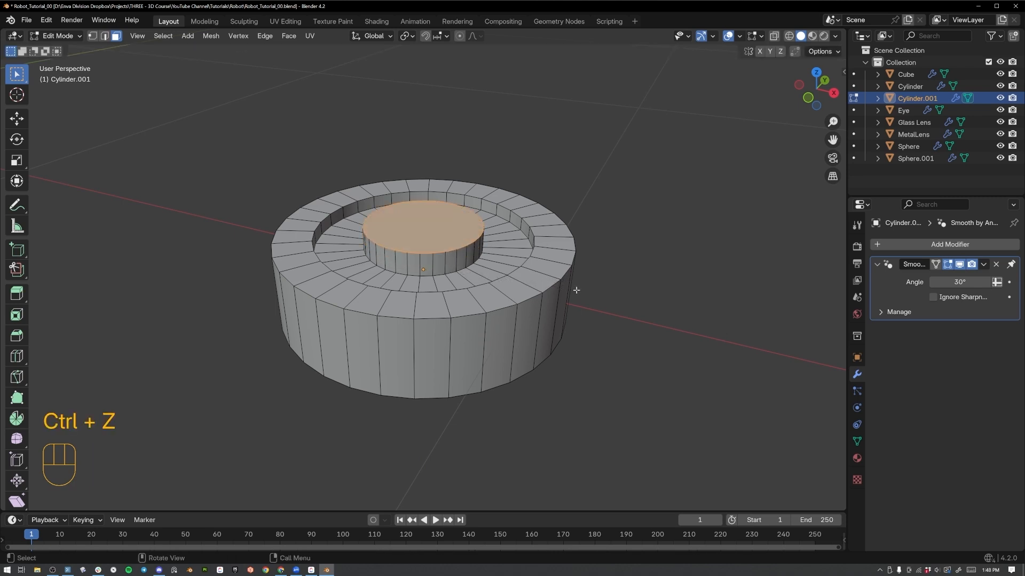
Apply the disc's scale and bevel the outer edges of the raised hubs by about 0.02 m with one segment.
key(Tab)
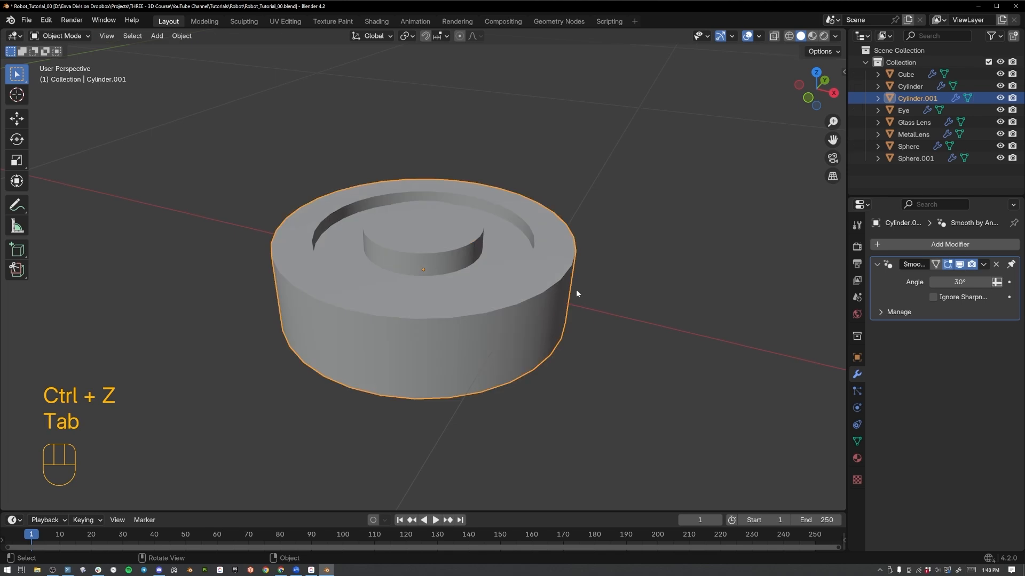
key(ctrl+a)
click(479, 276)
key(Tab)
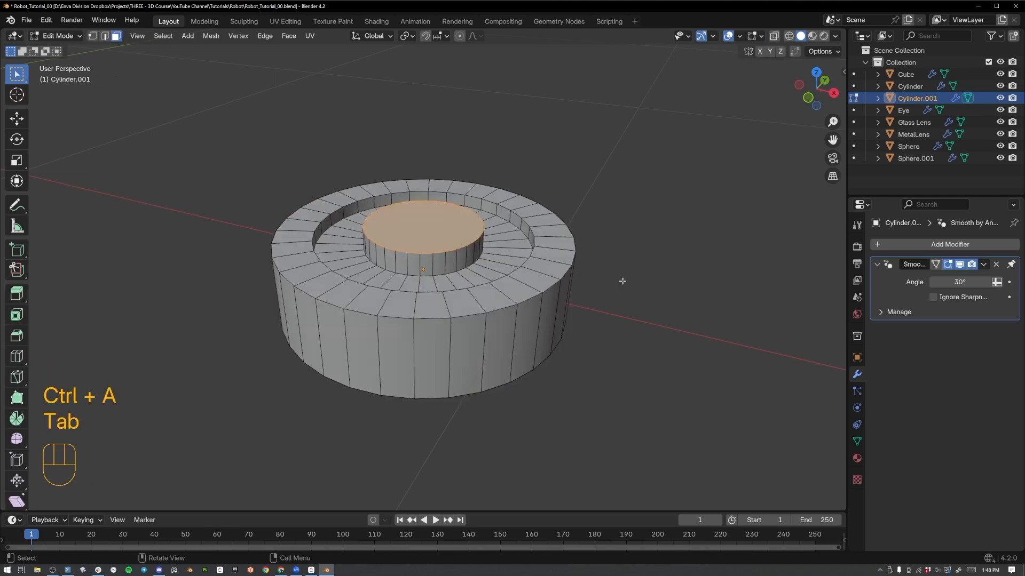
key(ctrl+b)
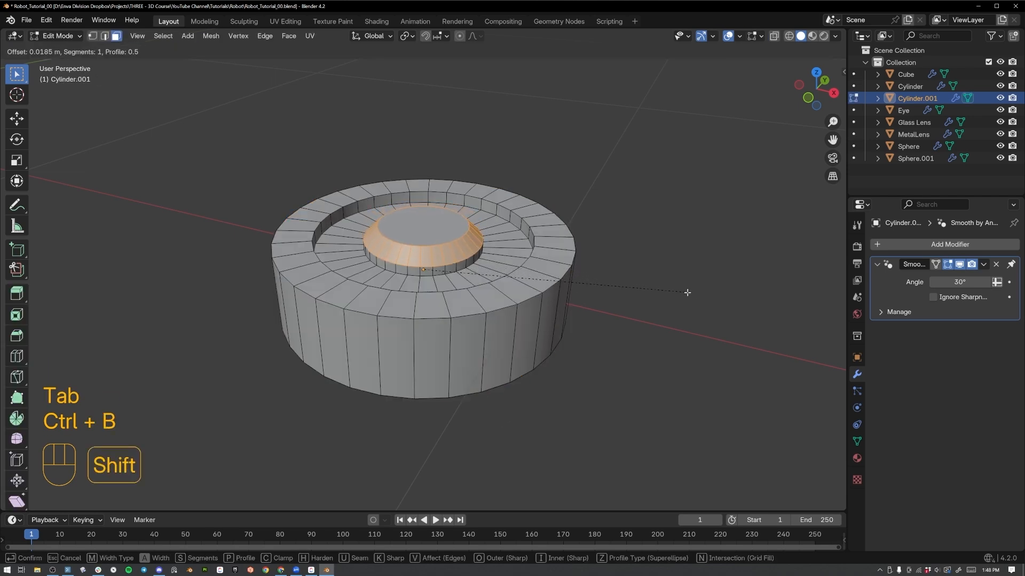
click(678, 297)
Select the edge loops around the disc's recesses and give them a small one-segment bevel.
key(Tab)
middle_drag(521, 313, 519, 216)
key(Tab)
key(2)
alt+click(515, 383)
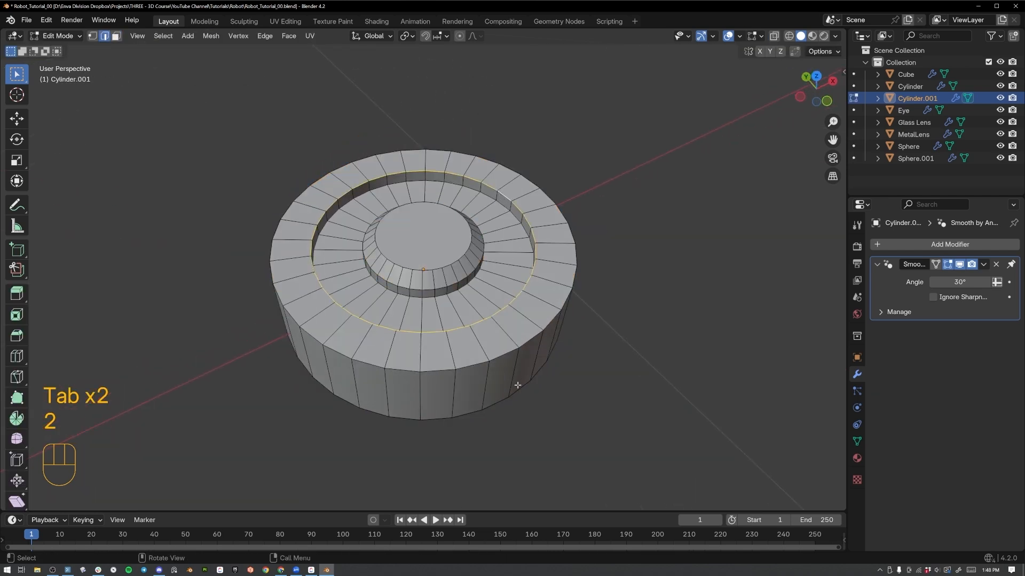
middle_drag(515, 383, 619, 318)
alt+shift+click(465, 212)
key(ctrl+b)
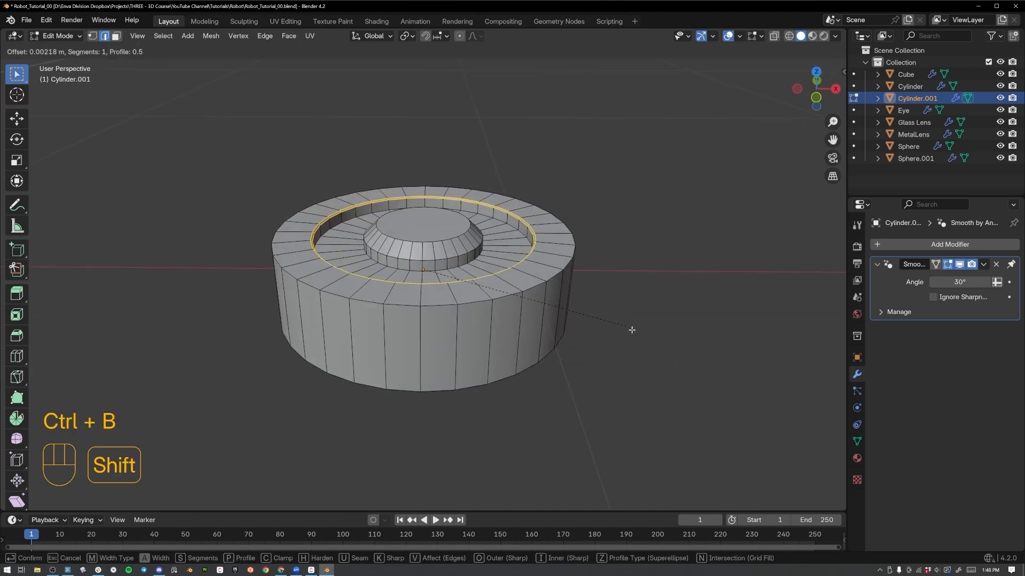
click(654, 345)
key(Tab)
middle_drag(522, 321, 496, 293)
Add a cube mesh in Object Mode and scale it down.
scroll(443, 345, down, 5)
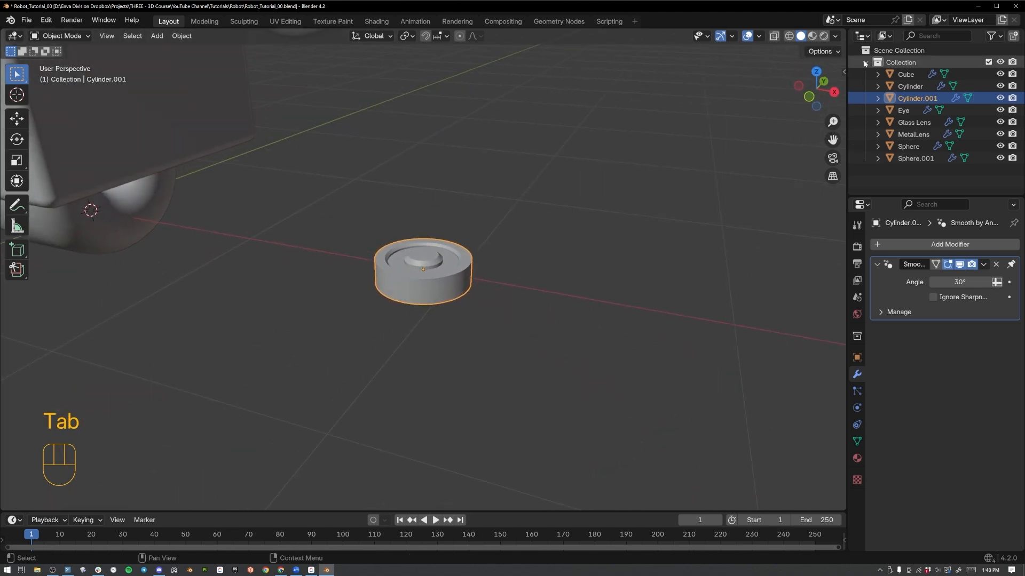
key(KP_7)
key(shift+a)
mouse_move(463, 258)
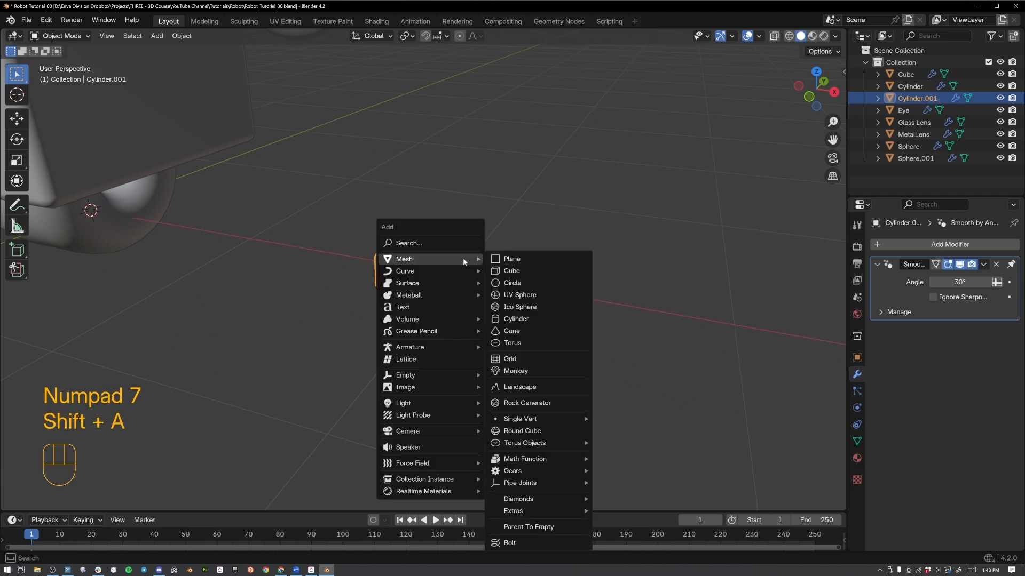
click(511, 271)
scroll(487, 252, down, 4)
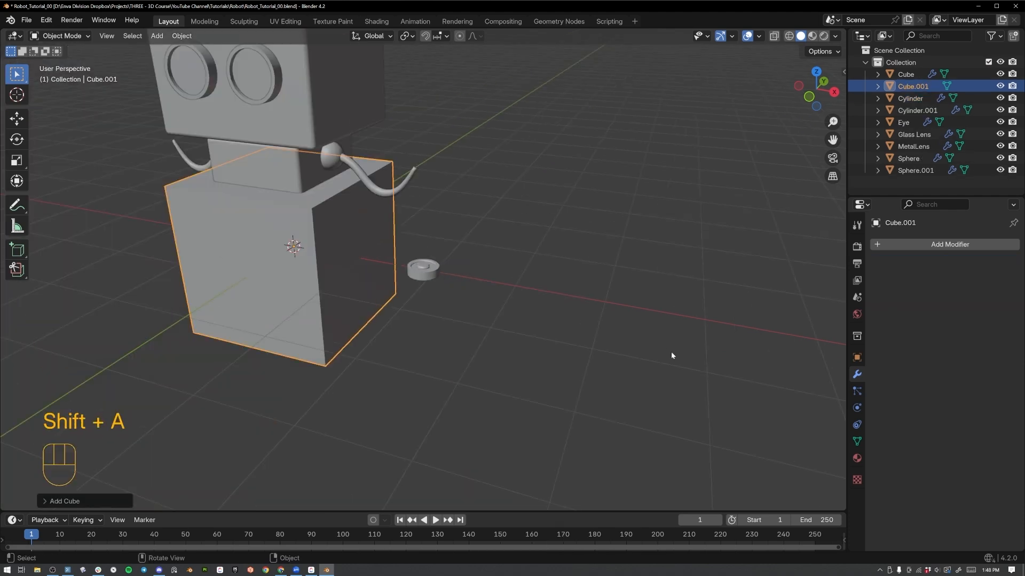
key(s)
click(418, 277)
In top view, move the new cube to the disc's front edge and scale it down to finger width.
key(KP_7)
key(g)
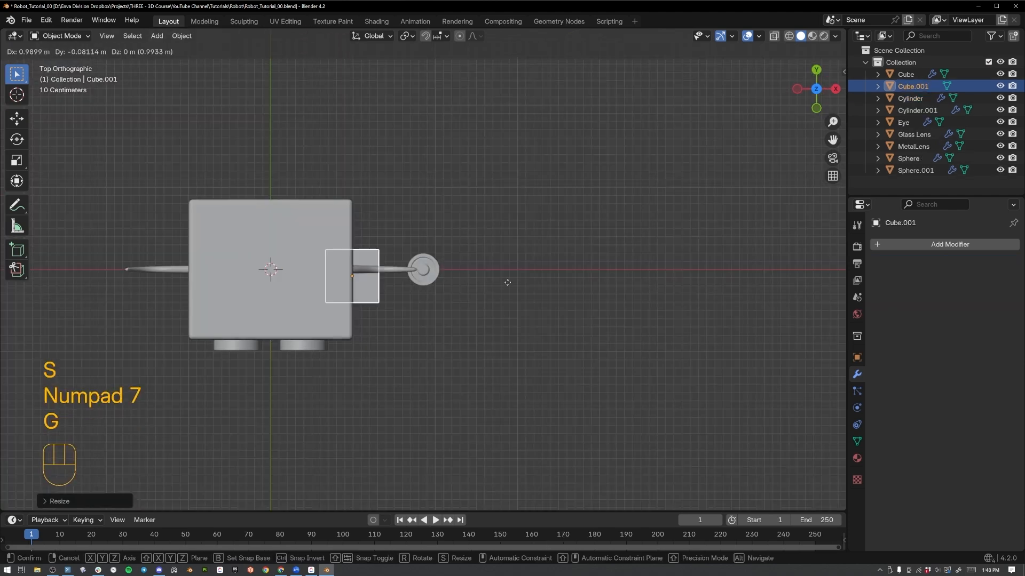
click(606, 306)
key(s)
key(g)
click(473, 300)
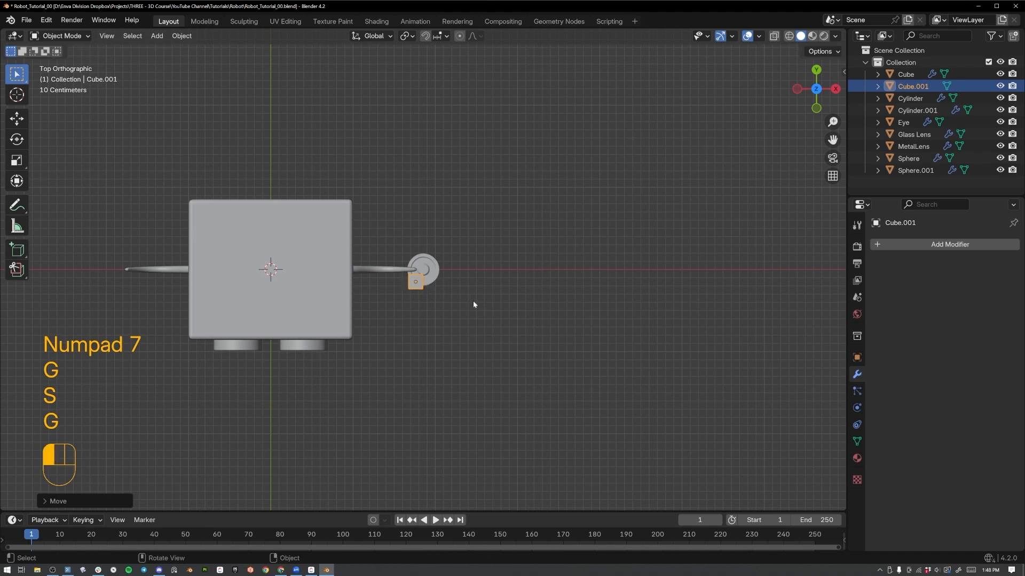
key(s)
click(458, 296)
In front view, move the small cube to the disc's outer edge within the disc's thickness.
key(KP_1)
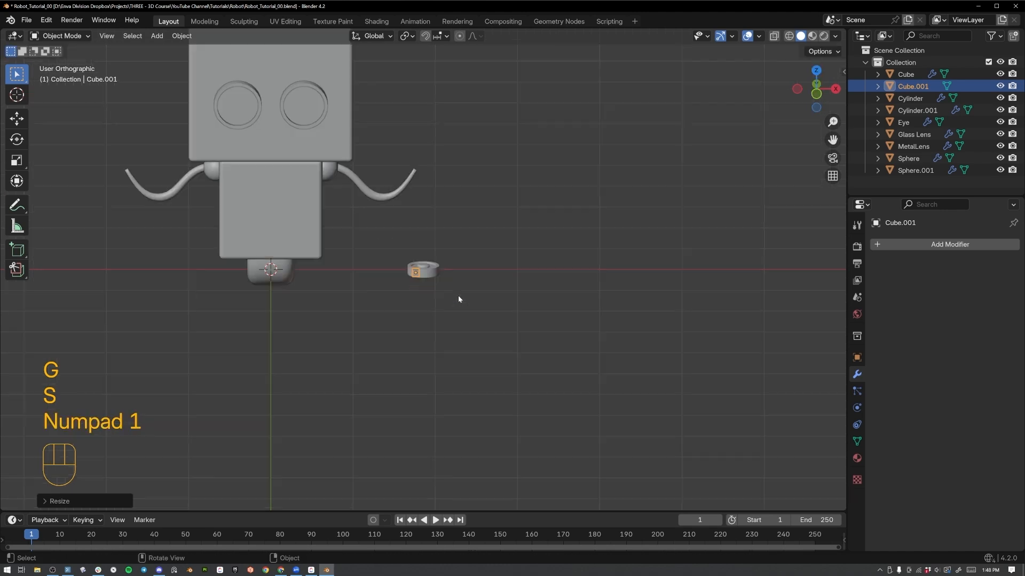
scroll(412, 307, up, 6)
key(g)
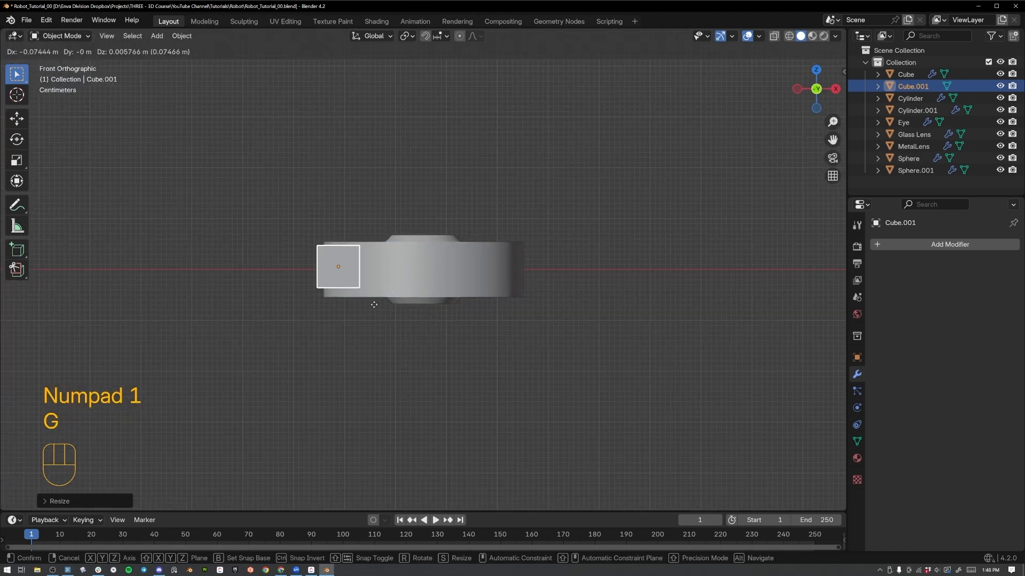
click(376, 306)
key(KP_7)
key(r)
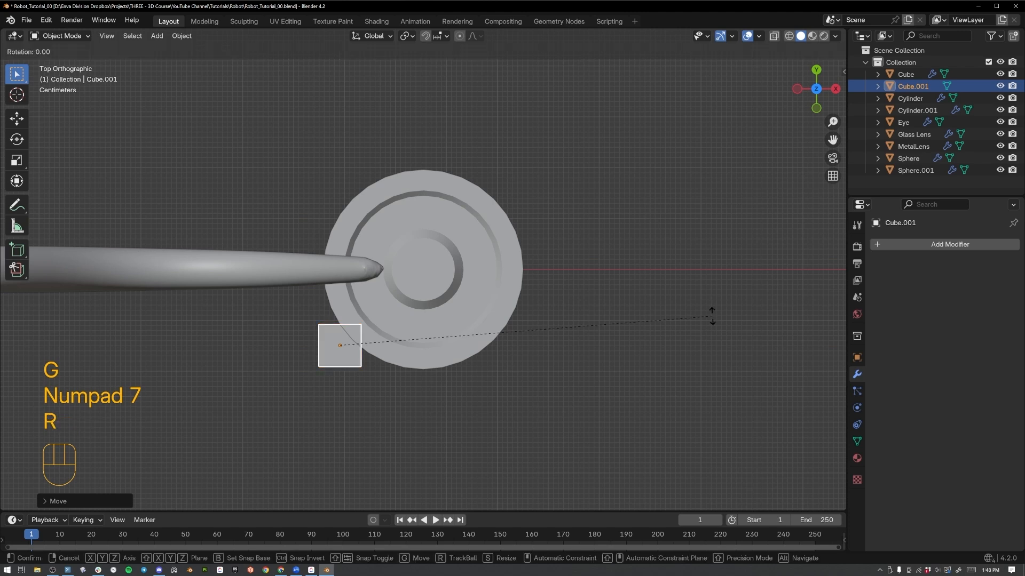
click(653, 461)
key(ctrl+z)
In wireframe Edit Mode, select the cube's front face and move it along Y to lengthen the cube into a finger.
key(Tab)
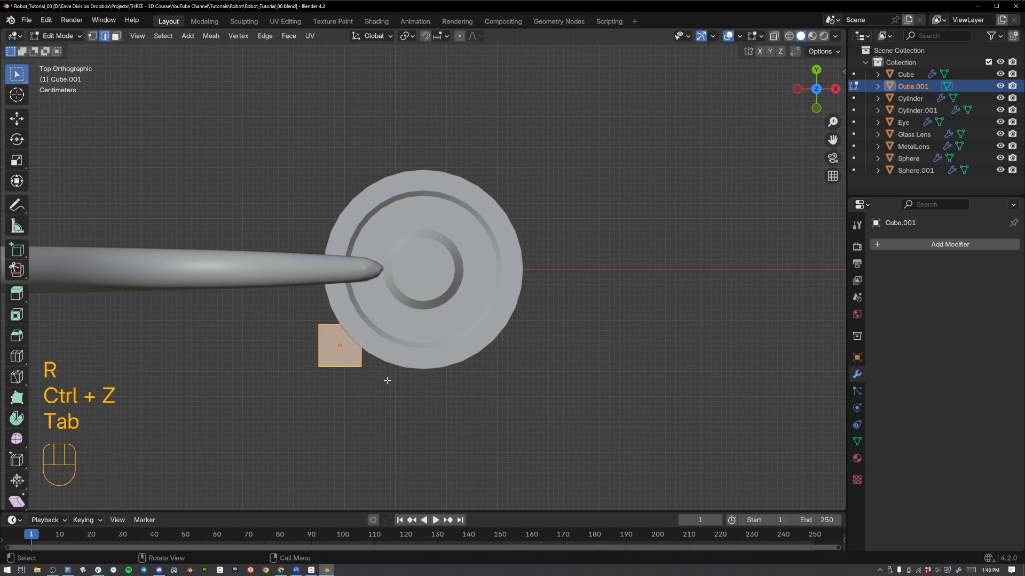
key(z)
key(3)
shift+middle_drag(356, 385, 421, 295)
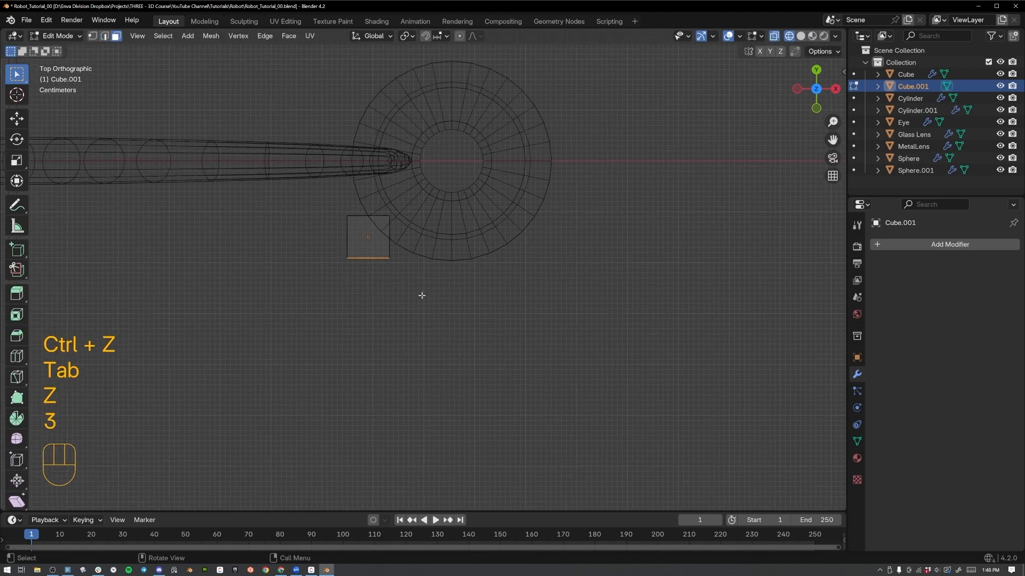
key(g)
click(368, 254)
key(z)
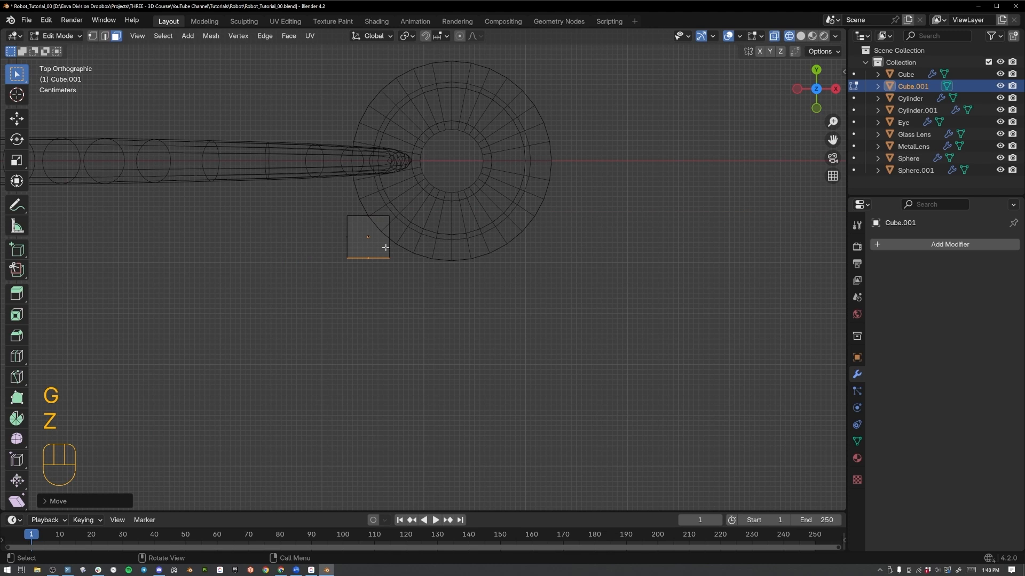
key(g)
key(y)
click(392, 356)
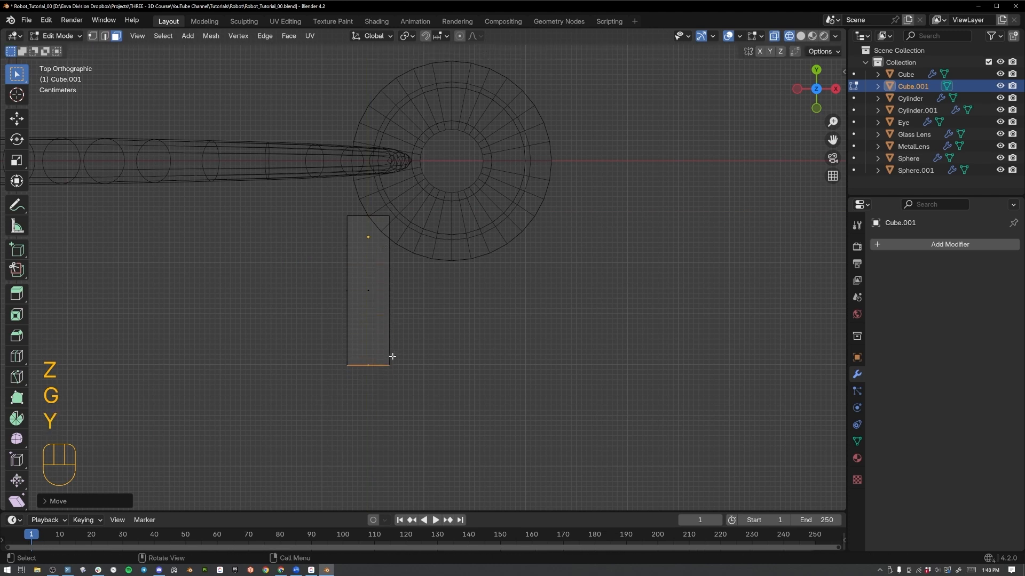
Extrude the finger's end face along Y into a second segment and shift its end sideways along X.
key(e)
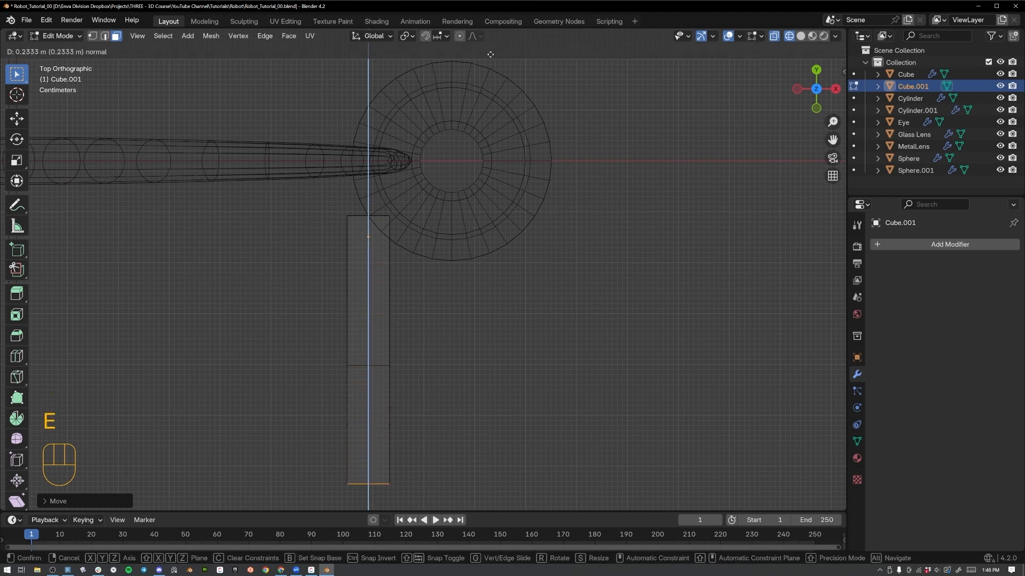
click(497, 93)
shift+middle_drag(515, 271, 494, 119)
key(g)
key(x)
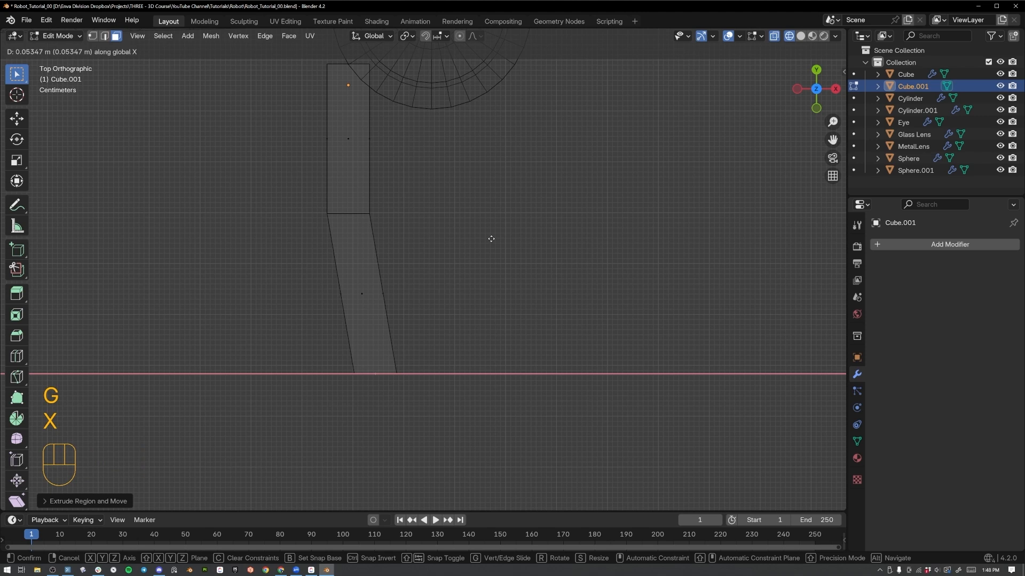
Rotate the second segment's end face and scale it down to form a narrow, angled fingertip.
key(r)
key(s)
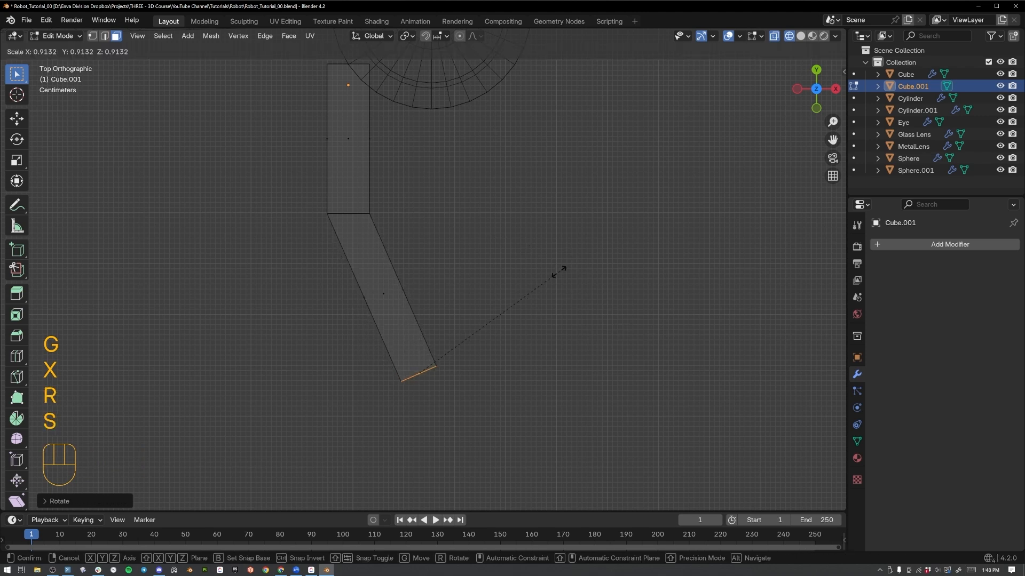
click(448, 359)
key(r)
Select the vertices at the finger's middle joint, rotate them to follow the bend, and scale them down slightly.
drag(308, 182, 291, 233)
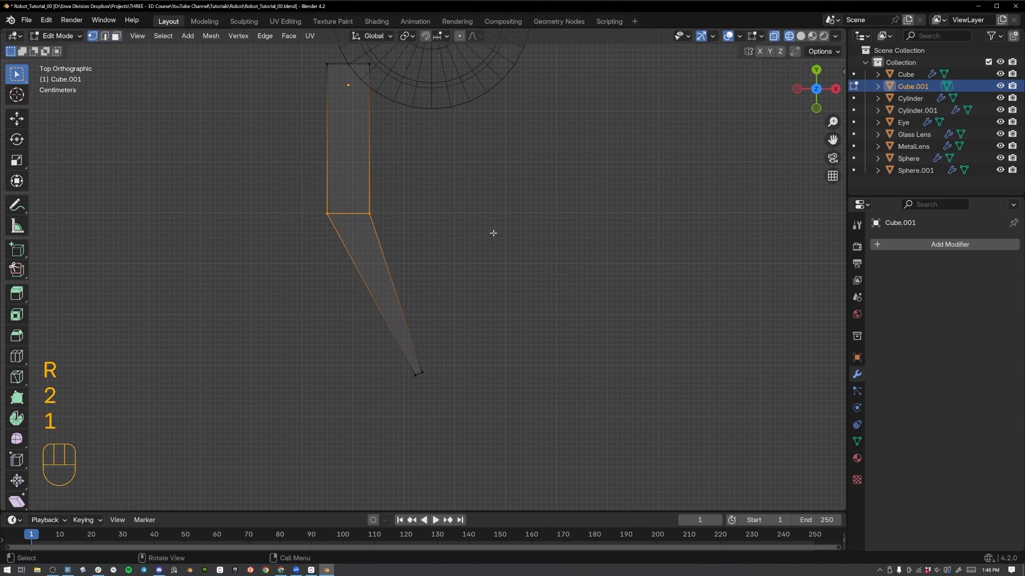
key(r)
click(485, 181)
key(s)
click(465, 190)
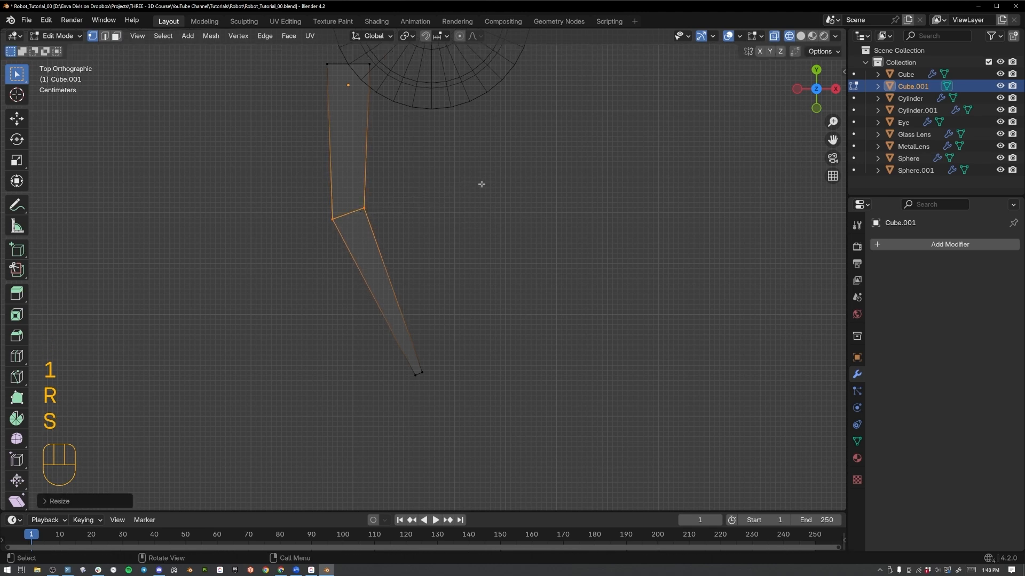
Select the whole finger mesh, rotate it, and move it so its base overlaps the disc's front edge.
key(a)
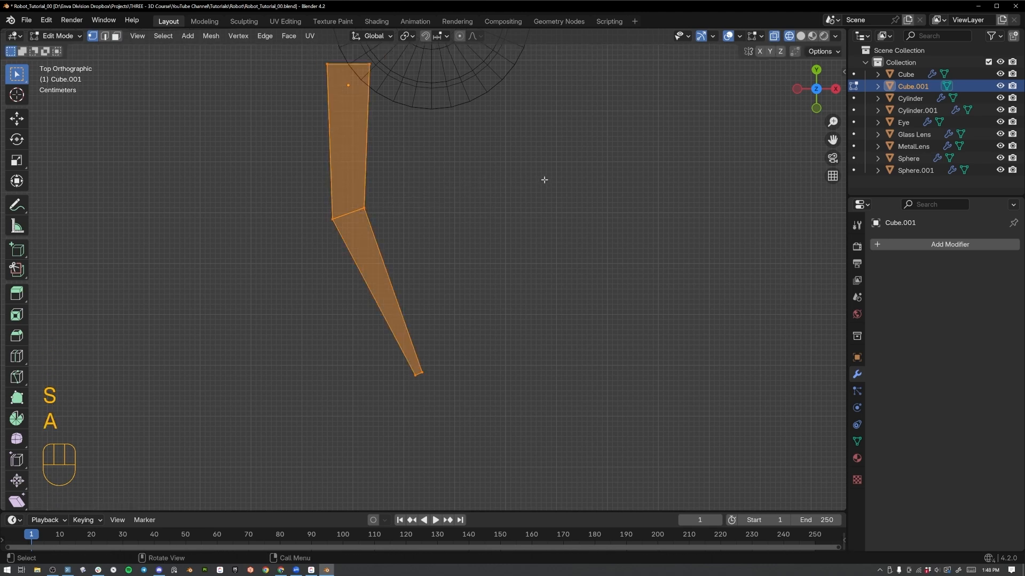
scroll(544, 181, down, 4)
key(r)
click(565, 265)
key(g)
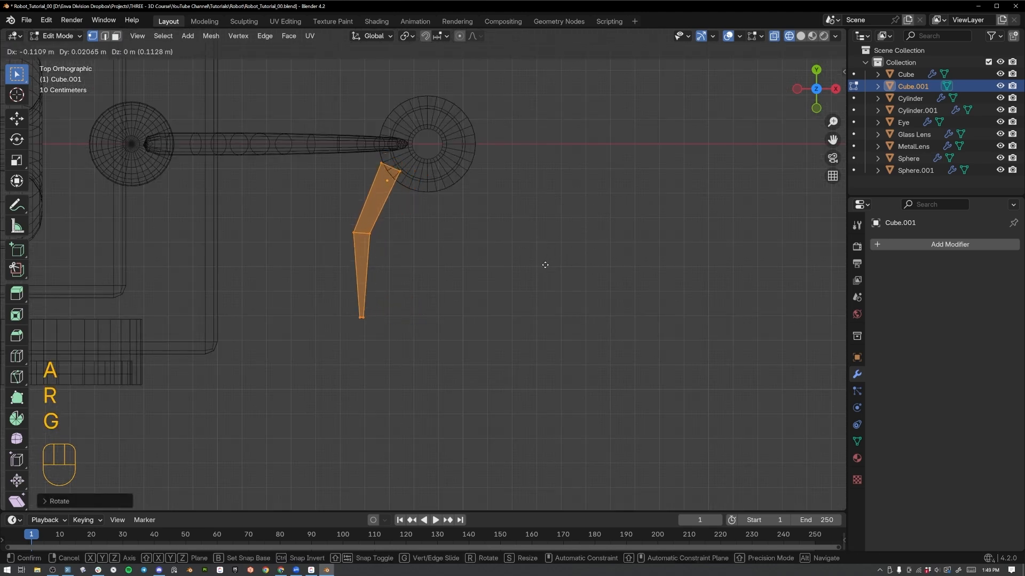
click(555, 260)
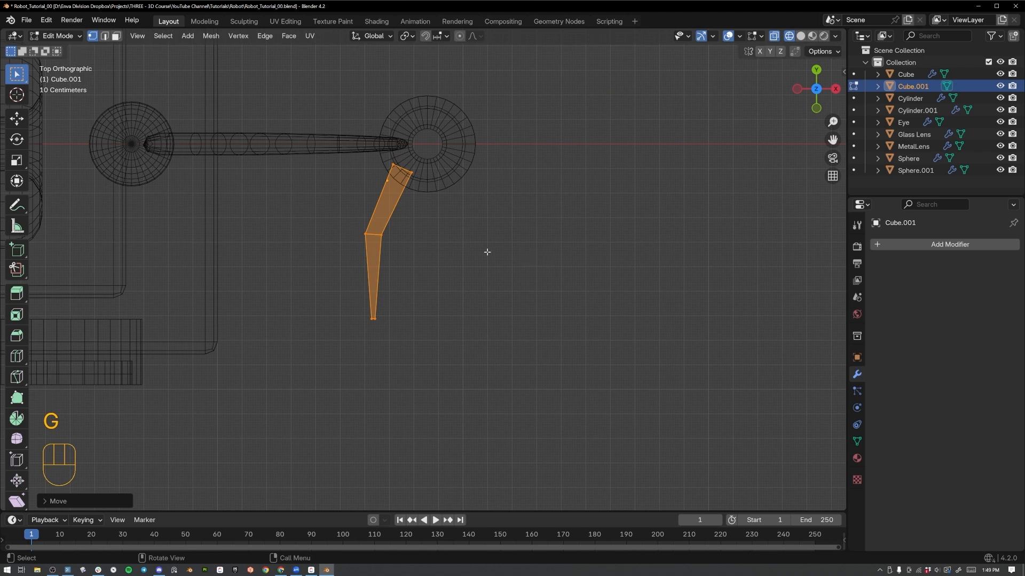
In Object Mode, duplicate the finger beside the original and rotate the copy 180° about the Y axis.
key(Tab)
key(shift+d)
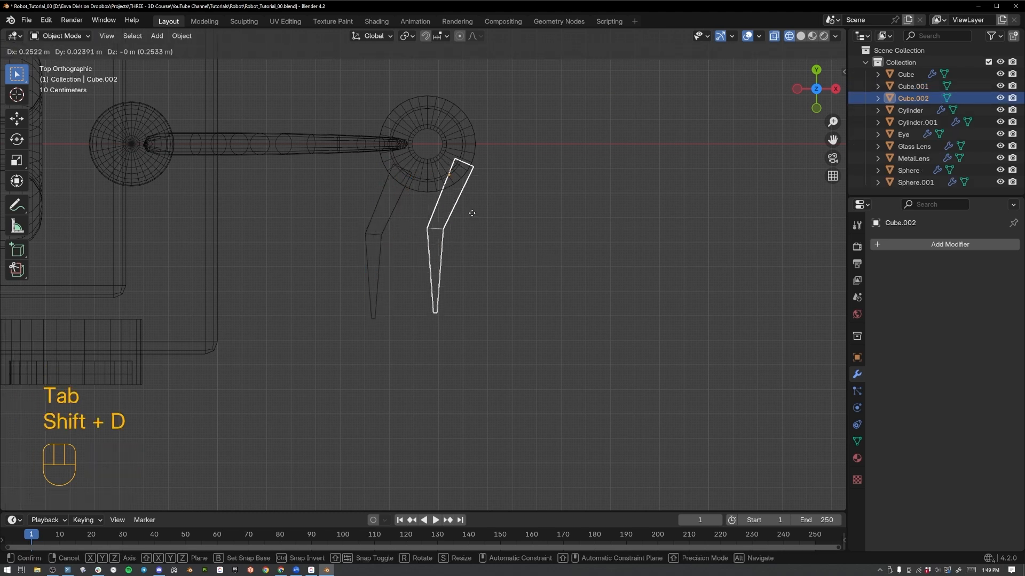
click(478, 223)
key(r)
key(y)
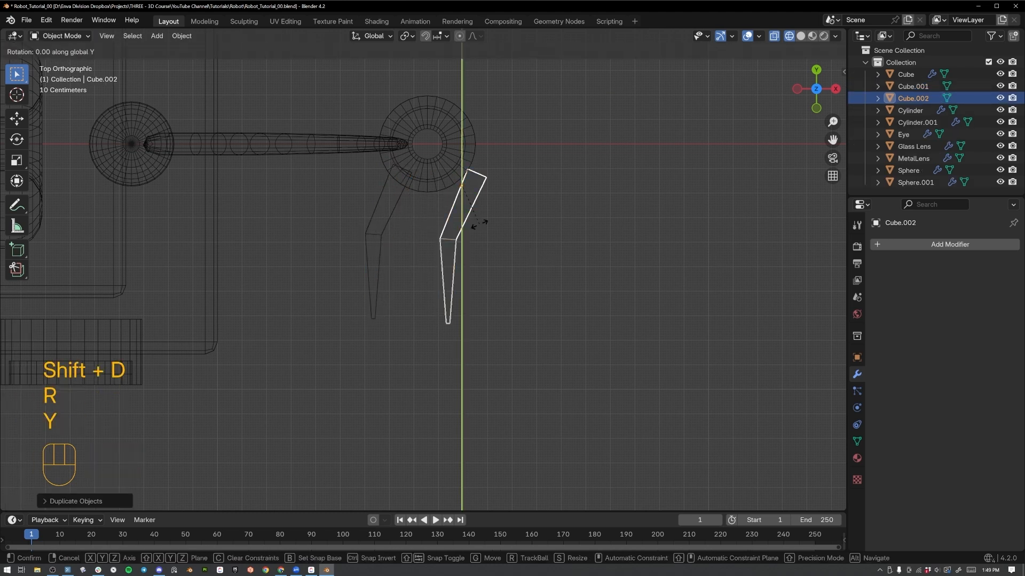
key(9)
key(BackSpace)
text(180)
key(Return)
Rotate the second finger outward and move it so its base sits in the opposite side of the disc's front edge.
key(g)
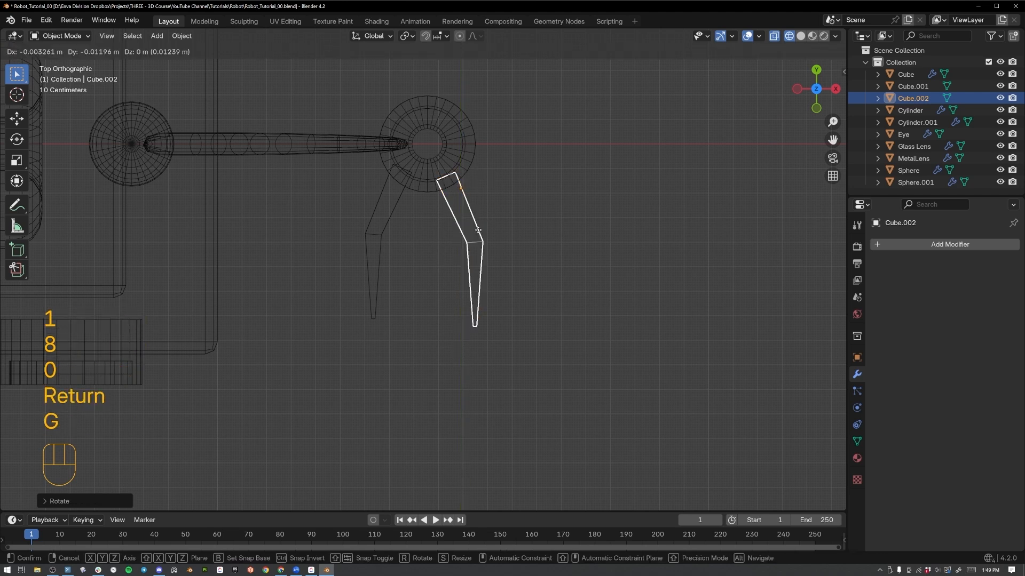
click(485, 213)
key(r)
key(g)
click(667, 213)
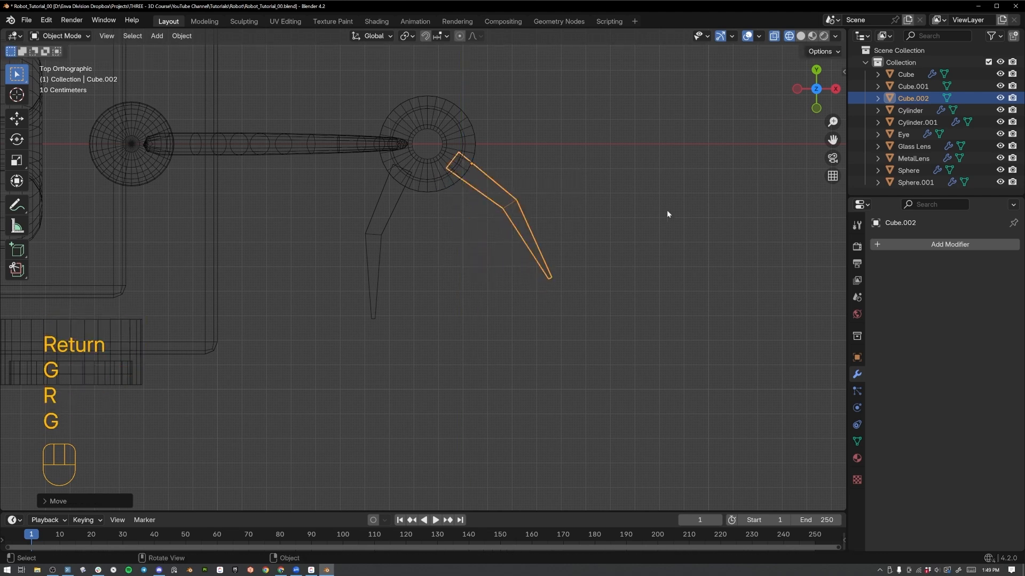
key(g)
click(674, 253)
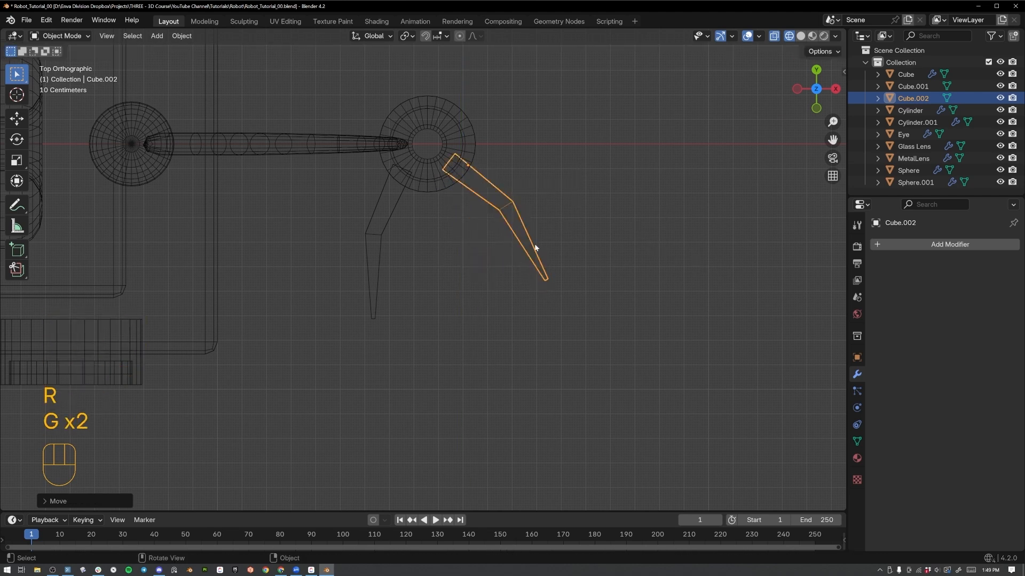
Select both fingers, scale them down together, and move them so their bases sit inside the disc.
shift+click(388, 221)
key(s)
key(g)
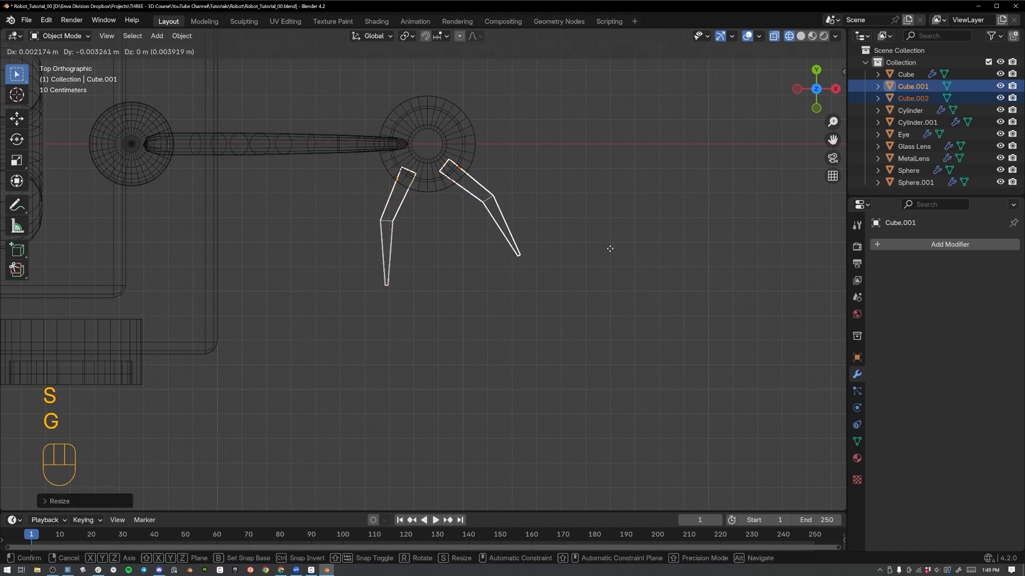
click(617, 255)
Switch the viewport to solid shading and deselect the two fingers.
mouse_move(617, 255)
middle_down()
mouse_move(559, 196)
mouse_move(568, 200)
middle_up()
key(z)
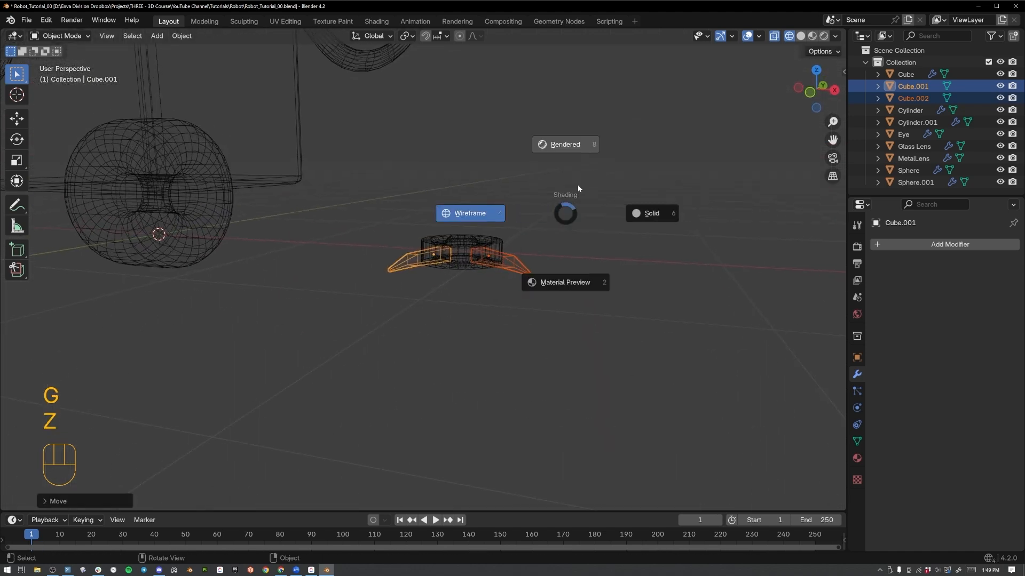
click(575, 185)
key(z)
click(673, 199)
mouse_move(716, 217)
middle_down()
mouse_move(634, 270)
mouse_move(613, 270)
middle_up()
click(462, 242)
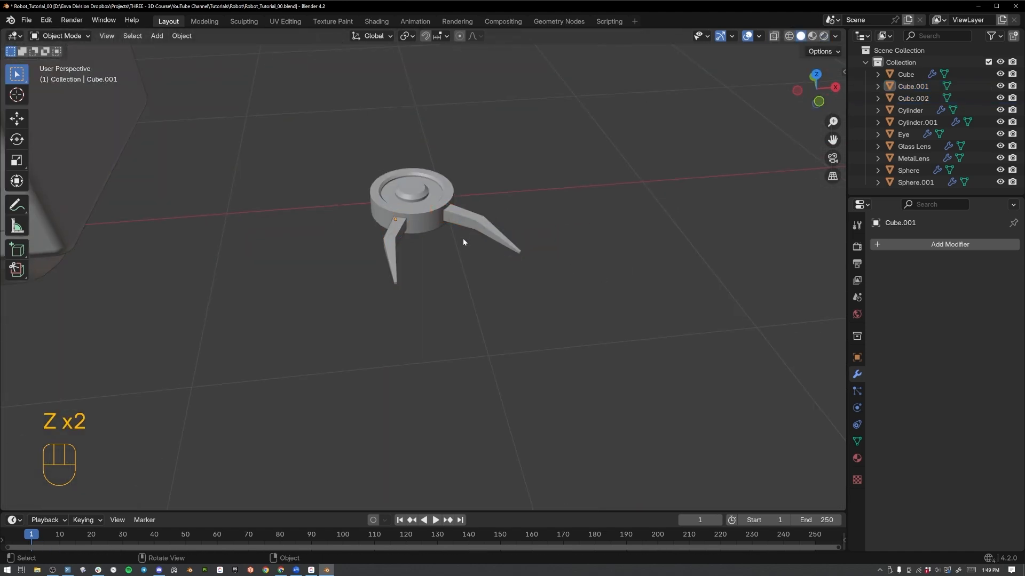
Join both fingers with the disc into a single hand object, keeping the disc as the active object.
click(399, 242)
shift+click(438, 210)
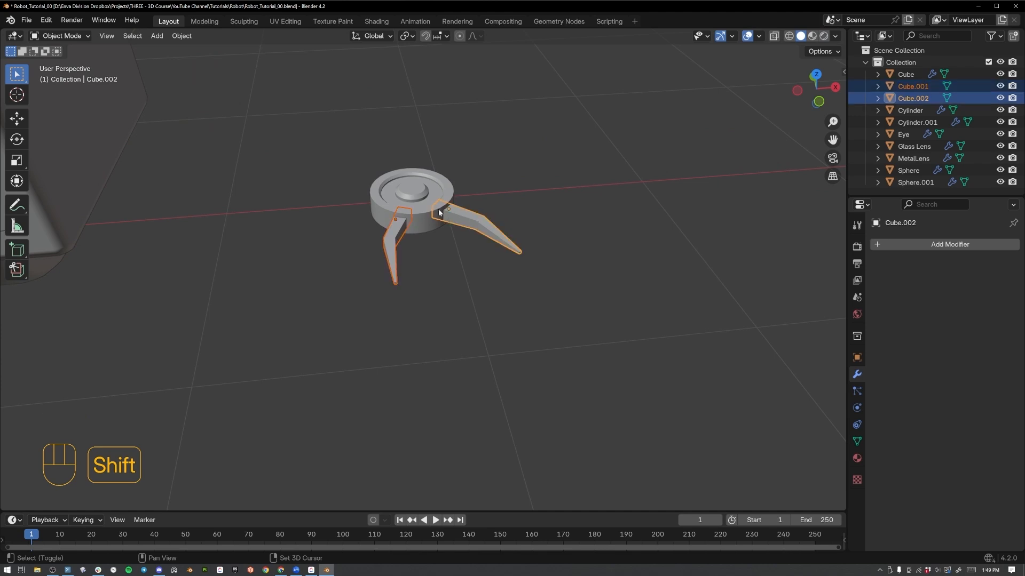
shift+click(419, 197)
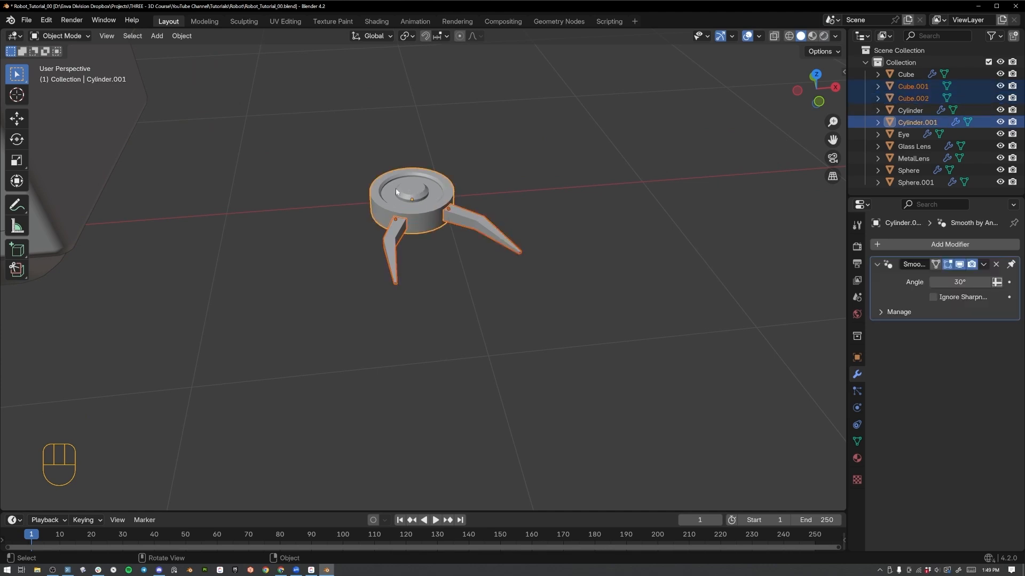
right_click(442, 196)
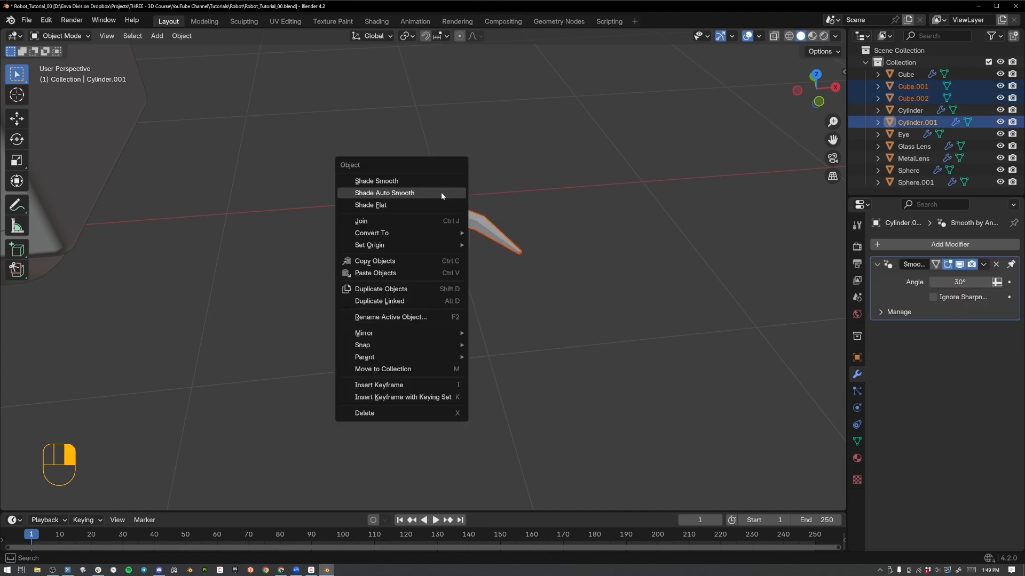
click(433, 219)
In front view, move the joined hand up to the free end of the robot's arm.
key(KP_1)
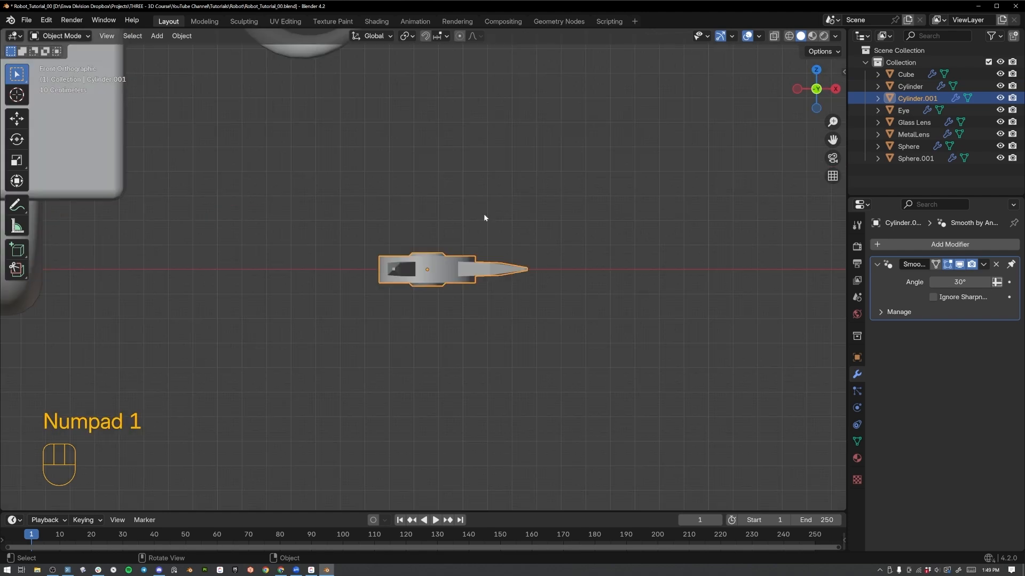
scroll(473, 243, down, 4)
key(g)
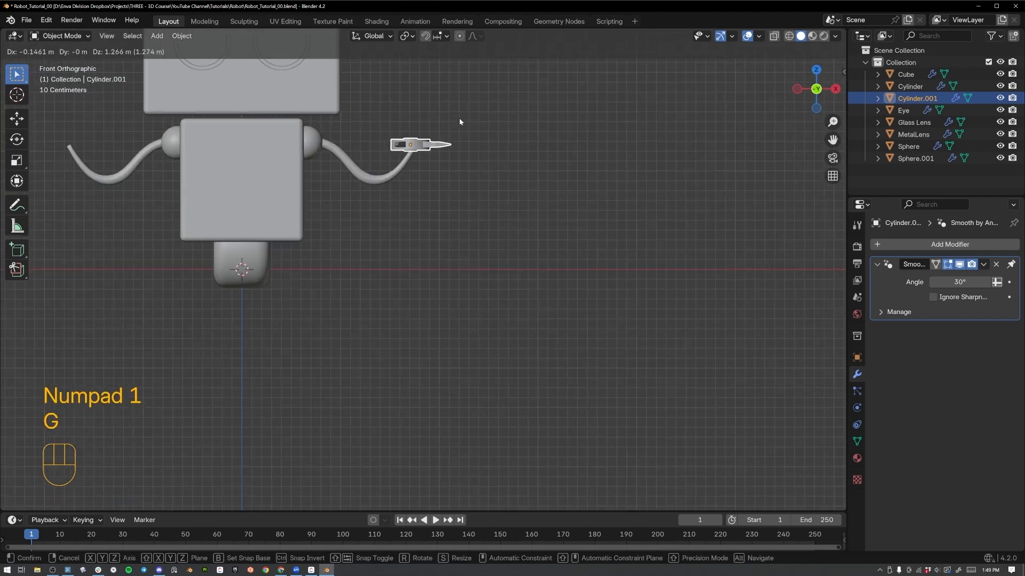
click(460, 119)
Try to rotate the hand freehand about the X axis until its fingers point upward.
middle_drag(503, 164, 556, 120)
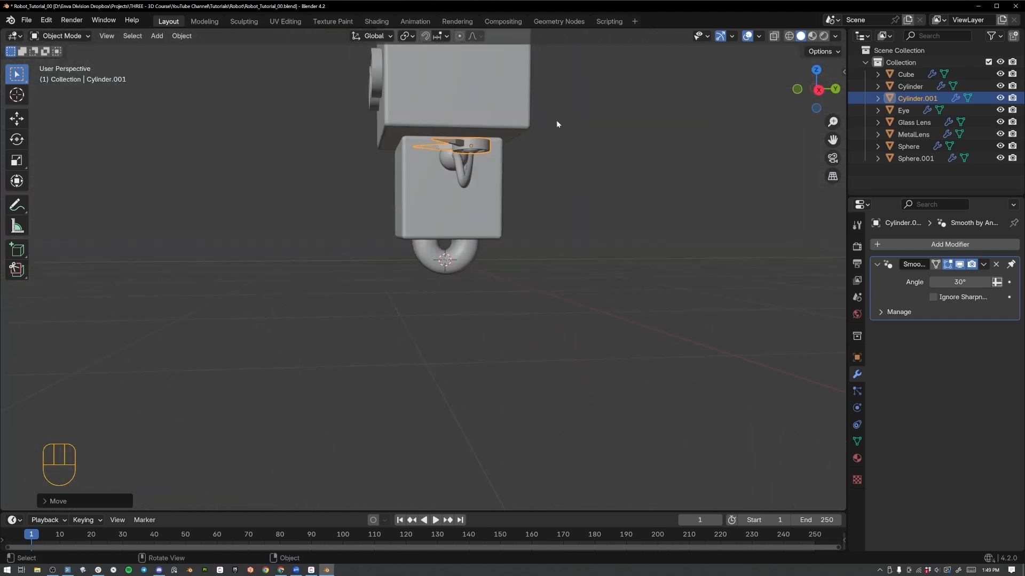
key(r)
key(x)
click(497, 235)
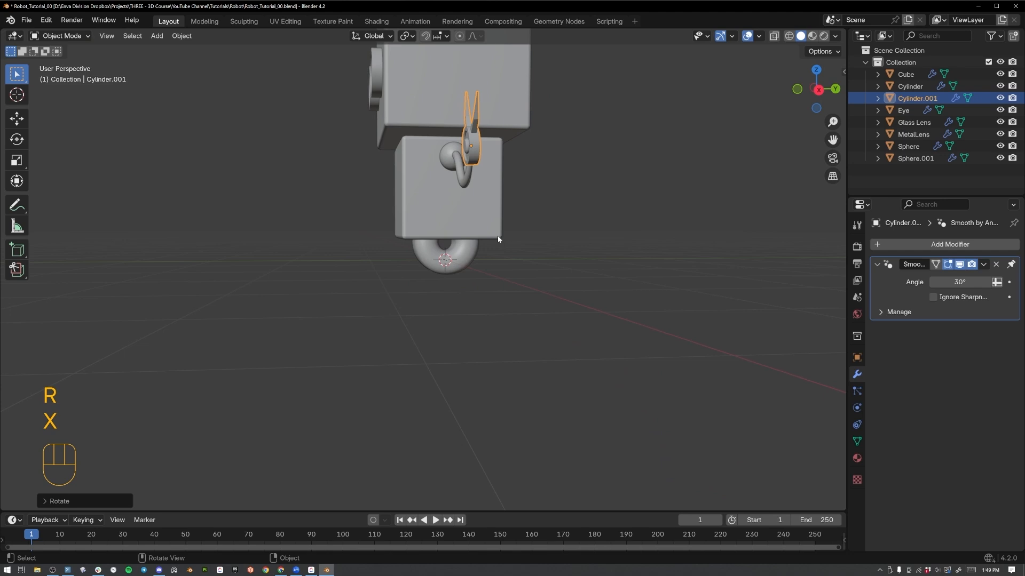
key(ctrl+z)
Rotate the hand 90° about the X axis plus another 180° about X so its fingers point upward.
key(r)
key(x)
key(9)
key(0)
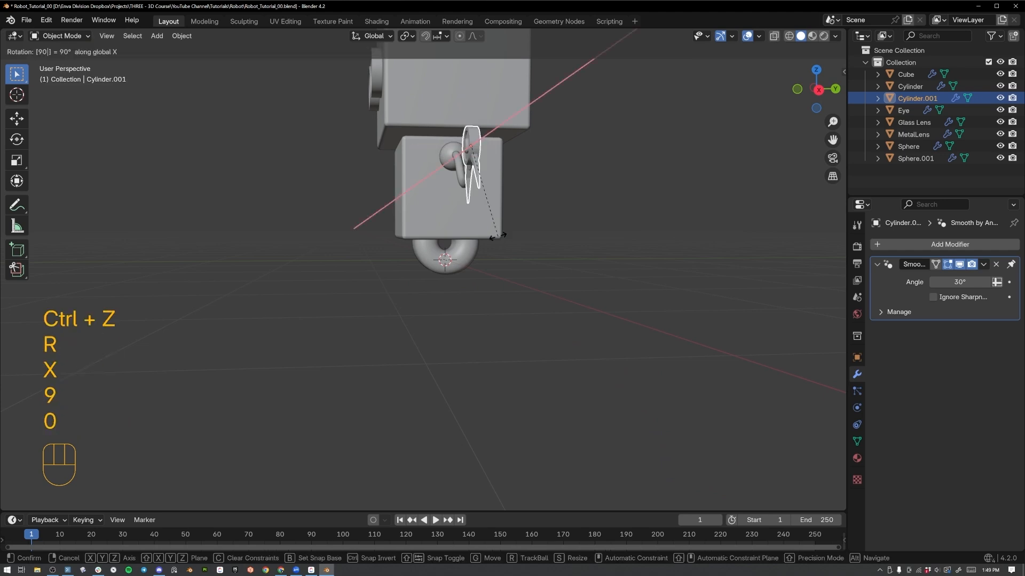
key(Return)
key(r)
key(x)
key(1)
key(8)
key(0)
key(Return)
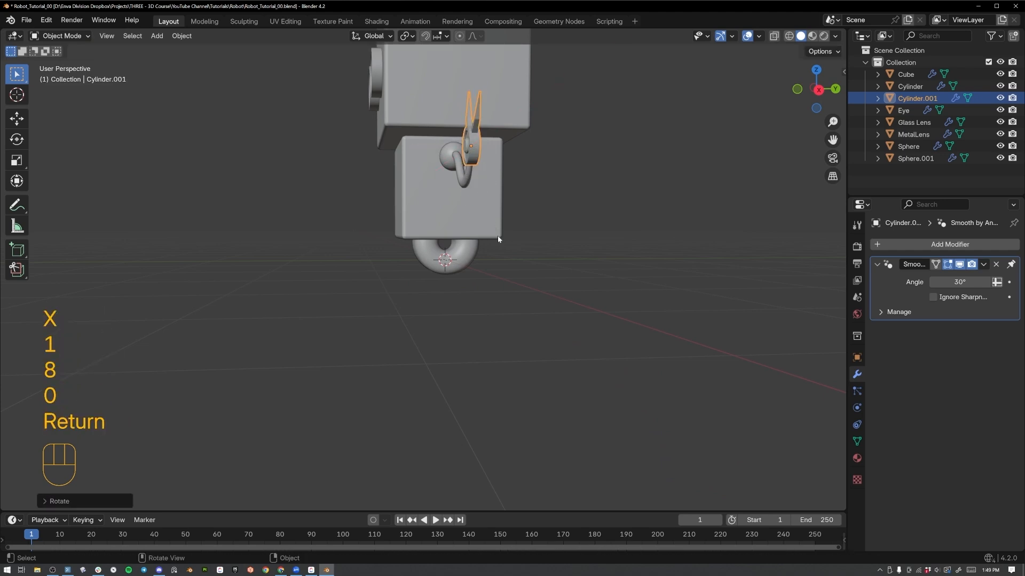
In front view, tilt the hand slightly and reposition it so the disc meets the arm's end.
middle_drag(481, 201, 603, 216)
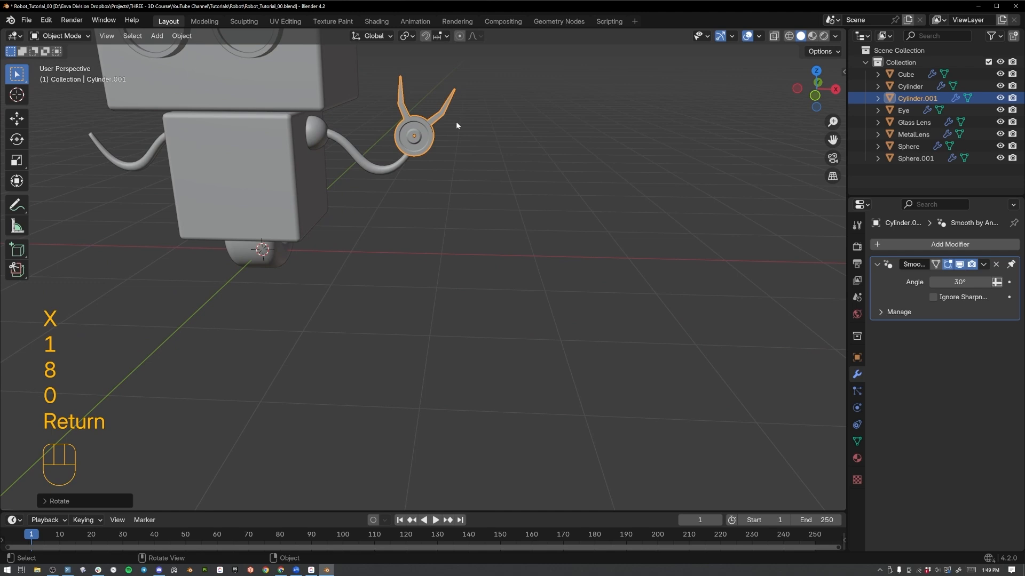
key(KP_1)
key(r)
key(g)
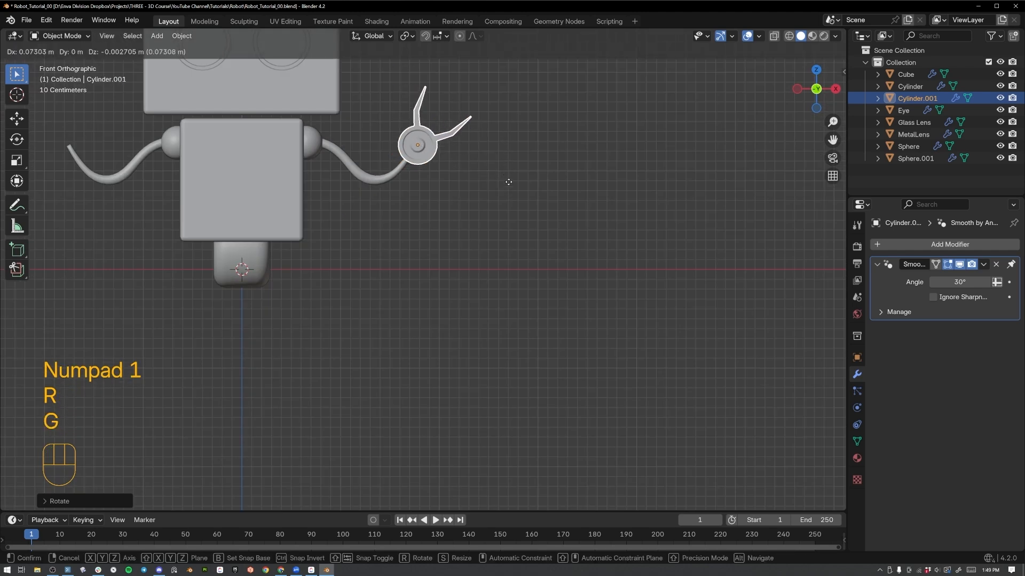
click(508, 184)
Add a Mirror modifier to the hand on the X axis with the body's Cube as the mirror object, and deselect the hand.
middle_drag(508, 184, 676, 204)
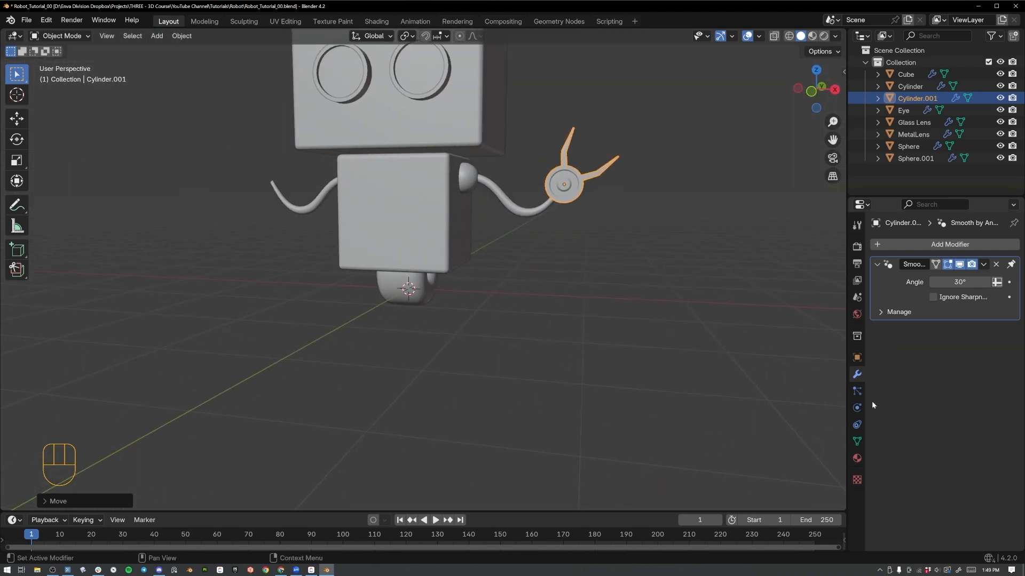
click(943, 246)
mouse_move(940, 248)
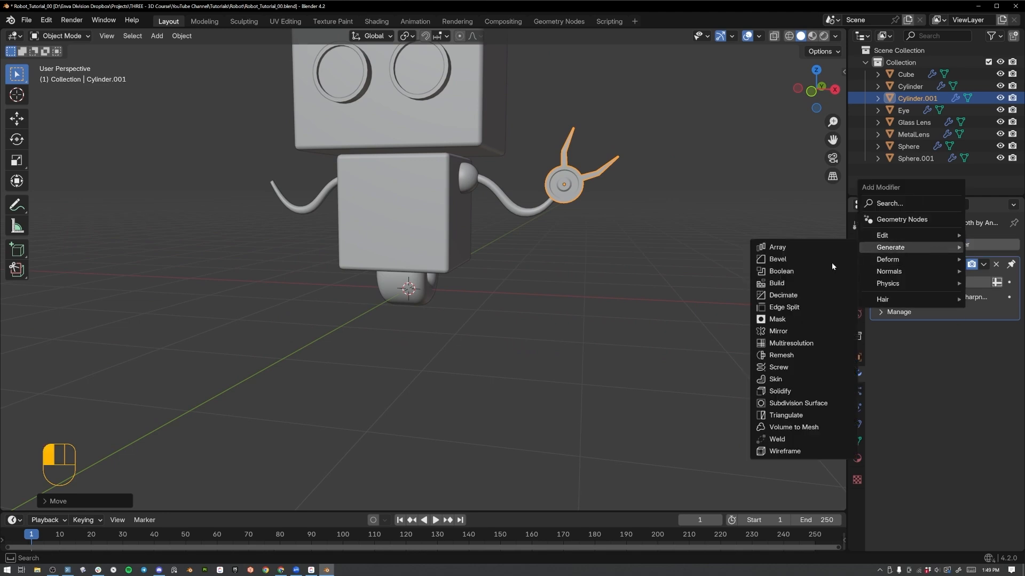
click(784, 332)
click(996, 326)
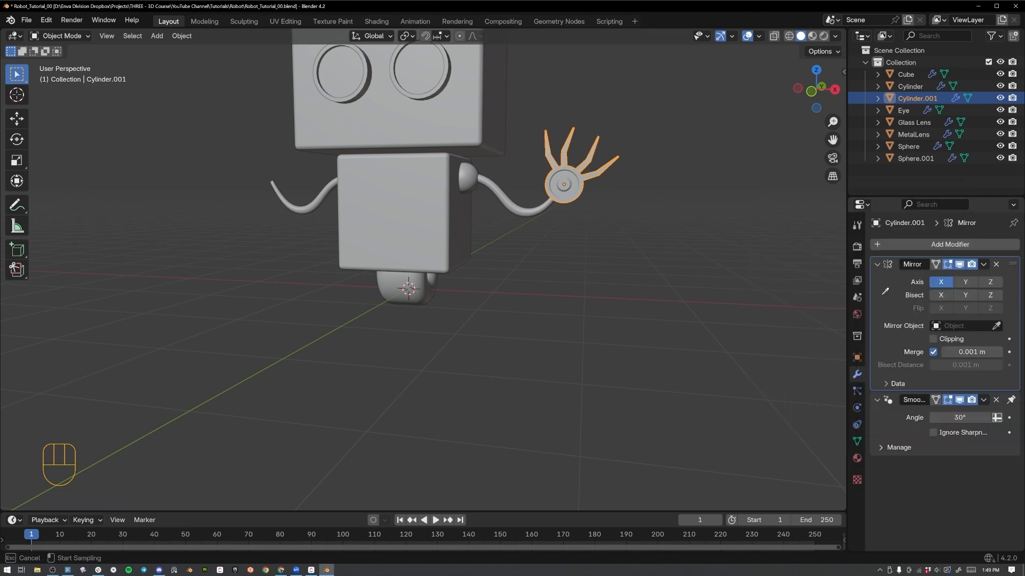
click(360, 181)
middle_drag(414, 167, 534, 255)
click(533, 253)
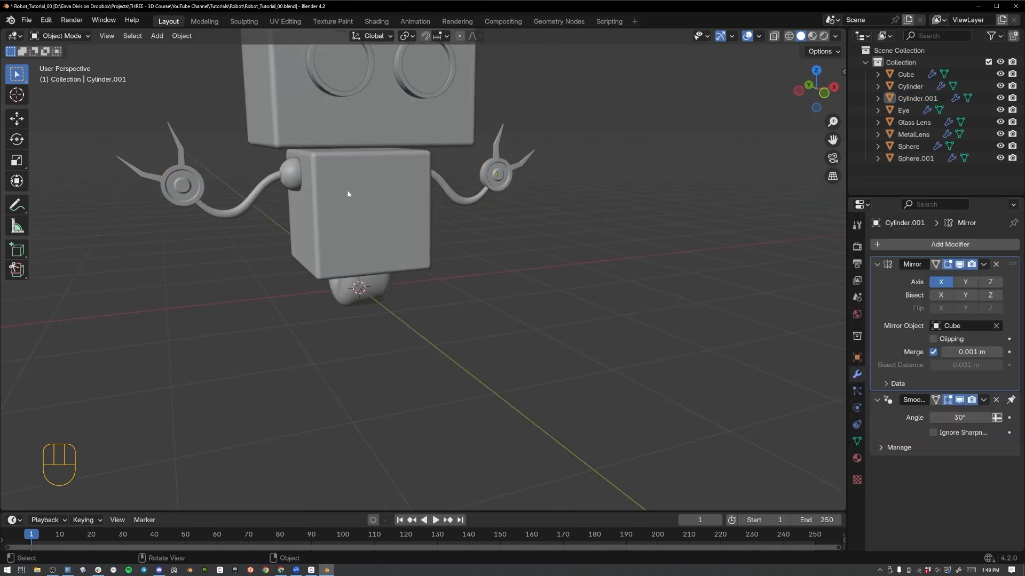
In front view, add a Bézier curve and raise it along Z to the lower edge of the robot's head.
middle_drag(348, 191, 517, 245)
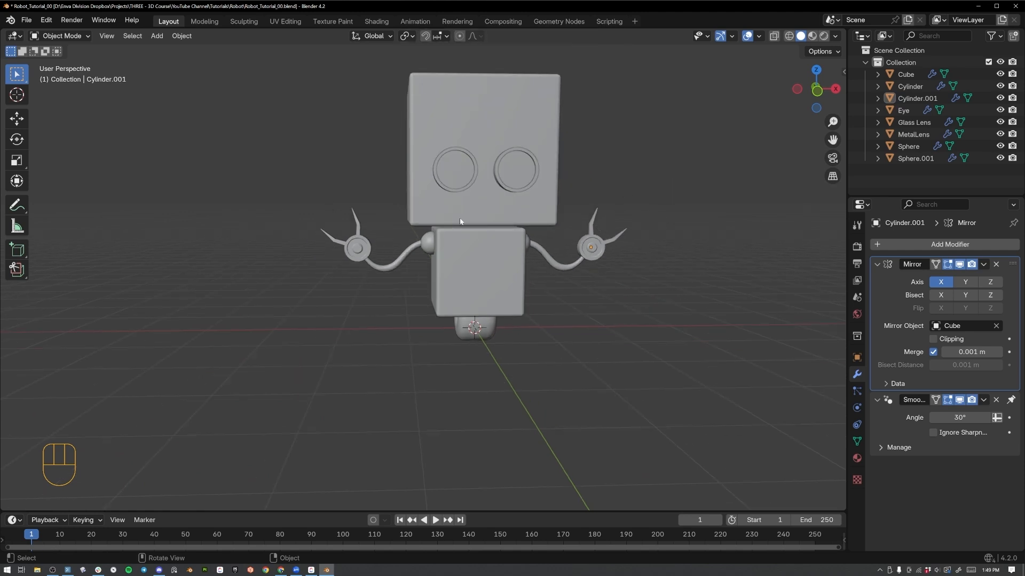
middle_drag(604, 217, 618, 54)
key(KP_1)
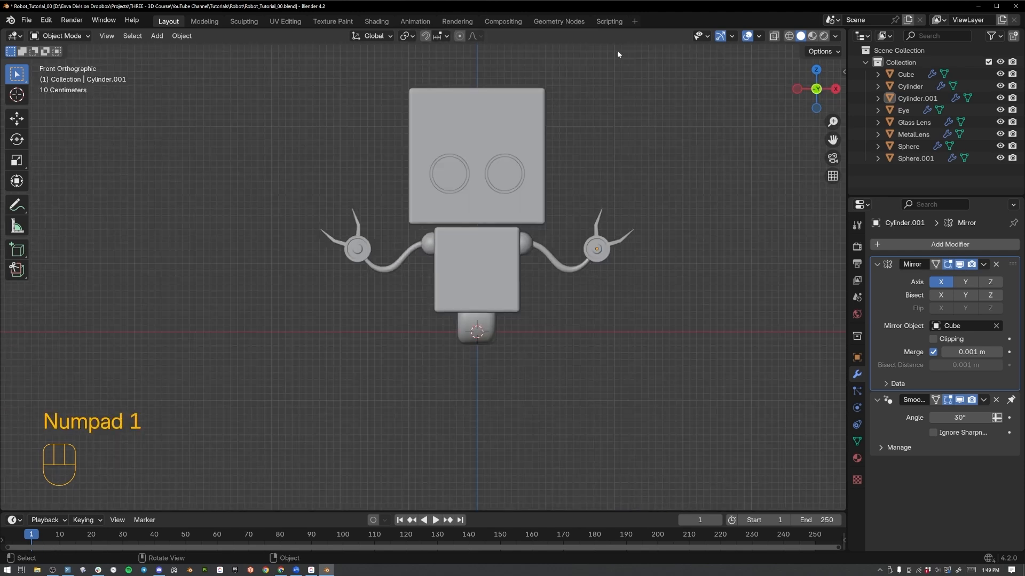
key(shift+a)
mouse_move(620, 66)
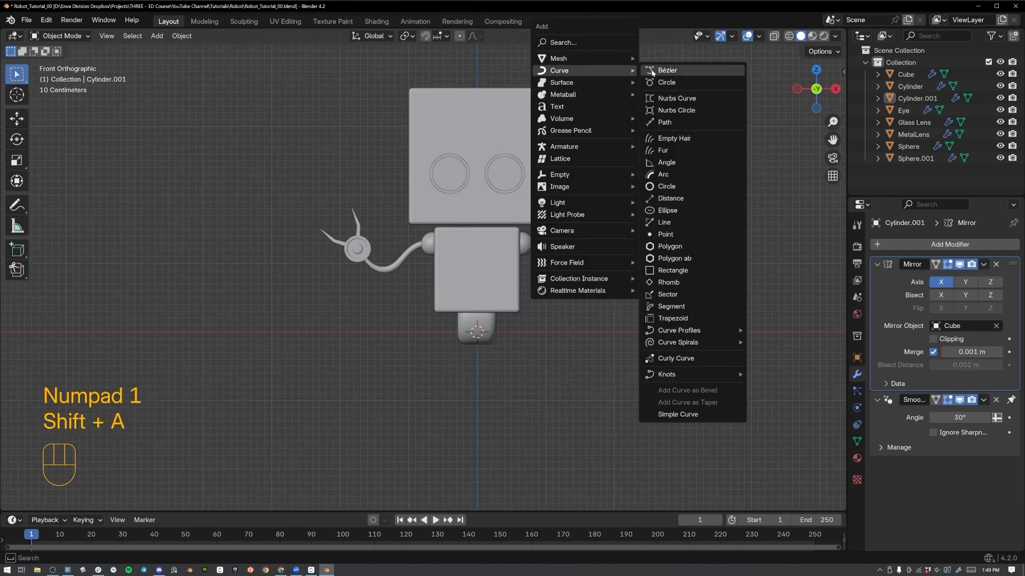
click(652, 71)
key(g)
key(z)
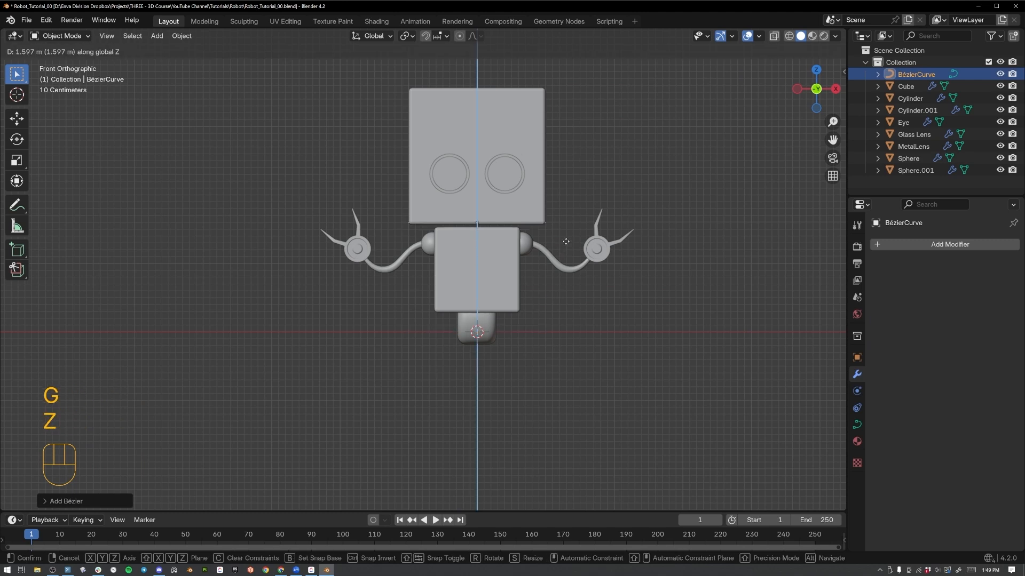
click(566, 241)
Move the curve about 1.4 m forward along Y, in front of the face, and rotate it 90° about the X axis.
middle_drag(391, 206, 548, 214)
key(g)
key(y)
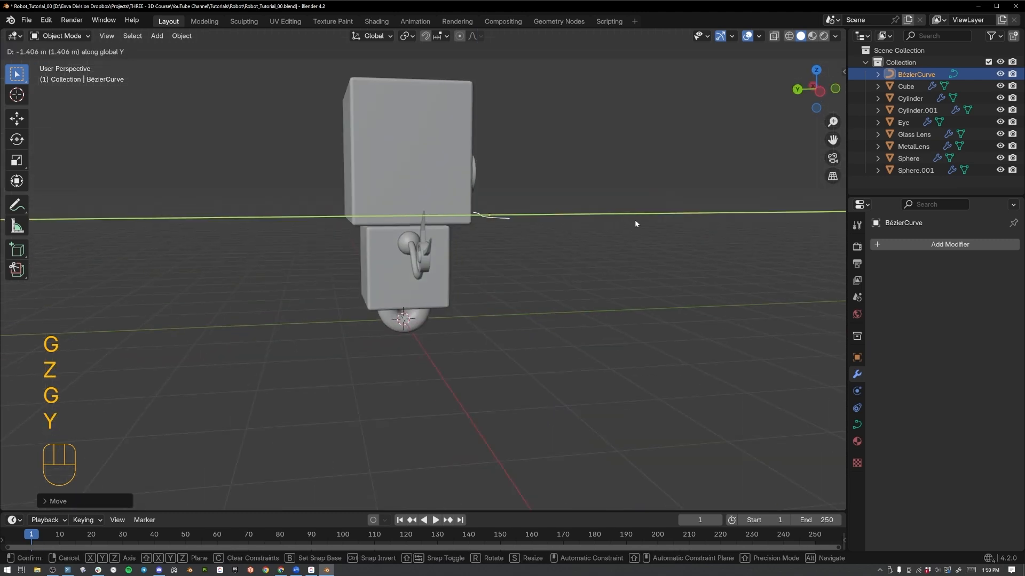
text(r)
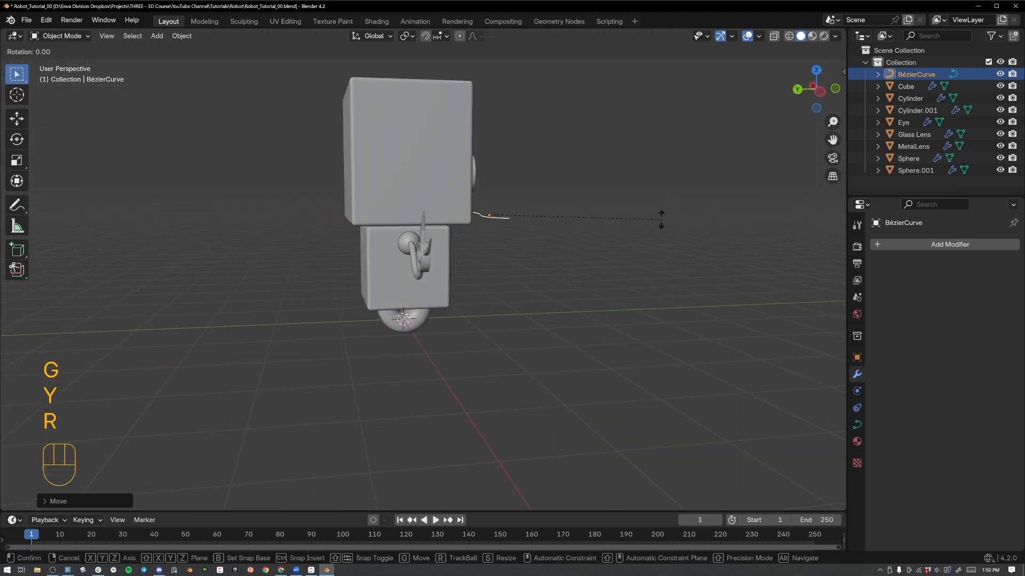
text(x90)
key(Return)
In front view, scale the curve down to mouth width and raise it along Z to sit beneath the eyes.
key(KP_1)
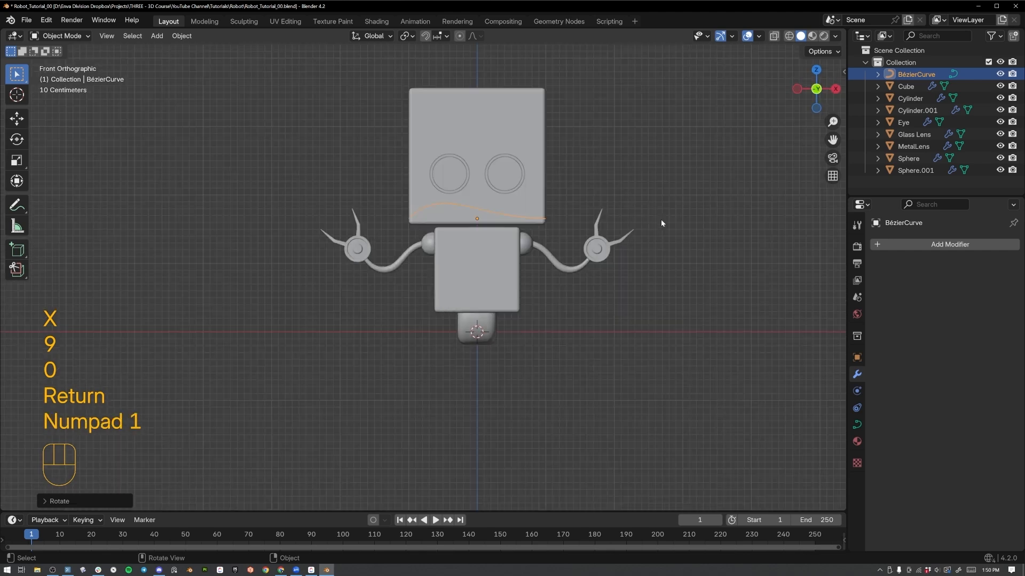
key(s)
click(572, 226)
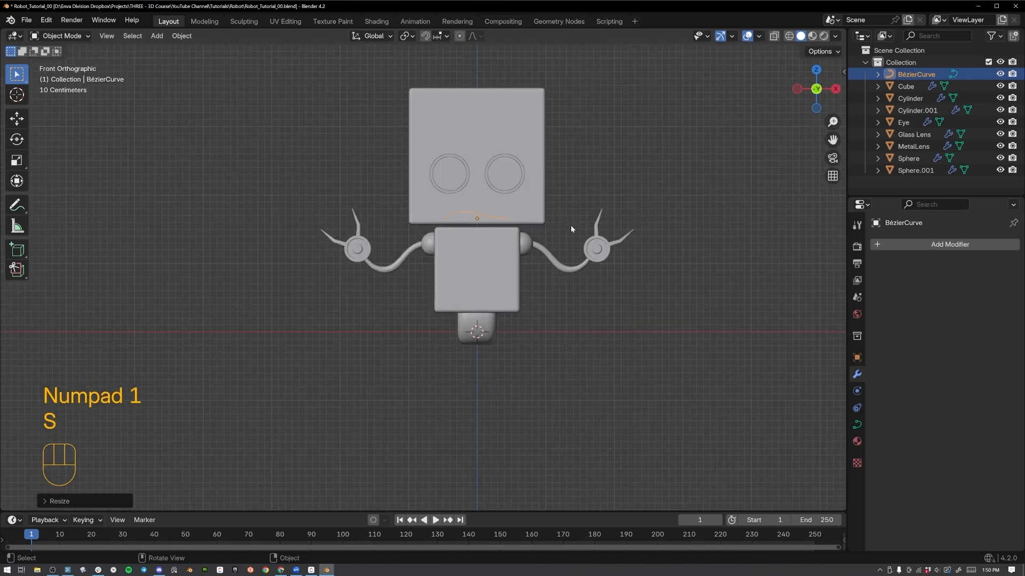
scroll(571, 225, up, 1)
key(g)
key(z)
click(576, 210)
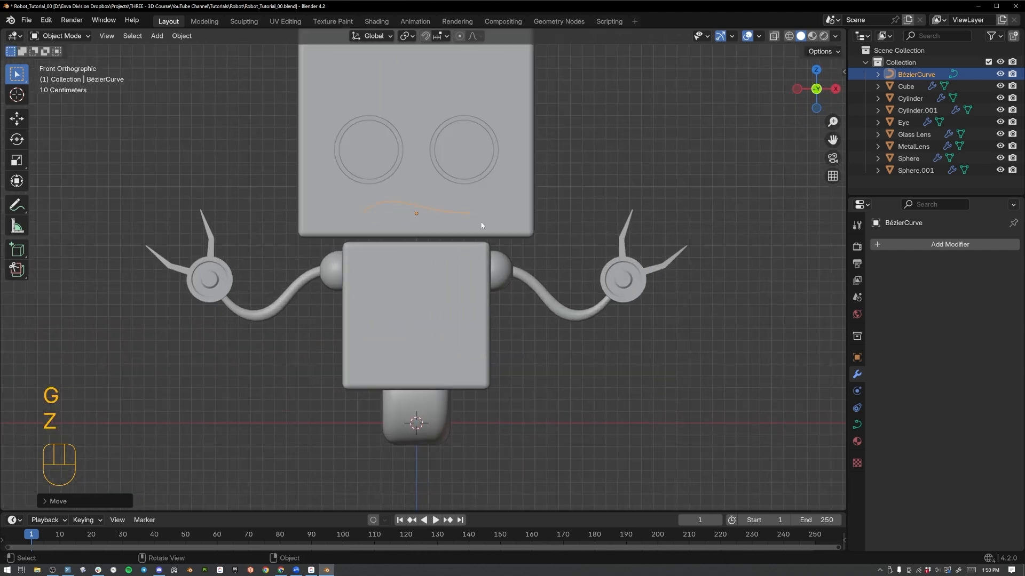
In Edit Mode, rotate and move the mouth curve's right end point so that side bends upward.
key(Tab)
scroll(613, 184, up, 3)
key(r)
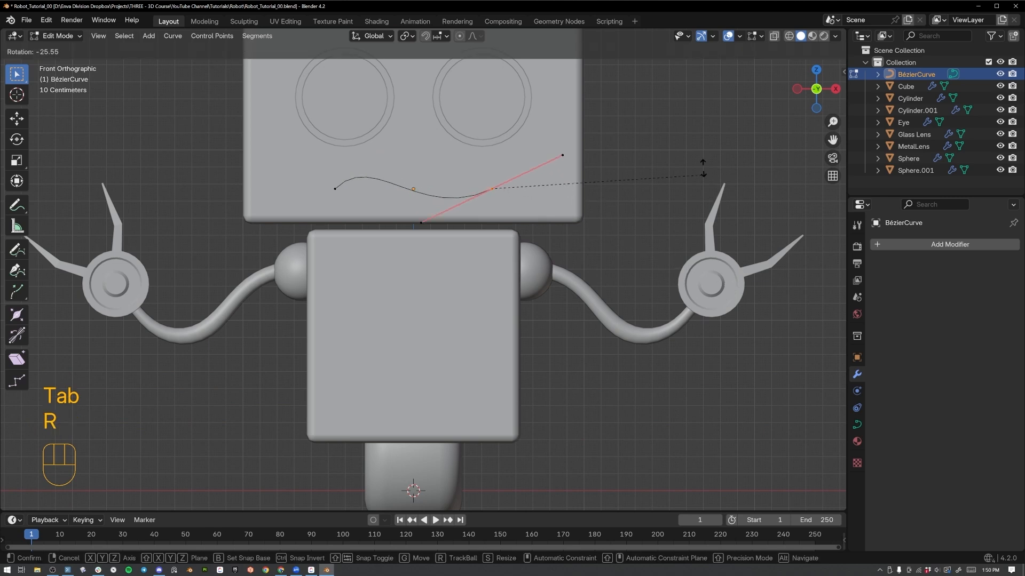
click(667, 130)
key(g)
click(551, 141)
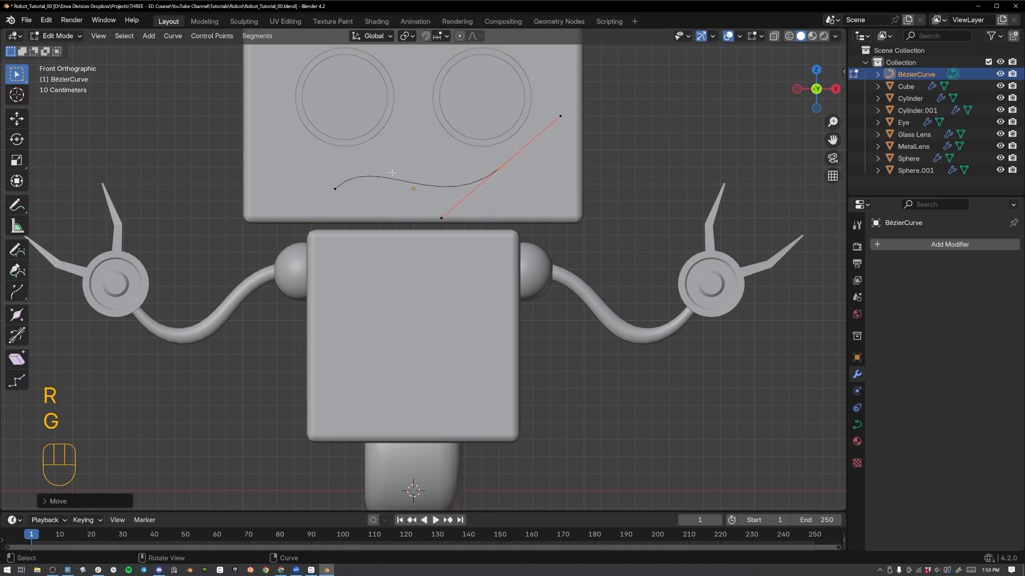
Rotate and reposition the mouth curve's left end point so the curve forms a smile.
click(333, 189)
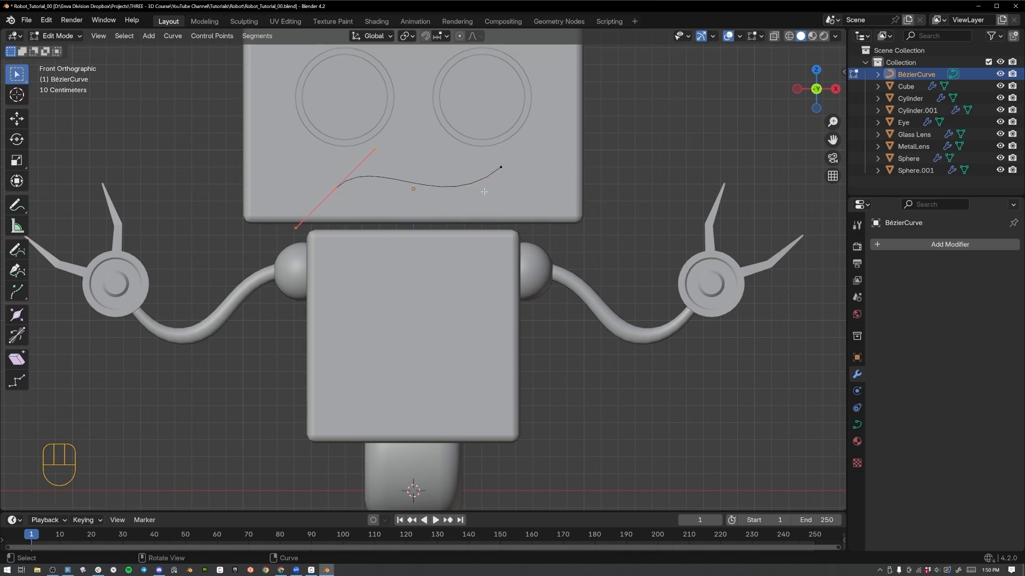
key(r)
click(325, 291)
key(g)
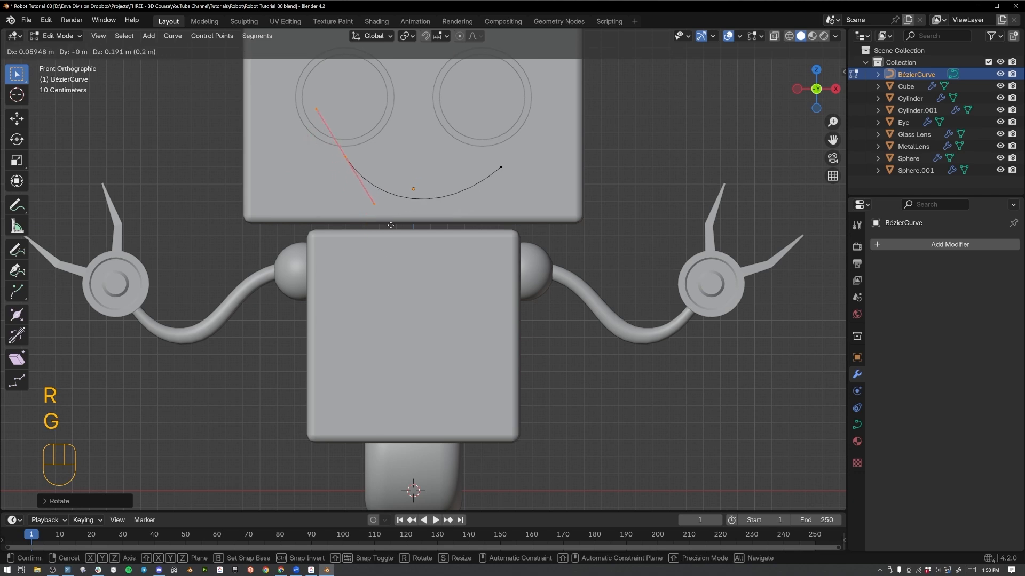
click(334, 163)
key(g)
key(r)
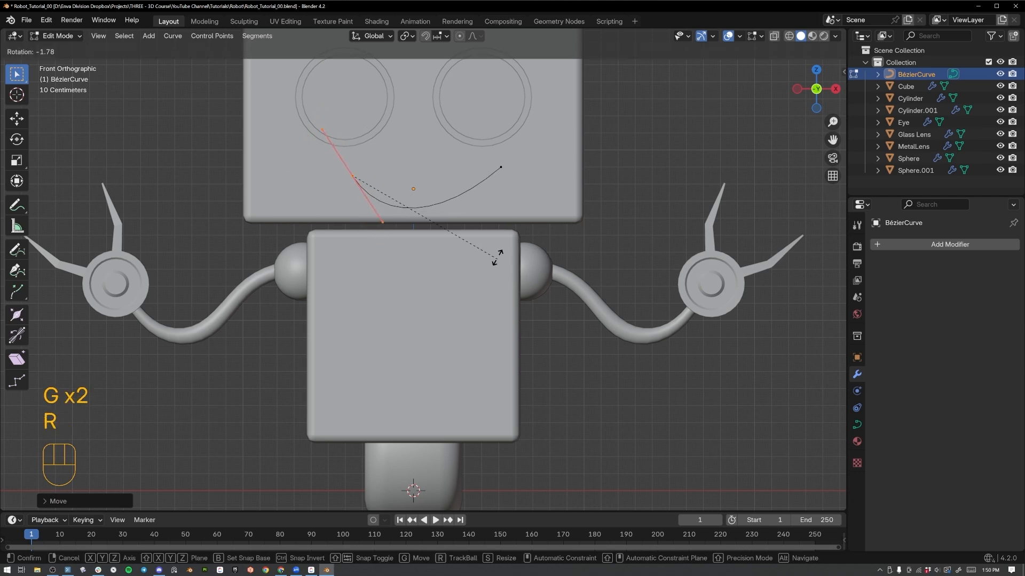
Fine-tune the rotation and position of the mouth curve's left end point to even out the smile, and leave Edit Mode.
click(487, 168)
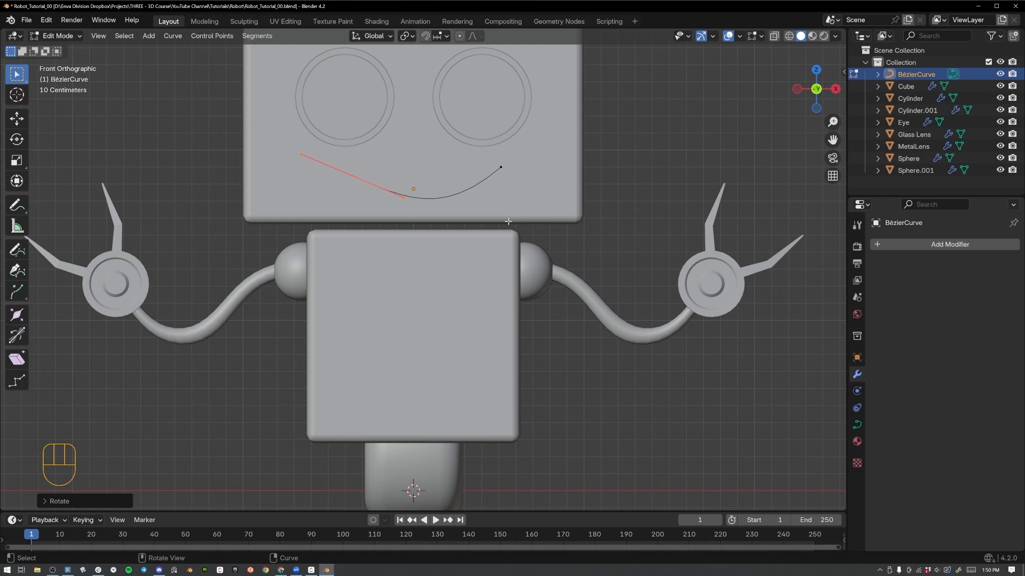
key(r)
click(500, 234)
key(g)
click(489, 228)
key(Tab)
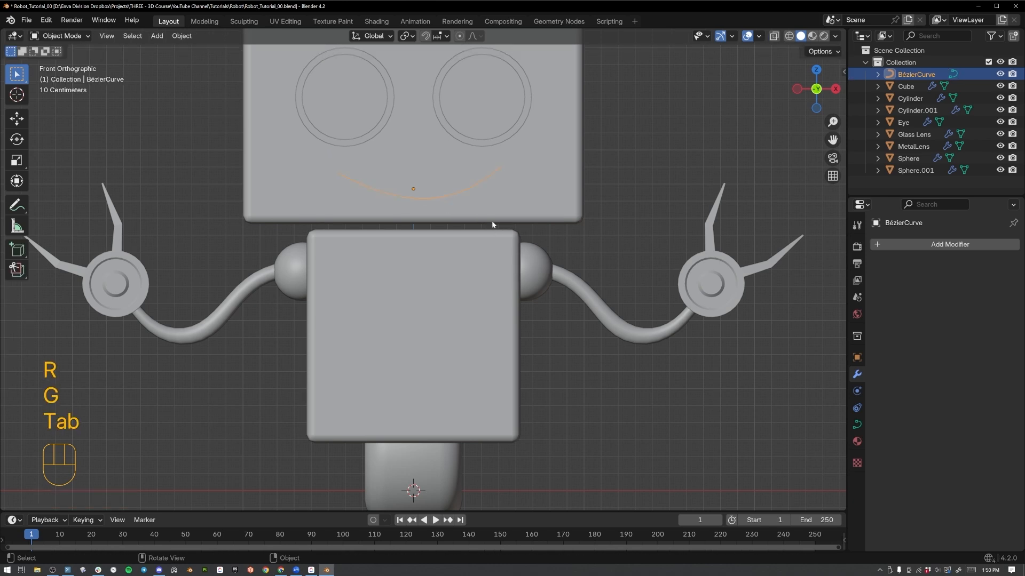
Turn the mouth curve into a round tube with a bevel depth of 0.08 m and filled caps.
click(857, 425)
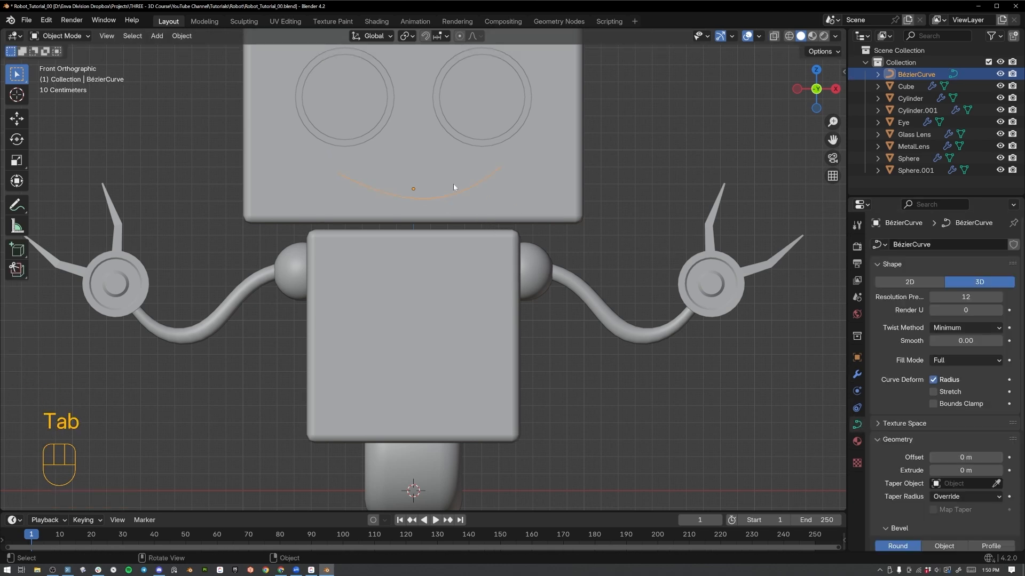
key(z)
mouse_move(545, 178)
middle_down()
mouse_move(624, 230)
mouse_move(826, 408)
middle_up()
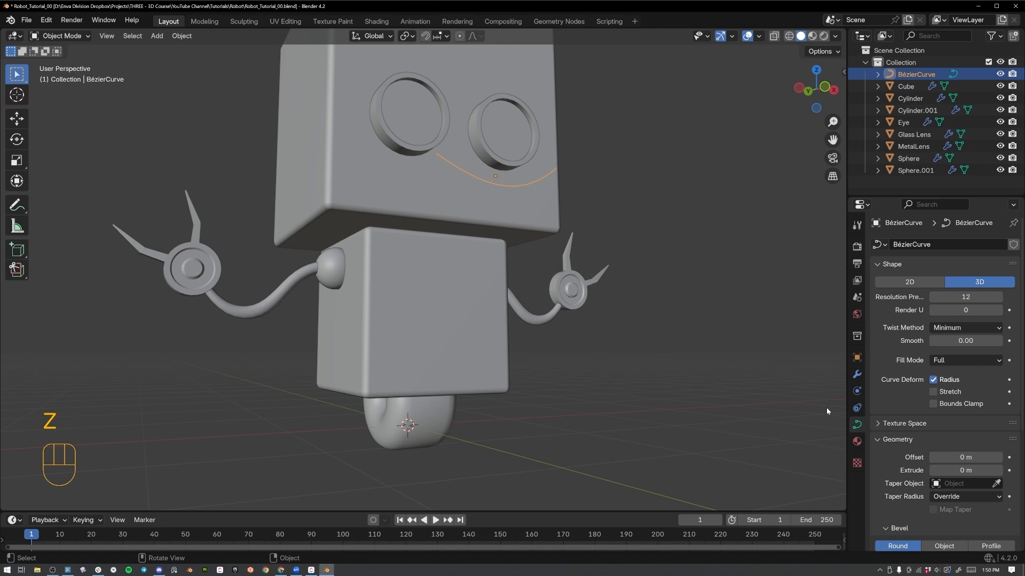
scroll(915, 458, down, 3)
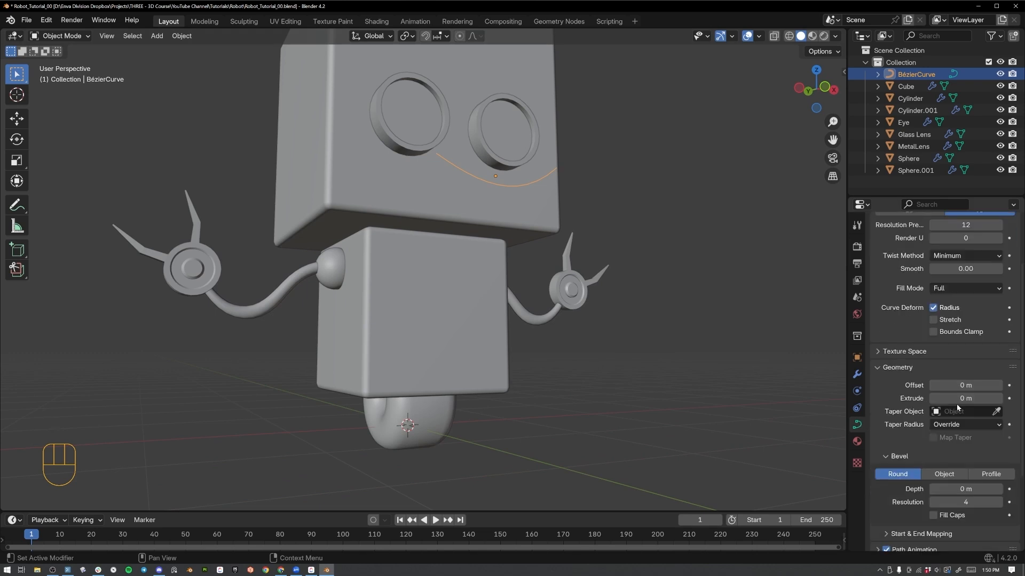
shift+drag(950, 489, 978, 489)
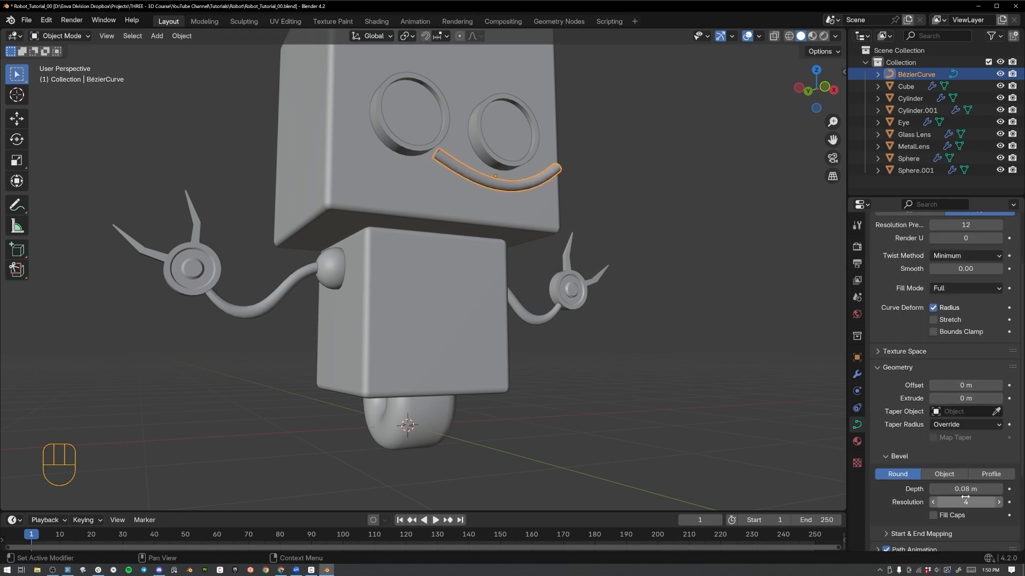
Move the mouth tube about 0.52 m back along the Y axis toward the robot's face.
middle_drag(598, 207, 592, 250)
key(g)
key(y)
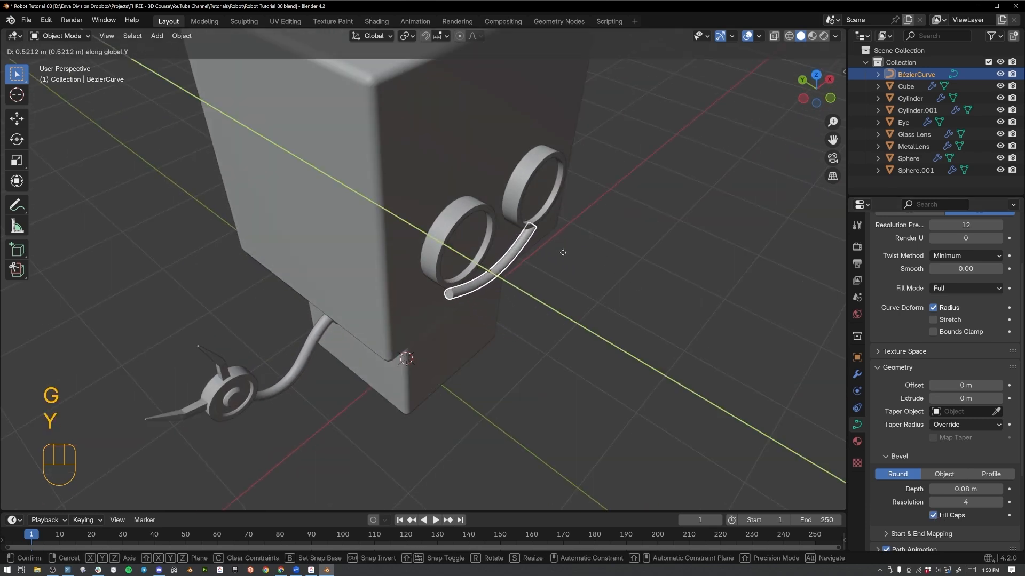
click(563, 251)
In front view, scale the mouth down slightly and set its bevel depth to 0.059 m.
key(KP_1)
key(s)
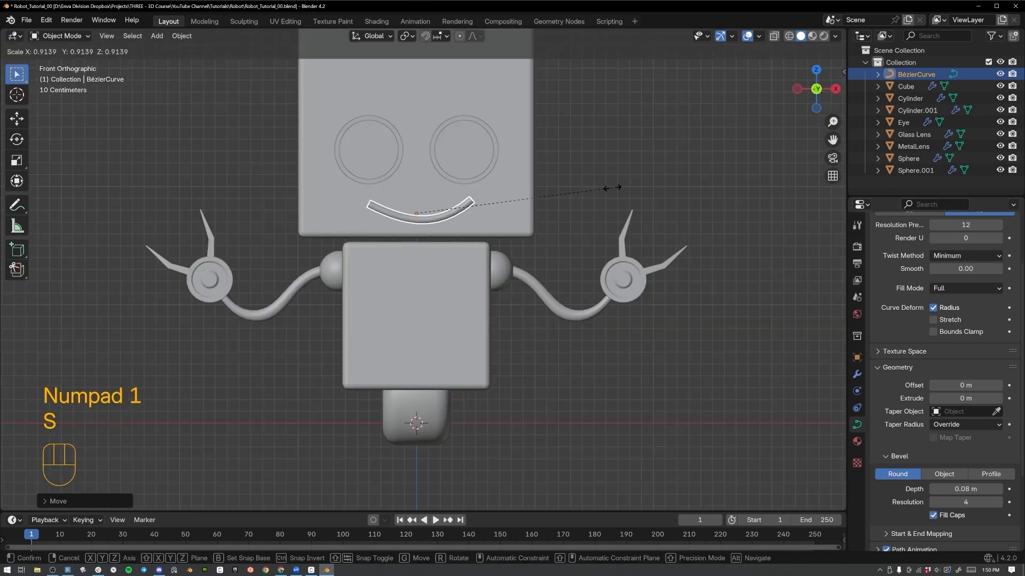
click(582, 195)
key(shift)
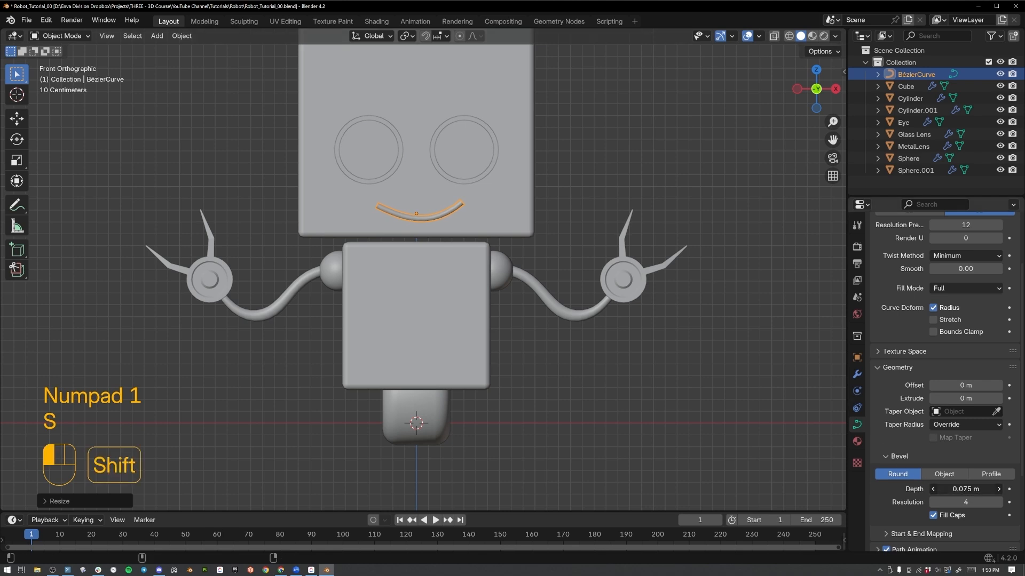
shift+drag(965, 488, 950, 488)
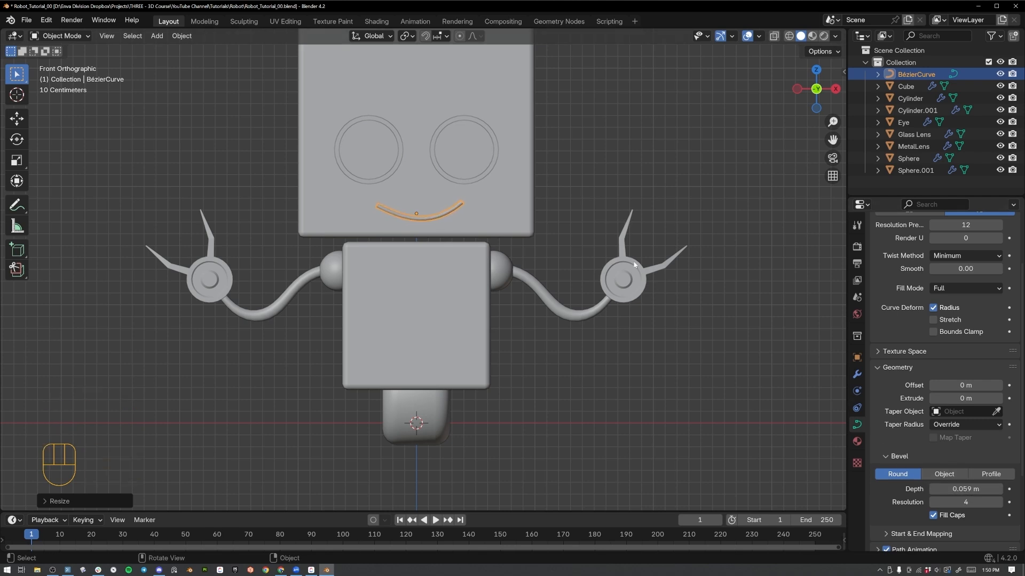
Save the file and switch the viewport to Material Preview shading.
middle_drag(512, 229, 639, 207)
key(ctrl+s)
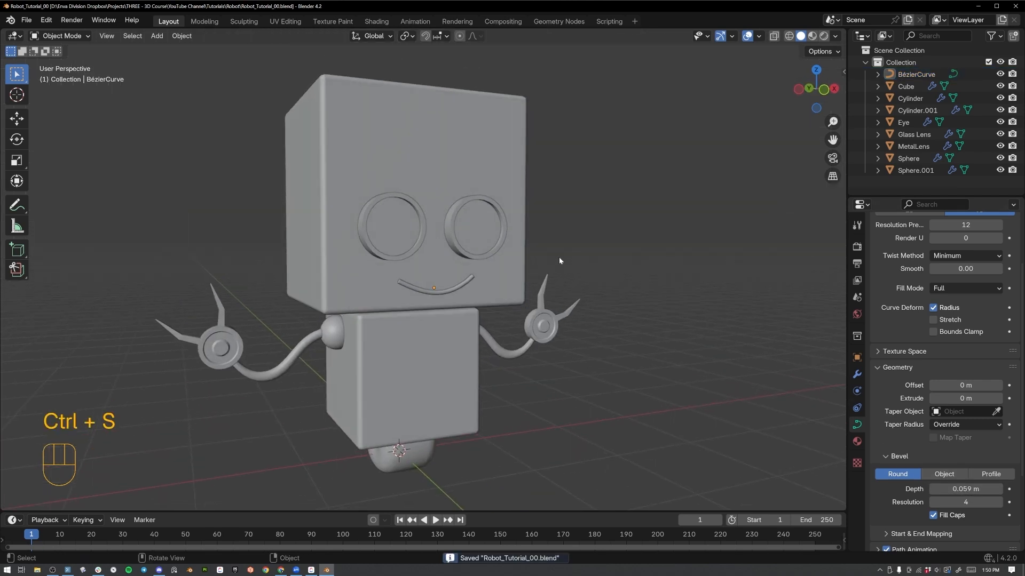
scroll(555, 261, down, 3)
middle_drag(544, 240, 522, 216)
shift+middle_drag(405, 292, 438, 181)
shift+middle_drag(457, 143, 447, 205)
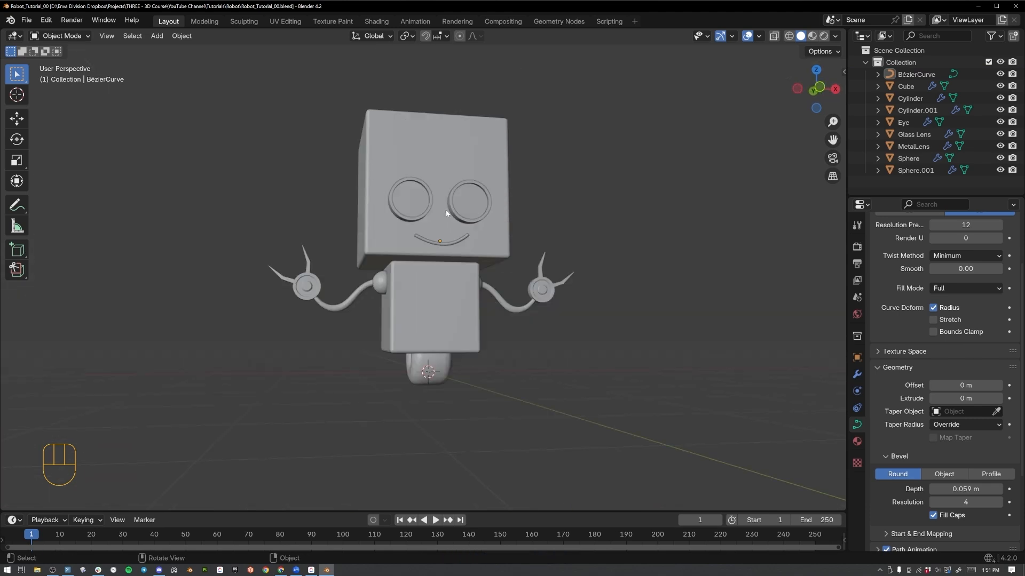
key(z)
middle_drag(445, 291, 470, 320)
Rename the material on the robot's head and body as Metal, saving the file along the way.
click(434, 303)
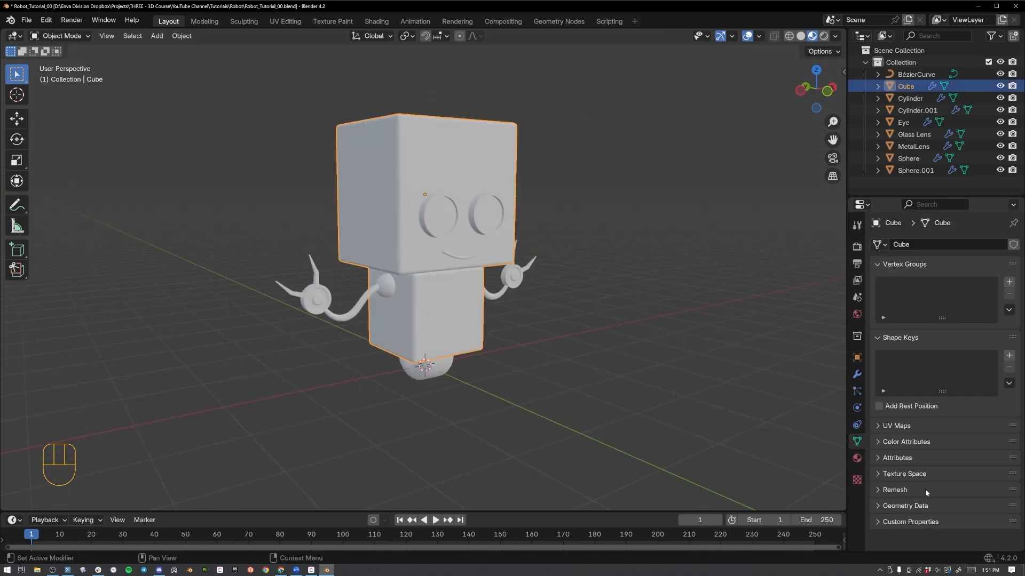
click(857, 459)
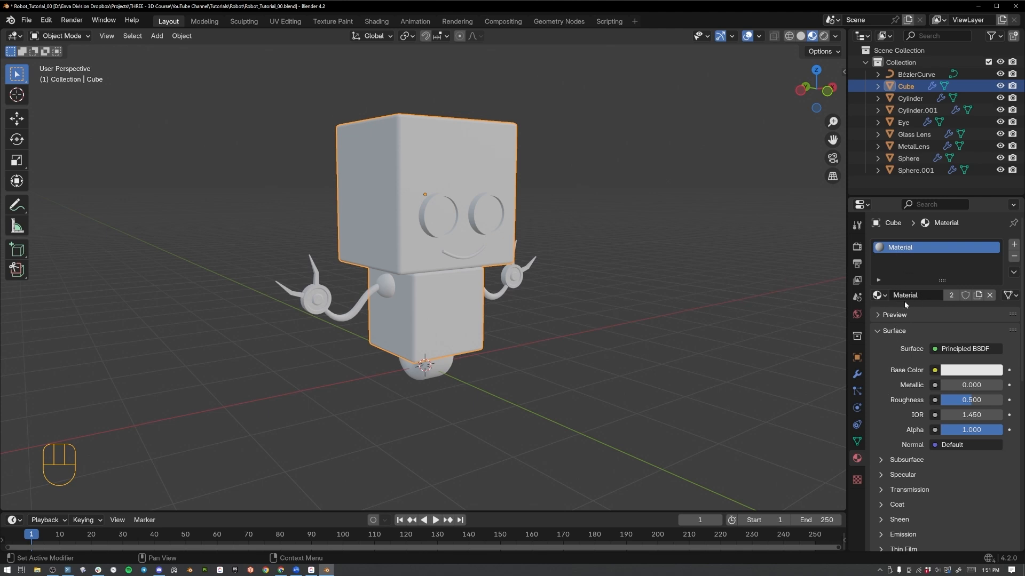
key(alt+a)
key(ctrl+s)
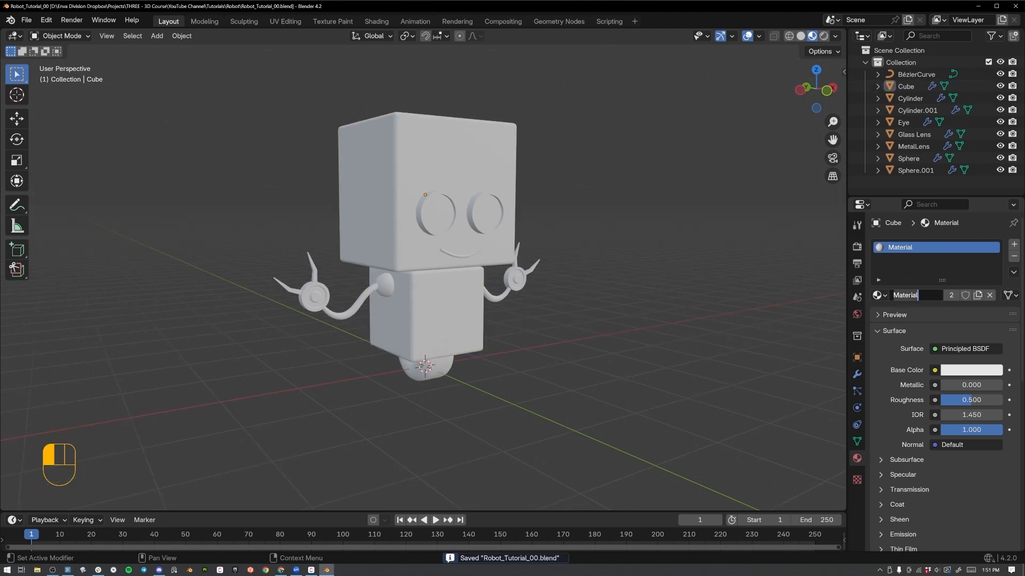
text(Met)
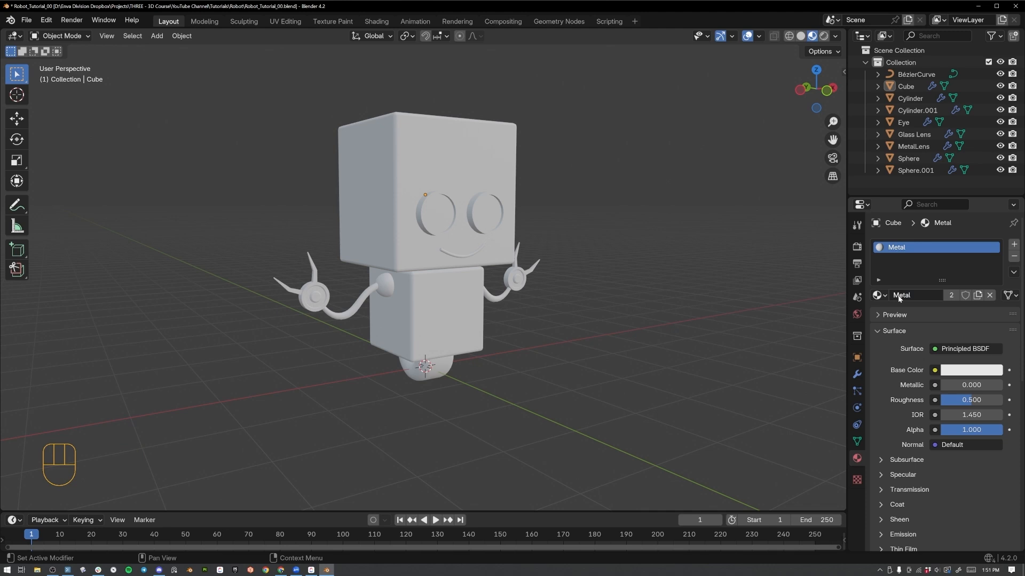
Darken the Metal material's base color to a gray with an HSV value of 0.5.
click(966, 374)
drag(990, 192, 991, 204)
click(963, 340)
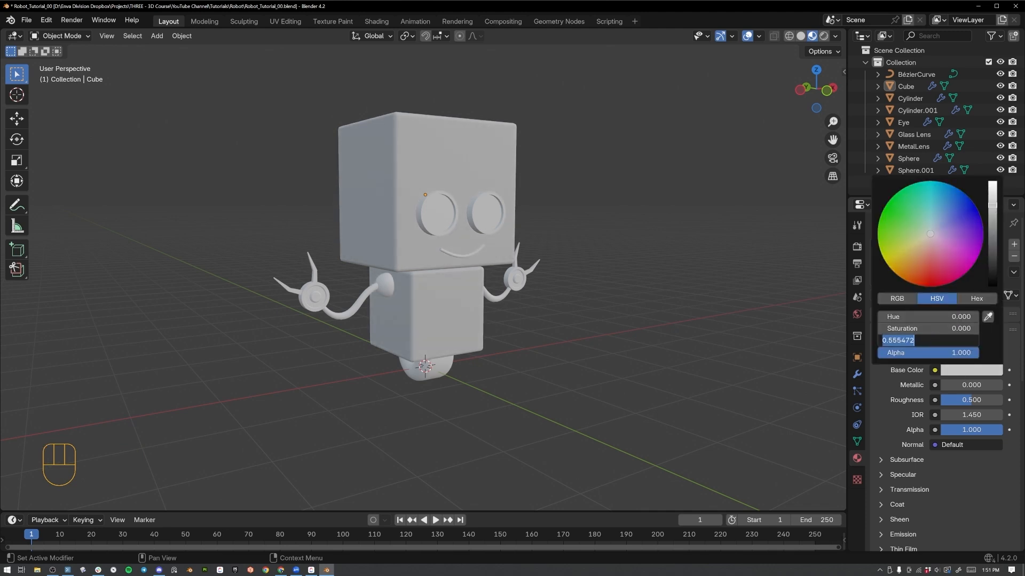
text(.5)
key(Return)
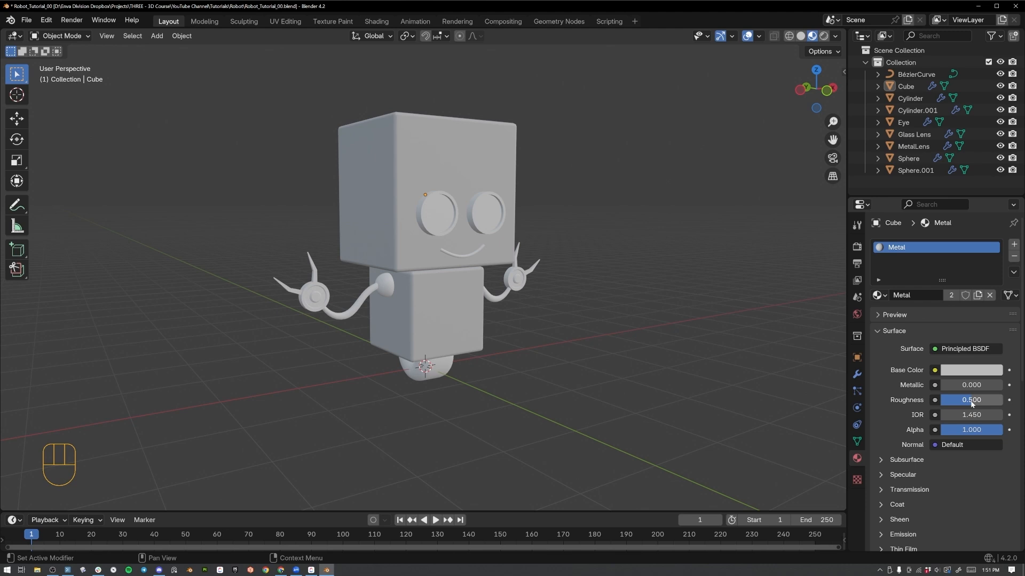
Set the Metal material's roughness to 0.25 and its metallic value to 1.
drag(972, 403, 971, 403)
click(971, 403)
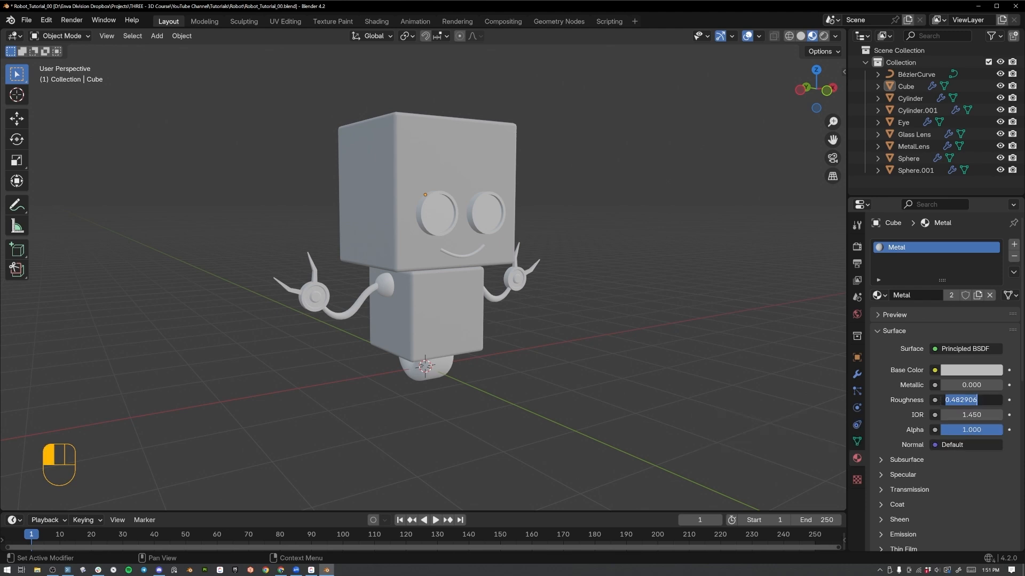
text(.25)
key(Return)
click(970, 386)
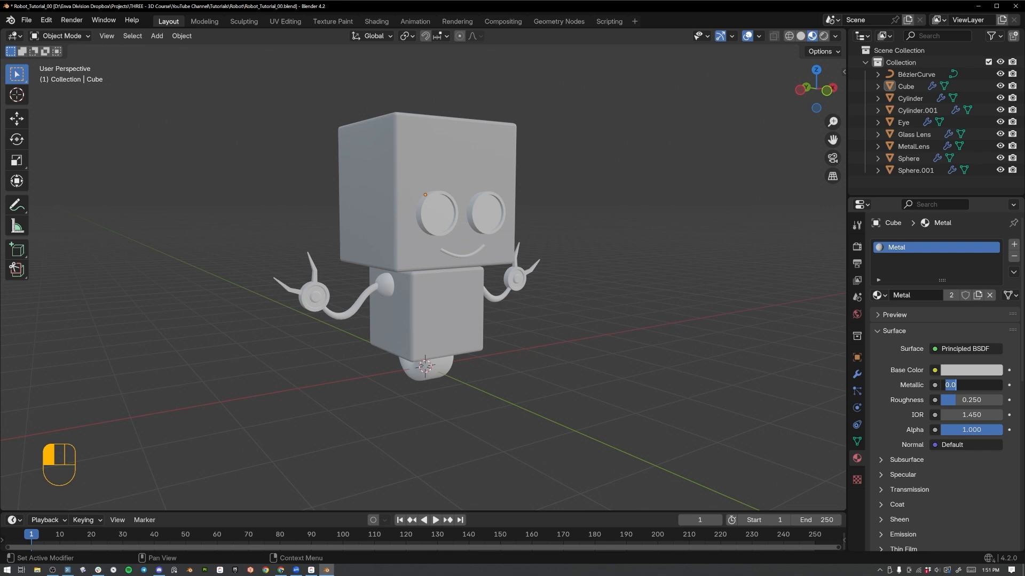
key(Return)
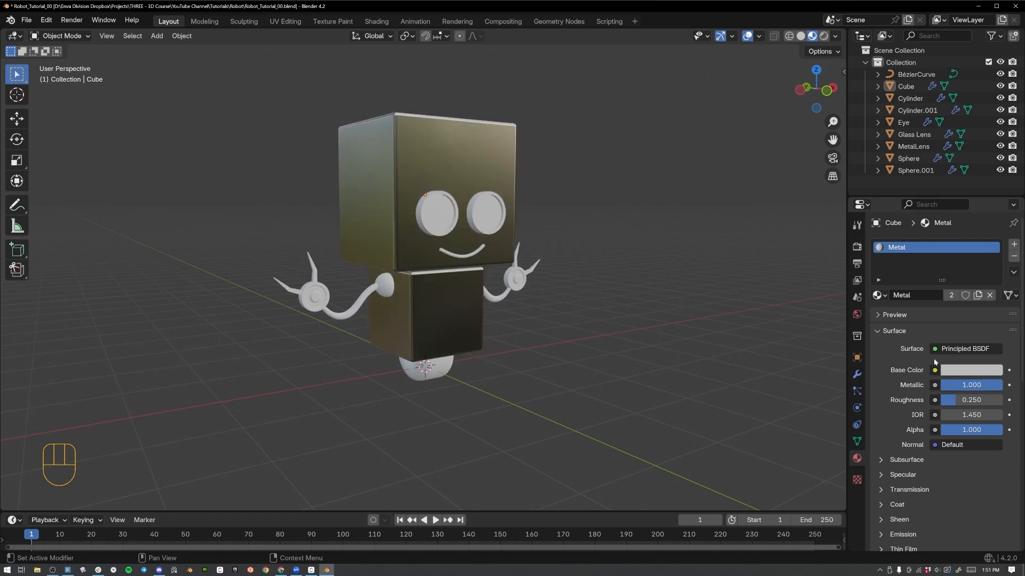
Select all robot parts with the head and body as the active object, and link the Metal material to them.
middle_drag(504, 335, 480, 337)
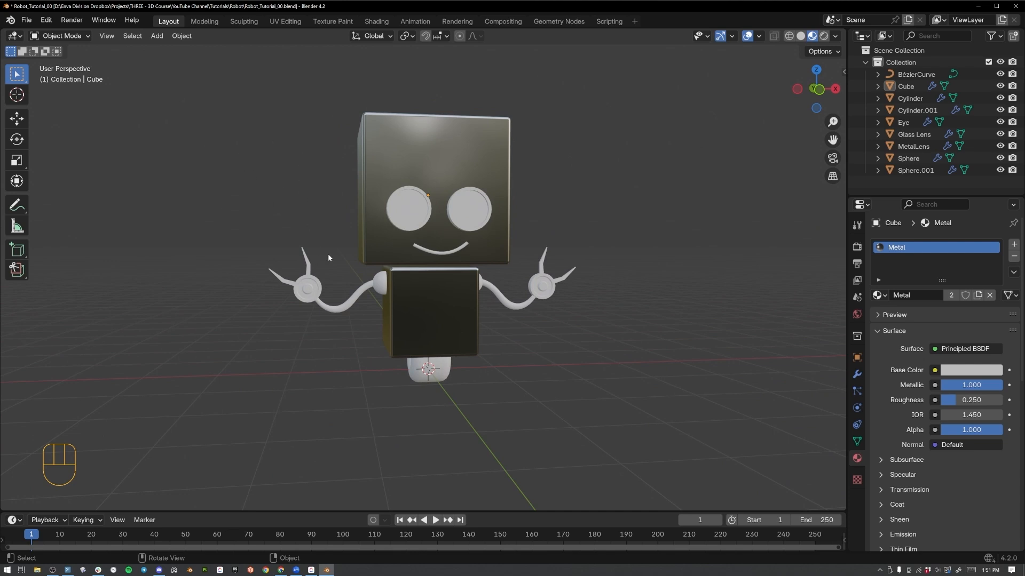
drag(251, 171, 582, 378)
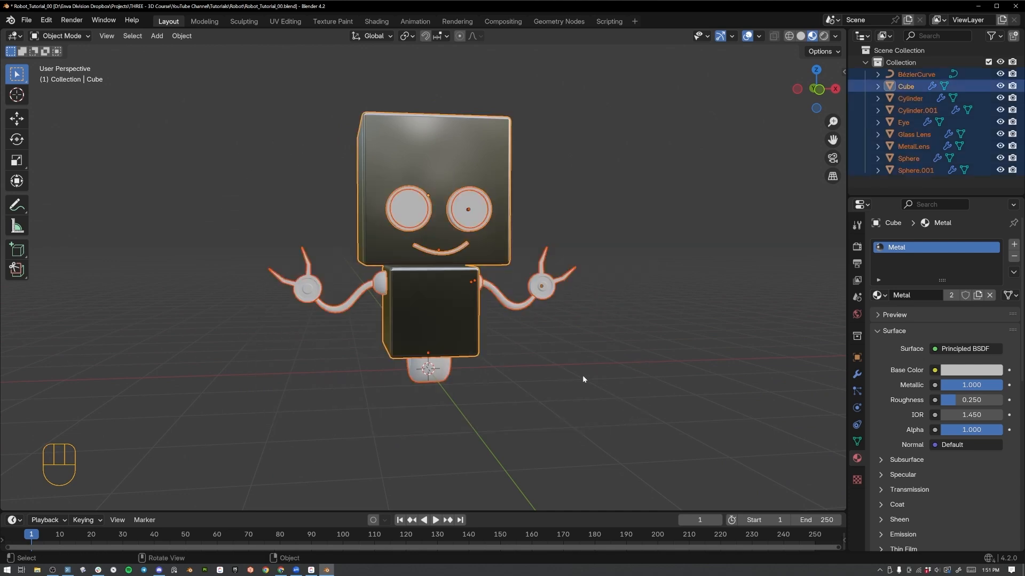
shift+click(379, 139)
shift+click(374, 146)
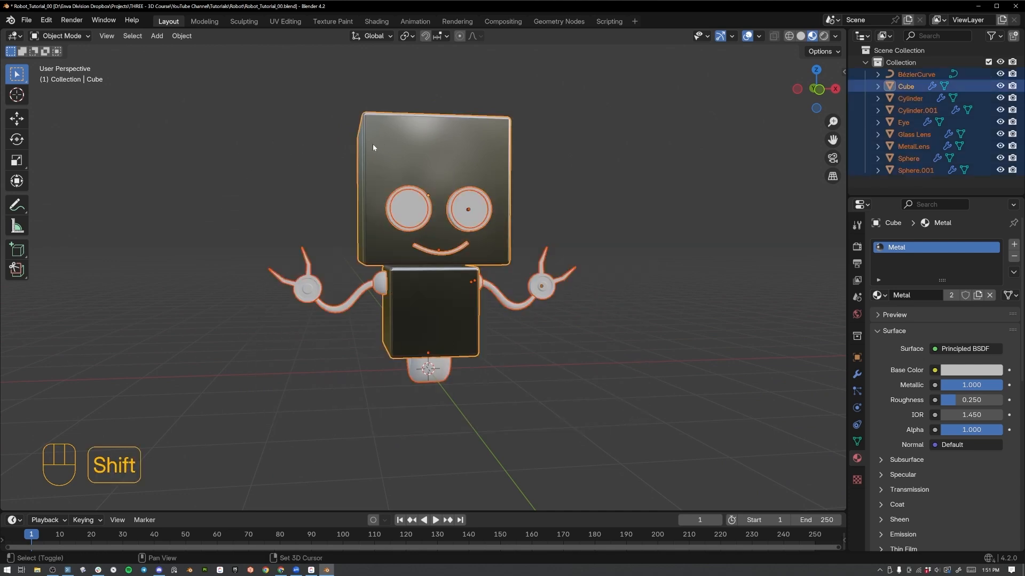
middle_drag(405, 131, 457, 141)
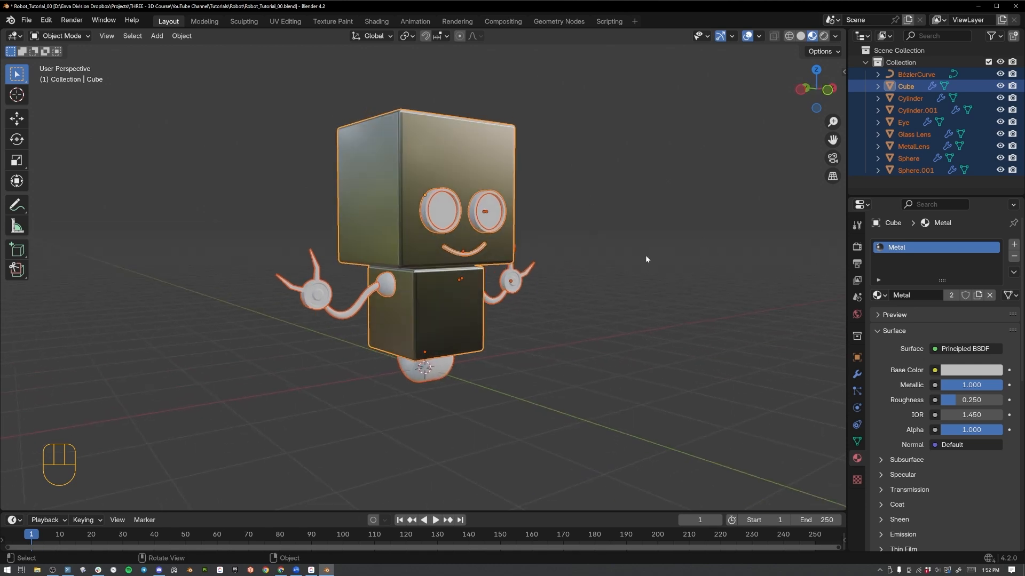
key(ctrl+l)
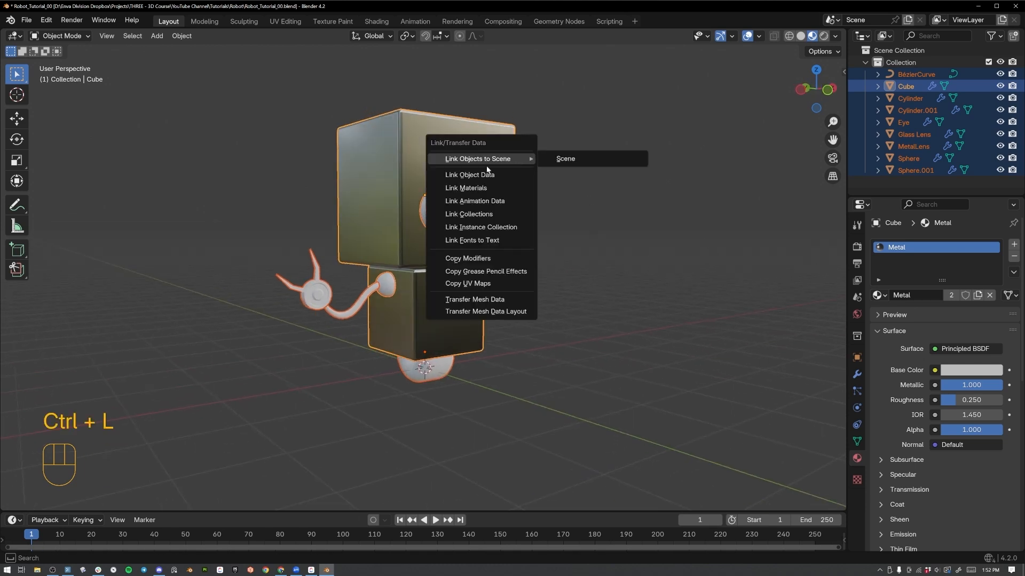
click(486, 187)
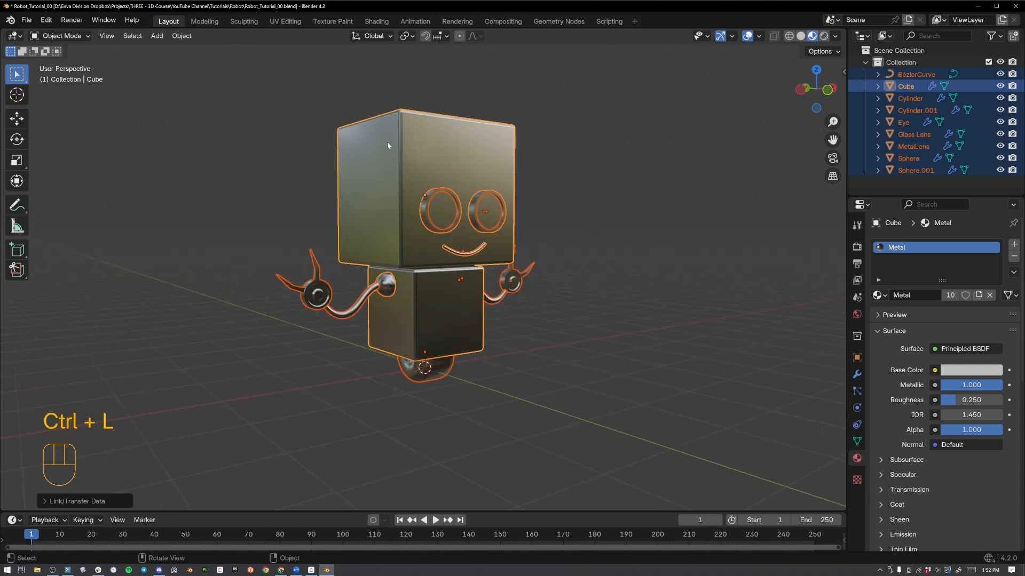
Replace the Metal material on the wheel cylinder under the body with a new material named Rubber.
middle_drag(388, 144, 419, 200)
click(538, 284)
middle_drag(523, 283, 454, 237)
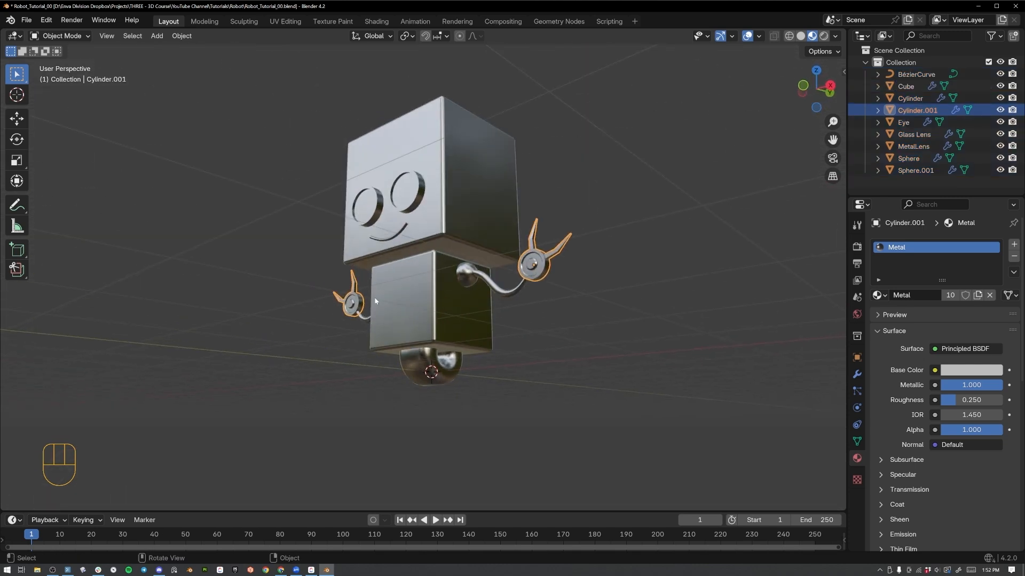
middle_drag(375, 301, 452, 364)
click(427, 355)
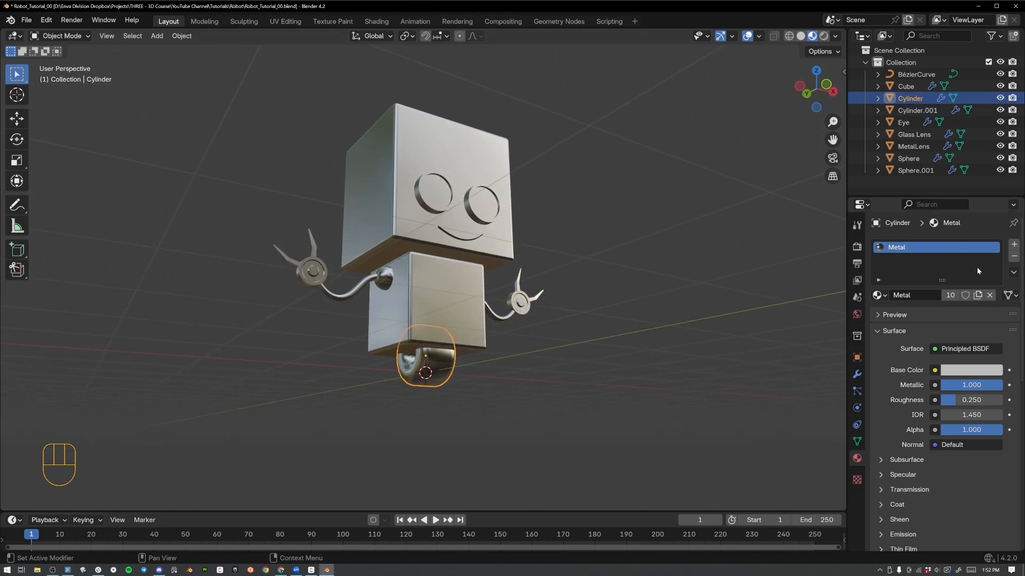
click(990, 294)
click(922, 295)
click(915, 295)
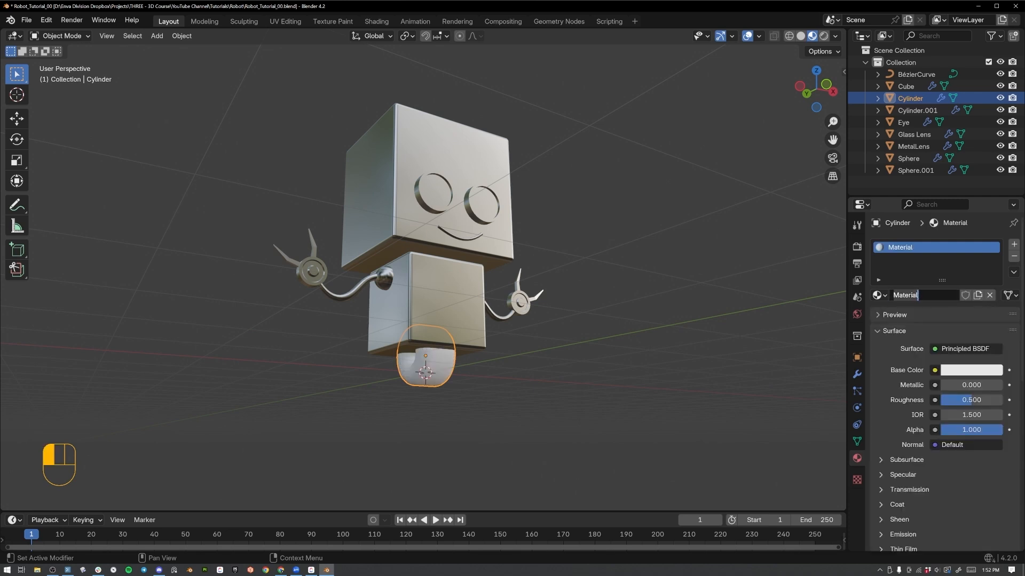
text(Rubber)
key(Return)
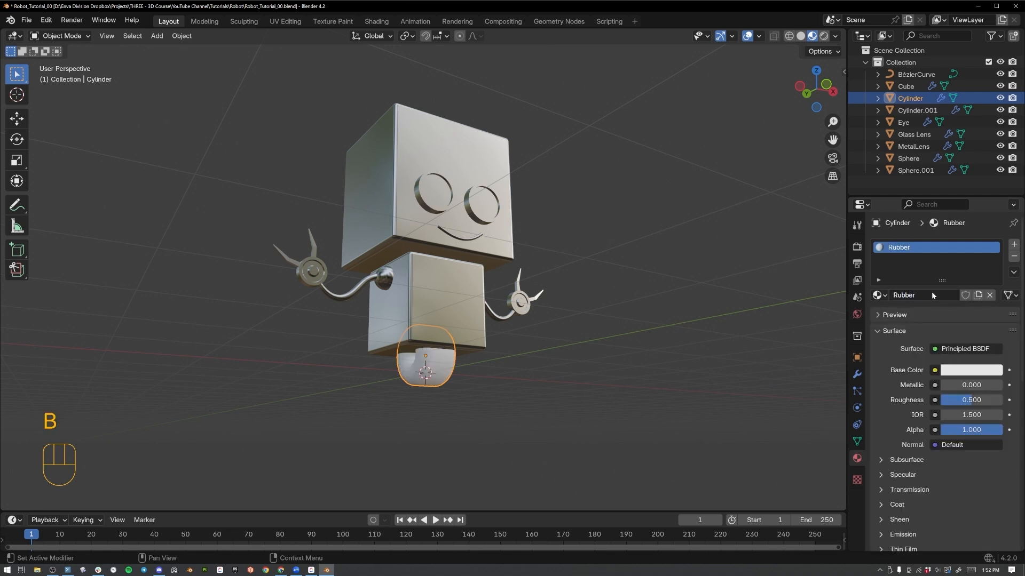
Make the Rubber material's base color nearly black and raise its roughness to about 0.568.
click(957, 373)
drag(992, 249, 991, 278)
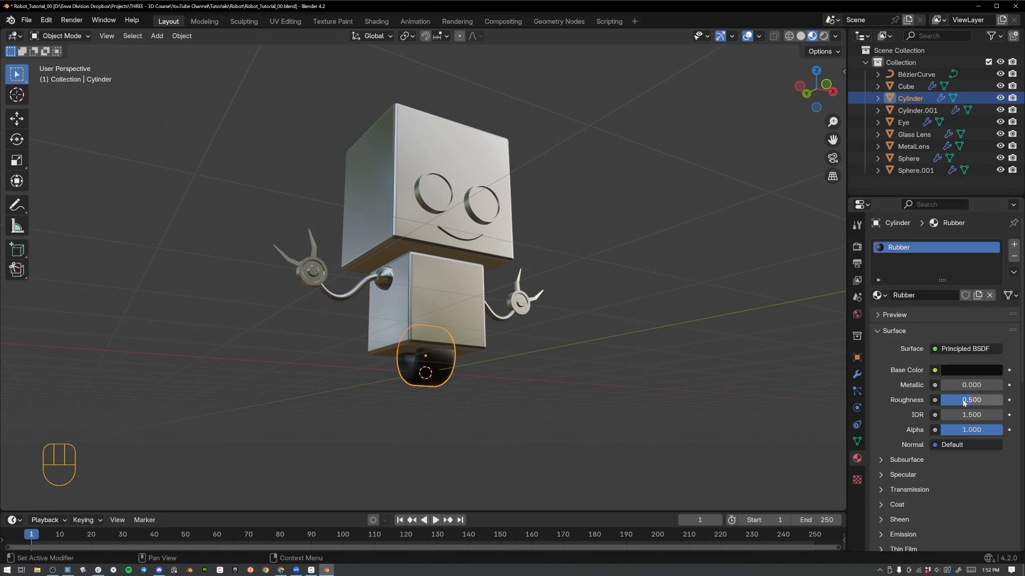
drag(964, 403, 966, 403)
scroll(898, 427, down, 1)
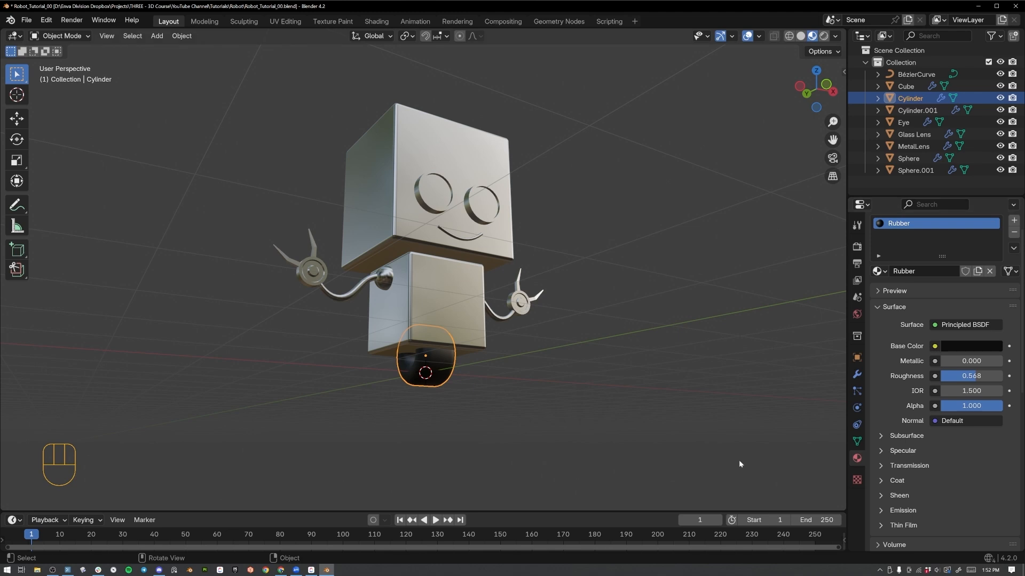
Select the two eye rims and duplicate their Metal material as a separate material named Metal Dark.
middle_drag(738, 464, 489, 353)
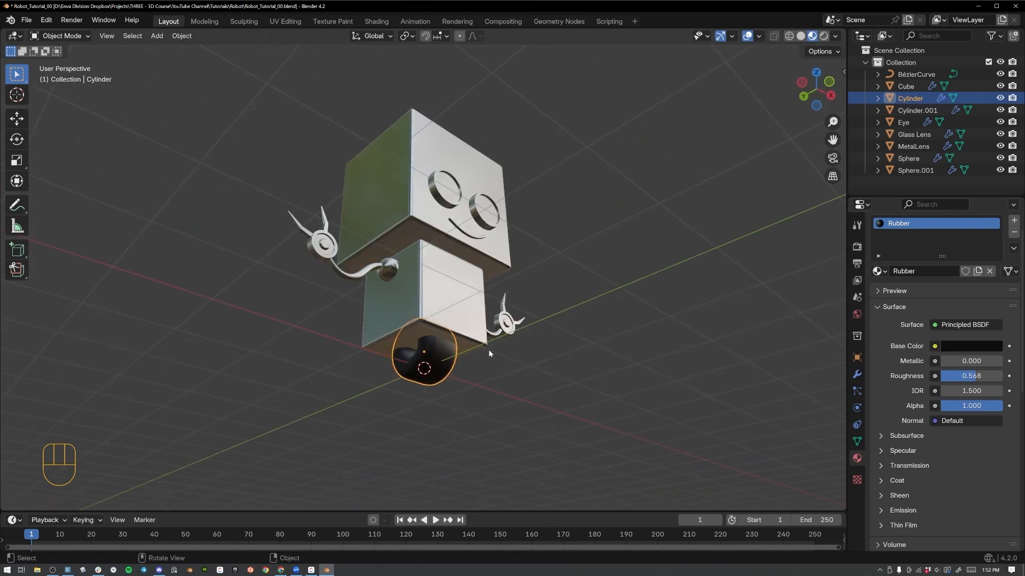
click(316, 253)
middle_drag(316, 253, 548, 310)
scroll(716, 264, up, 3)
middle_drag(716, 264, 523, 227)
click(516, 202)
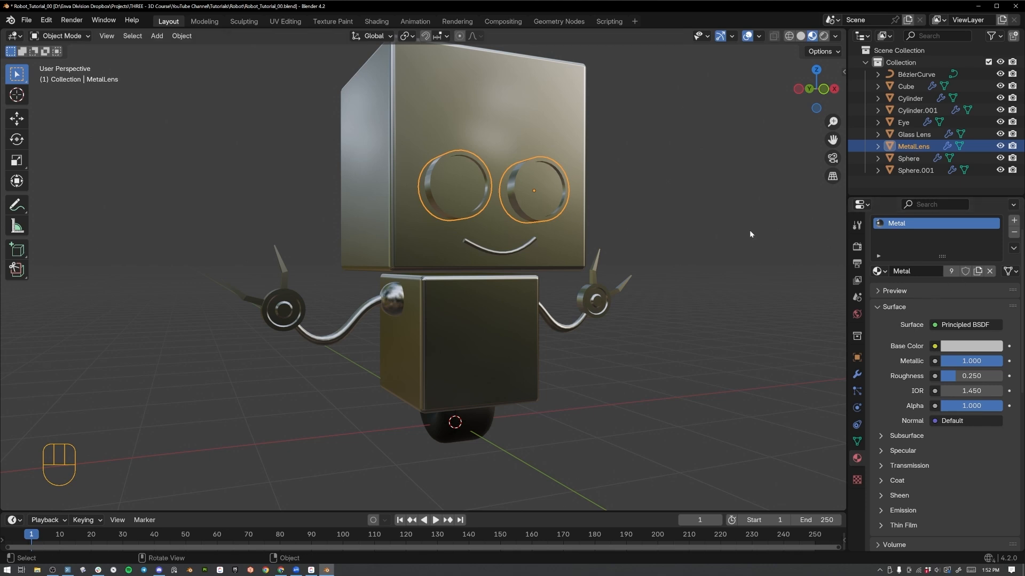
middle_drag(709, 216, 733, 212)
scroll(733, 213, up, 3)
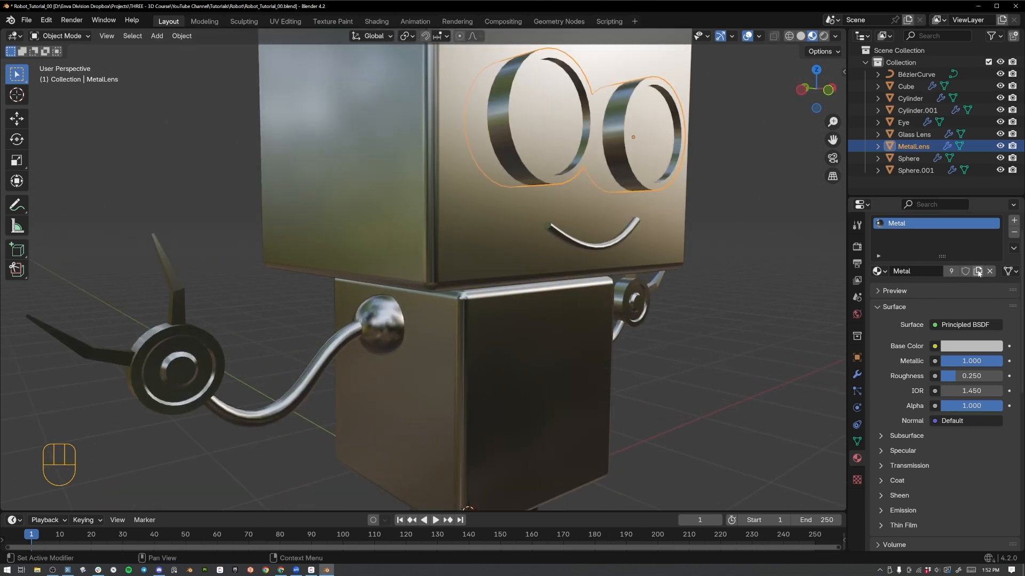
click(977, 272)
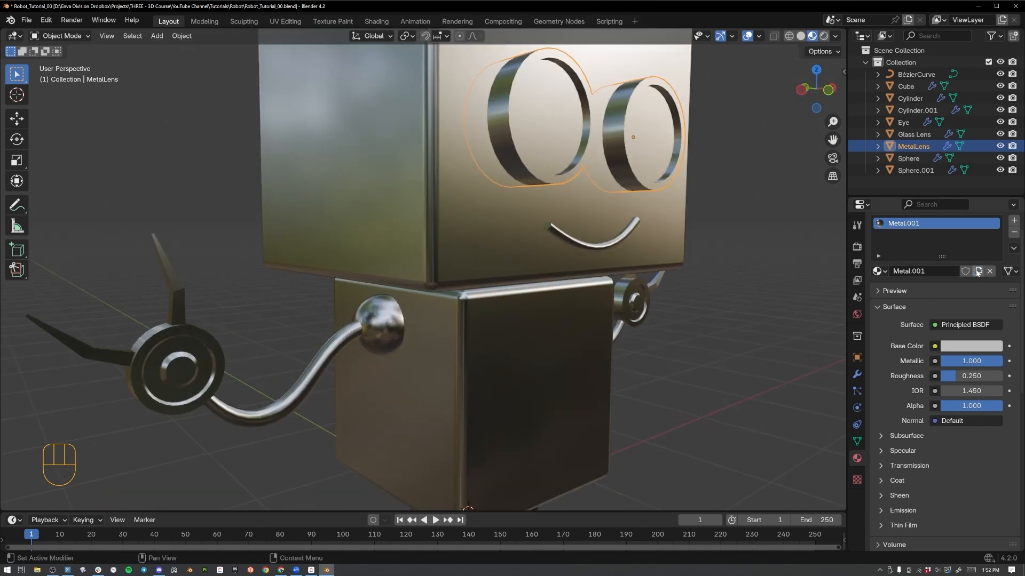
click(924, 271)
text(Metal Dark)
key(Return)
Darken the Metal Dark base color to a value of about 0.058 and set its roughness to 0.35.
click(969, 348)
drag(994, 196, 993, 236)
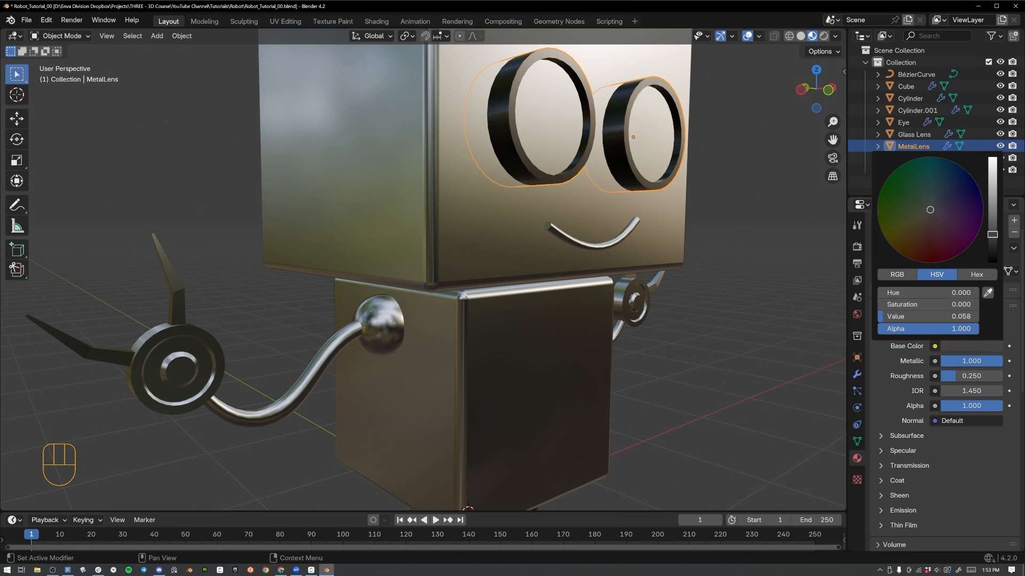
middle_drag(726, 172, 586, 231)
scroll(619, 276, up, 3)
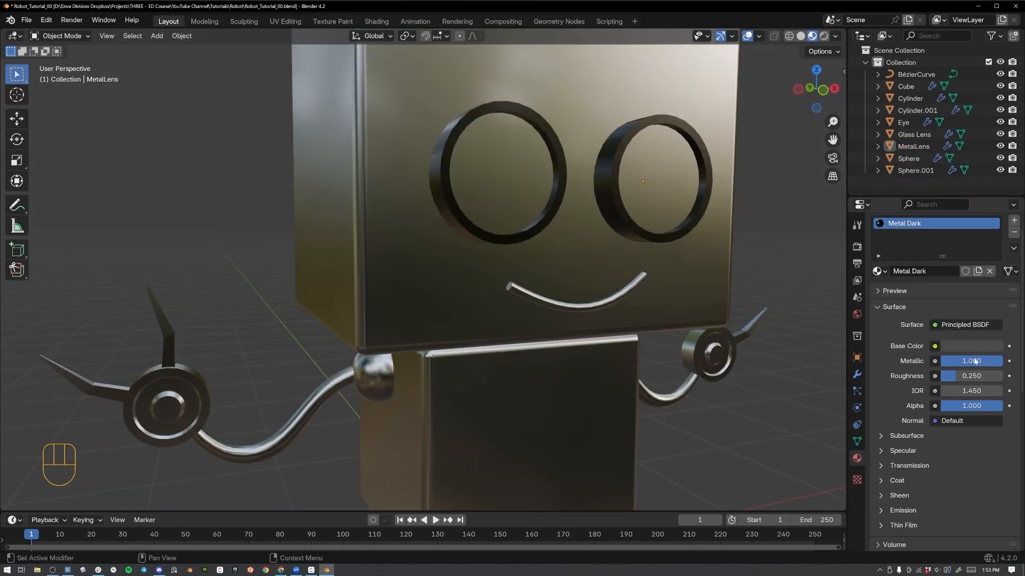
double_click(971, 375)
key(BackSpace)
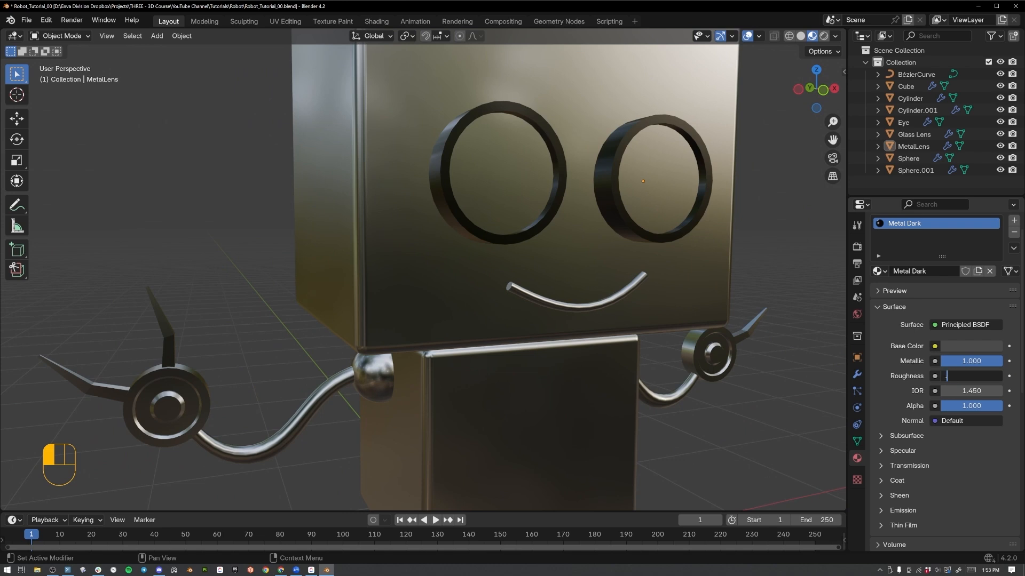
text(.35)
key(Return)
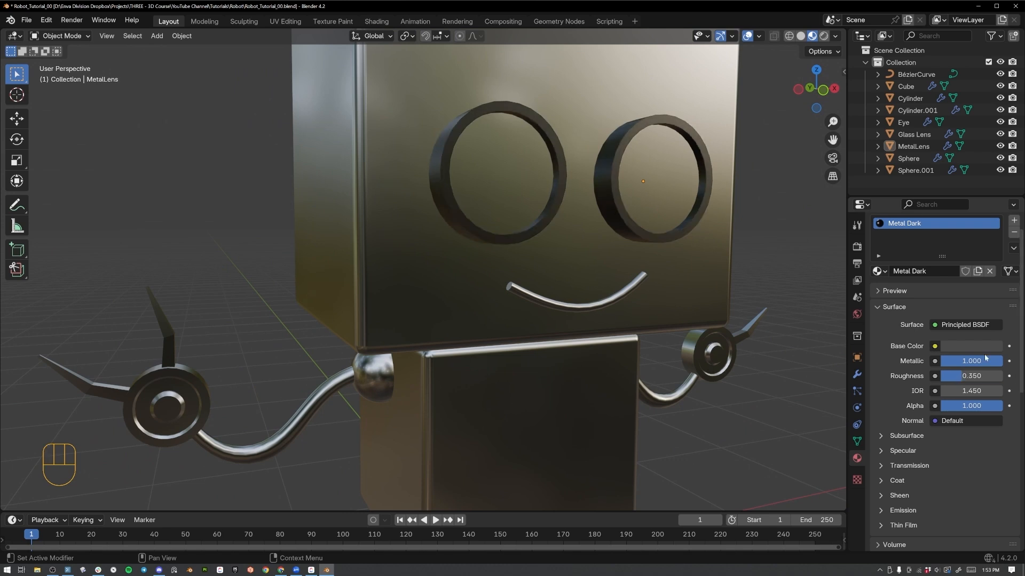
Replace the material on the smile curve with Metal Dark.
shift+middle_drag(792, 354, 731, 287)
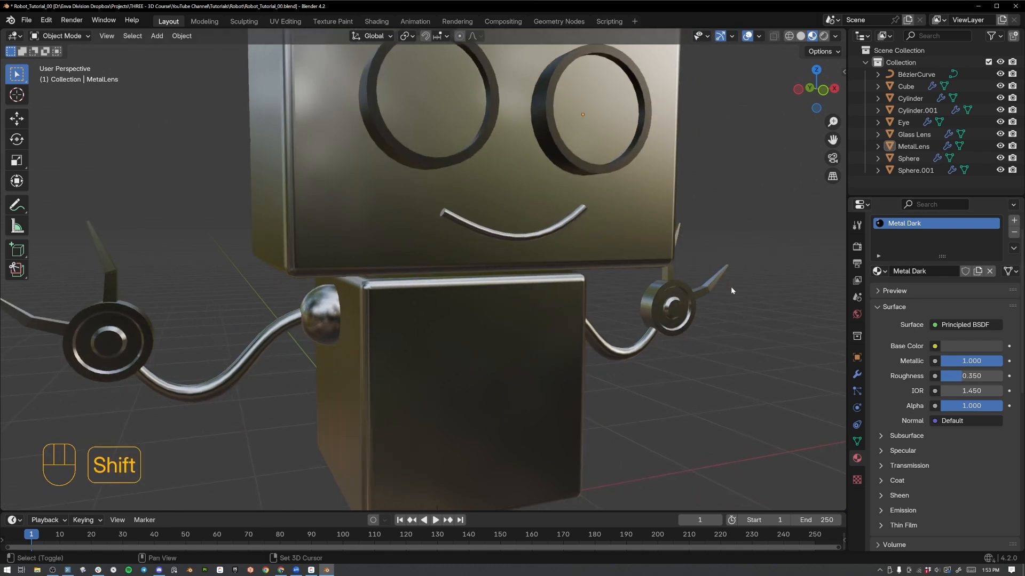
click(564, 230)
click(876, 271)
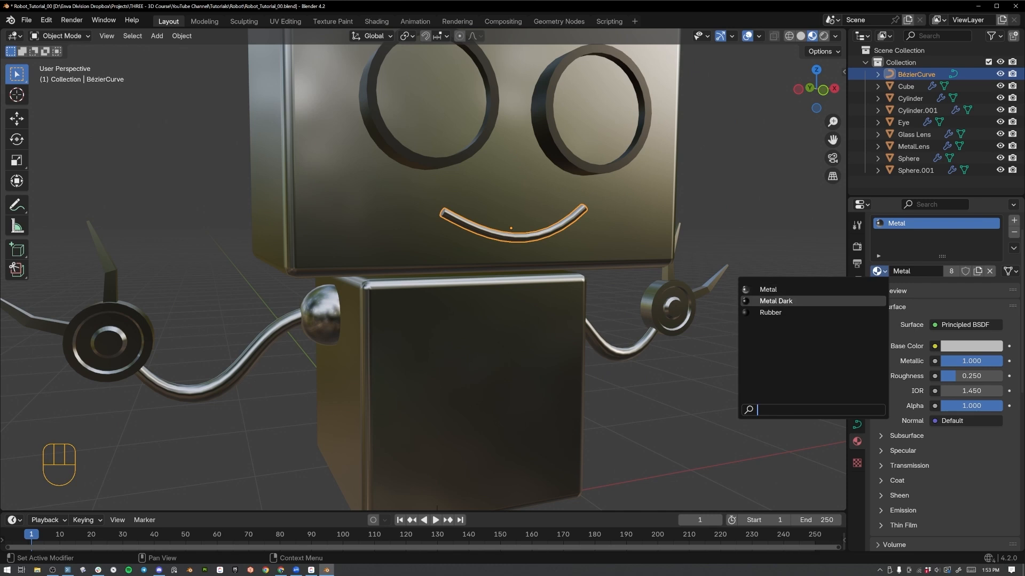
click(775, 301)
In Edit Mode on the claw hand, select the central knob's front face and grow the selection twice to cover the knob's sides.
click(661, 314)
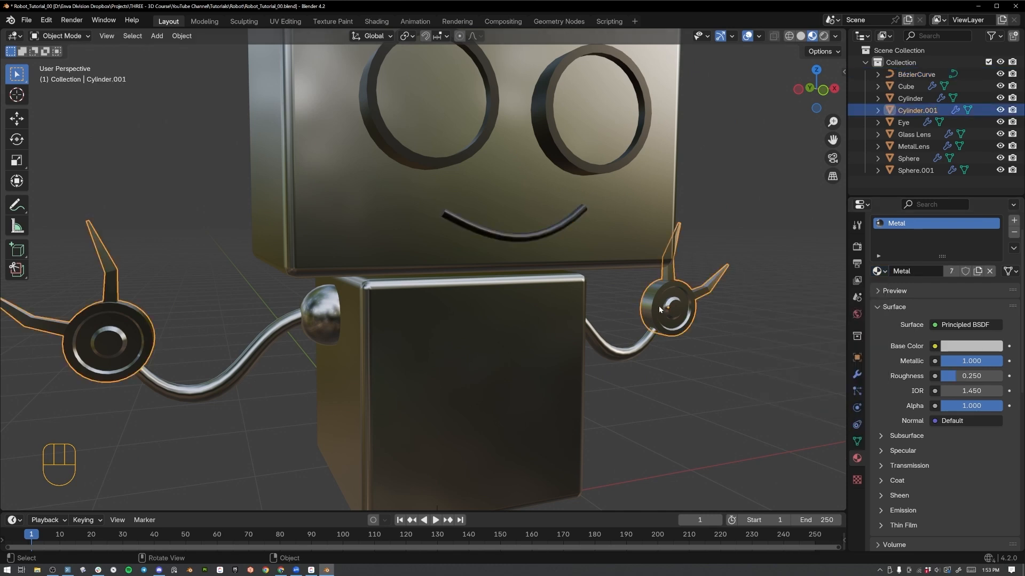
middle_drag(749, 336, 702, 327)
scroll(485, 312, up, 1)
shift+middle_drag(769, 328, 550, 270)
key(Tab)
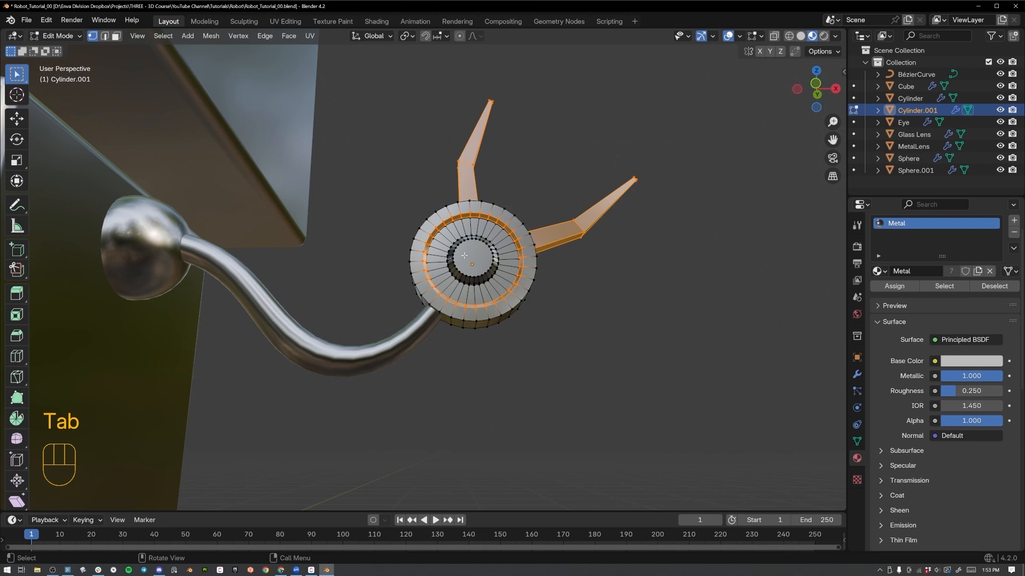
key(3)
click(491, 267)
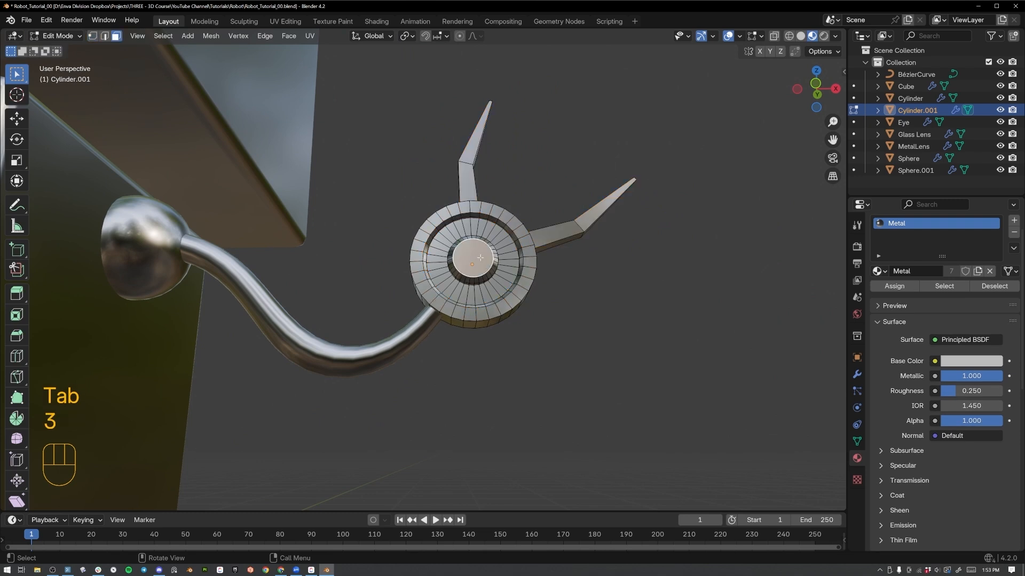
middle_drag(636, 361, 536, 339)
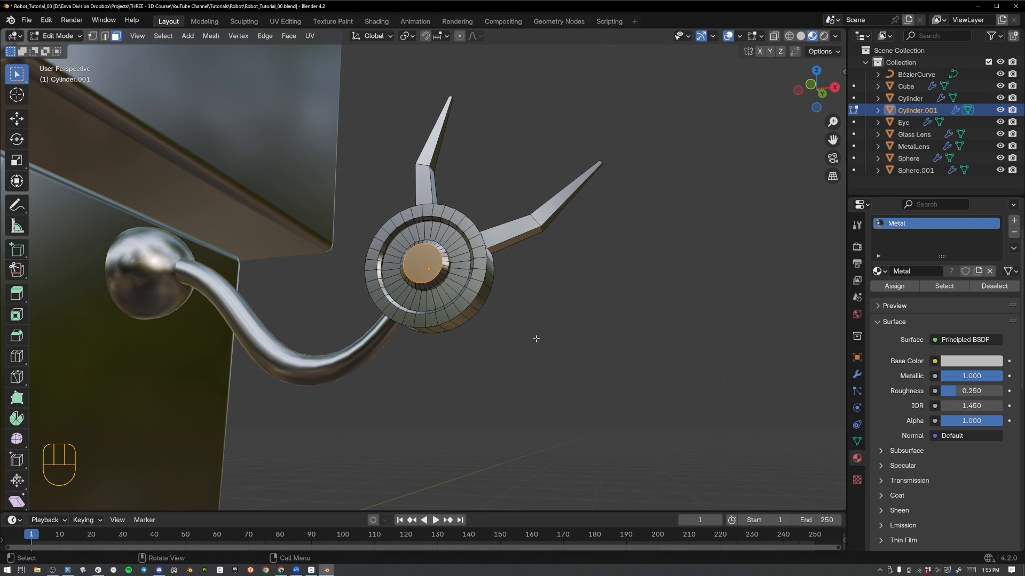
key(ctrl+KP_Add)
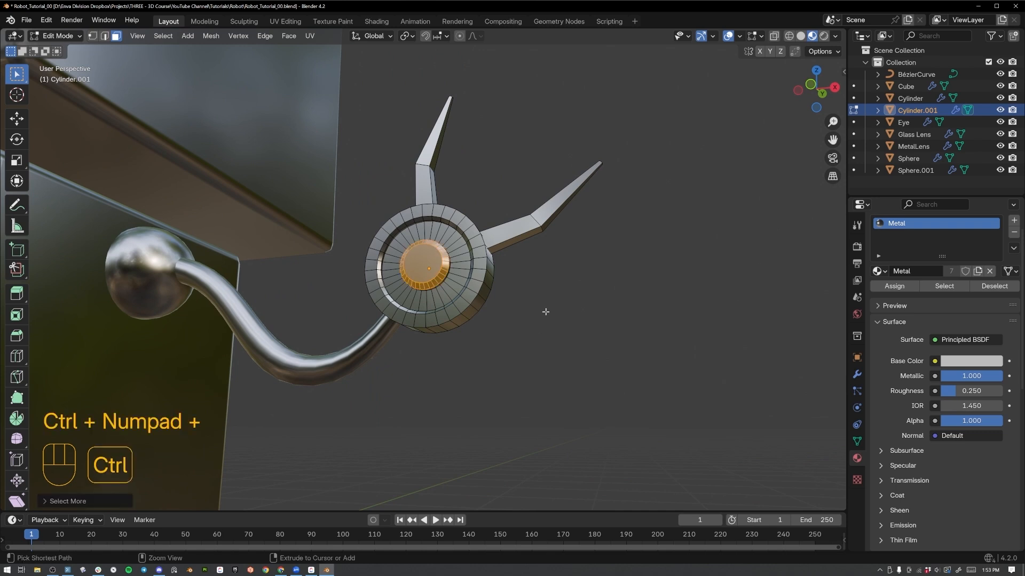
key(ctrl+KP_Add)
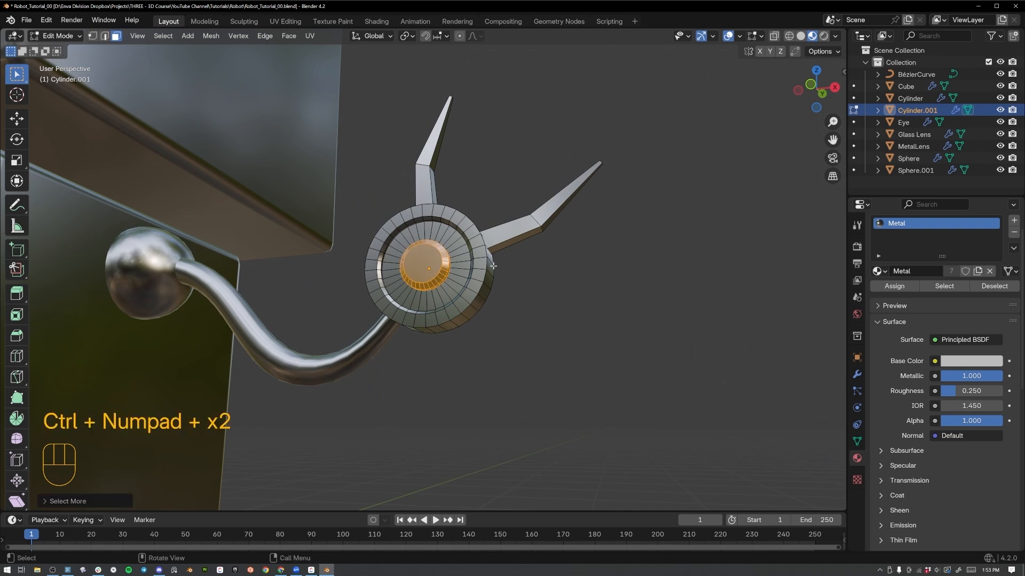
Add a second material slot to the hand, assign the selected knob faces to it, and link Metal Dark to that slot.
middle_drag(493, 266, 392, 270)
middle_drag(392, 268, 550, 270)
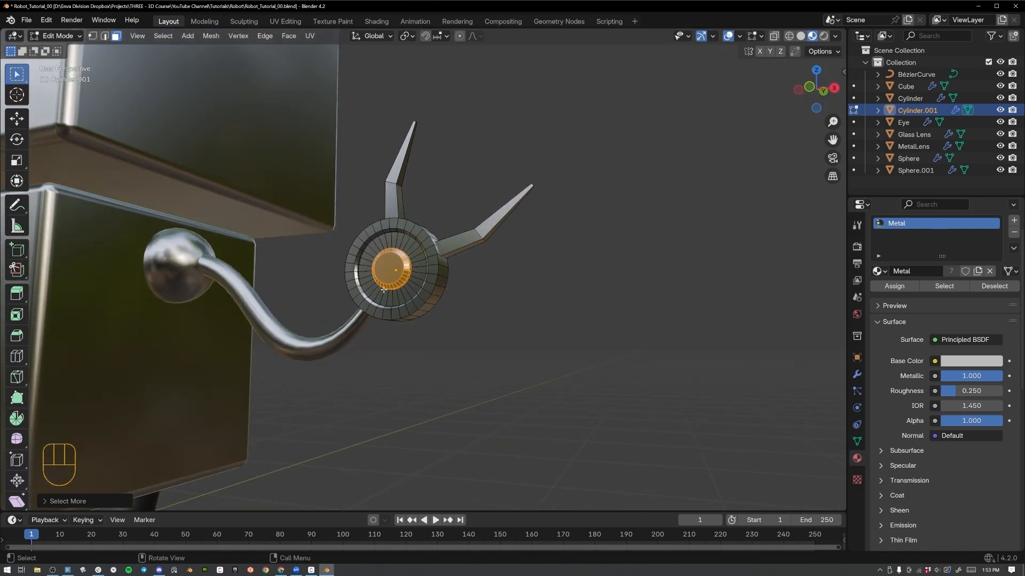
scroll(383, 290, up, 3)
shift+middle_drag(383, 290, 527, 290)
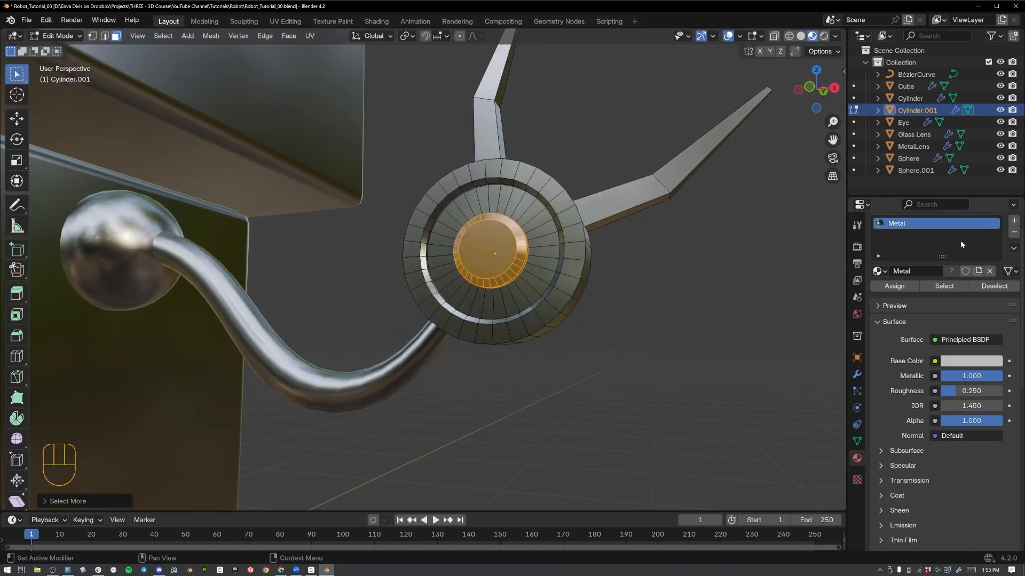
scroll(988, 247, up, 1)
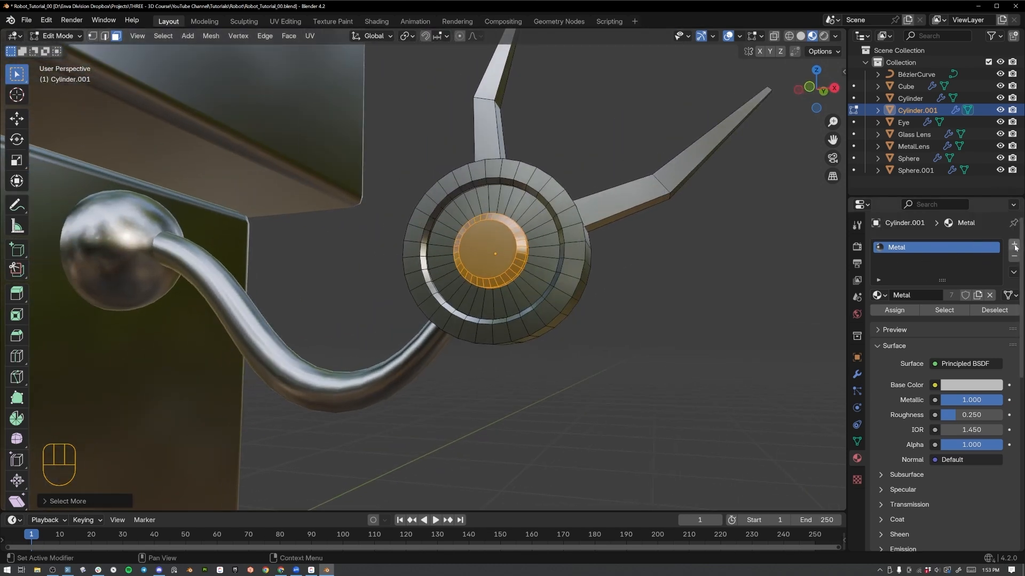
click(1014, 245)
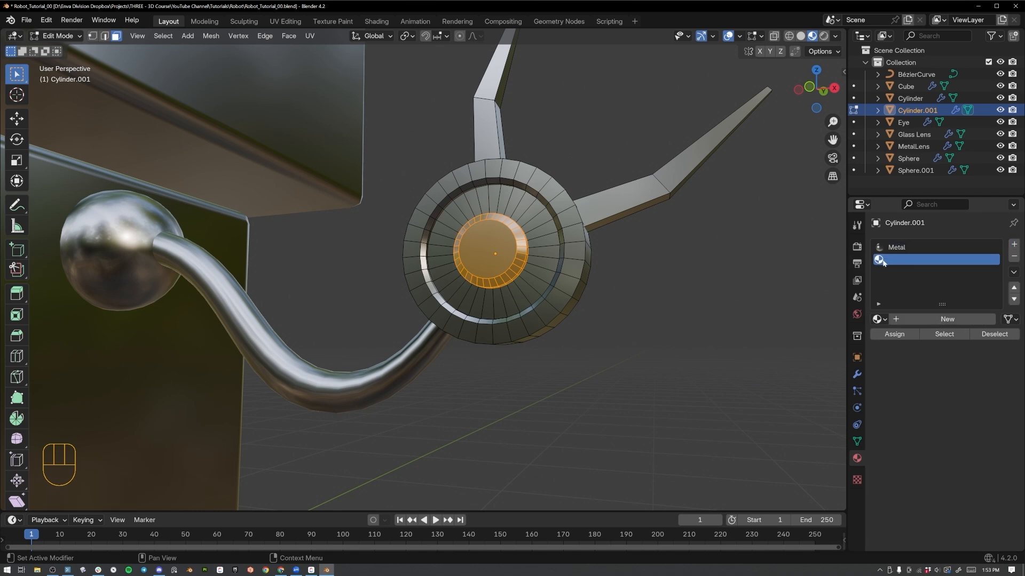
click(894, 335)
middle_drag(624, 299, 558, 279)
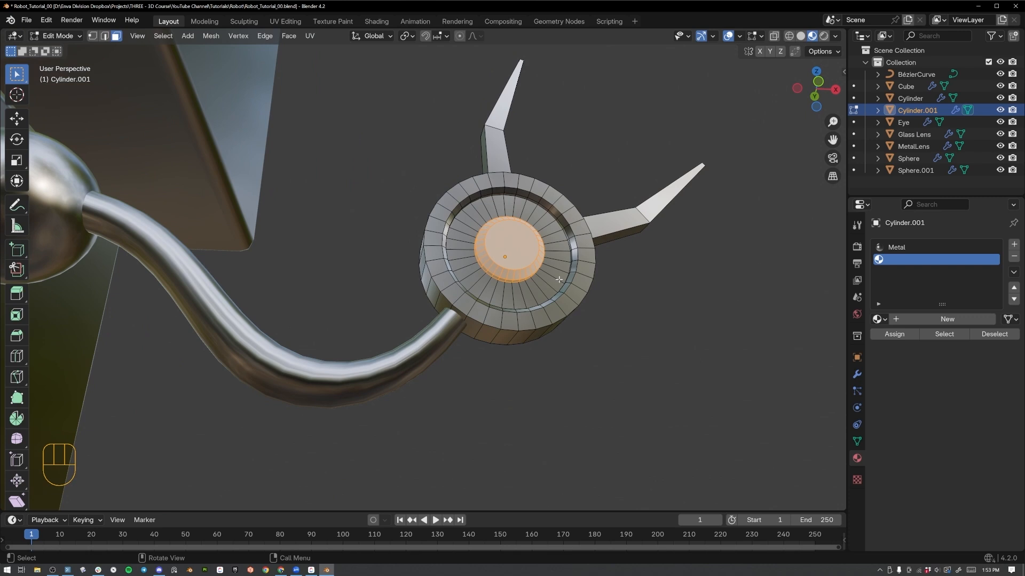
click(883, 319)
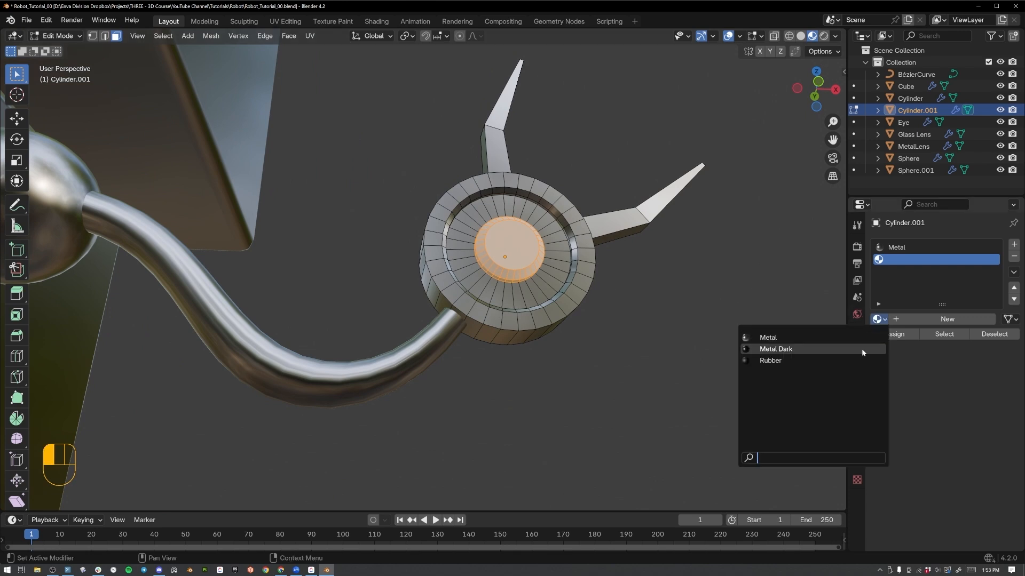
click(861, 348)
key(Tab)
Select the hand disc's outer side loop, grow it over the raised rim and its inner wall, and assign Metal Dark to those faces.
middle_drag(677, 298, 551, 345)
key(Tab)
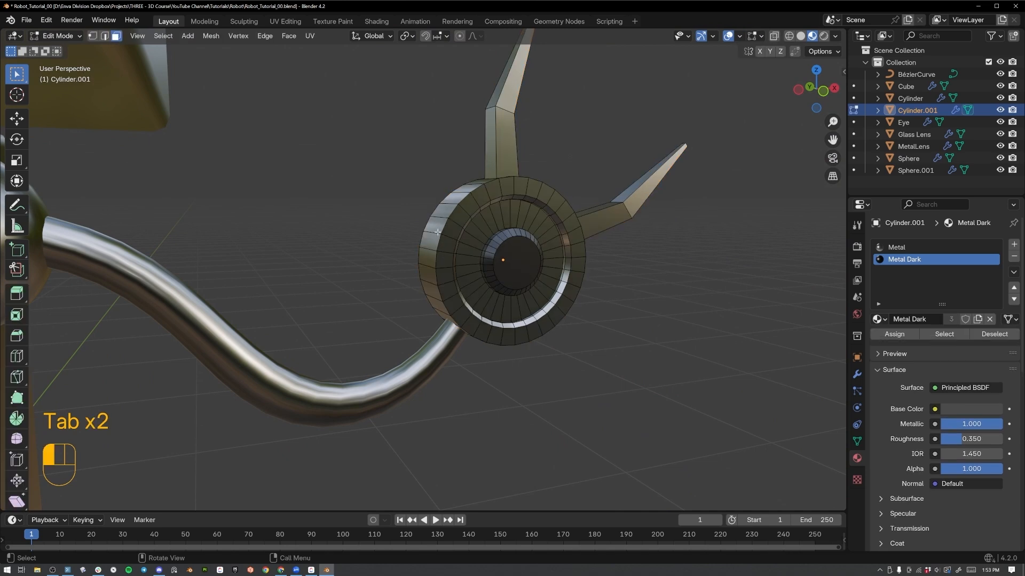
click(433, 231)
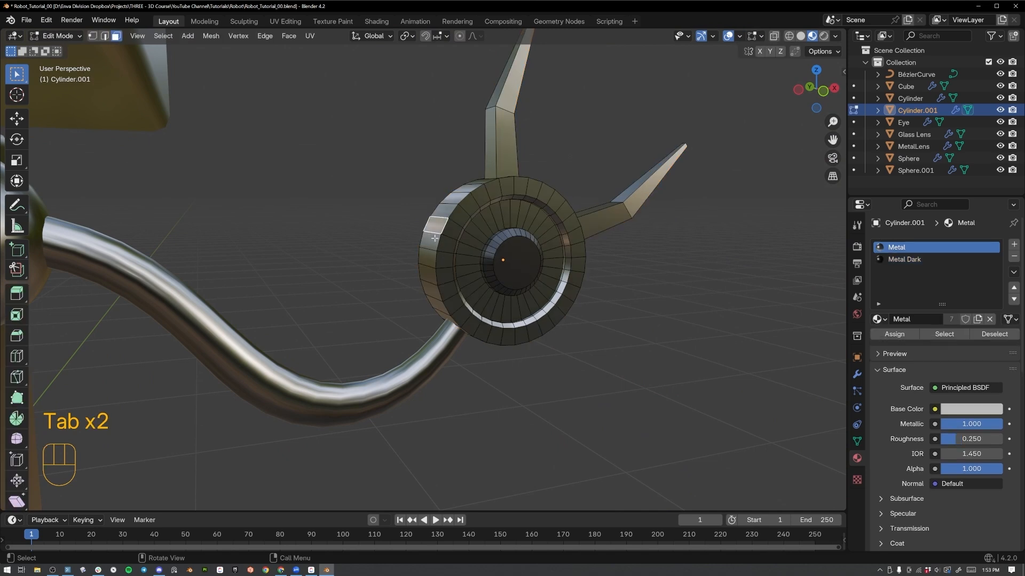
alt+click(432, 231)
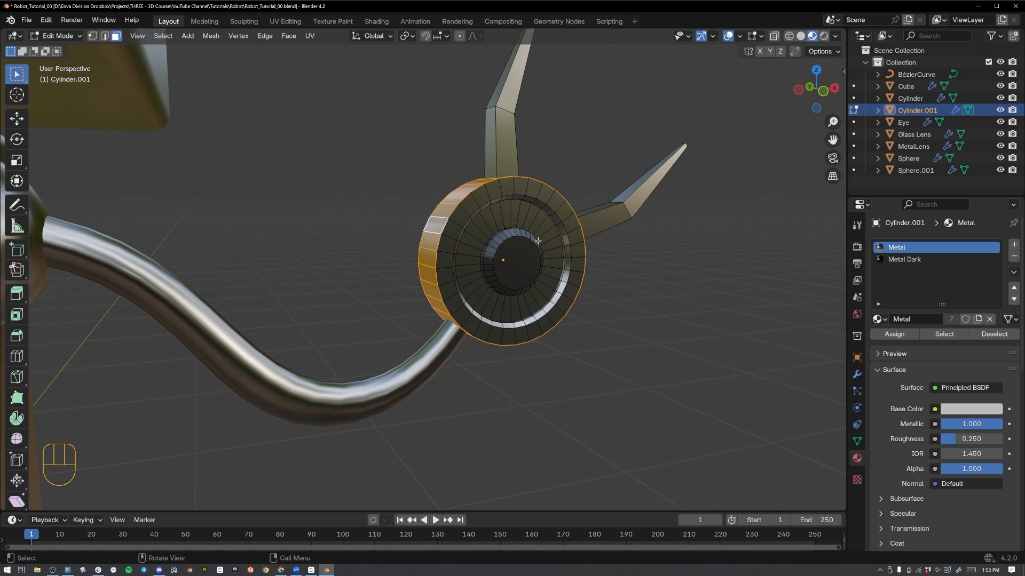
key(ctrl+KP_Add)
key(ctrl+KP_Add)
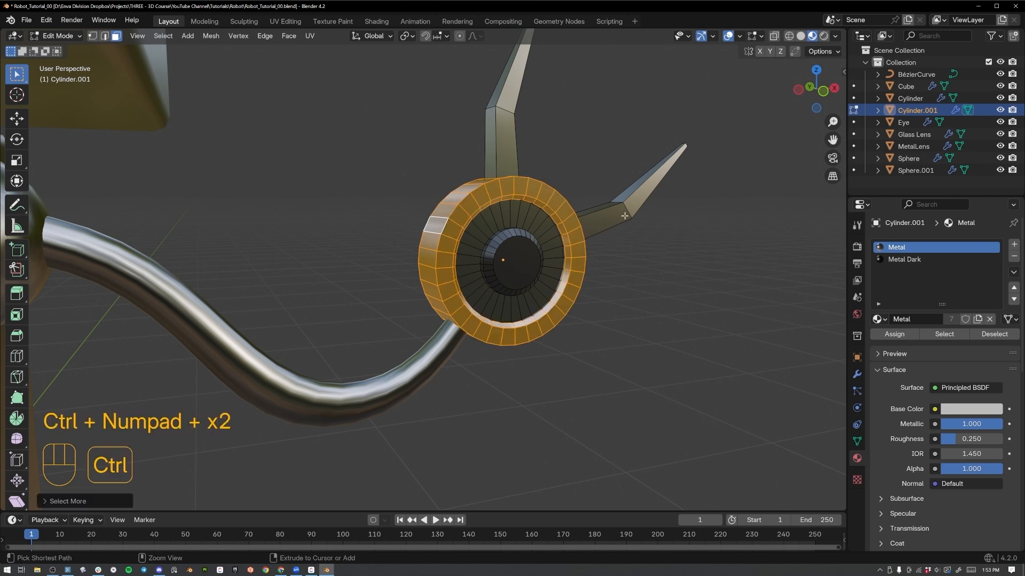
middle_drag(647, 279, 747, 277)
key(ctrl+KP_Add)
scroll(638, 282, up, 2)
click(901, 260)
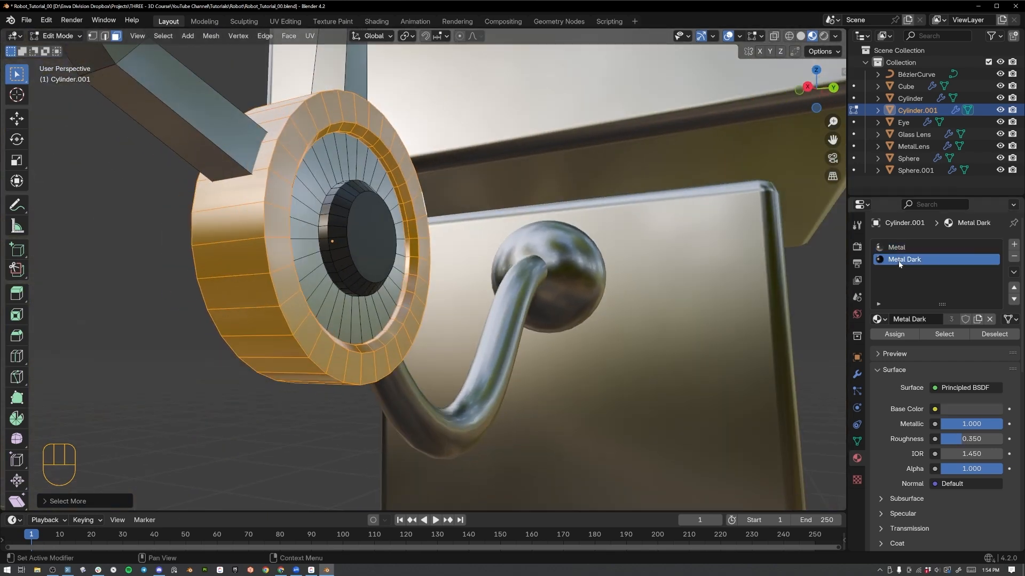
click(894, 334)
key(Tab)
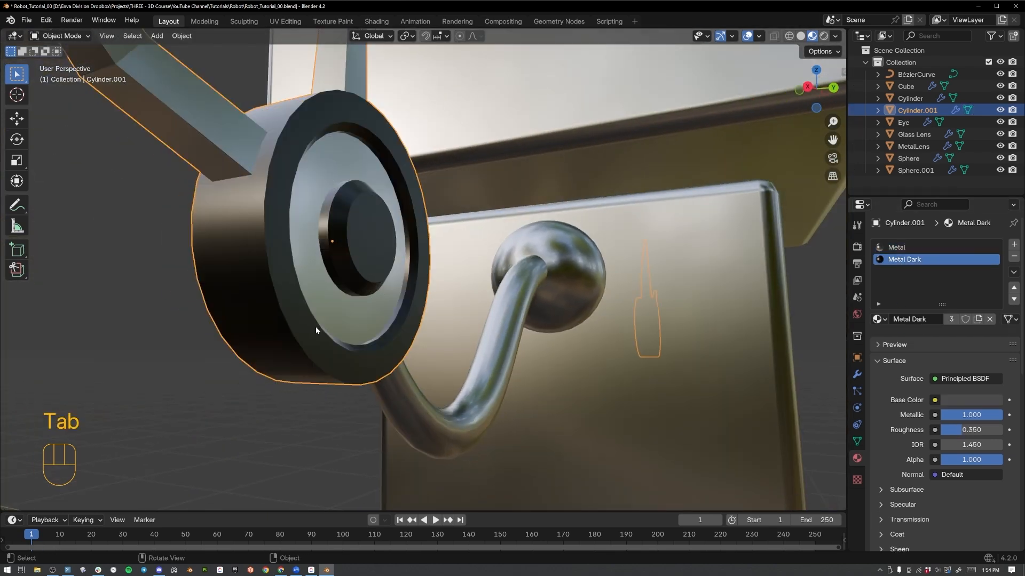
Add a Bevel modifier to the claw hand with an amount of 0.02 m.
middle_drag(315, 327, 523, 339)
scroll(494, 386, down, 3)
shift+middle_drag(382, 302, 451, 312)
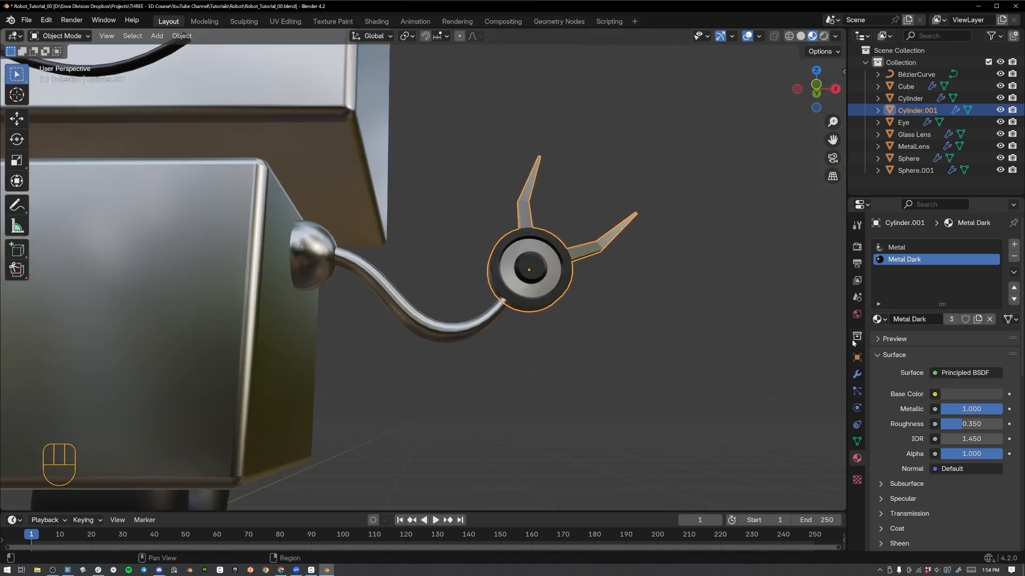
click(856, 374)
click(912, 250)
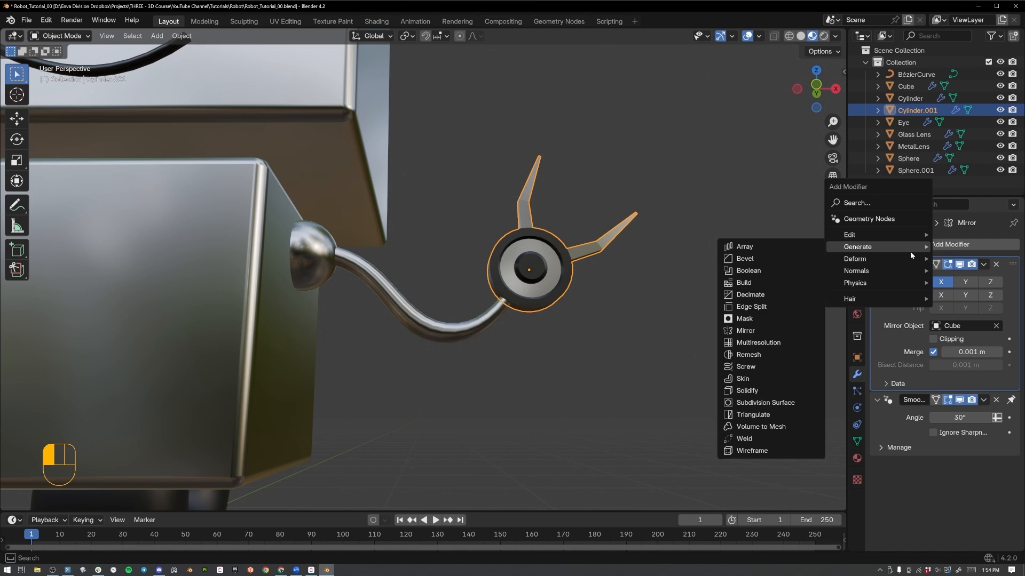
click(775, 260)
click(966, 446)
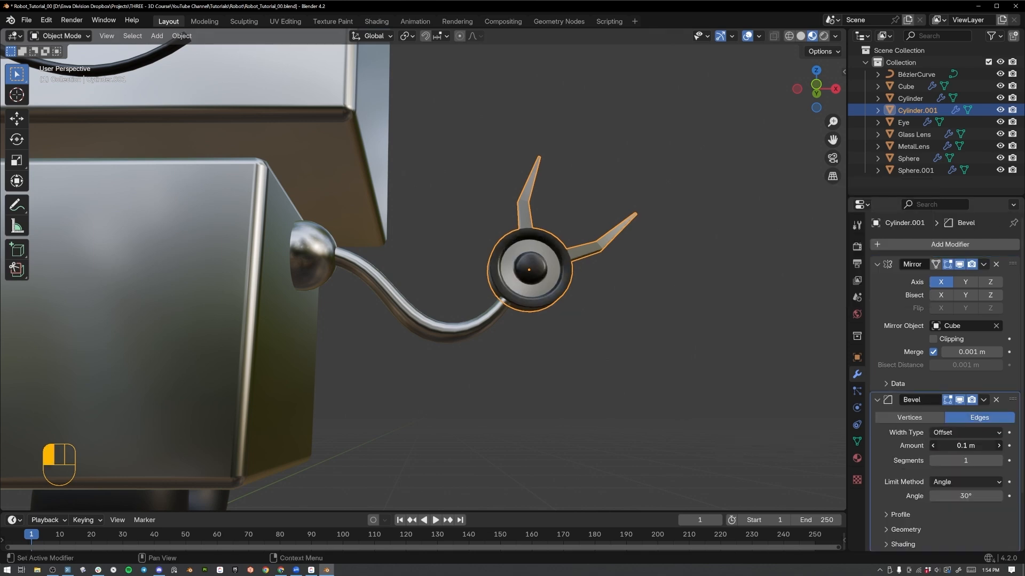
text(.00)
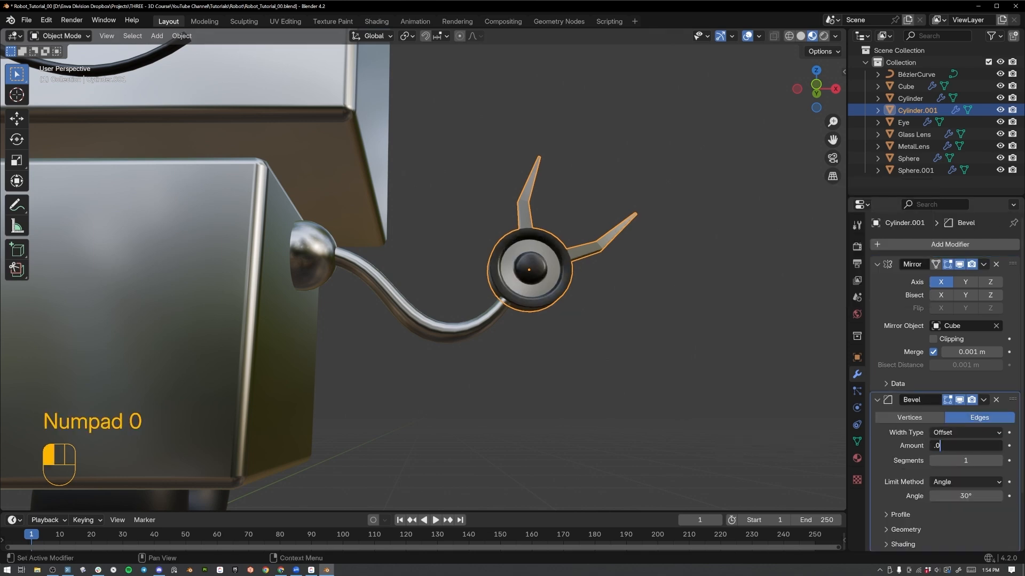
key(Return)
middle_drag(667, 315, 644, 326)
scroll(702, 334, up, 4)
Set the hand's bevel to 2 segments, enable Harden Normals in its shading options, and deselect the hand.
click(996, 463)
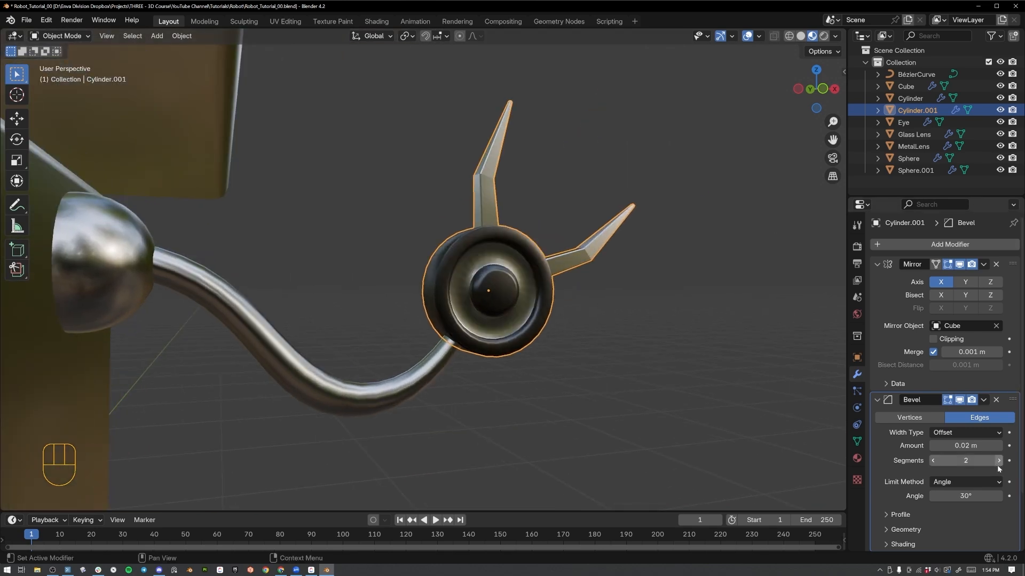
scroll(907, 496, down, 3)
click(902, 479)
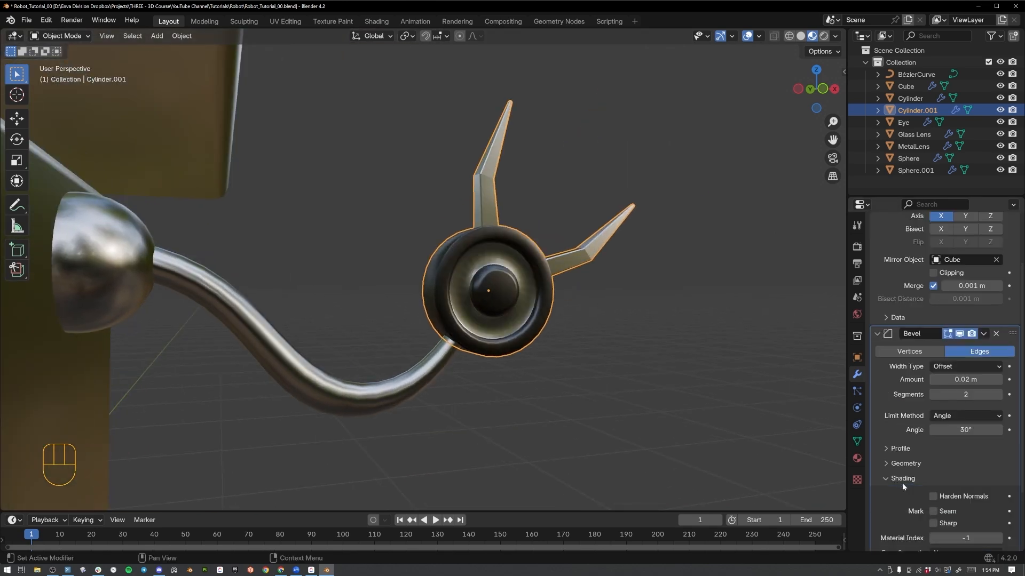
click(933, 496)
click(644, 372)
Change the material of the shoulder sphere to Metal Dark.
middle_drag(645, 372, 414, 267)
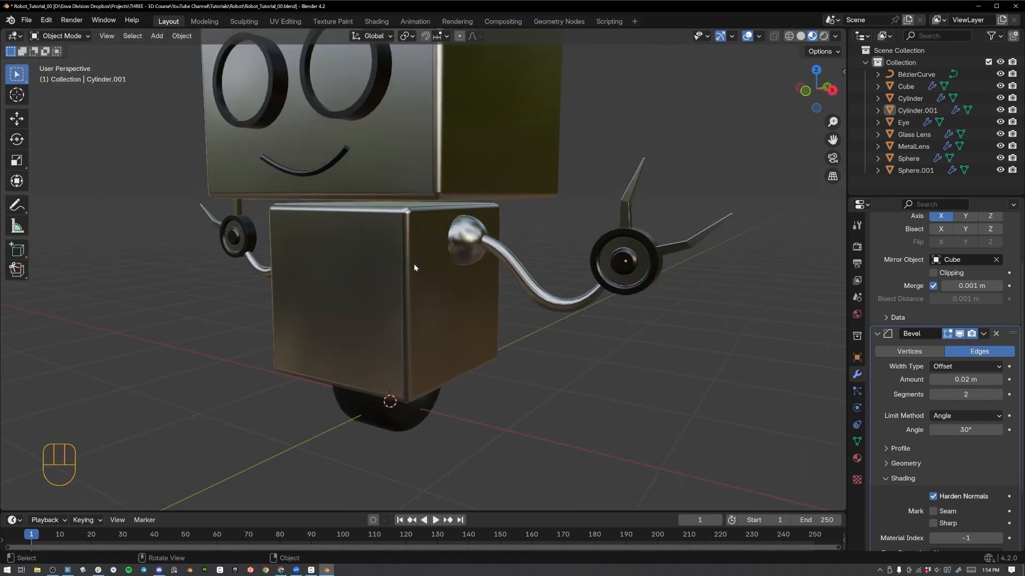
click(466, 242)
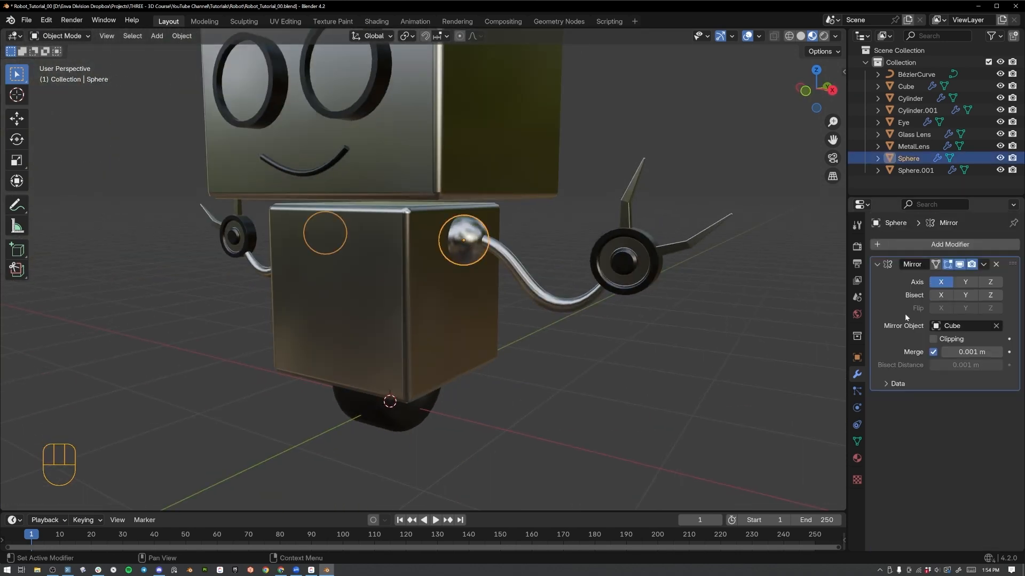
click(857, 459)
click(877, 296)
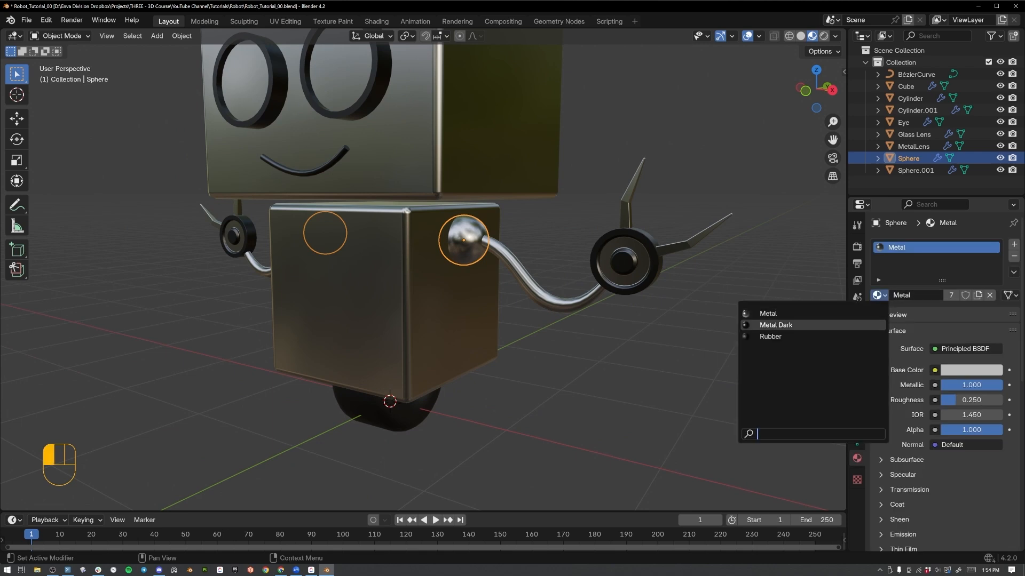
click(763, 325)
click(597, 253)
Select the glass eye lenses, make their Metal material a separate copy, and rename it LensGlass.
scroll(517, 280, down, 4)
middle_drag(517, 280, 554, 295)
scroll(550, 293, up, 2)
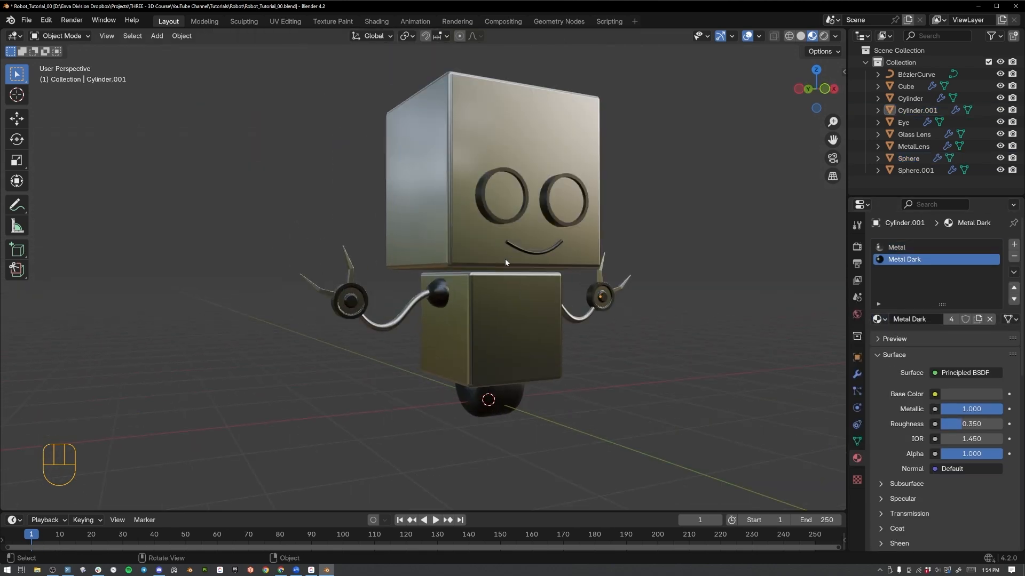
click(511, 196)
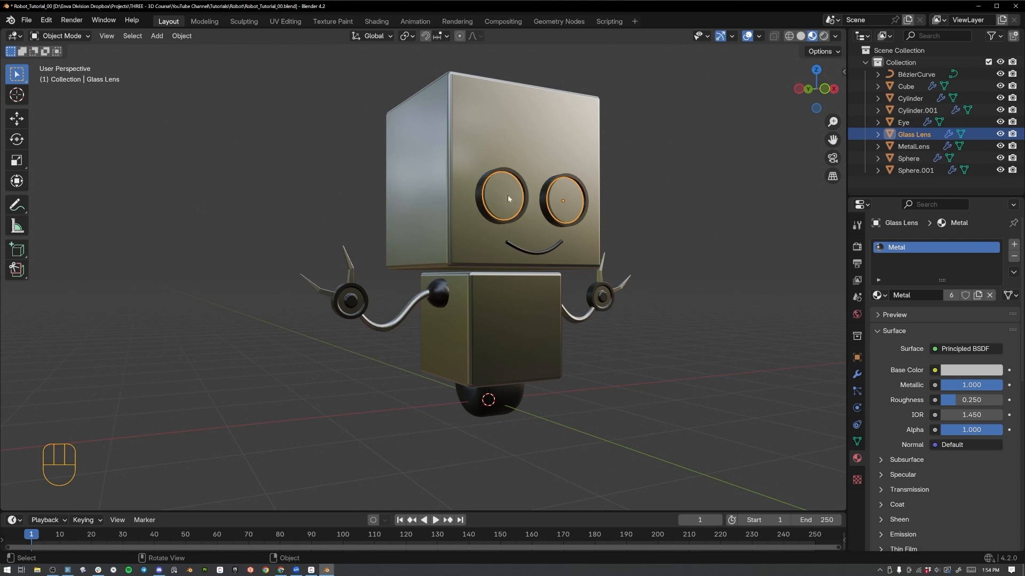
shift+middle_drag(507, 194, 421, 242)
scroll(422, 228, up, 2)
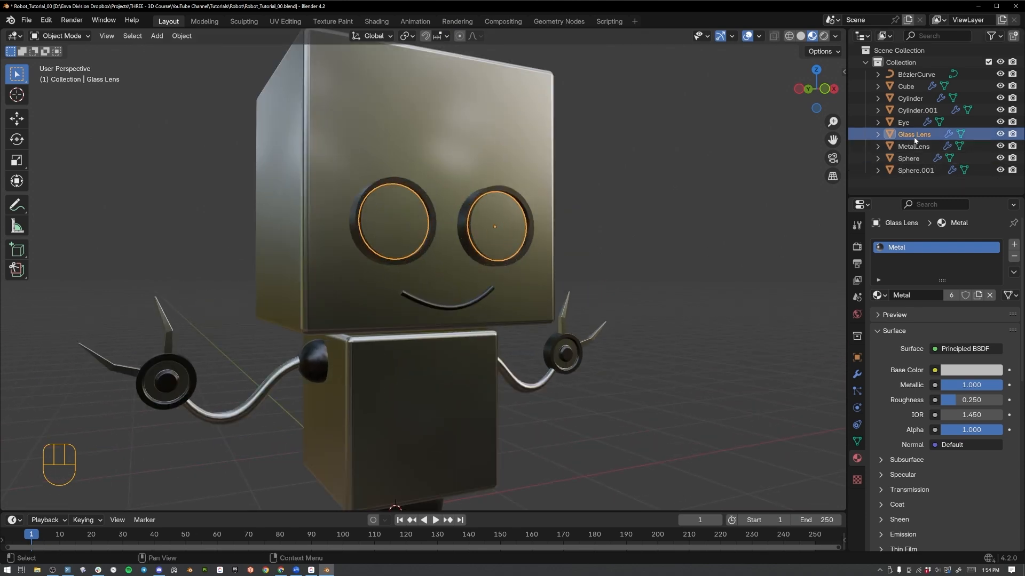
click(977, 296)
click(910, 296)
text(Len)
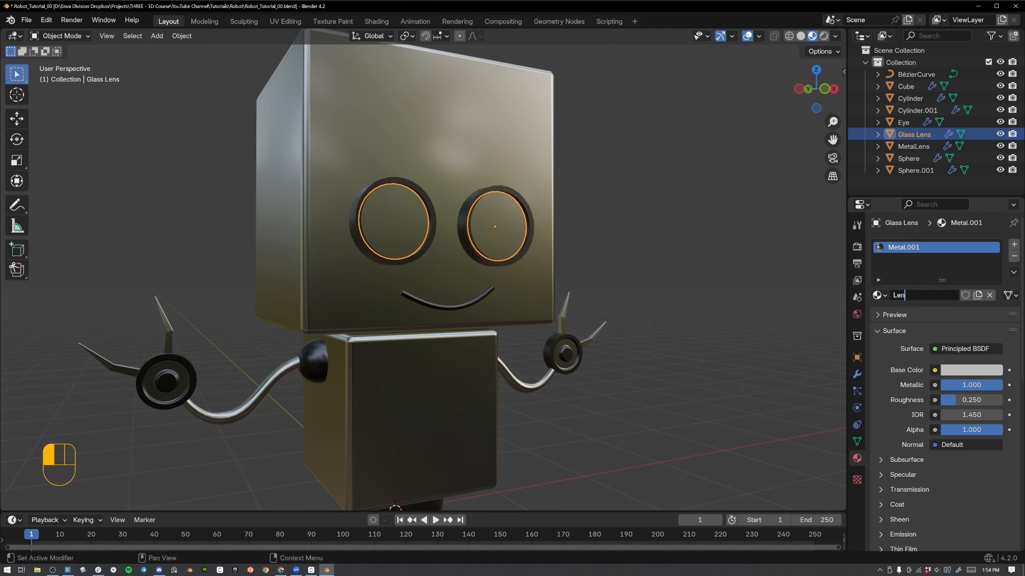
text(sGlass)
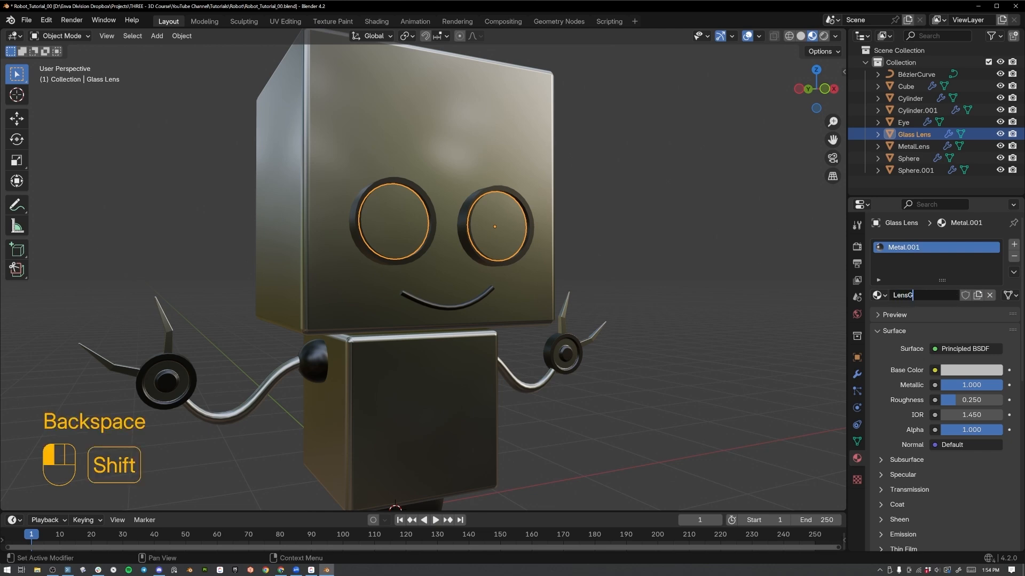
key(Return)
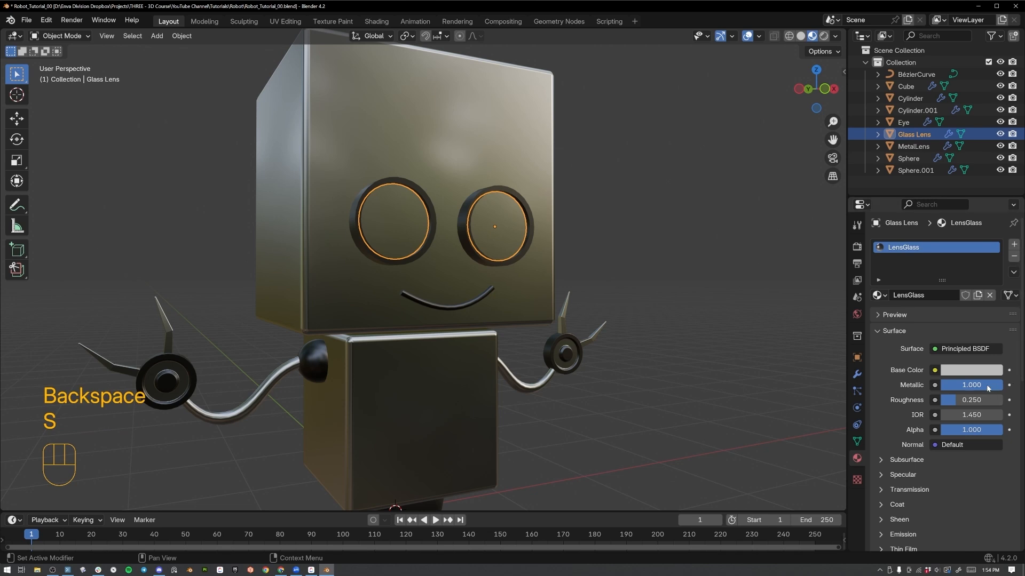
Set the LensGlass metallic value to 0 and its base color to a pale blue.
drag(987, 386, 940, 385)
click(962, 371)
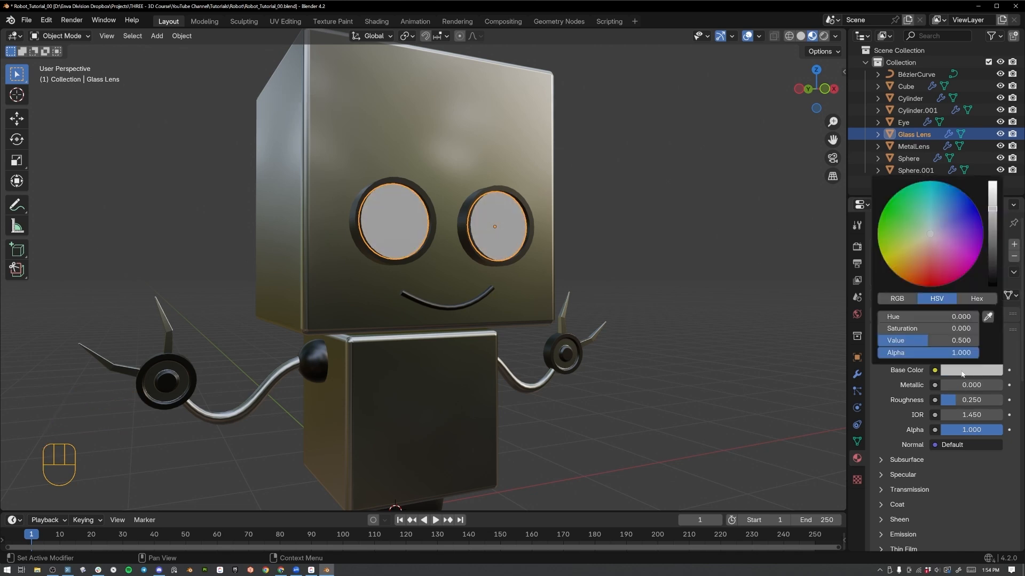
mouse_move(997, 214)
mouse_down()
mouse_move(992, 205)
mouse_move(936, 219)
mouse_up()
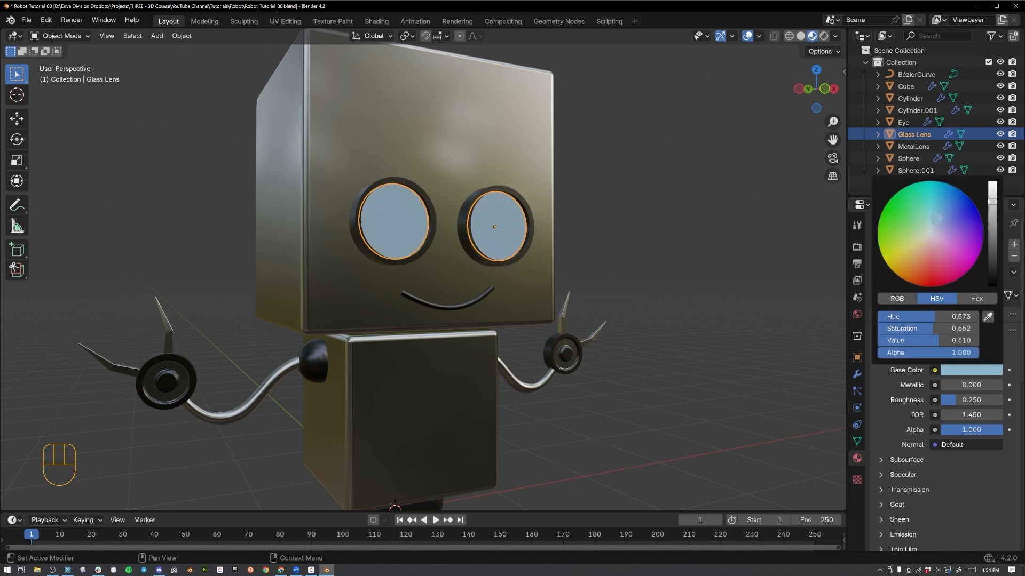
drag(939, 222, 934, 223)
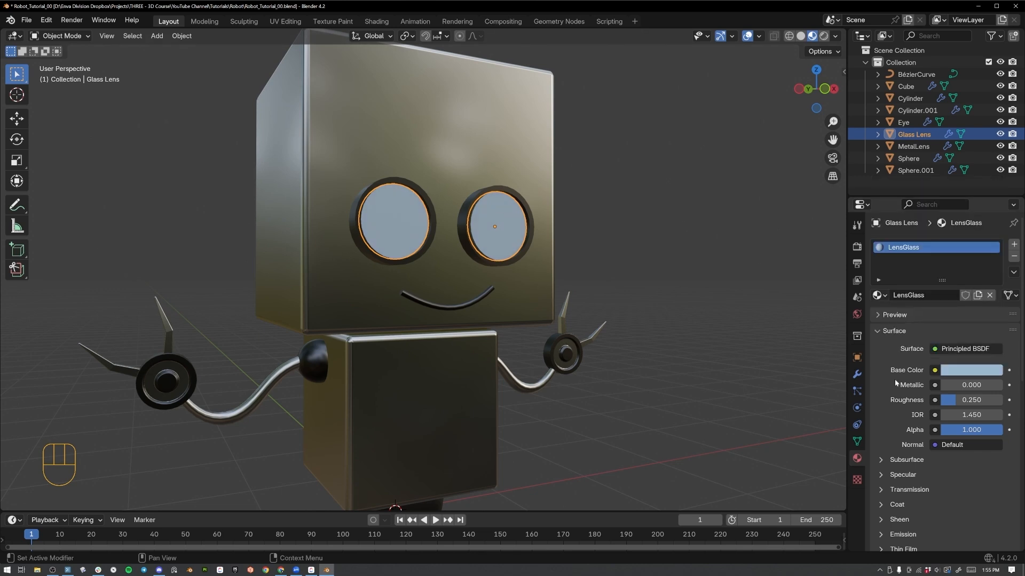
Set the transmission weight of LensGlass to 1.000.
scroll(907, 427, down, 2)
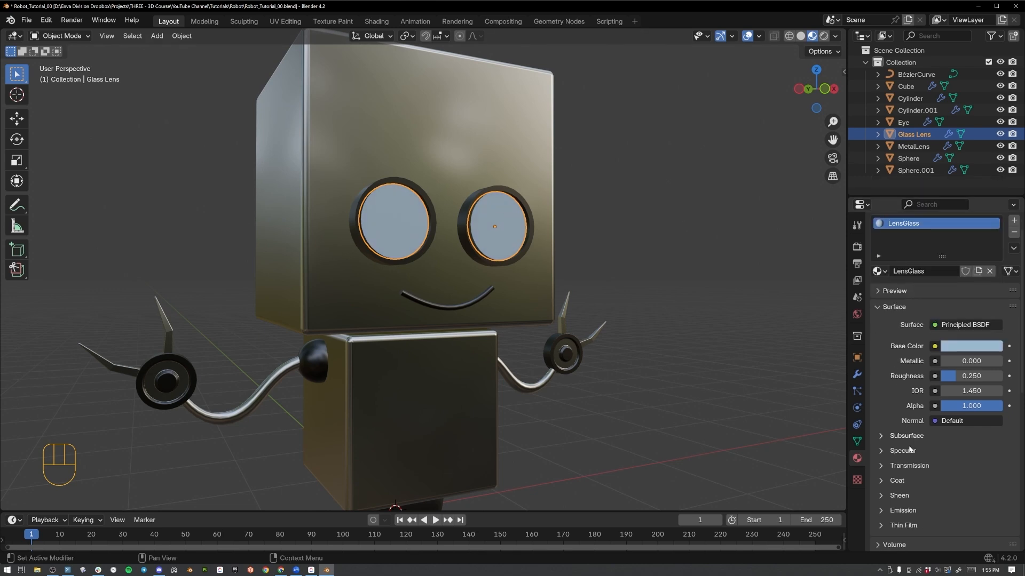
click(901, 469)
drag(946, 483, 1006, 482)
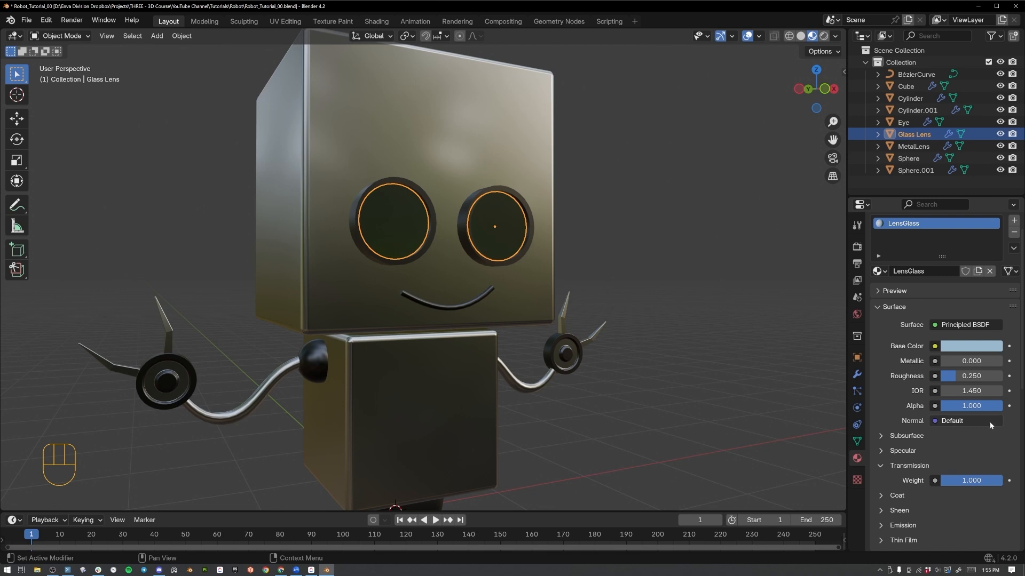
Set the roughness of LensGlass to 0.05.
double_click(973, 376)
text(.1)
key(Home)
text(0)
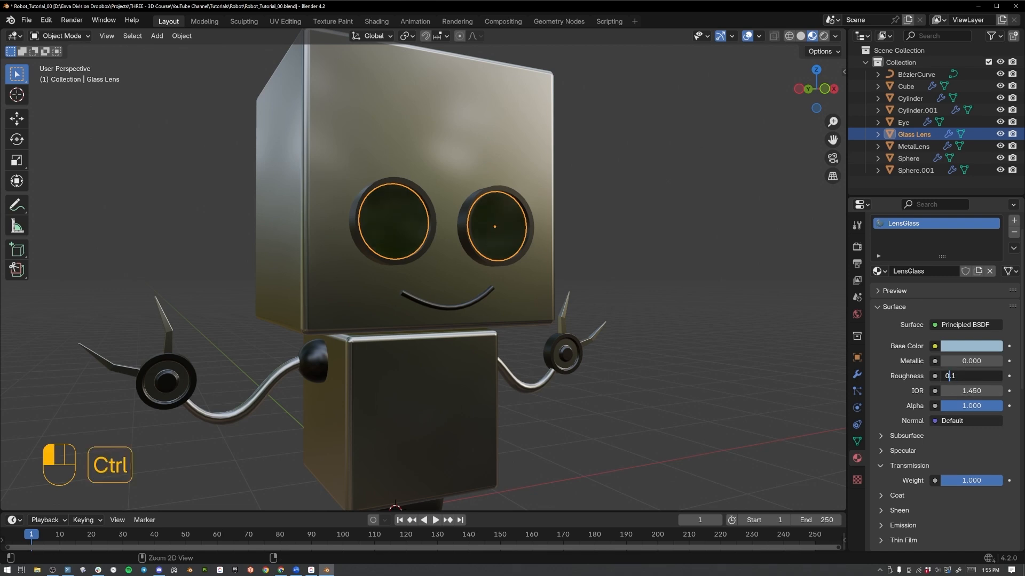
key(ctrl+a)
text(05)
key(Return)
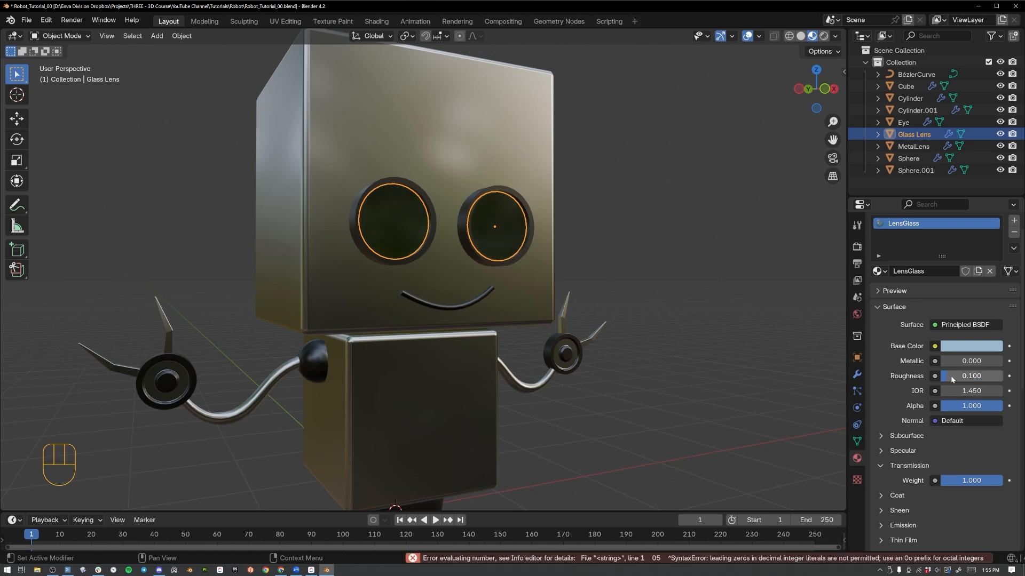
text(0.05)
key(Return)
Save the file, then hide the glass lenses to select the Eye object behind them.
middle_drag(457, 171, 440, 214)
key(ctrl+s)
key(h)
click(409, 250)
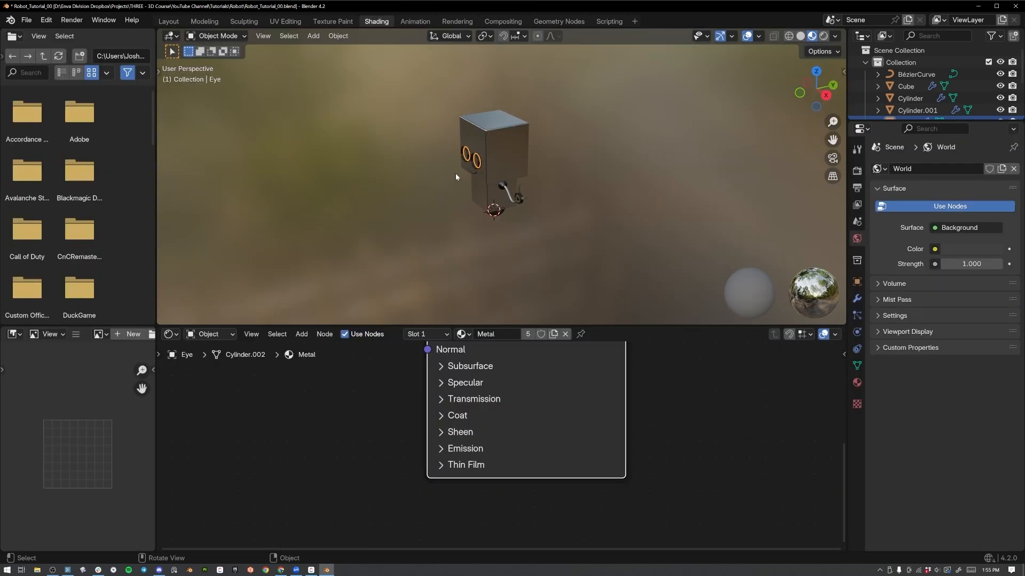
Frame the eyes, switch the viewport to rendered shading, and set the render engine to Cycles.
middle_drag(456, 172, 518, 136)
key(KP_Decimal)
middle_drag(457, 123, 517, 211)
key(z)
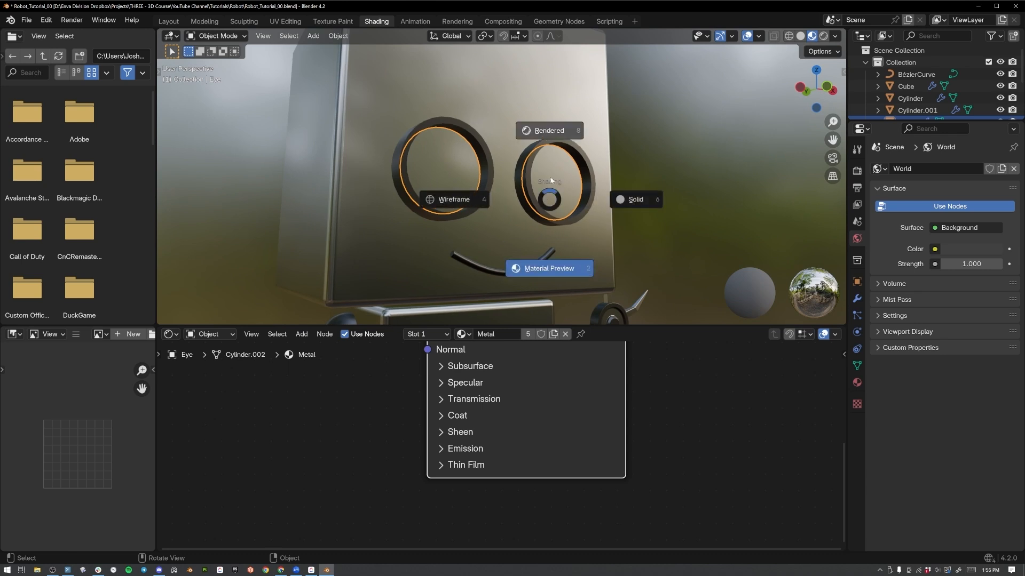
click(565, 201)
click(856, 172)
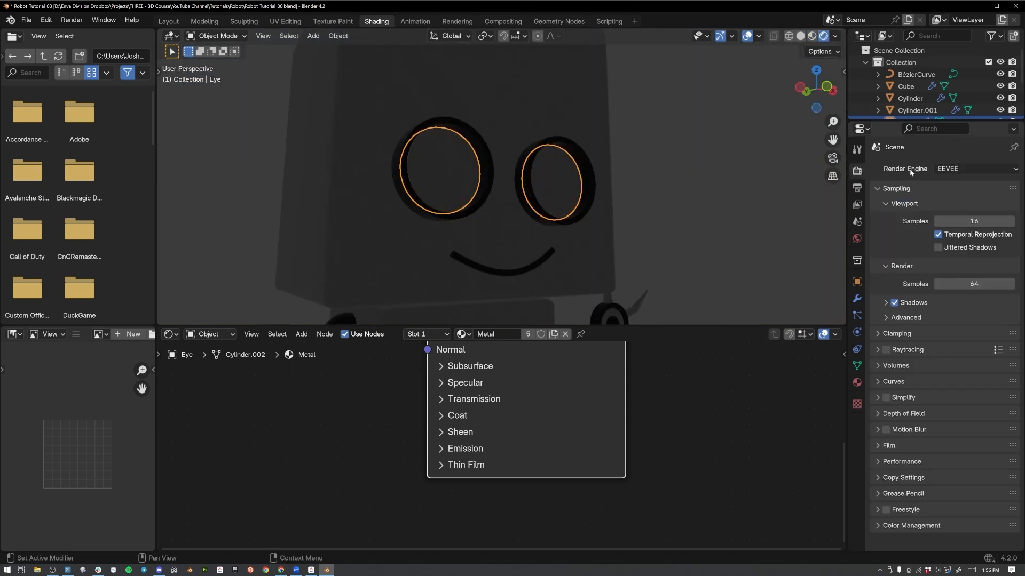
click(955, 169)
click(953, 209)
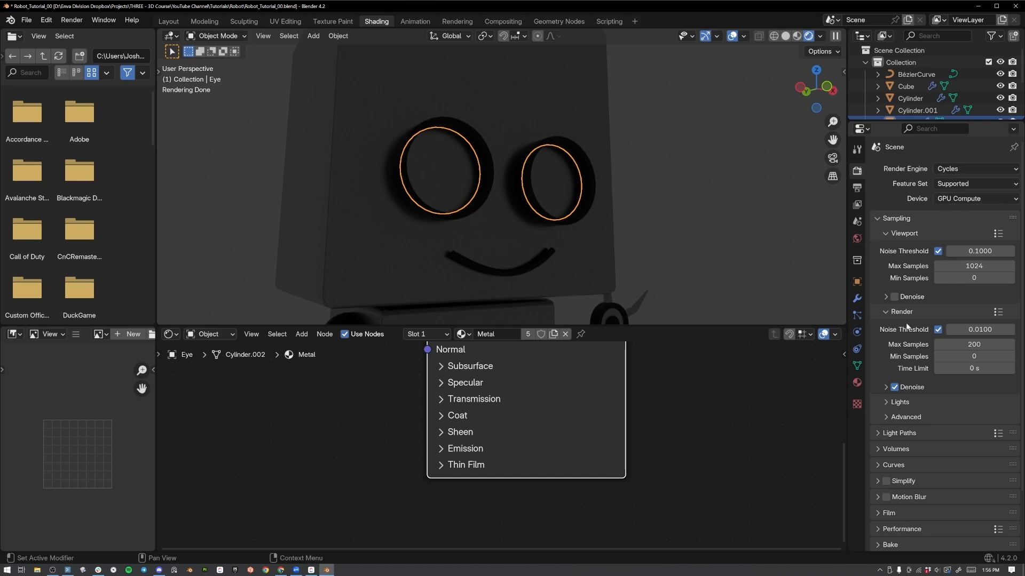
click(956, 344)
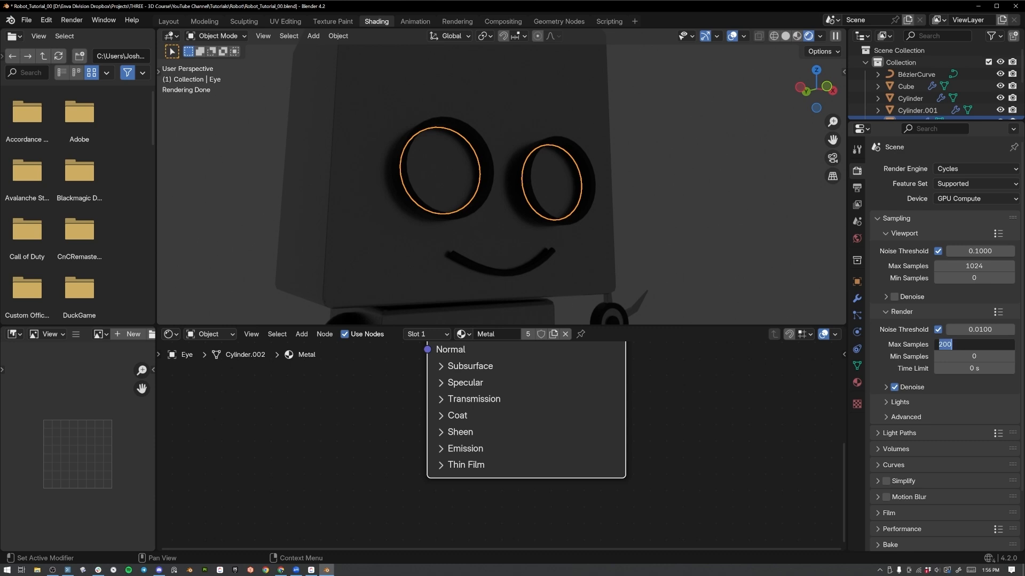
click(903, 346)
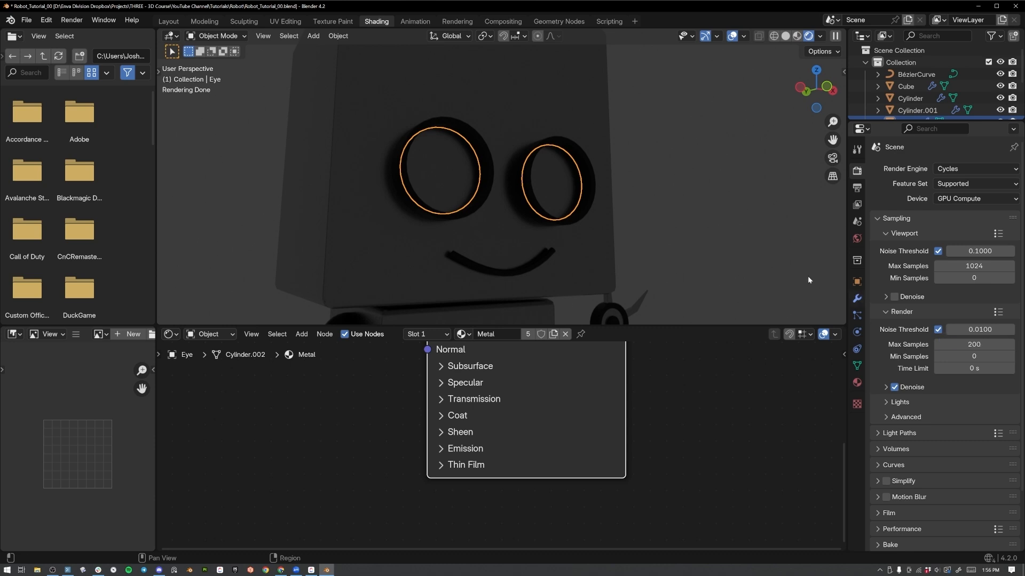
Examine the eye material's Principled BSDF node setup and the rendered face from different angles.
middle_drag(553, 181, 533, 184)
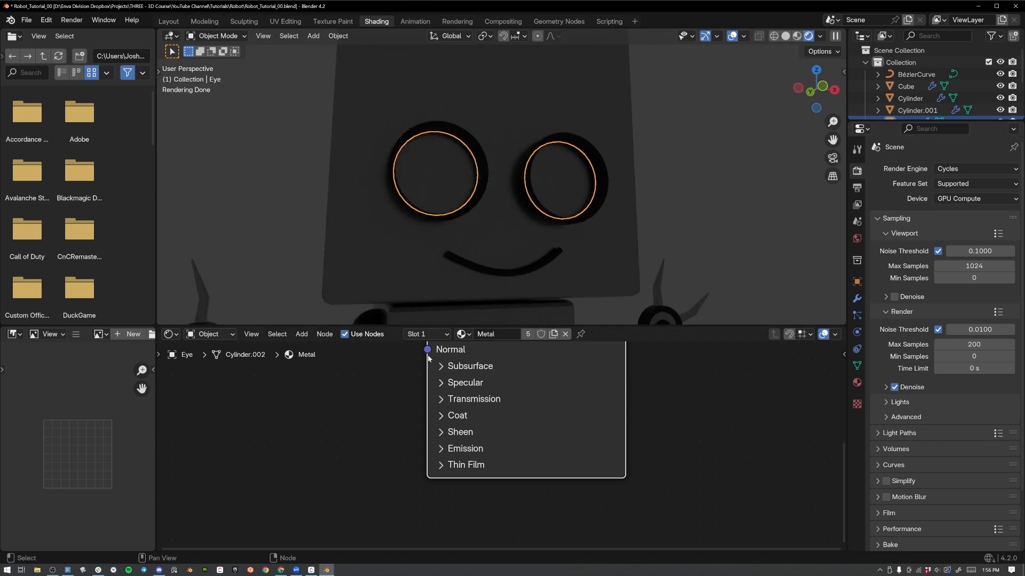
middle_drag(366, 395, 380, 431)
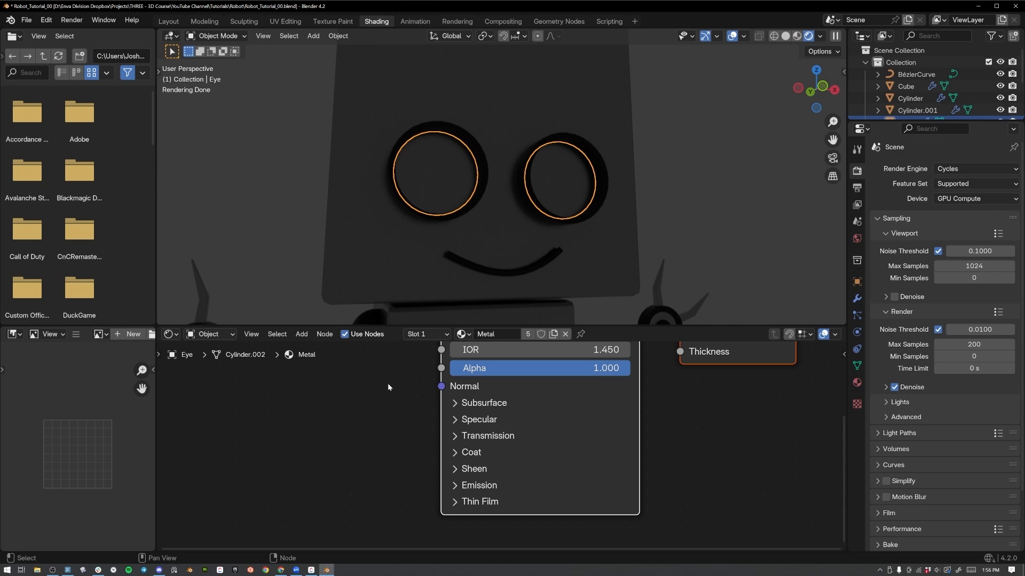
scroll(387, 383, down, 4)
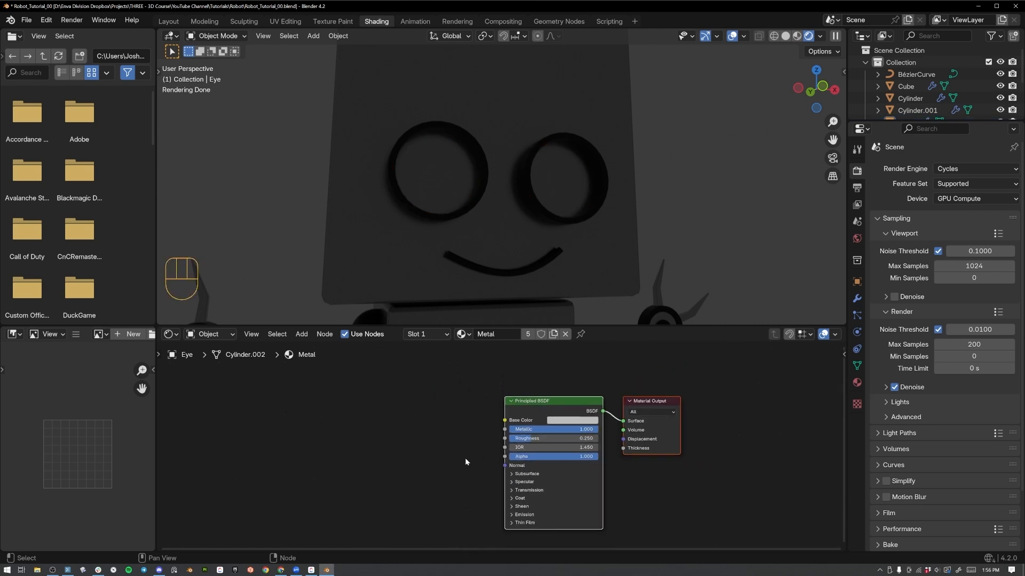
scroll(463, 451, up, 4)
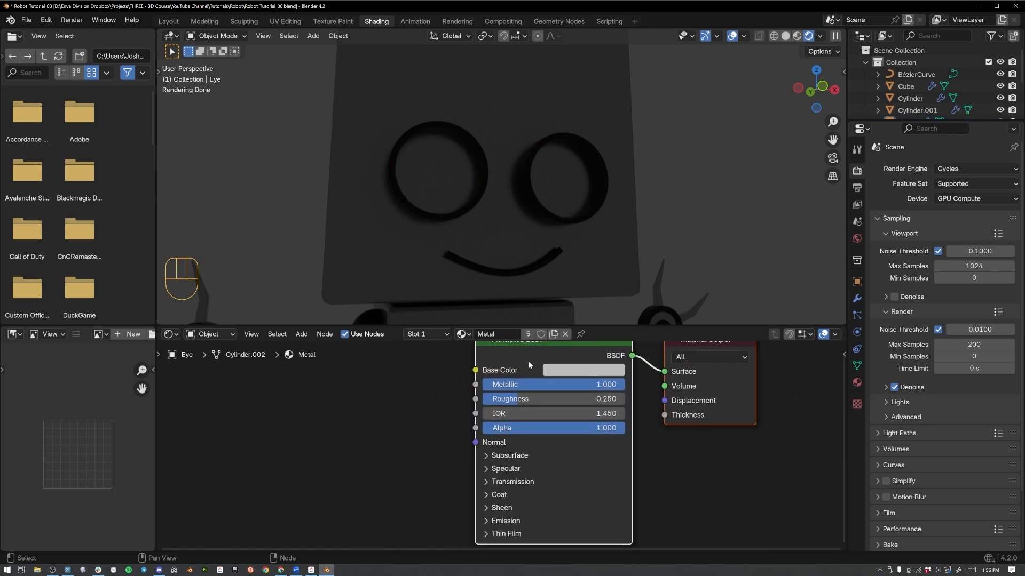
middle_drag(529, 362, 513, 398)
middle_drag(665, 197, 690, 207)
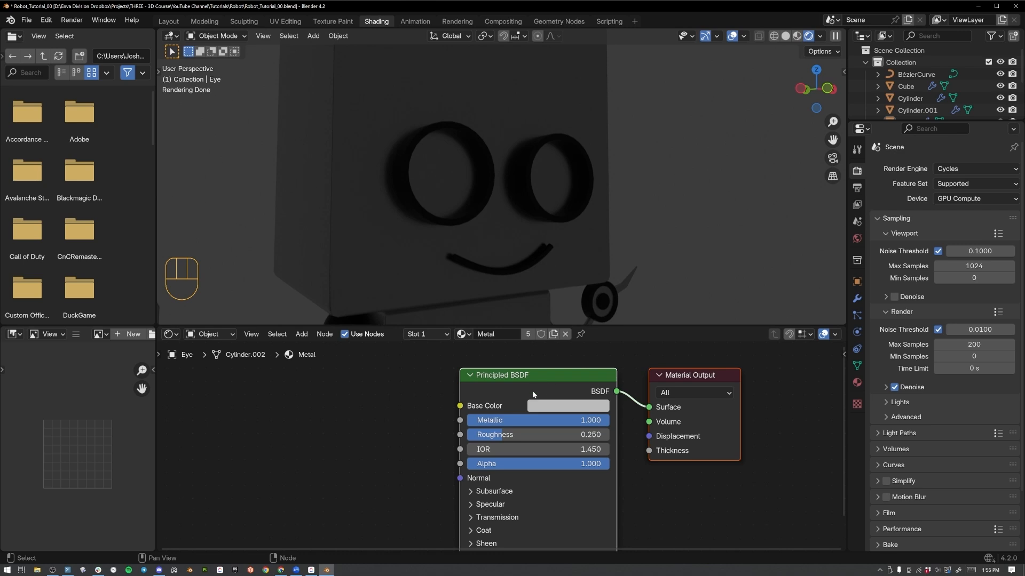
middle_drag(502, 223, 479, 177)
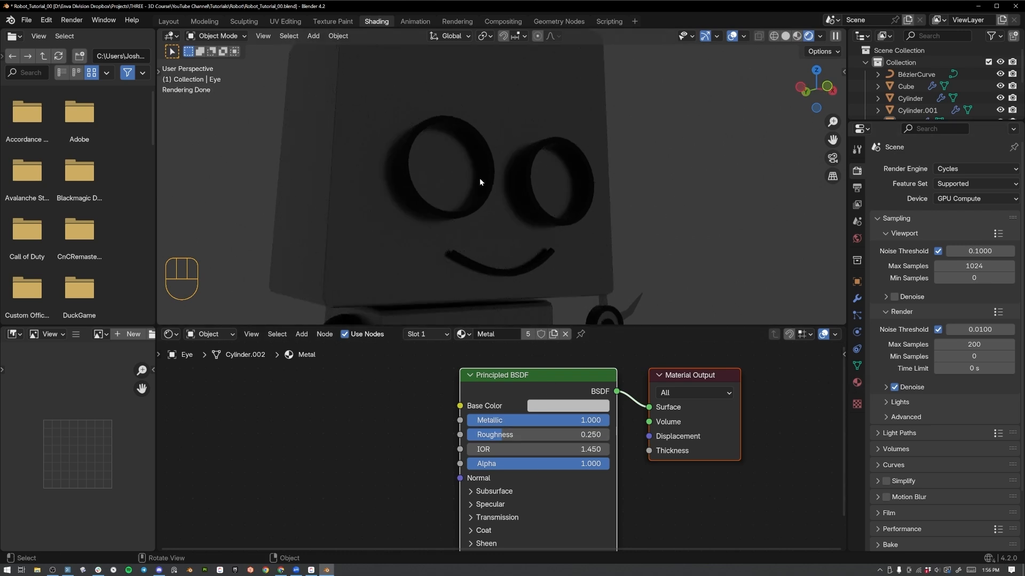
scroll(450, 372, down, 1)
Select the Eye object and add a Gradient Texture node ahead of the Principled BSDF in its material.
click(452, 170)
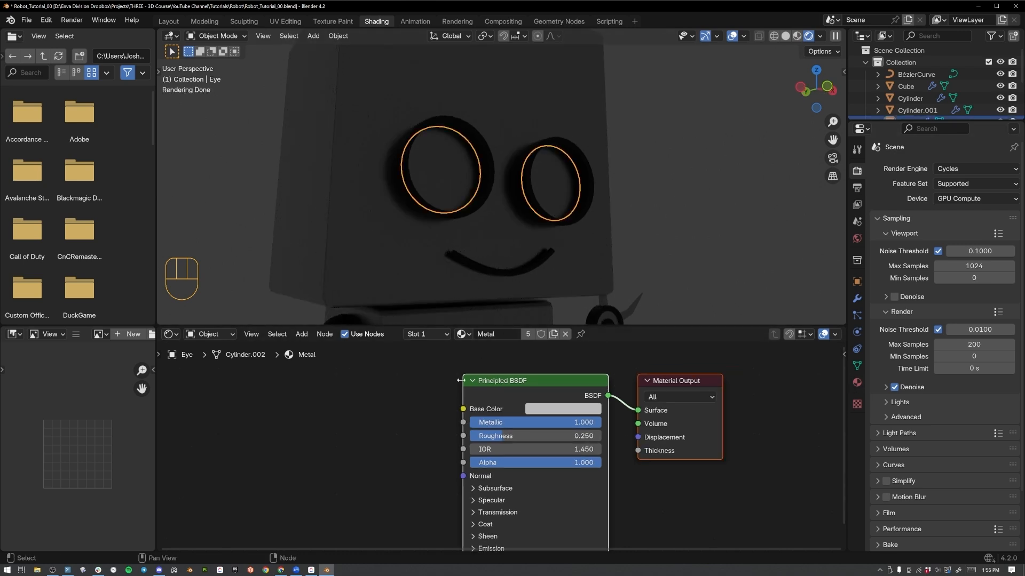
middle_drag(550, 233, 529, 201)
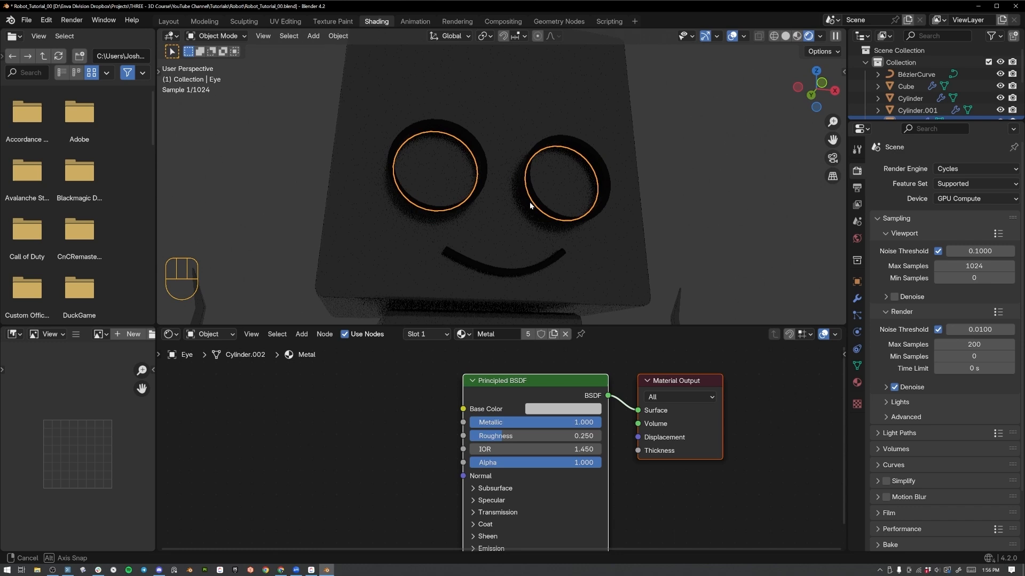
scroll(370, 380, down, 2)
key(shift+a)
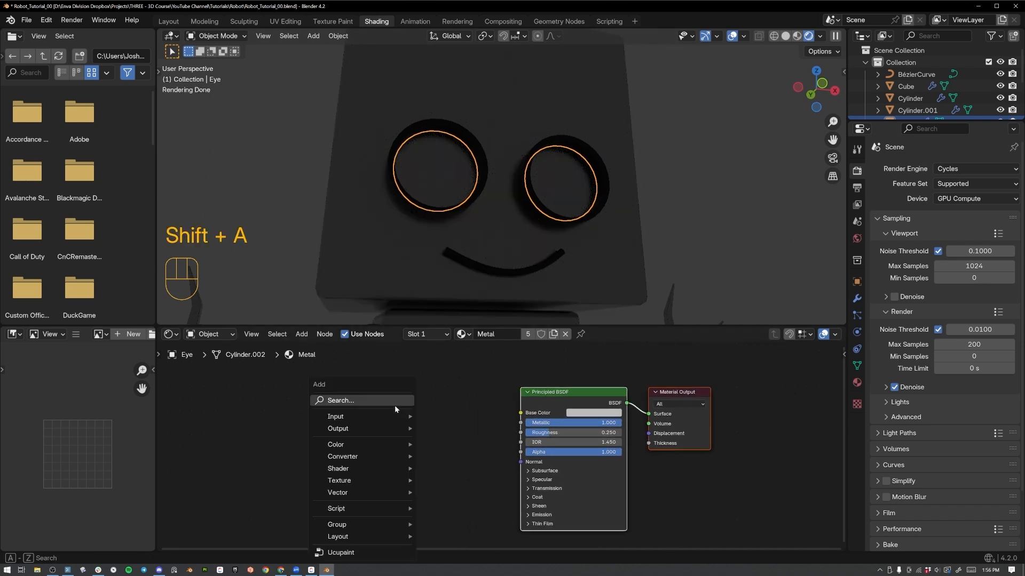
click(395, 404)
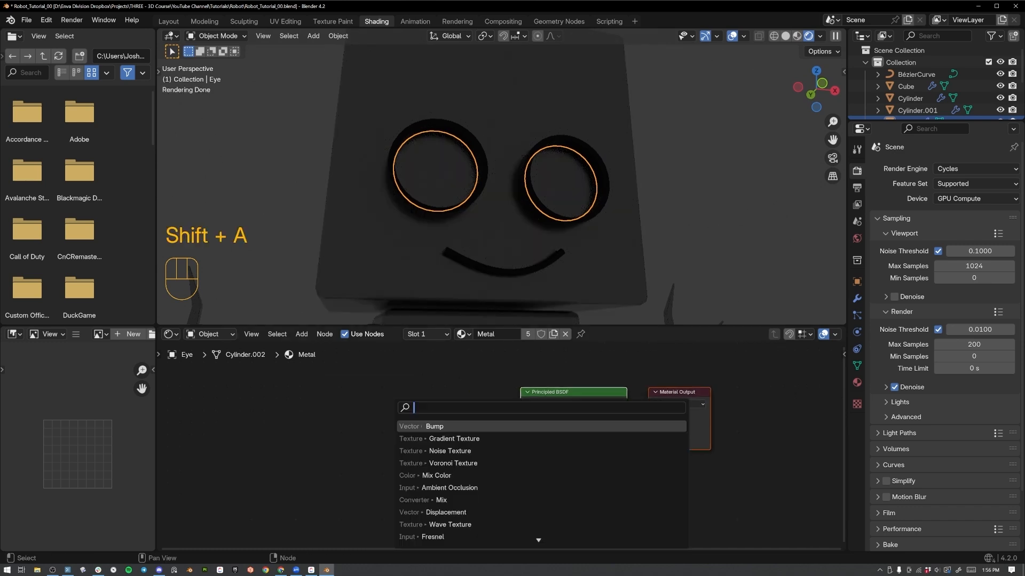
key(shift+a)
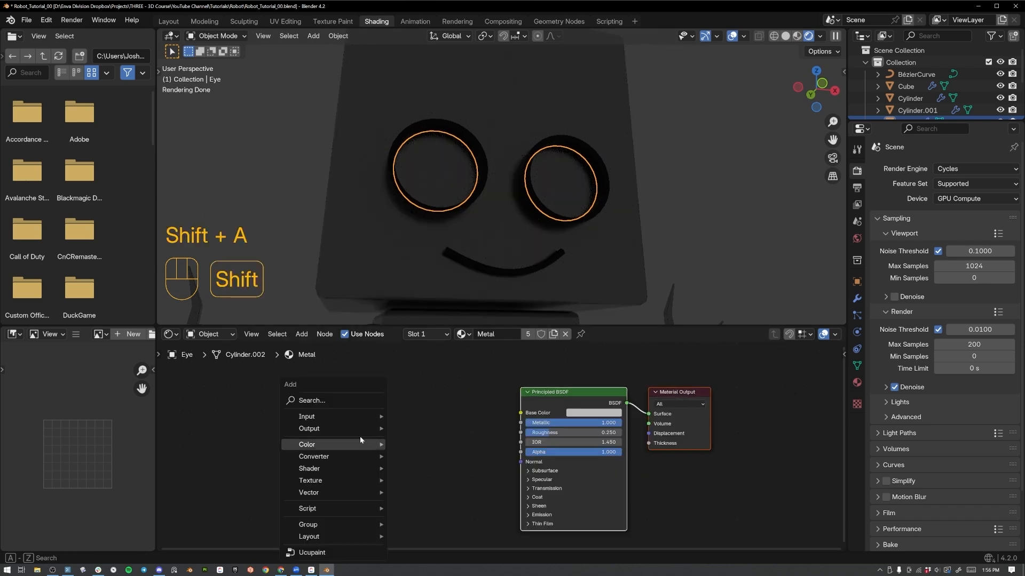
click(329, 397)
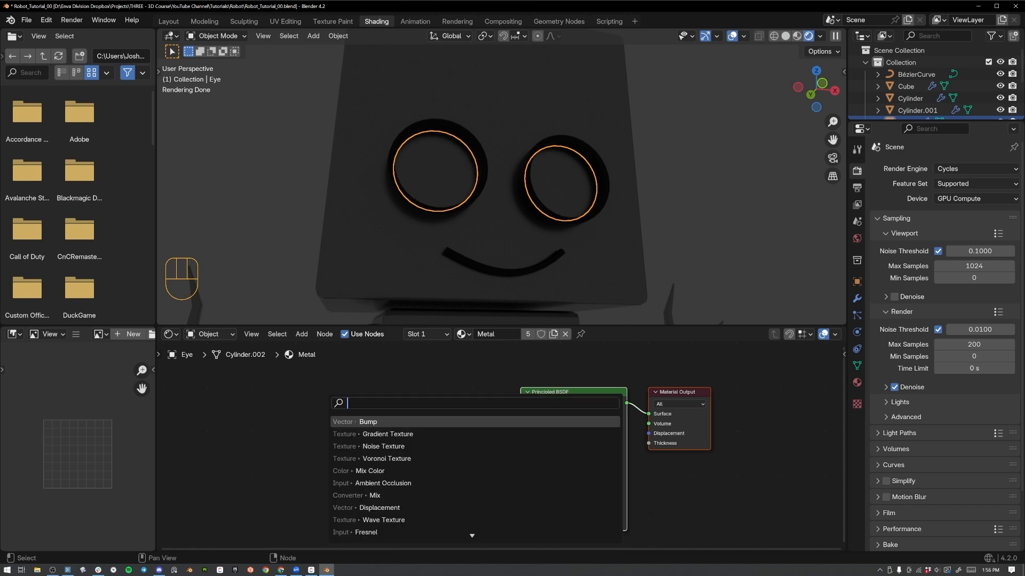
text(gradi)
key(Return)
click(329, 407)
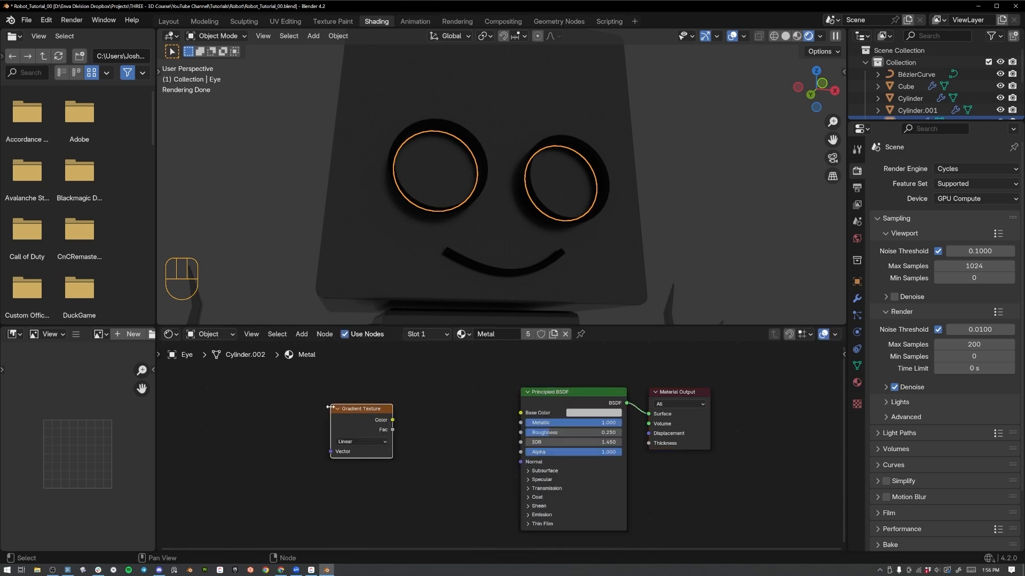
Try linking the Gradient Texture's Color to the Base Color of the shared Metal material, and remove the link again.
drag(392, 421, 520, 413)
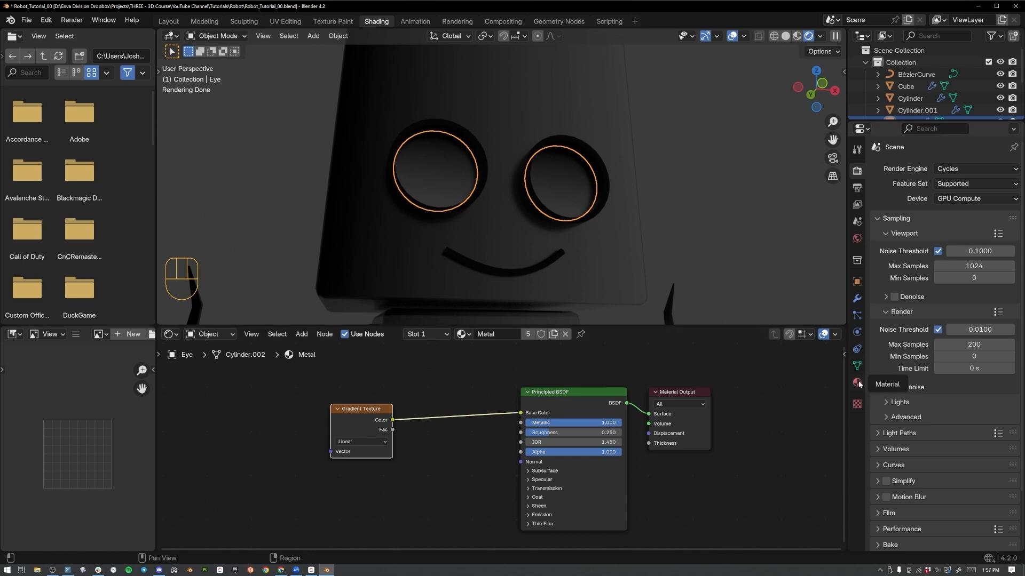
middle_drag(405, 224, 444, 239)
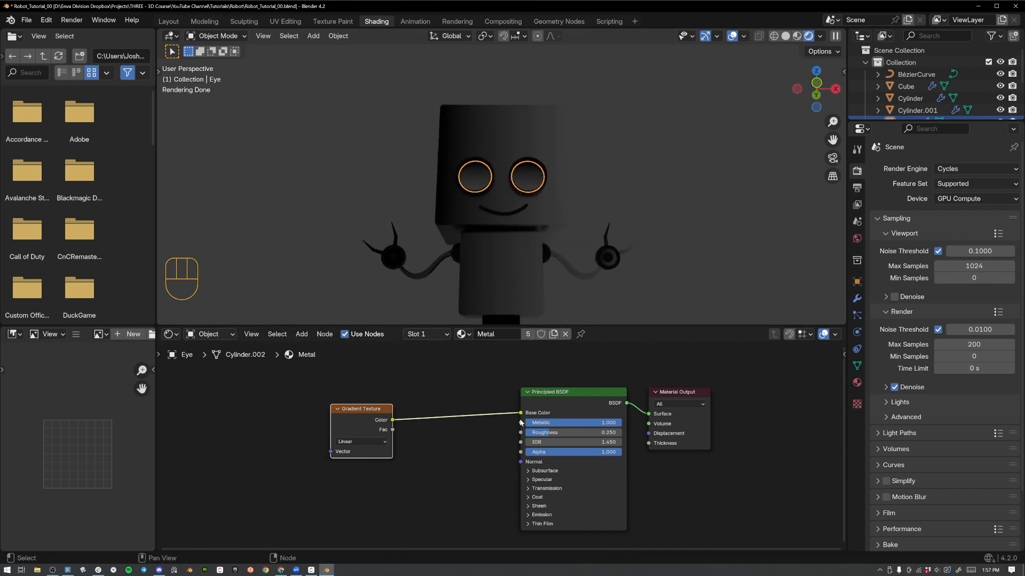
drag(523, 413, 470, 414)
drag(420, 385, 313, 486)
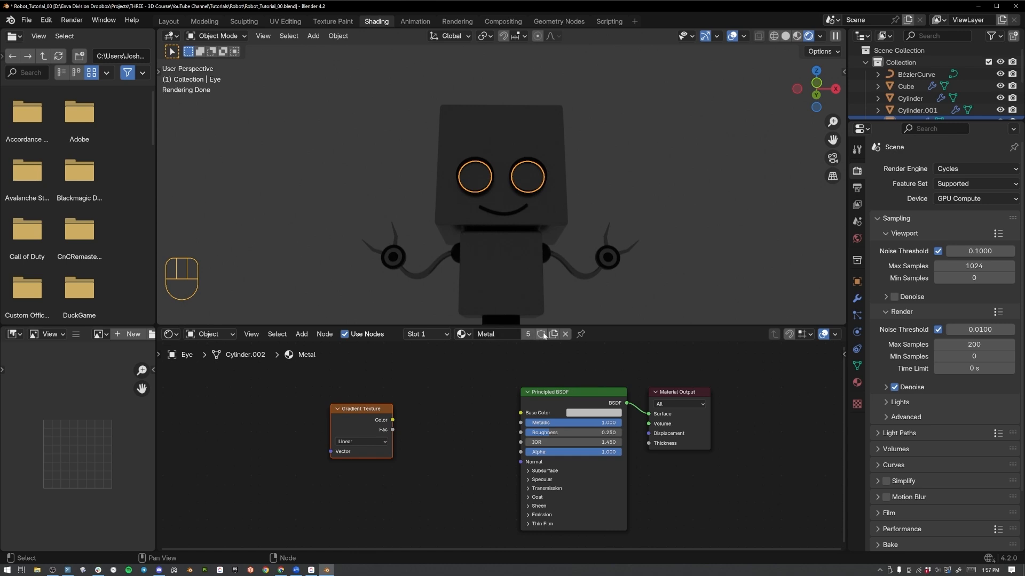
Make the Eye object's Metal material a separate single-user copy and name it Eyes.
click(857, 383)
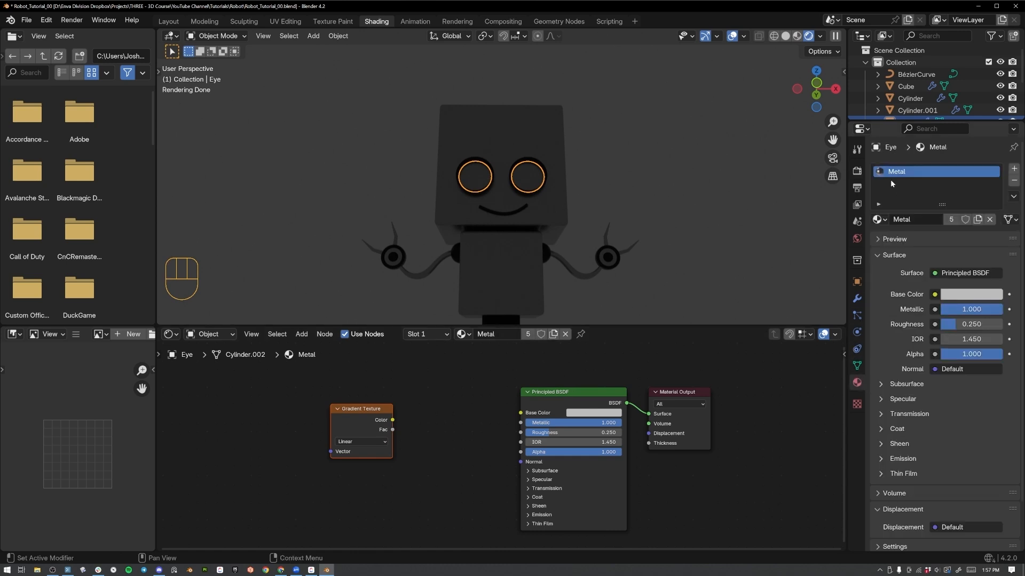
click(978, 220)
double_click(935, 220)
text(Eyes)
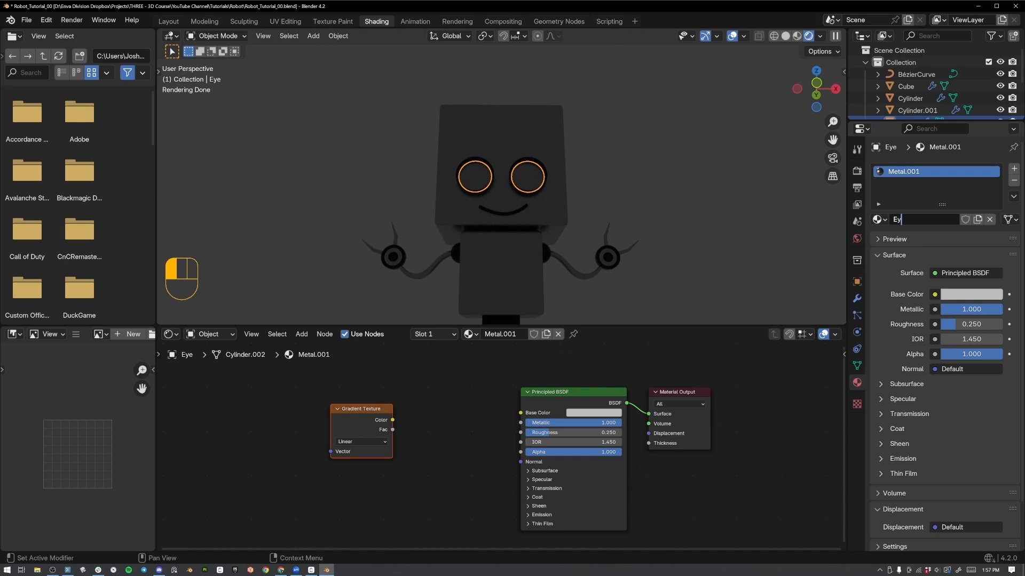
key(Return)
Set the Eyes material to Metallic 0, a pure white Base Color with Value 1, and Roughness 1.
drag(945, 305, 928, 305)
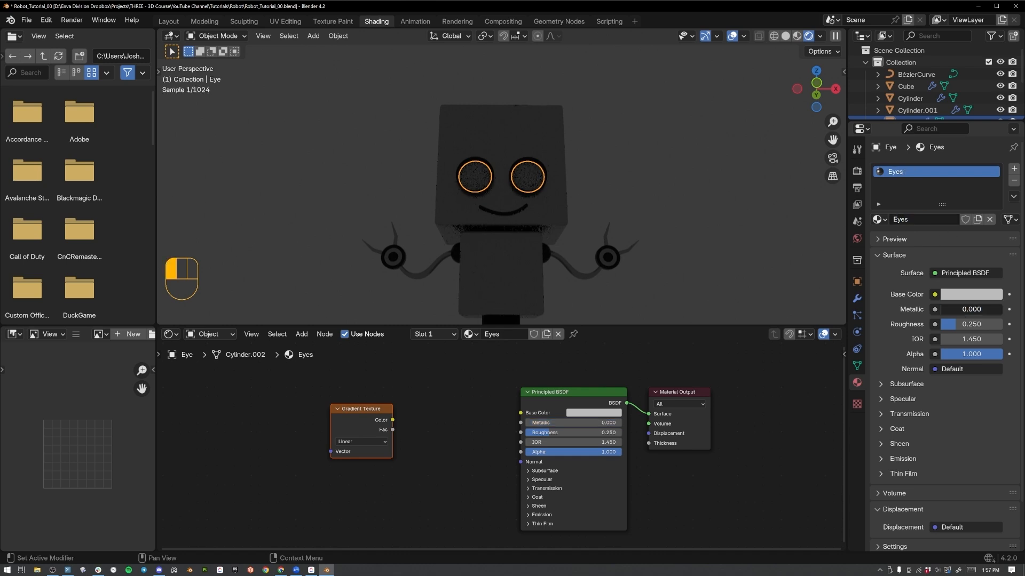
click(971, 294)
drag(992, 133, 992, 107)
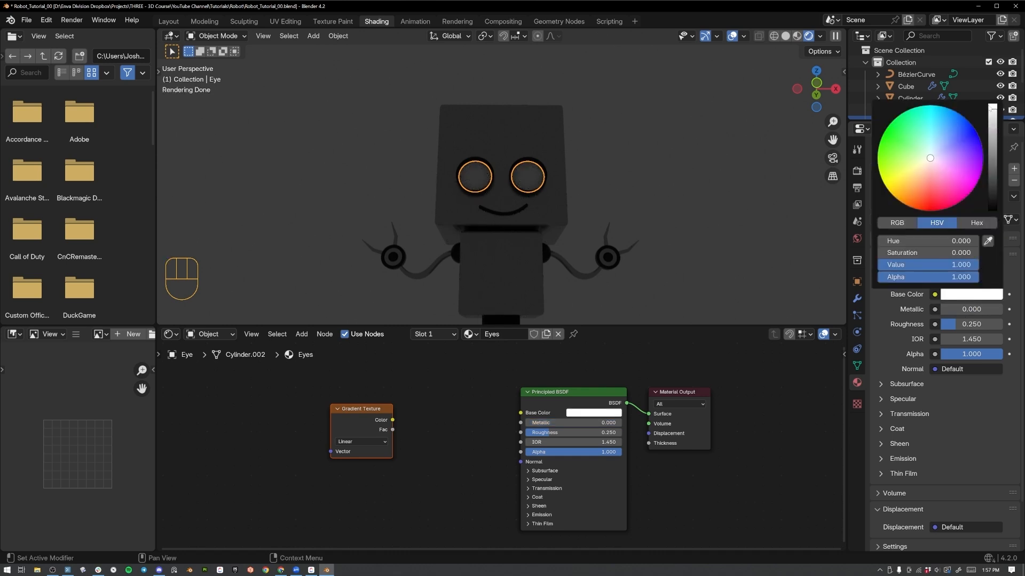
click(956, 327)
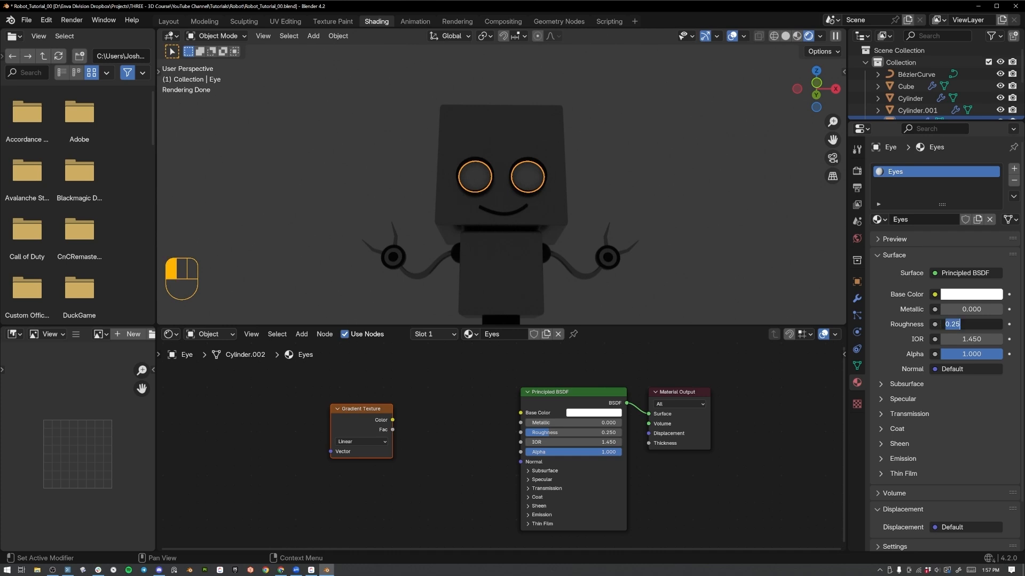
text(1)
key(Return)
Connect the Gradient Texture's Color to the Principled BSDF's Base Color and set its gradient type to Spherical.
middle_drag(480, 213, 522, 178)
scroll(539, 194, up, 5)
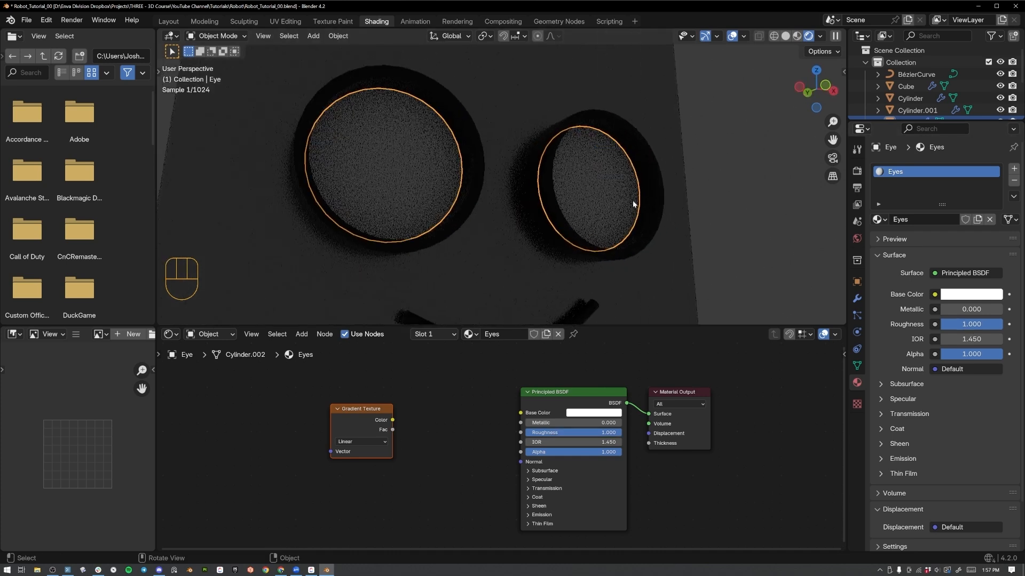
click(532, 371)
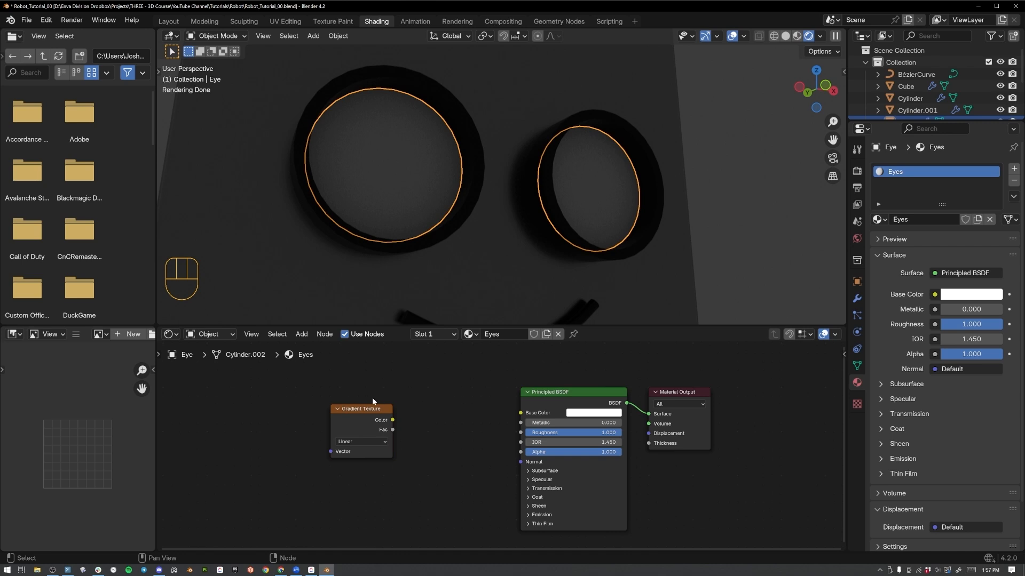
mouse_move(373, 405)
mouse_down()
mouse_move(489, 399)
mouse_move(520, 413)
mouse_up()
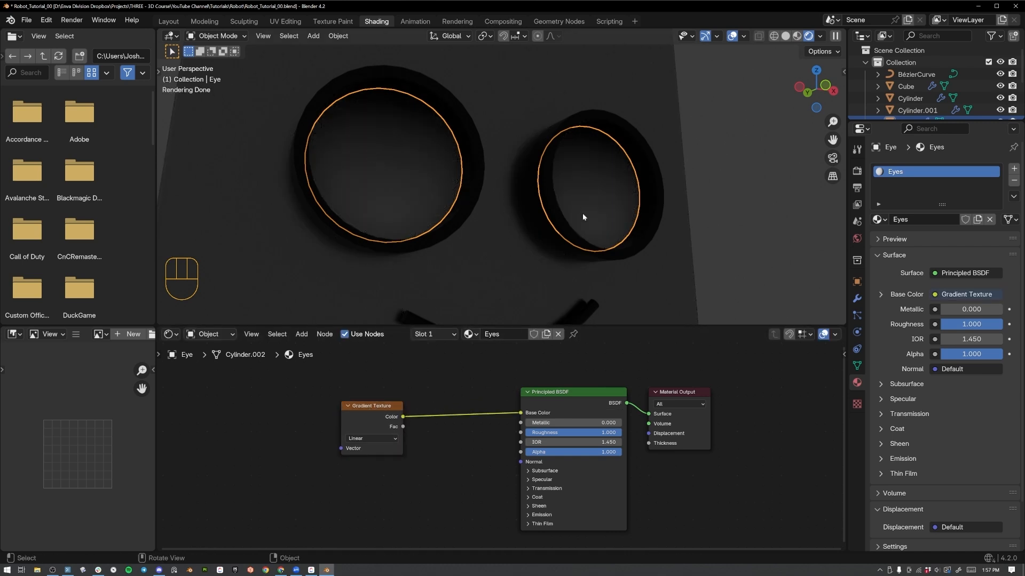
scroll(583, 218, down, 5)
middle_drag(332, 404, 468, 401)
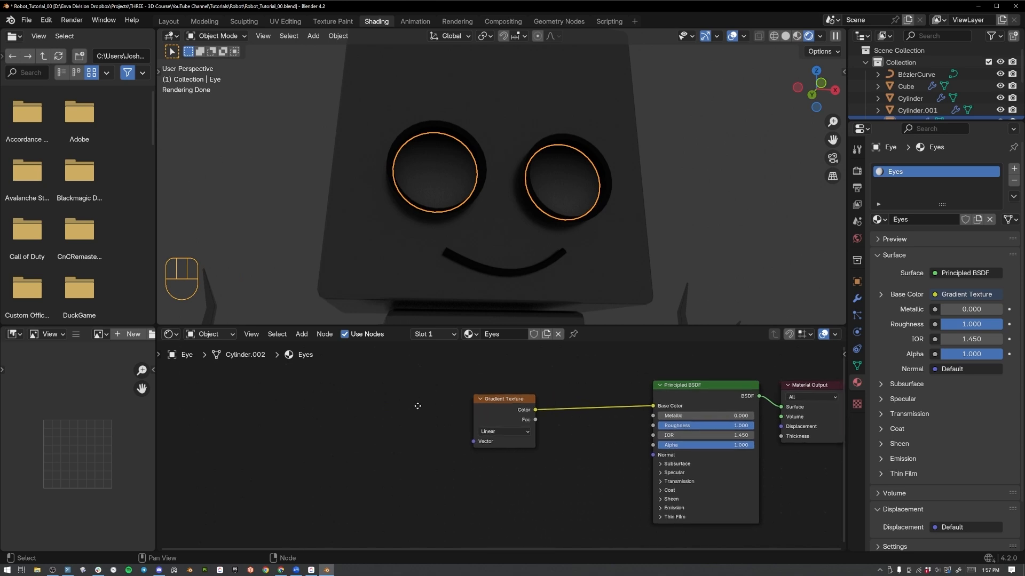
click(490, 435)
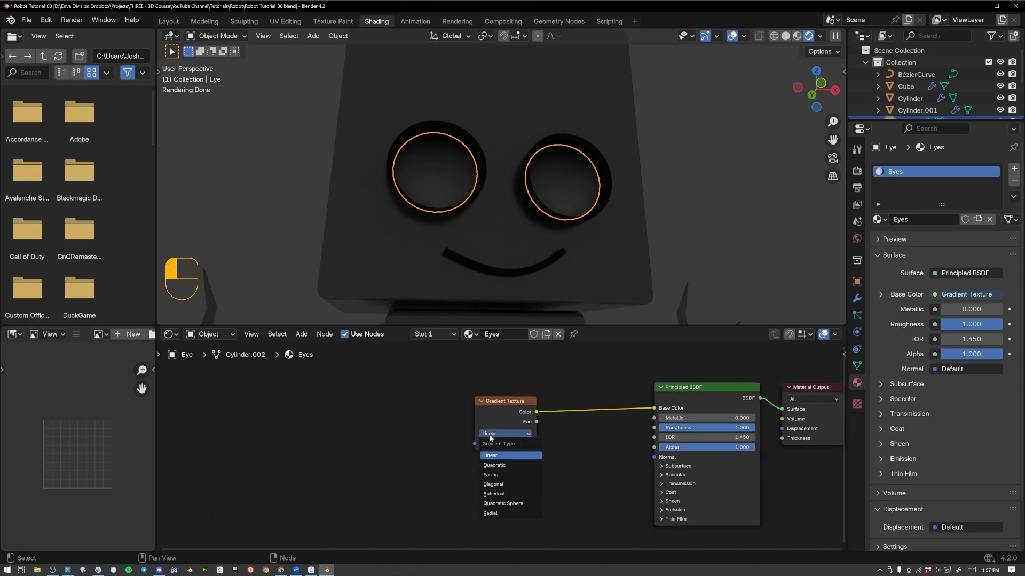
click(505, 495)
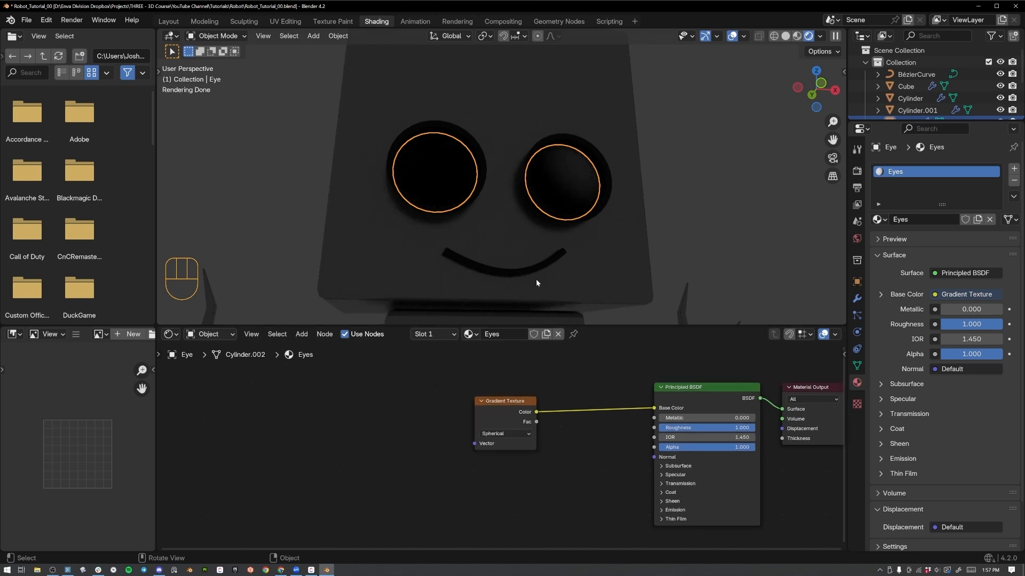
Add Texture Coordinate and Mapping nodes feeding the Gradient Texture's Vector input, using Node Wrangler's texture setup.
click(510, 408)
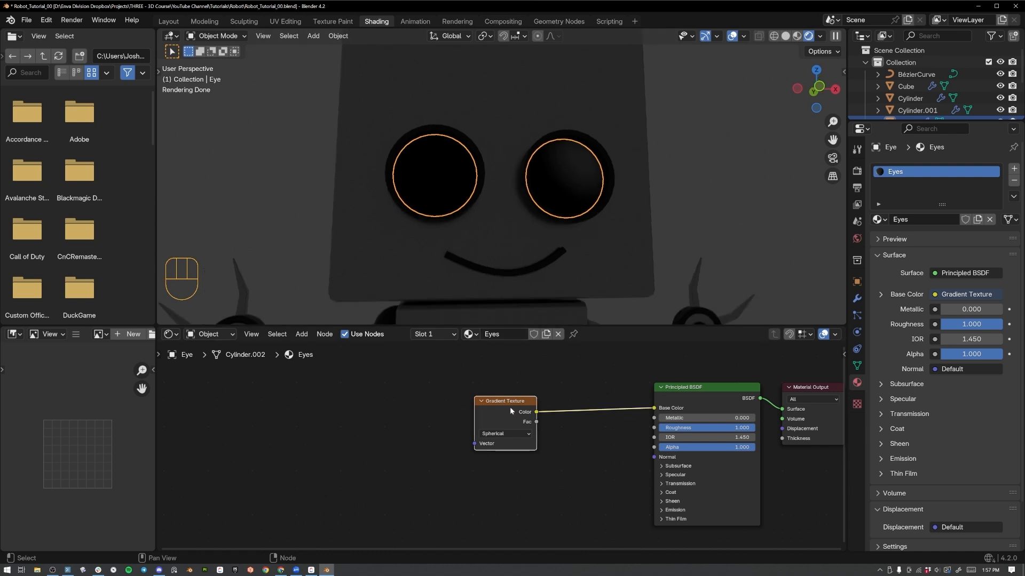
key(ctrl+t)
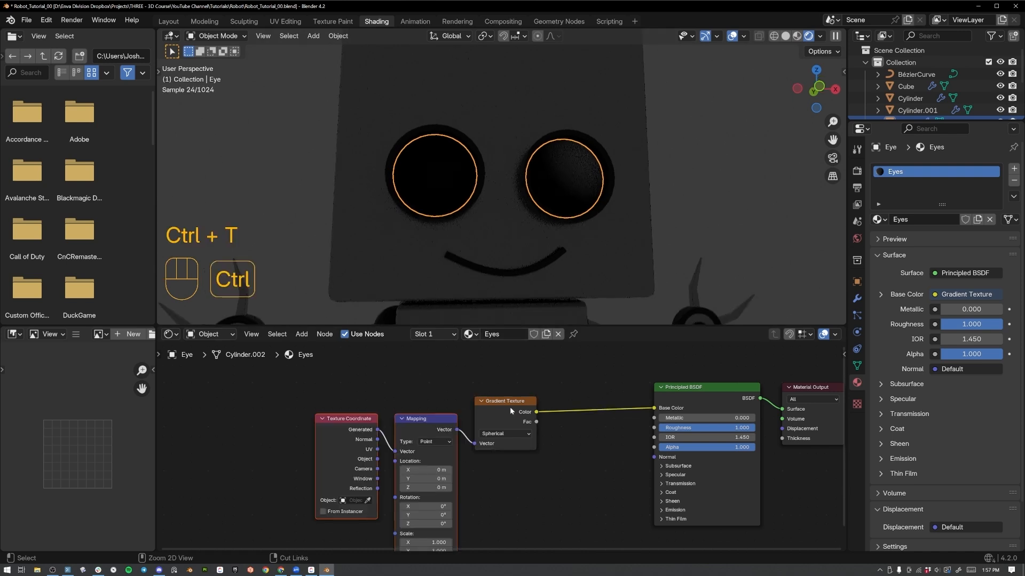
click(352, 425)
shift+click(426, 420)
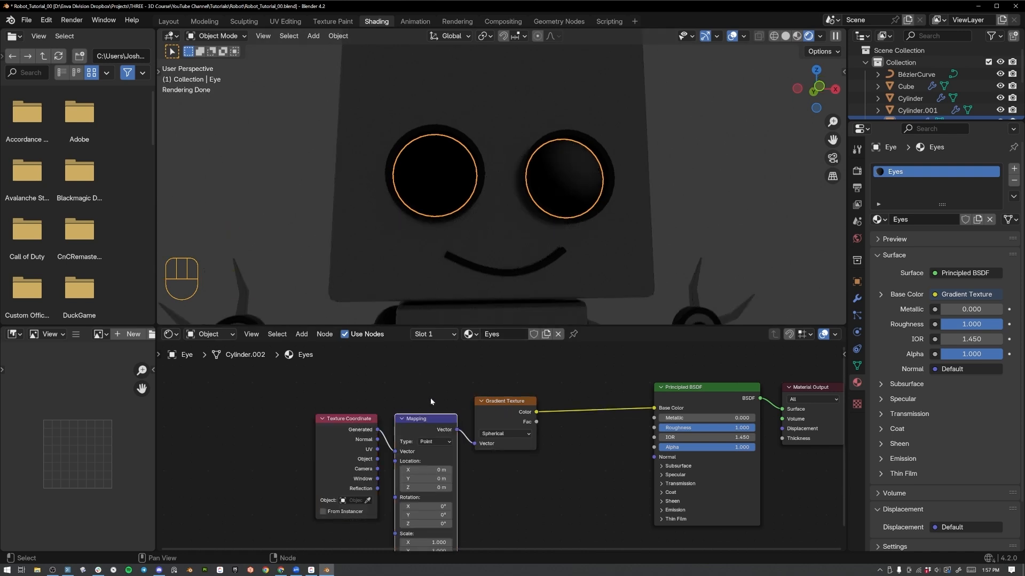
Look up the Node Wrangler add-on in the preferences to check whether it is enabled, and close the preferences.
click(47, 20)
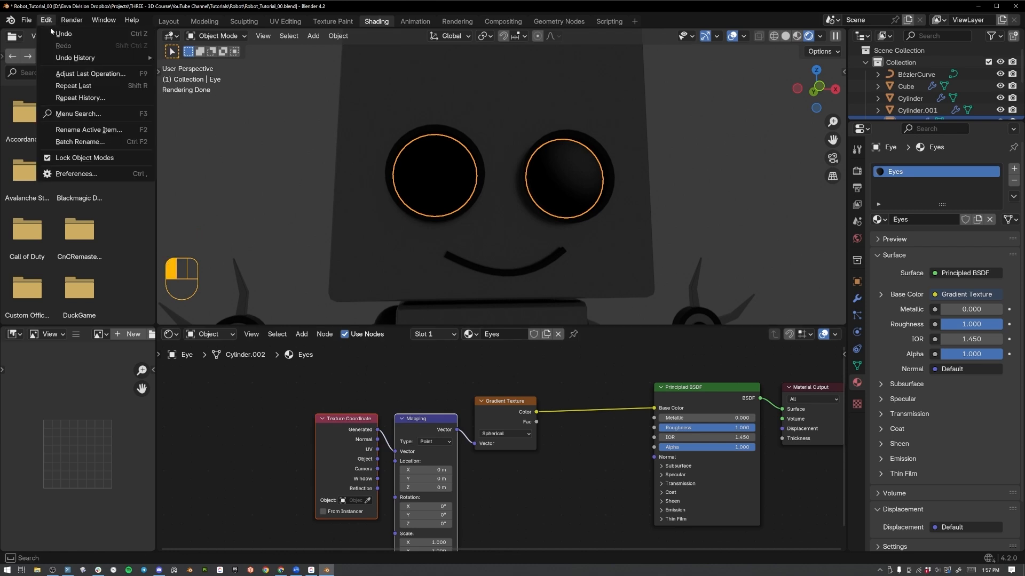
click(64, 175)
click(58, 136)
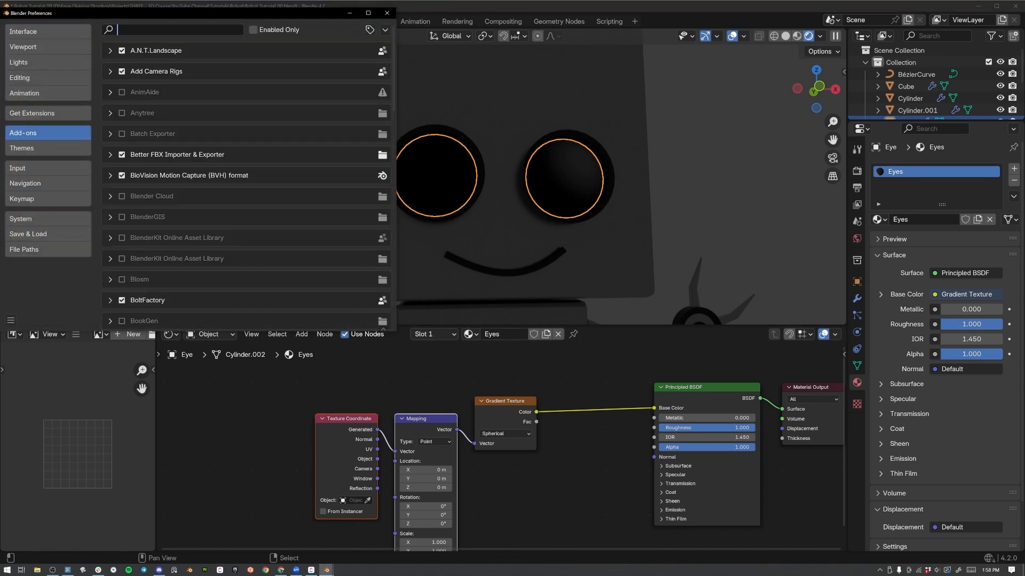
text(node wrangler)
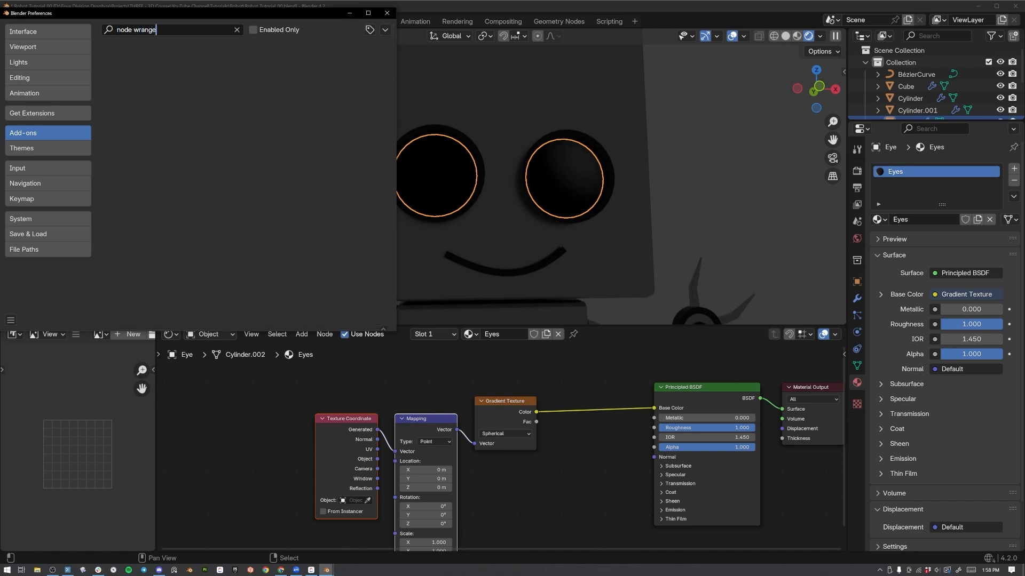
key(BackSpace)
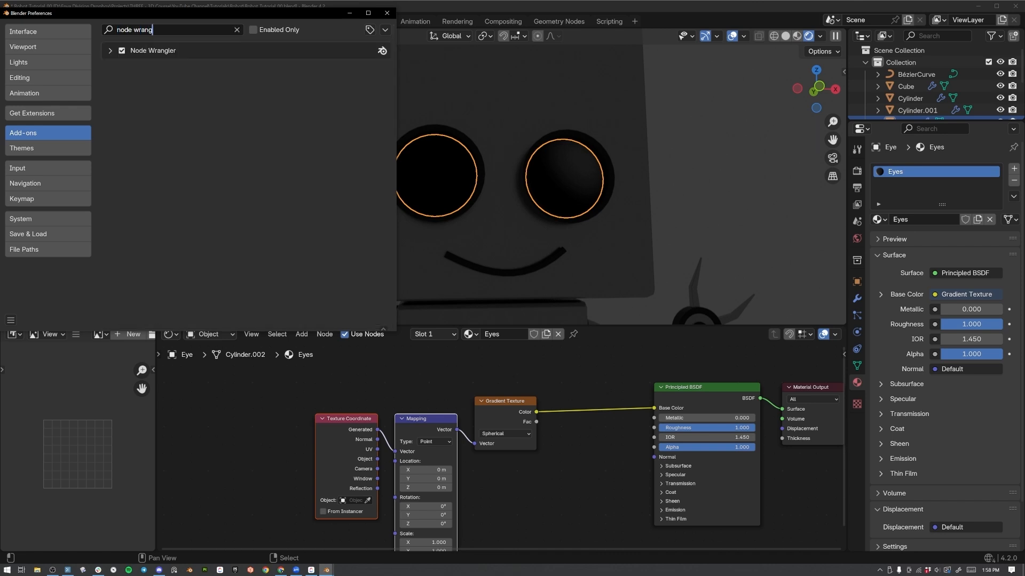
click(387, 12)
Apply the Eye object's scale in Object Mode.
scroll(344, 424, up, 3)
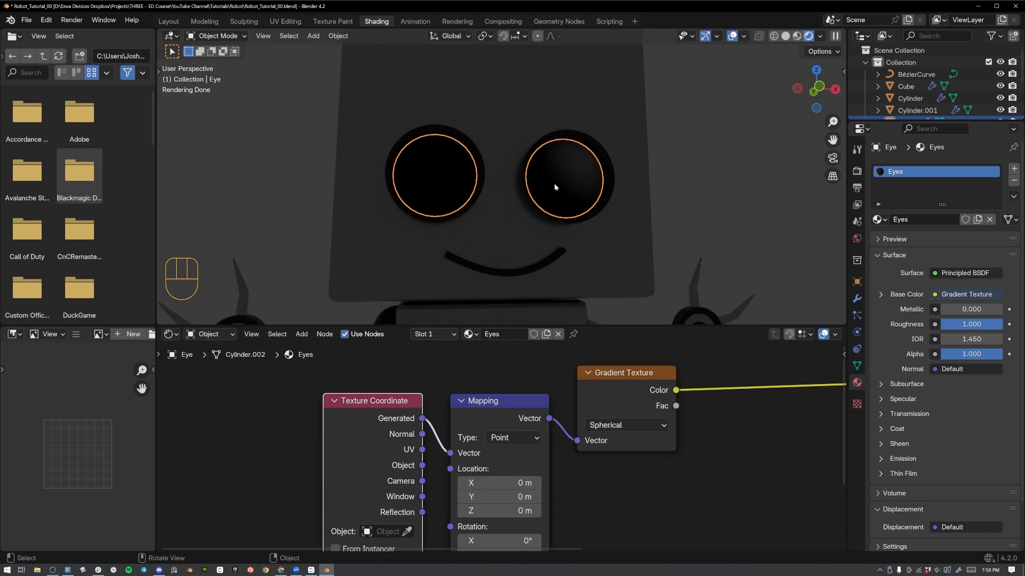
key(Tab)
key(Tab)
key(ctrl+a)
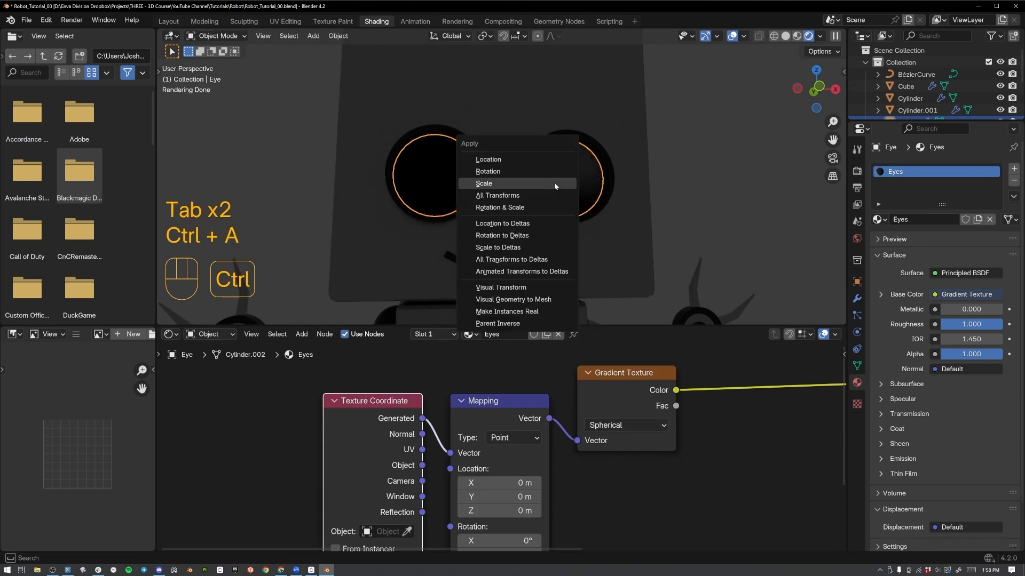
click(554, 183)
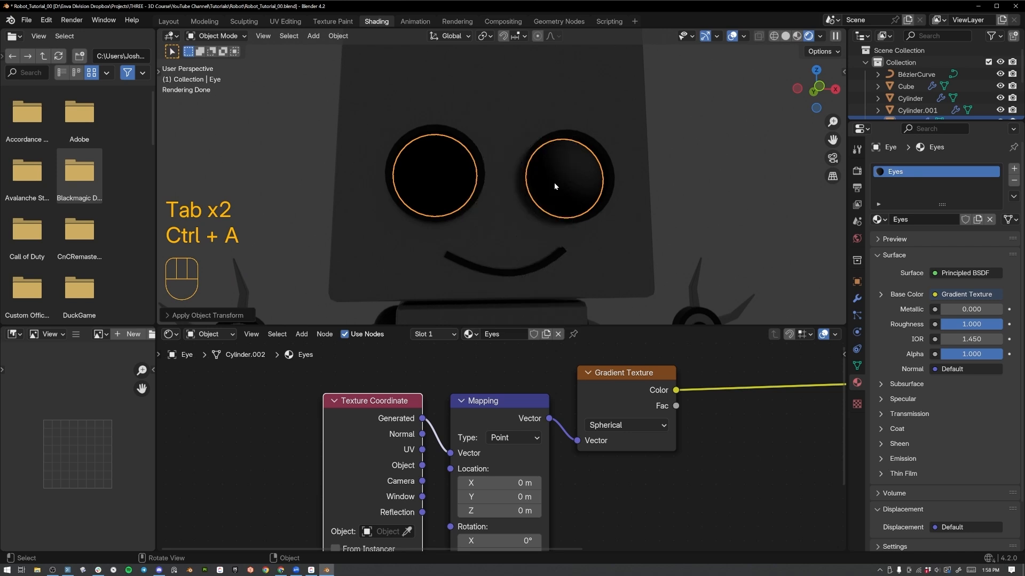
Select all of the Eye mesh's faces in Edit Mode and unwrap their UVs.
key(Tab)
key(a)
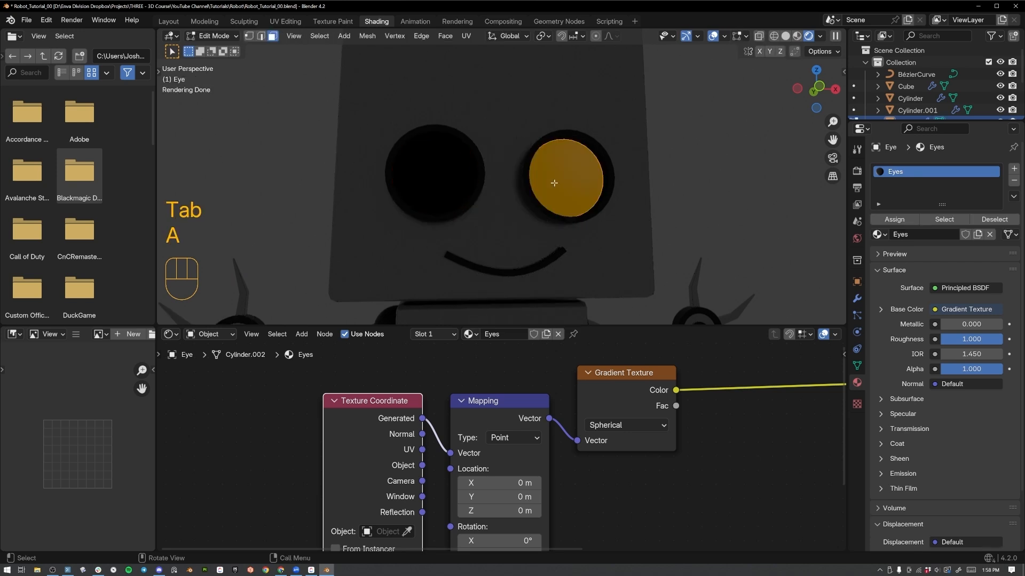
key(u)
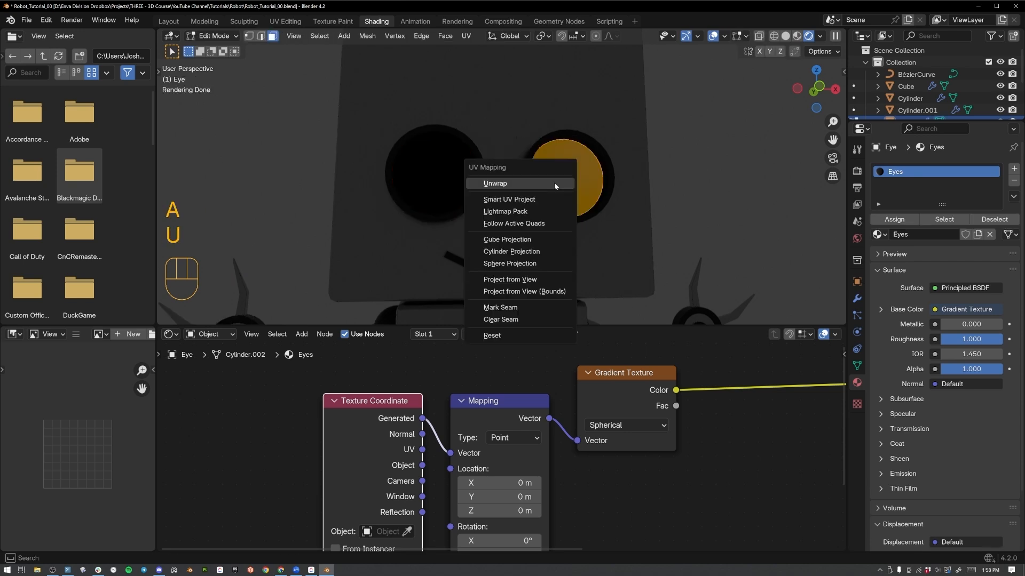
click(554, 183)
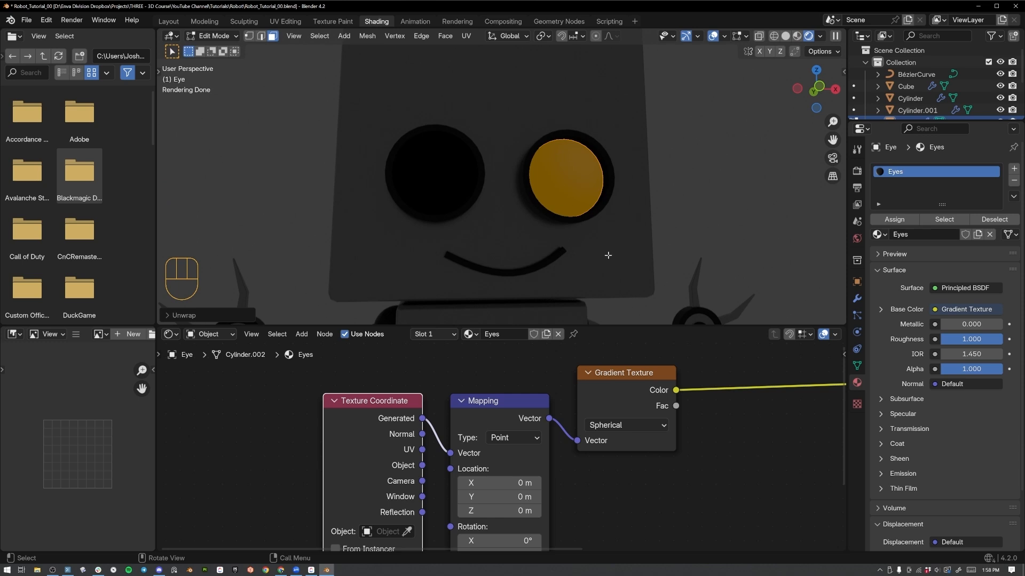
key(Tab)
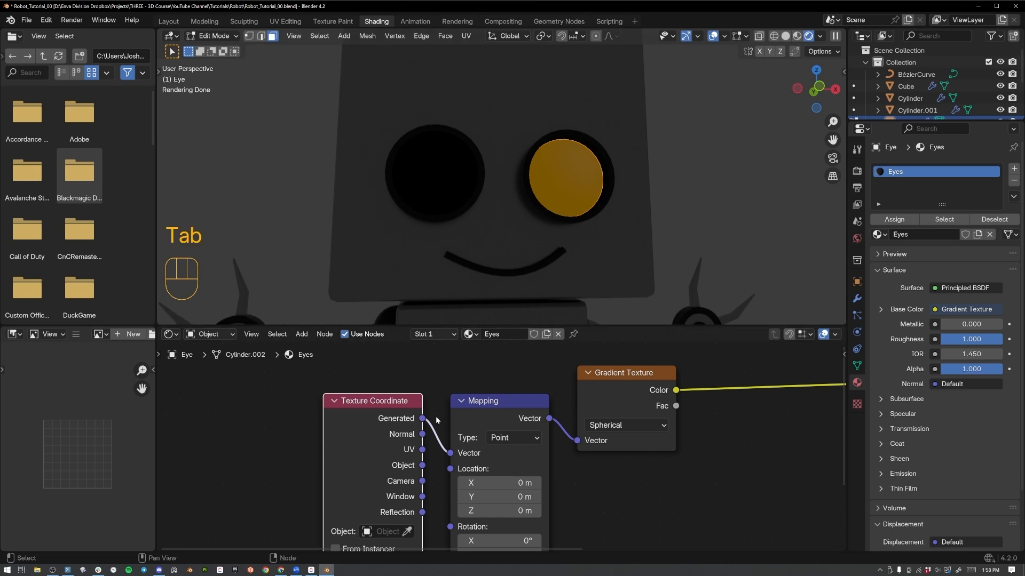
Connect the Texture Coordinate's UV output to the Mapping node's Vector input, and return to Object Mode.
scroll(322, 424, up, 2)
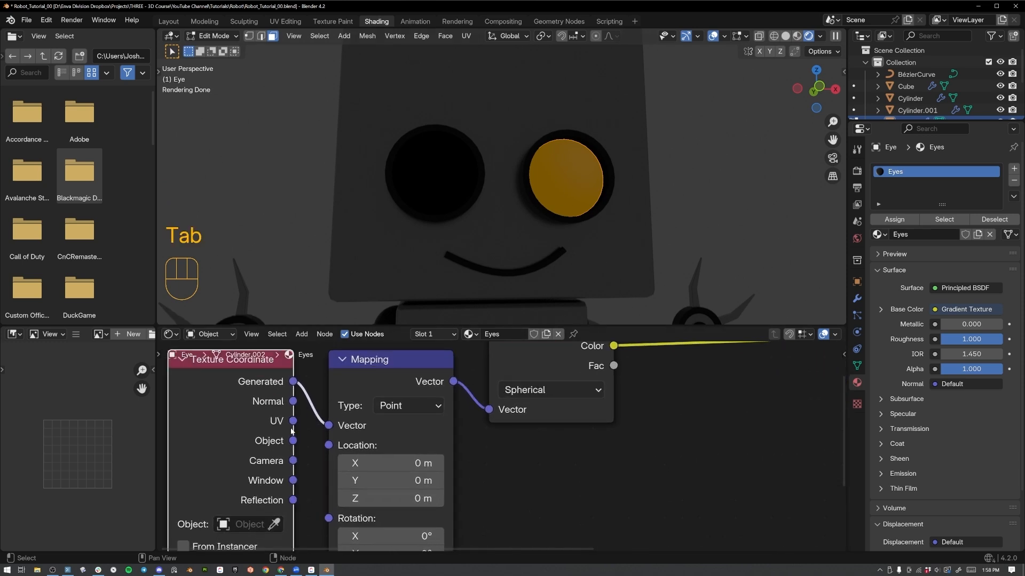
drag(293, 421, 330, 425)
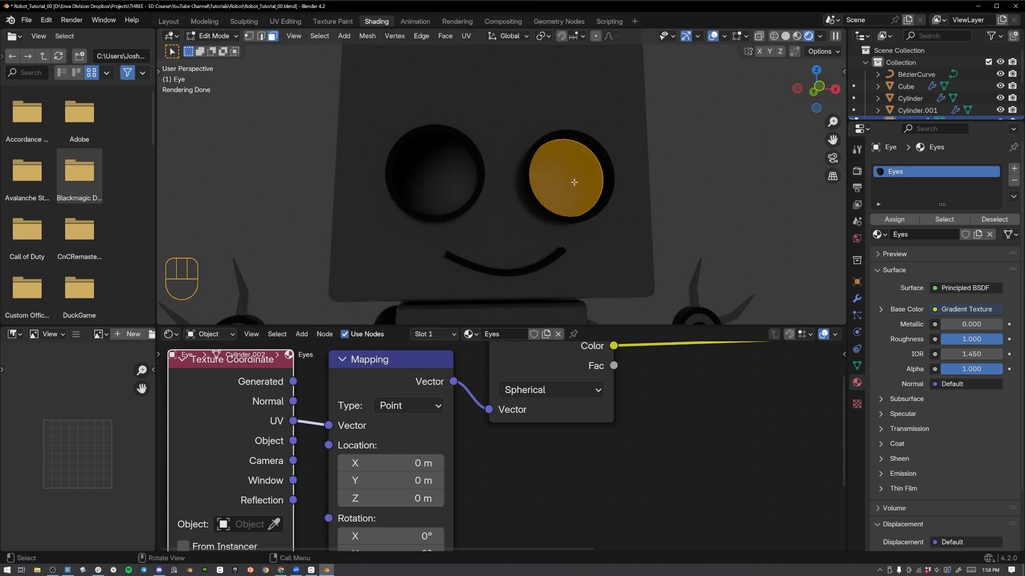
middle_drag(614, 229, 589, 206)
key(Tab)
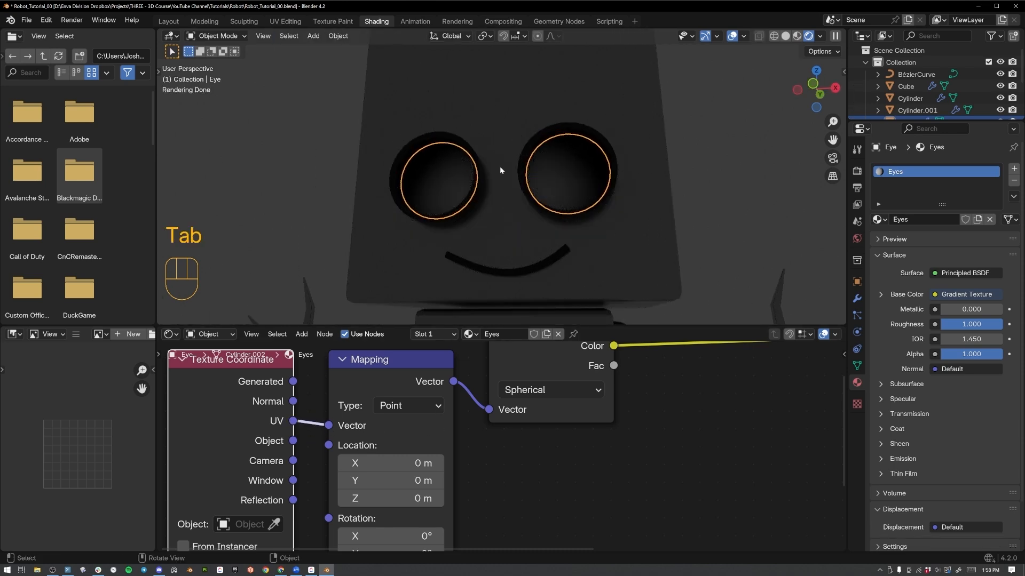
Set the Mapping node's Location X and Y to -0.5 m to centre the spherical gradient on the eyes.
scroll(463, 504, down, 1)
middle_drag(470, 533, 505, 454)
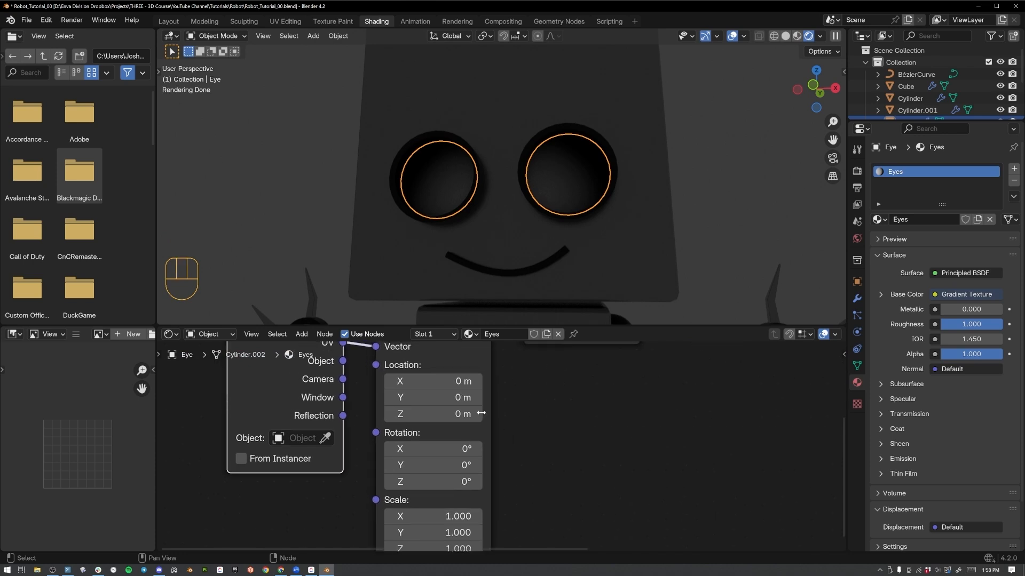
click(446, 382)
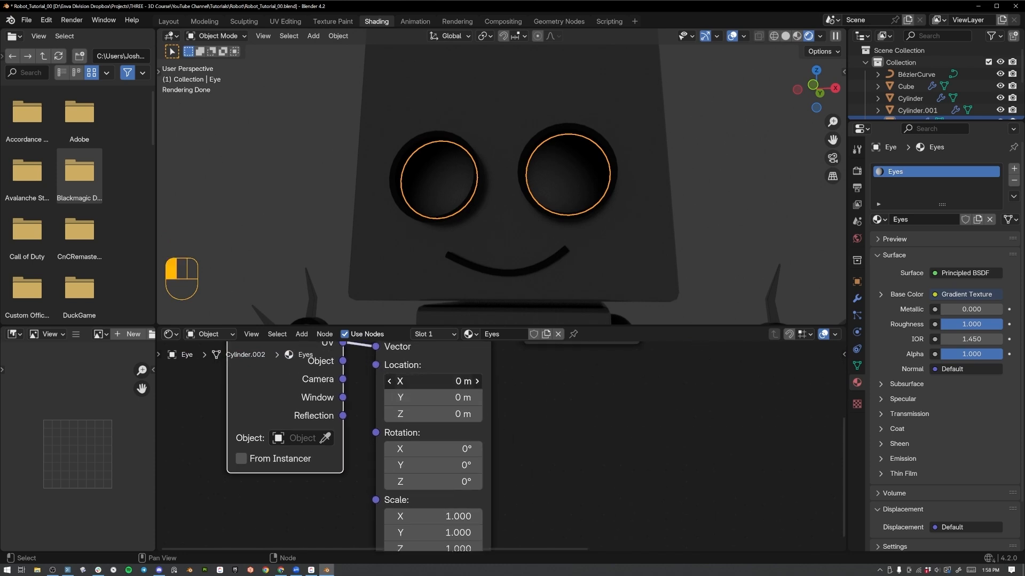
drag(446, 382, 446, 398)
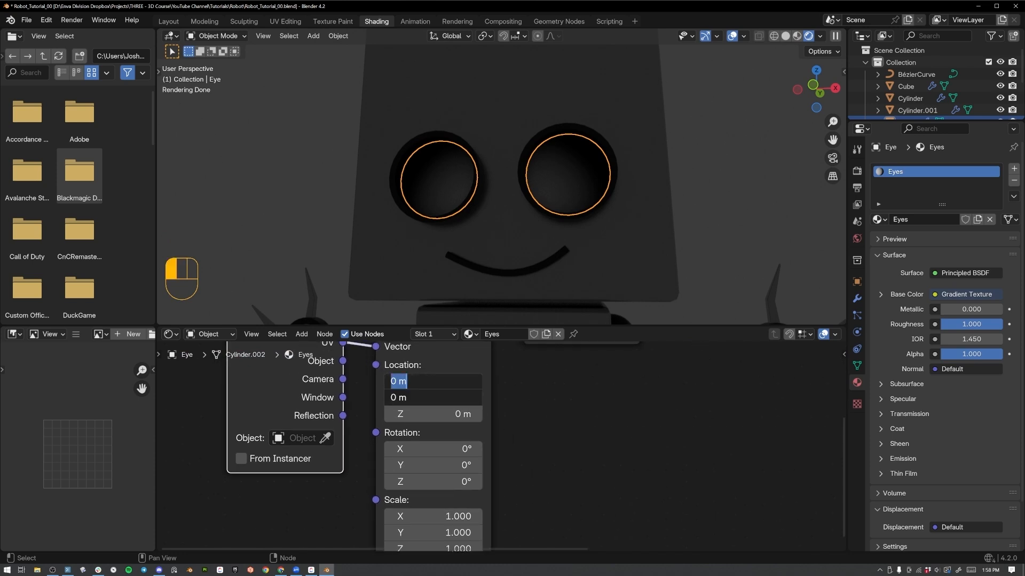
text(-0)
text(.5)
key(Return)
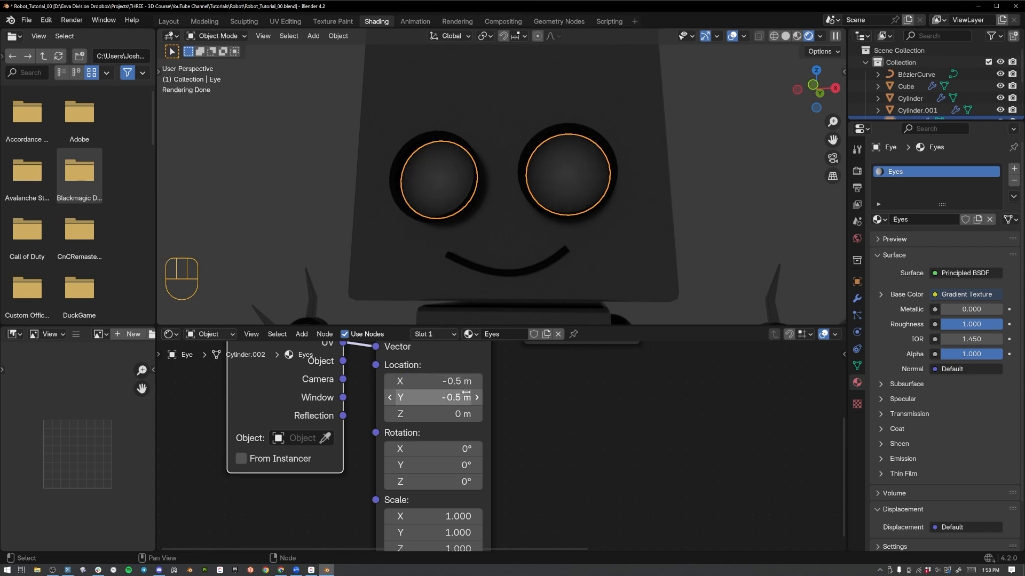
Add a Color Ramp node to the Eyes material, fed by the Gradient Texture's Color output.
middle_drag(614, 192, 448, 177)
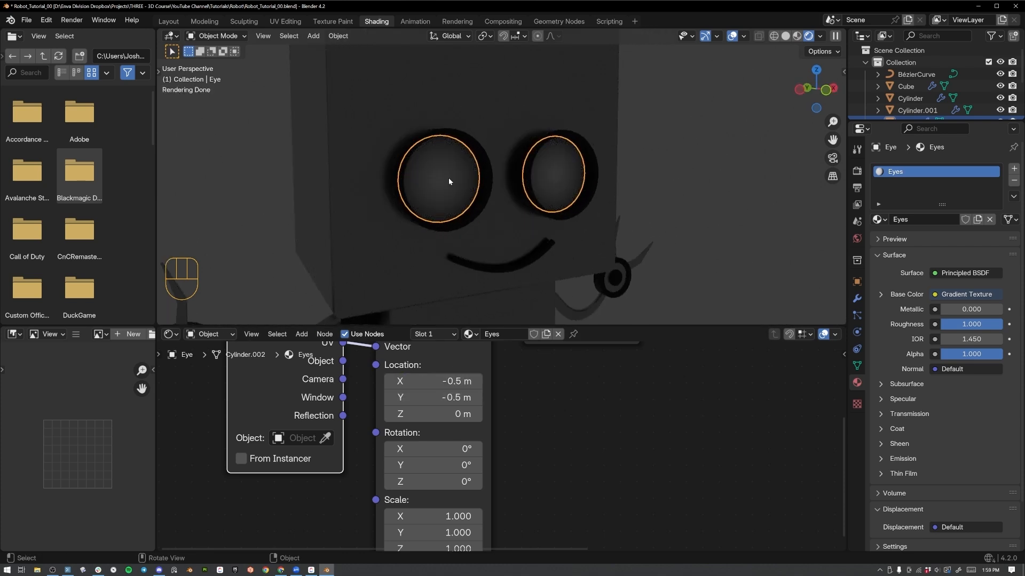
scroll(566, 379, down, 6)
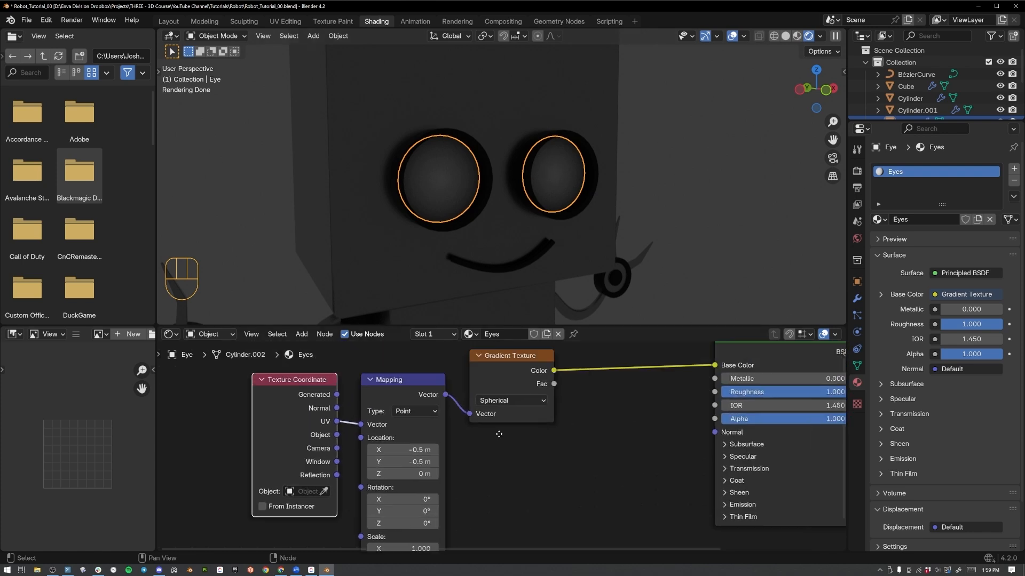
mouse_move(486, 384)
mouse_down()
mouse_move(517, 382)
mouse_move(511, 424)
mouse_move(488, 389)
mouse_up()
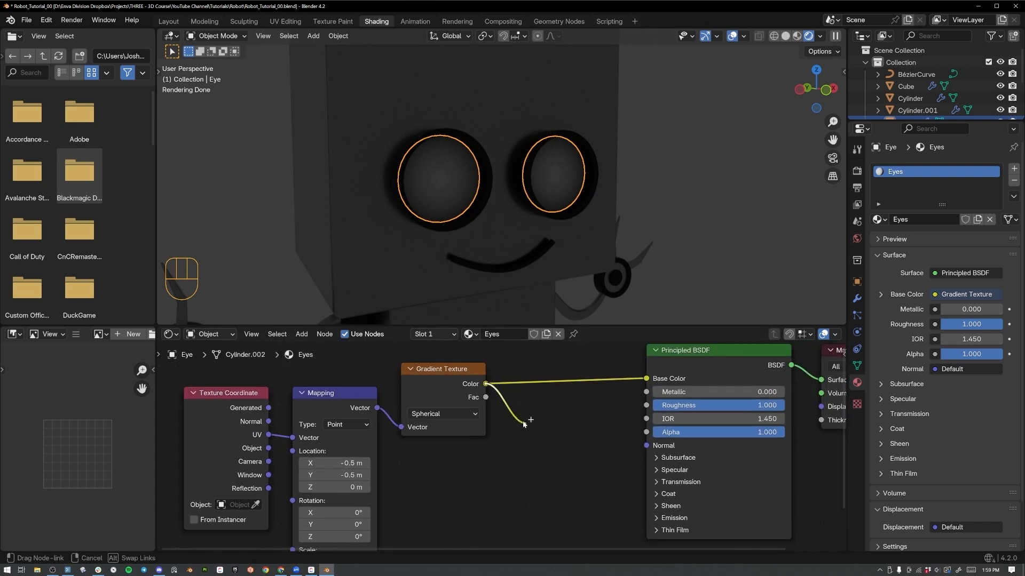
drag(524, 423, 525, 421)
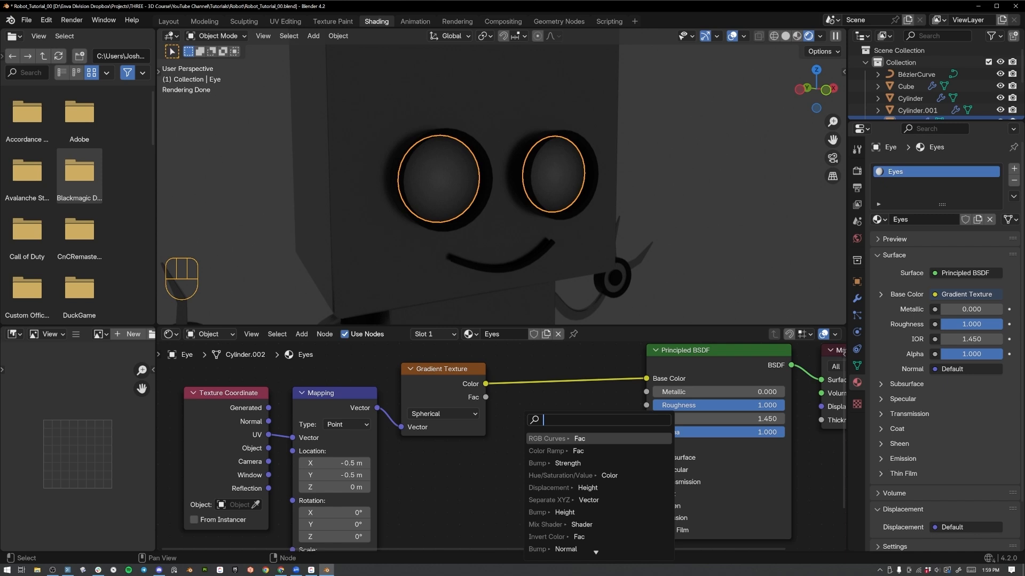
text(color ramp)
key(Return)
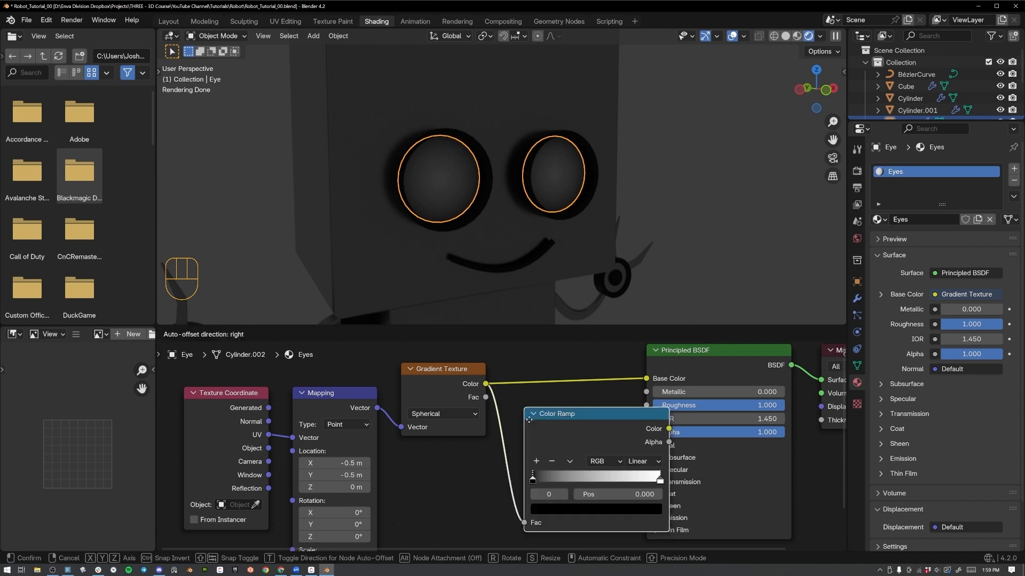
click(515, 397)
Spread out the texture nodes and insert the Color Ramp between the Gradient Texture and the Principled BSDF's Base Color.
drag(538, 357, 292, 447)
scroll(501, 444, down, 4)
key(g)
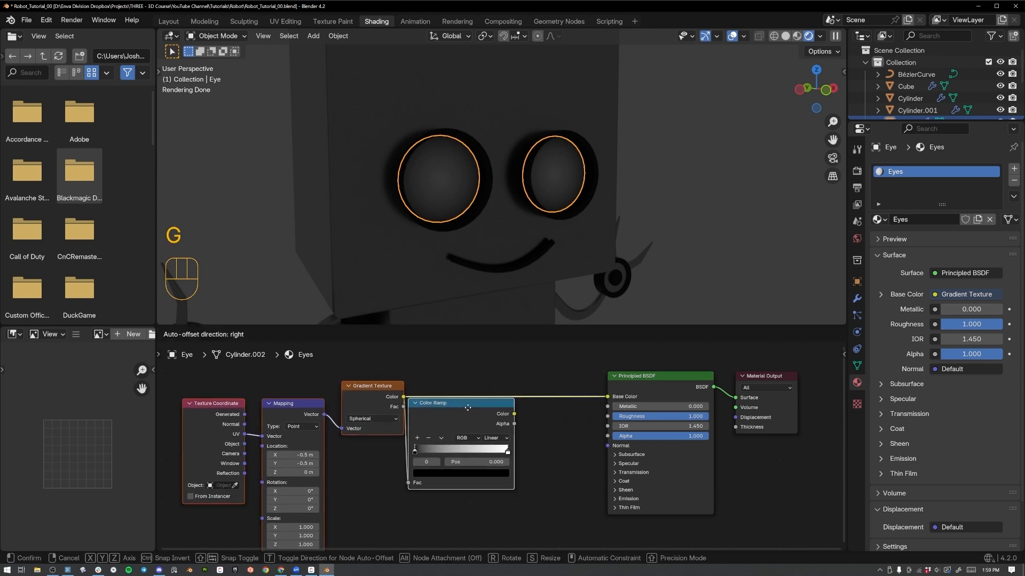
click(479, 414)
mouse_move(479, 414)
mouse_down()
mouse_move(575, 418)
mouse_move(607, 396)
mouse_move(471, 398)
mouse_up()
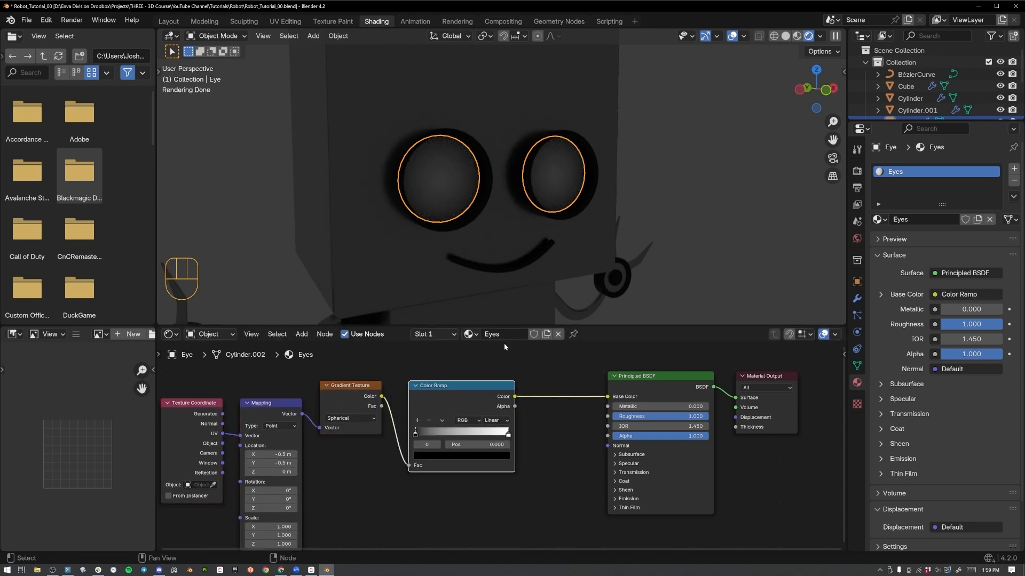
Move the Color Ramp's black stop to about position 0.446.
drag(416, 433, 459, 425)
scroll(443, 438, up, 2)
drag(429, 427, 433, 428)
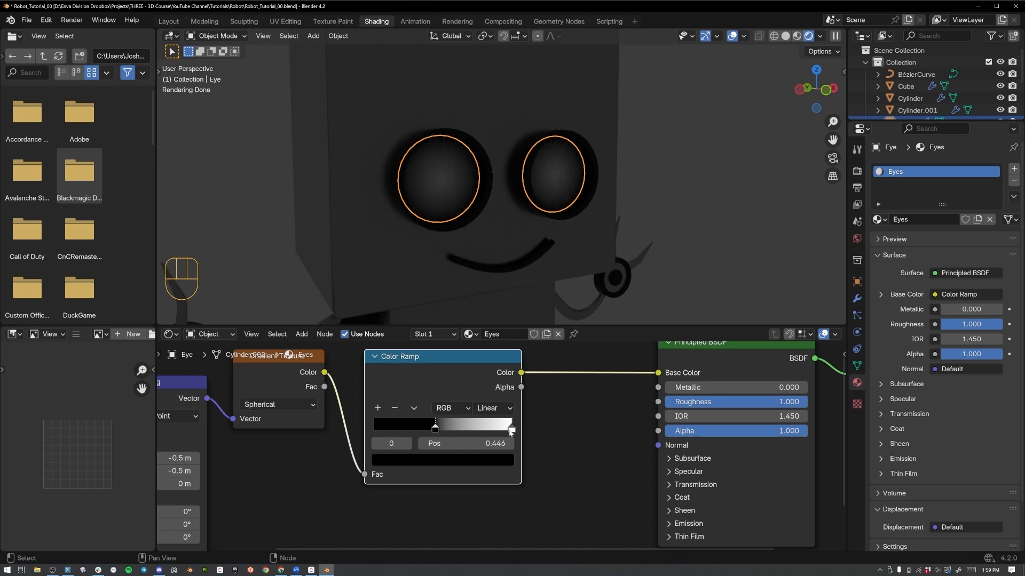
Change the Color Ramp's white end stop to a bright blue.
click(510, 429)
click(493, 461)
drag(455, 289, 458, 262)
click(547, 451)
middle_drag(535, 419, 462, 398)
scroll(462, 398, down, 2)
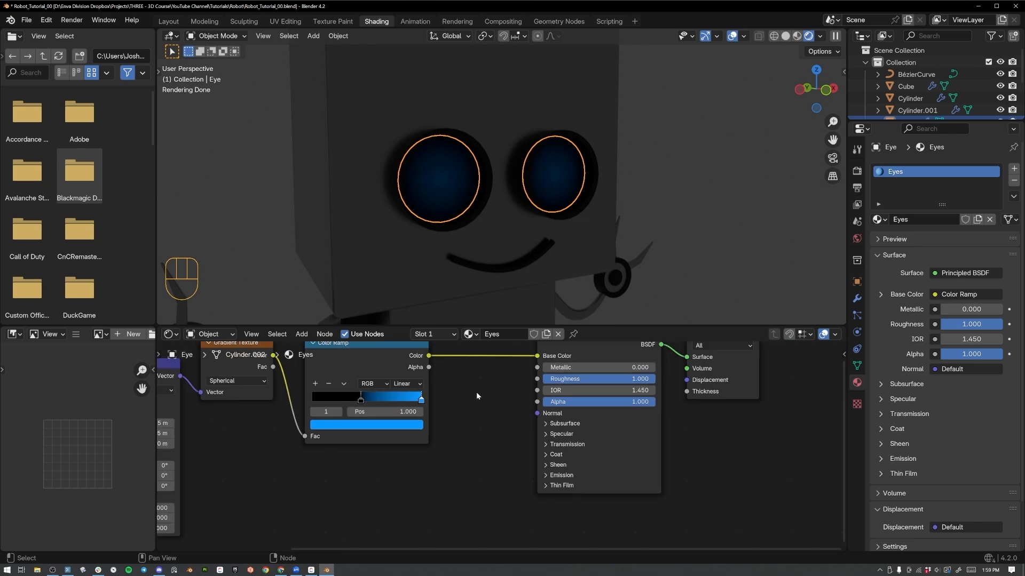
Expand the Principled BSDF's Emission settings and connect the Color Ramp's Color output to the Emission Color input.
drag(605, 349, 643, 353)
click(566, 488)
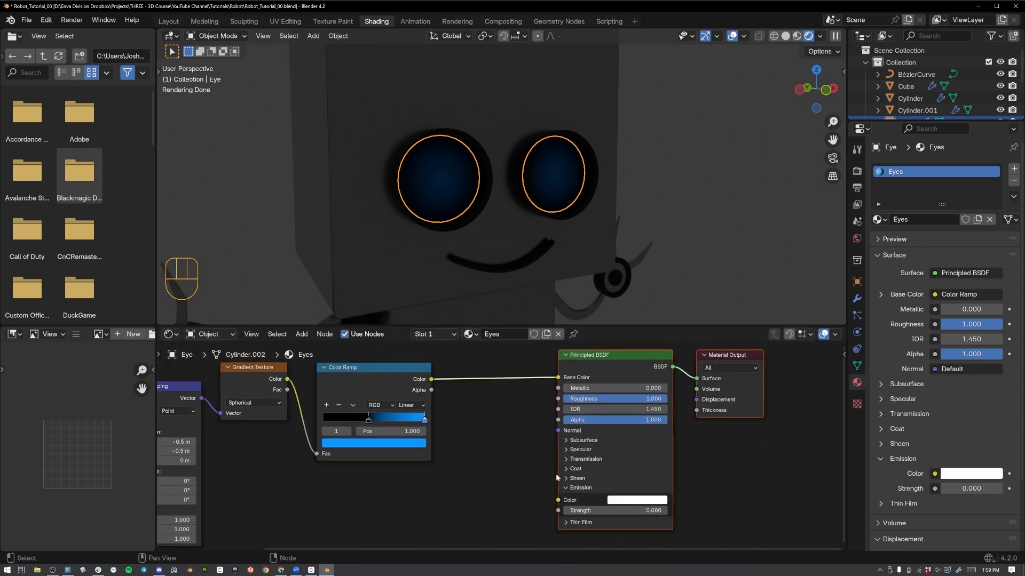
scroll(538, 488, up, 1)
middle_drag(538, 488, 512, 470)
drag(402, 356, 540, 486)
Set the Eyes material's Emission Strength to 5.
click(592, 497)
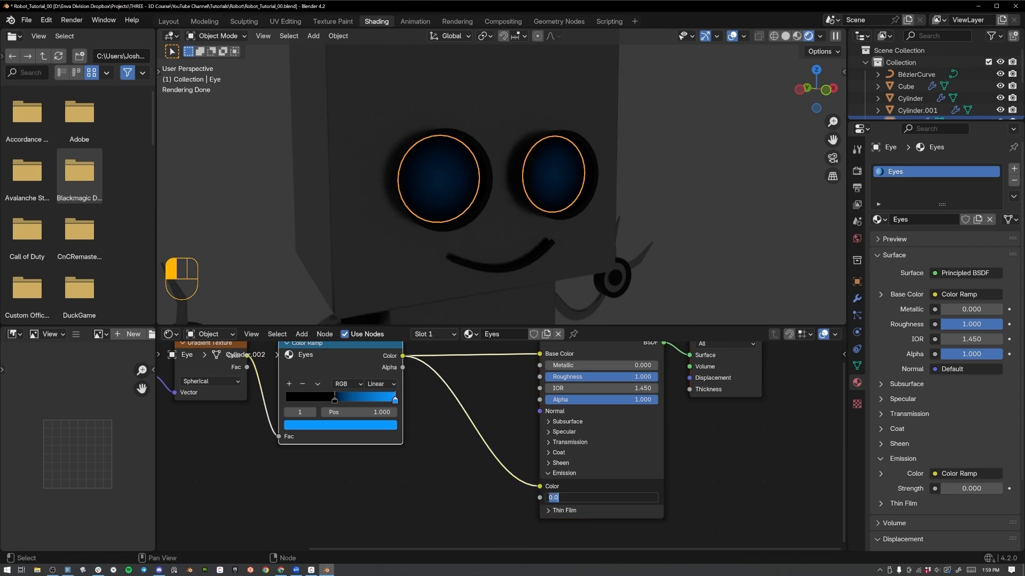
text(5)
key(Return)
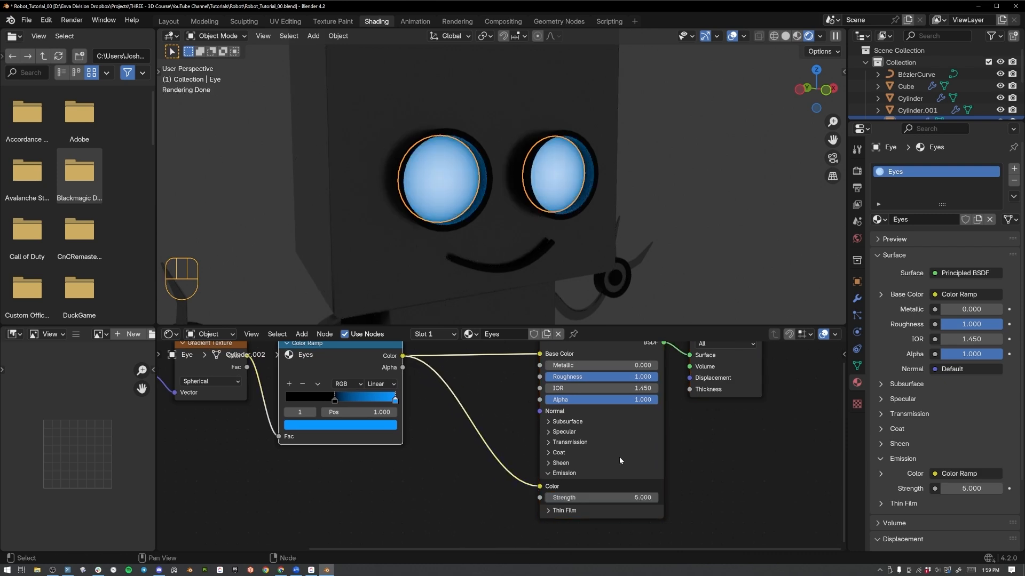
scroll(648, 264, down, 3)
middle_drag(603, 209, 585, 182)
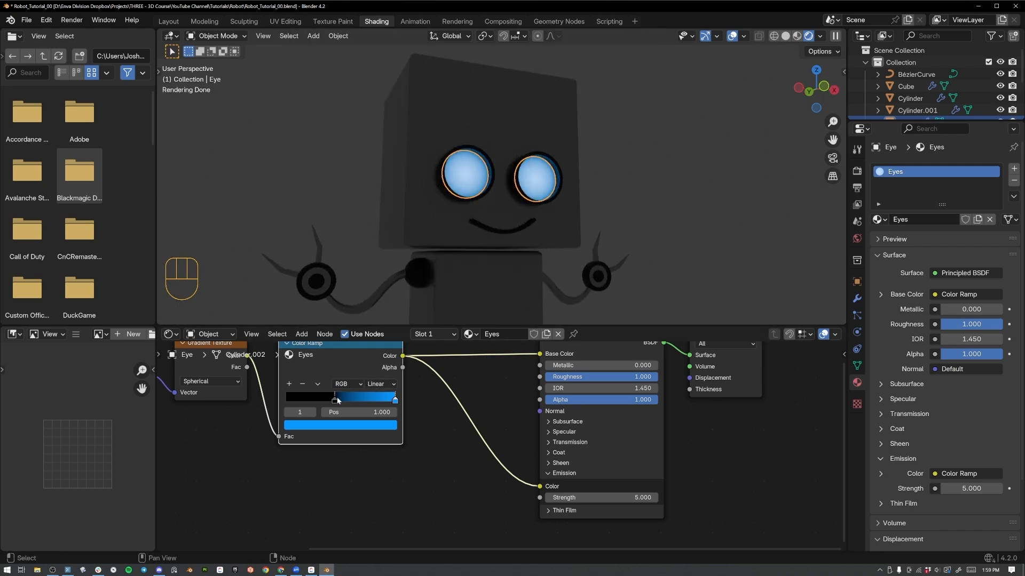
Adjust the Color Ramp's falloff with the black stop at 0.545 and the blue stop at 1.000.
drag(398, 403, 345, 408)
middle_drag(588, 191, 582, 183)
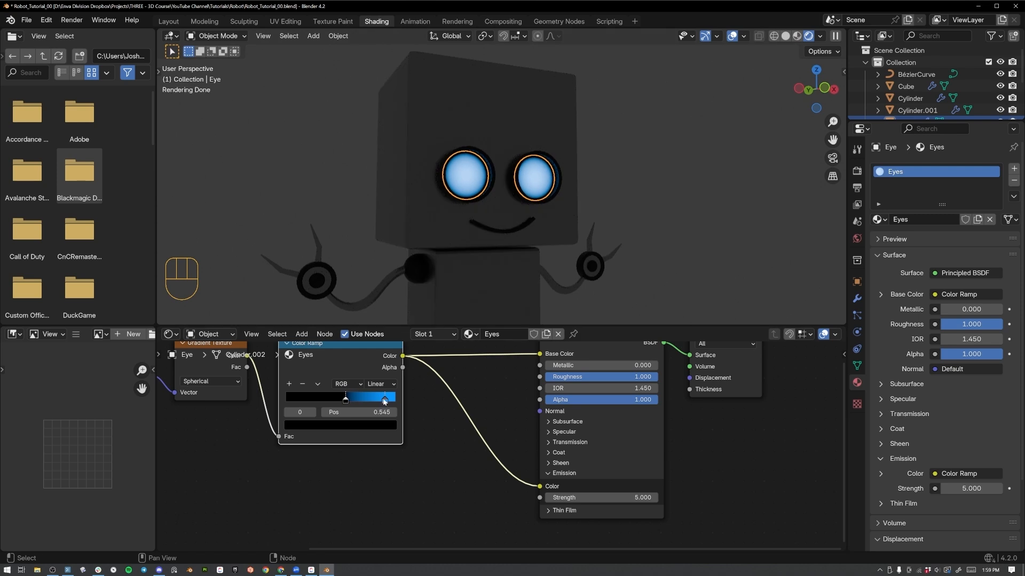
drag(384, 400, 399, 400)
middle_drag(595, 276, 575, 219)
scroll(600, 219, up, 5)
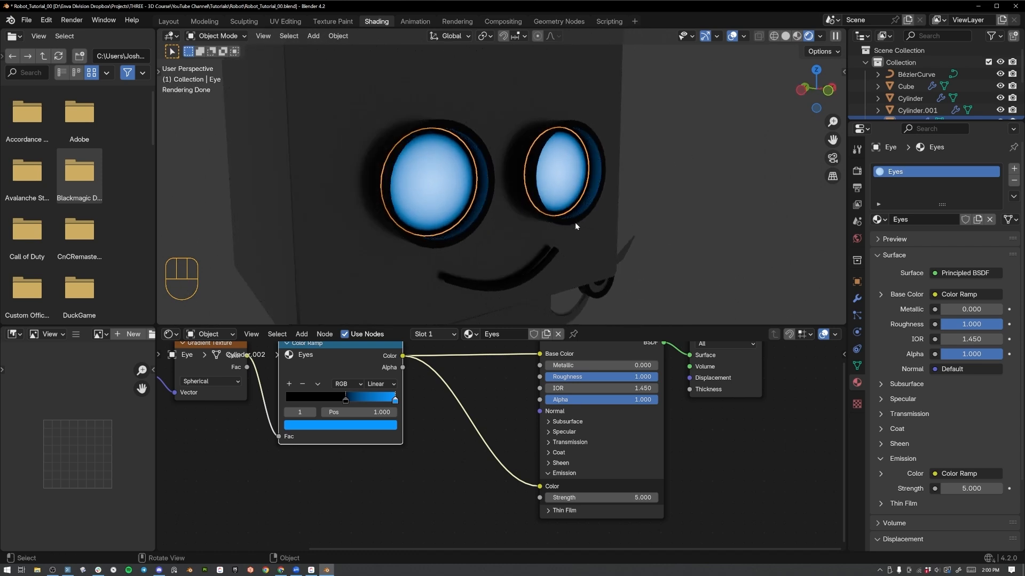
Unhide the hidden lens objects in front of the eyes.
key(alt+h)
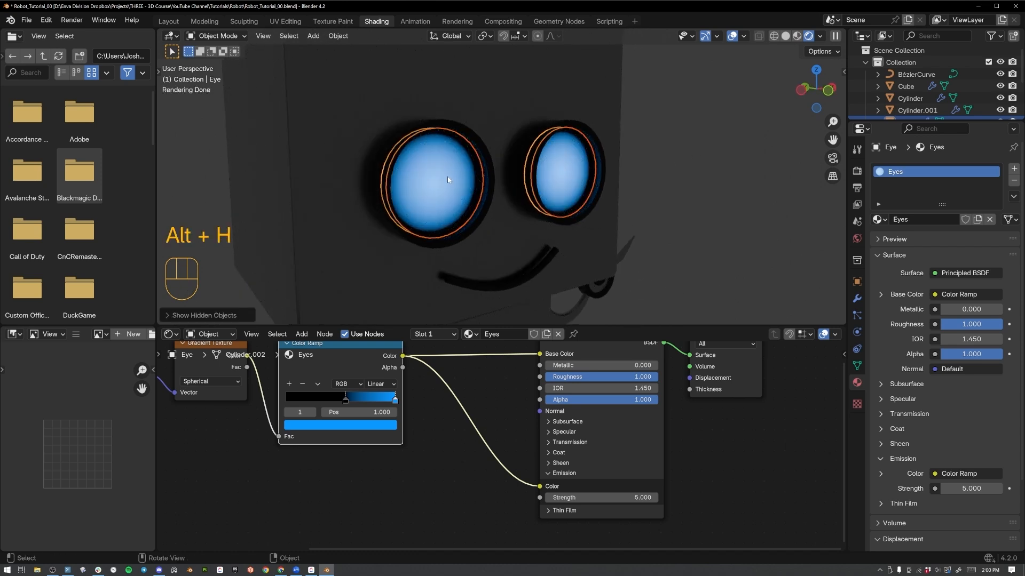
middle_drag(454, 165, 598, 176)
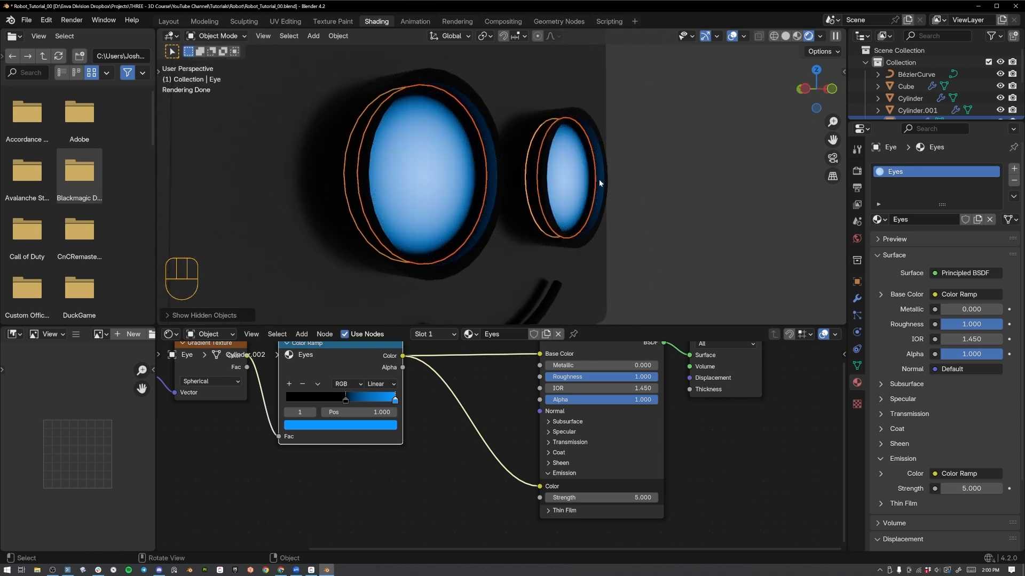
click(857, 298)
click(907, 171)
mouse_move(907, 174)
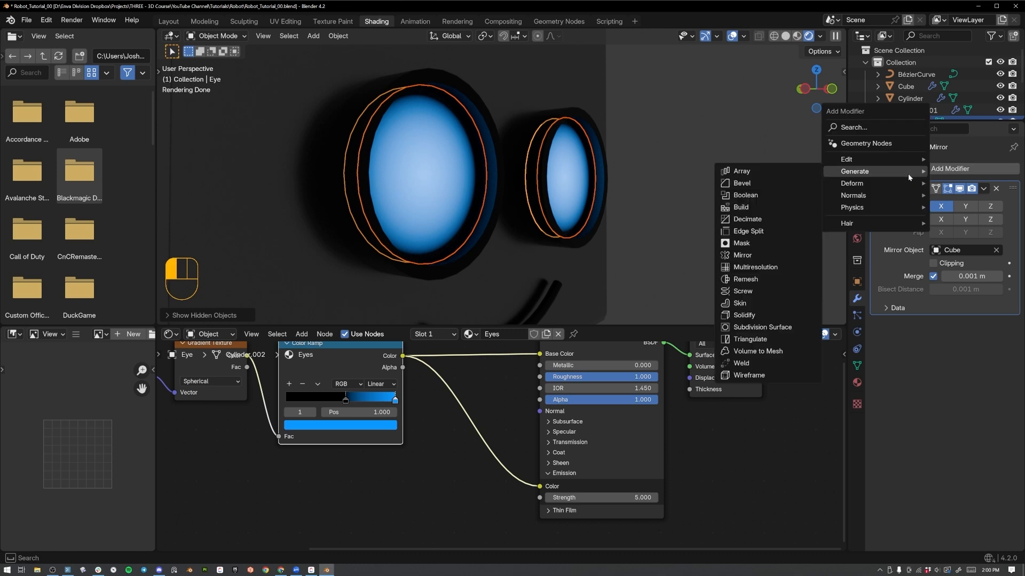
click(777, 315)
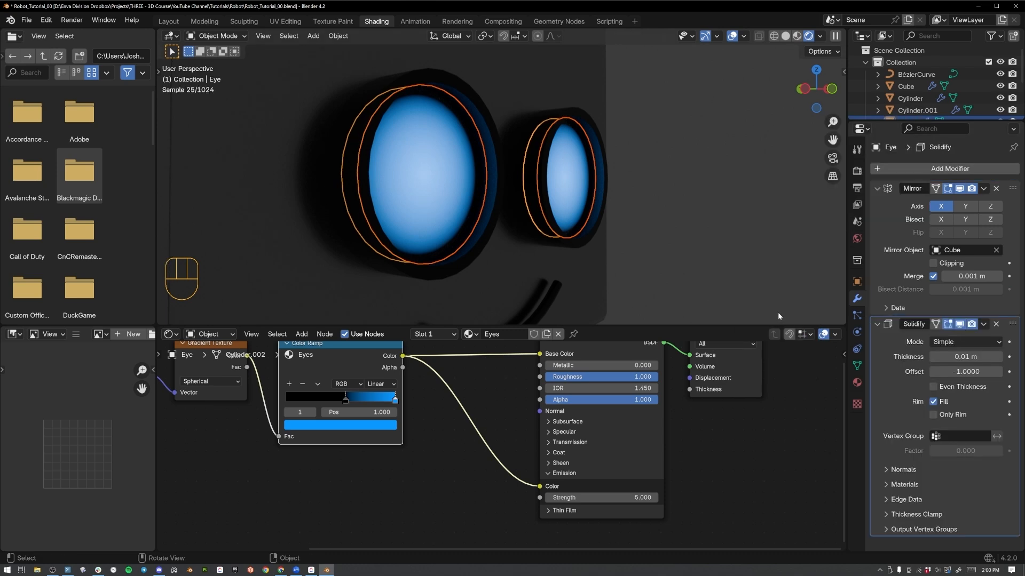
middle_drag(759, 262, 509, 212)
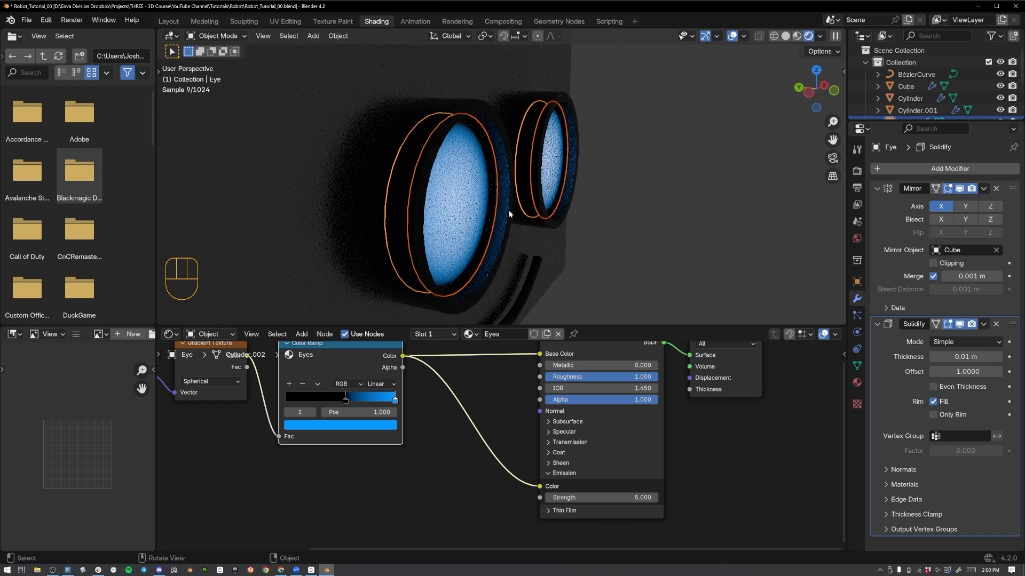
click(469, 213)
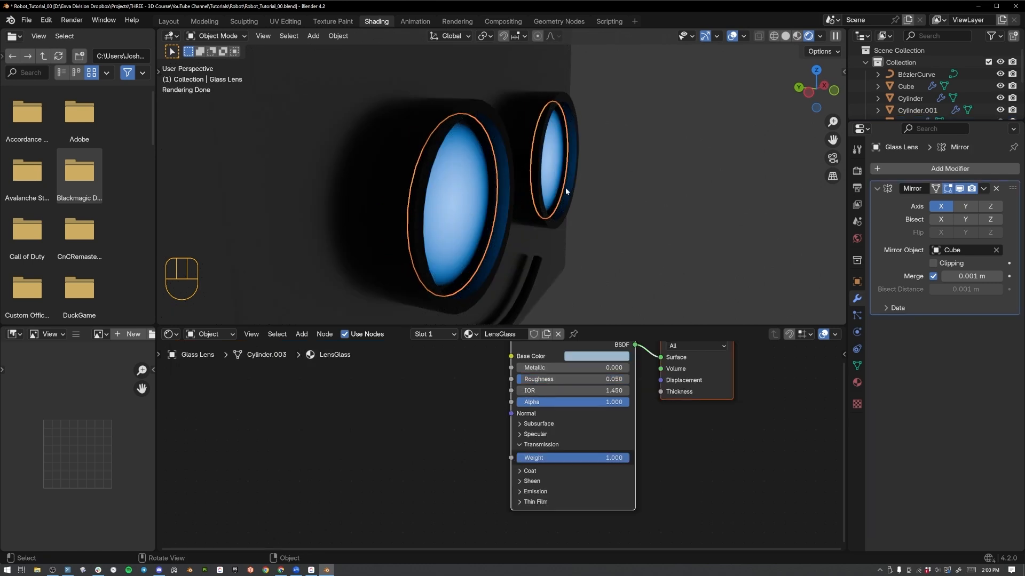
middle_drag(647, 154, 633, 166)
drag(921, 121, 919, 199)
key(ctrl+z)
key(ctrl+z)
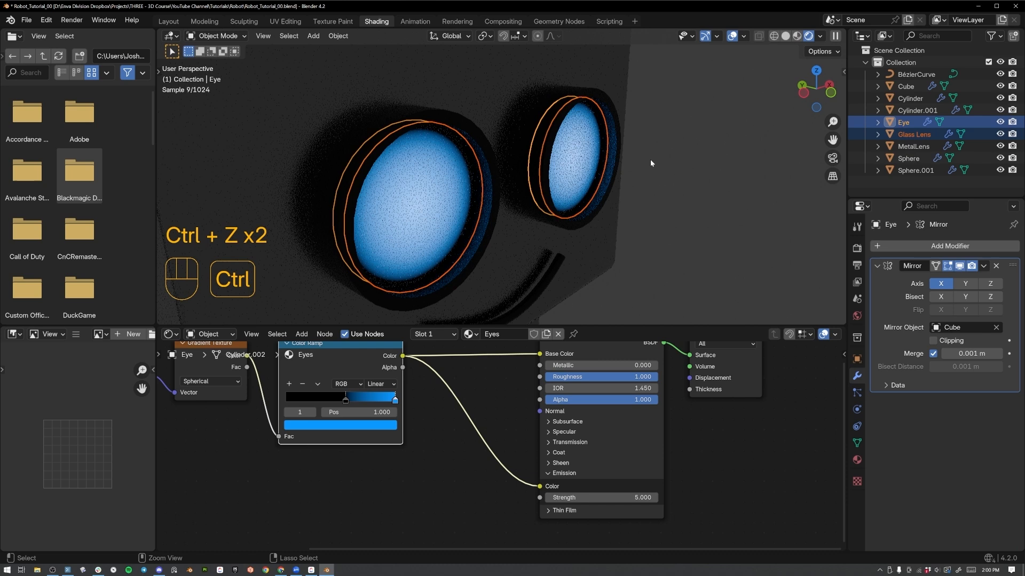
Select only the Glass Lens object and add a Solidify modifier to it.
click(444, 217)
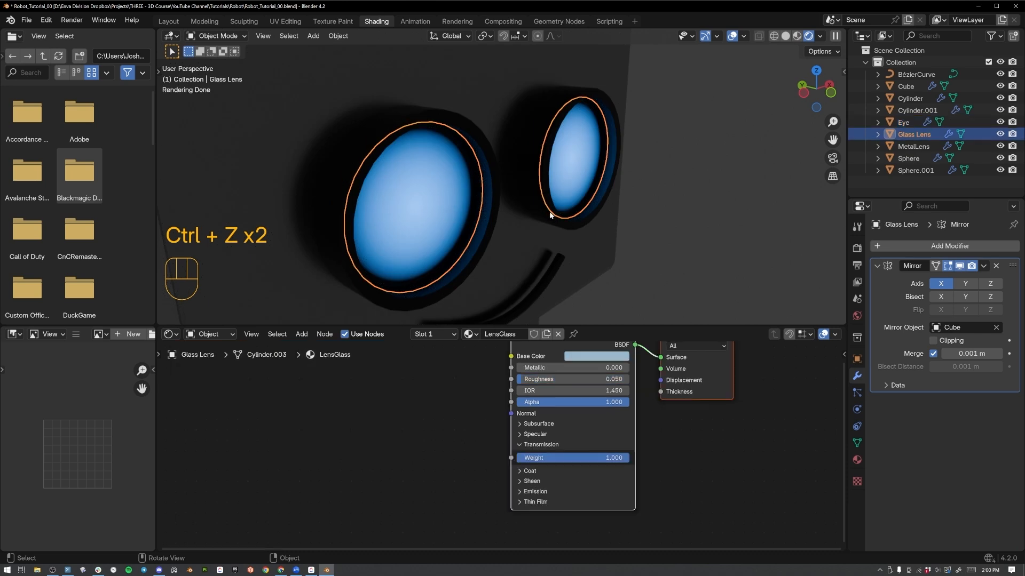
click(901, 245)
mouse_move(901, 245)
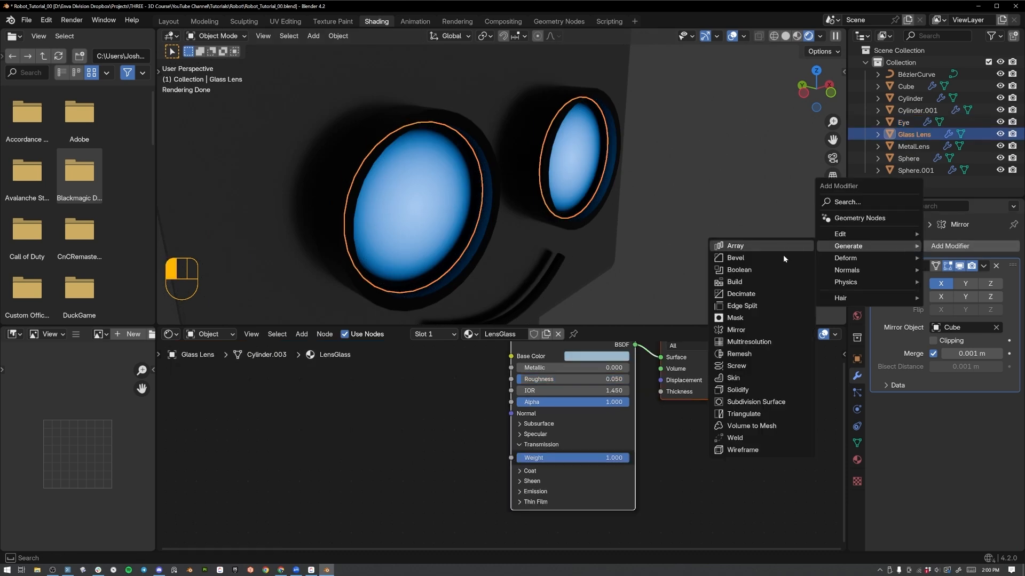
click(789, 391)
middle_drag(528, 224, 442, 185)
middle_drag(685, 173, 575, 168)
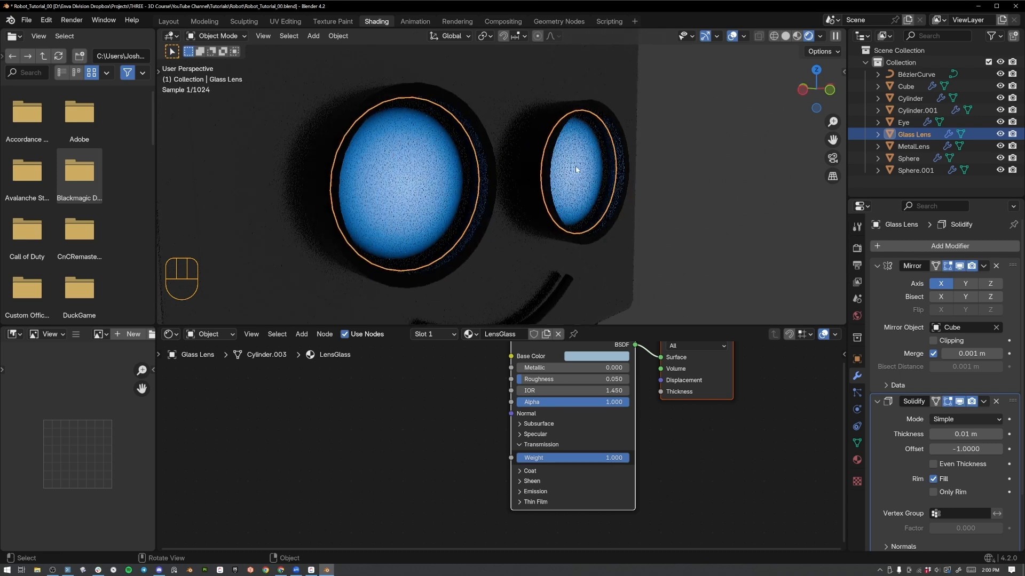
With solid viewport shading, inset the Glass Lens's round front face in Edit Mode.
key(q)
key(Tab)
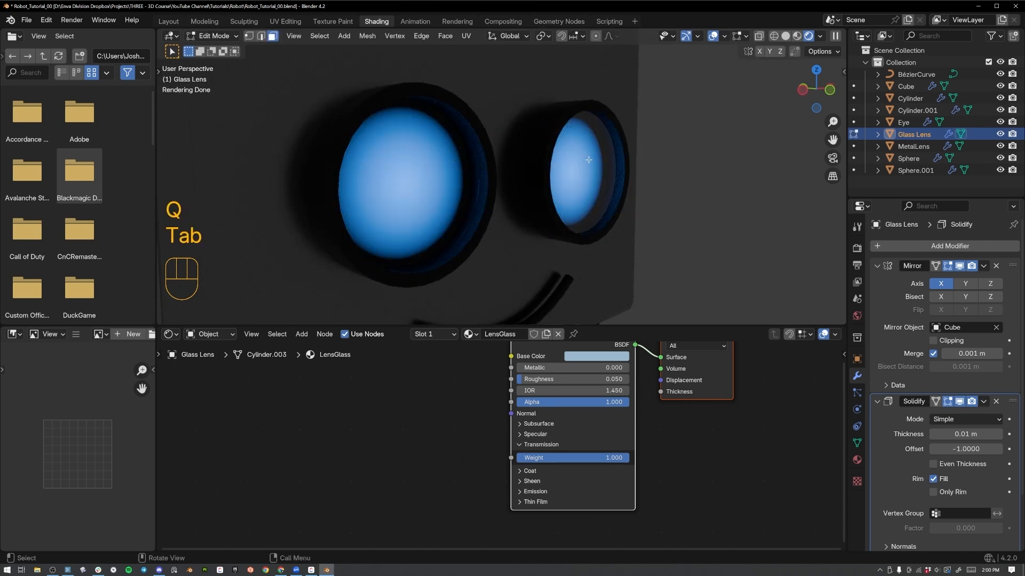
key(z)
click(678, 161)
click(593, 172)
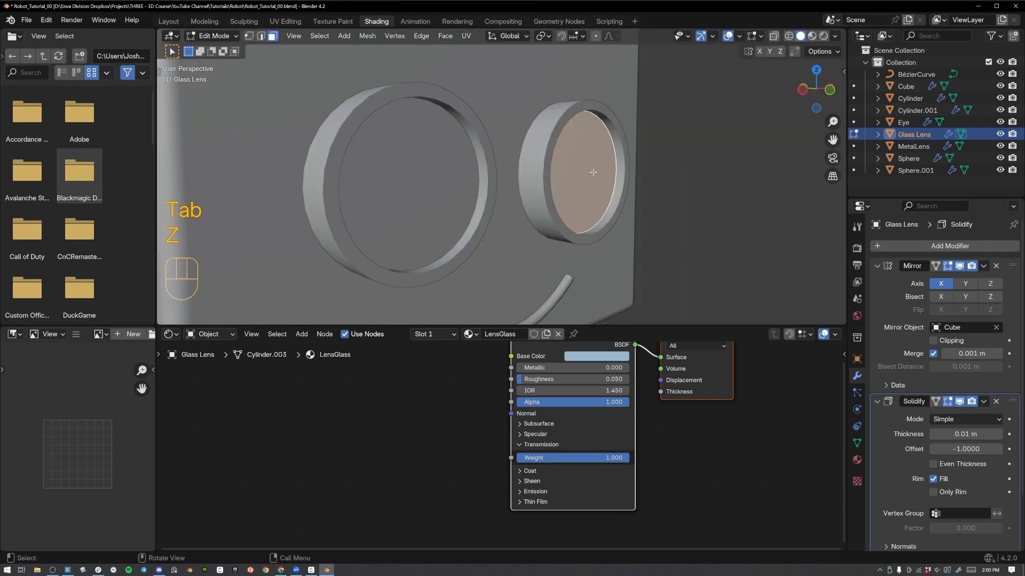
middle_drag(725, 201, 682, 218)
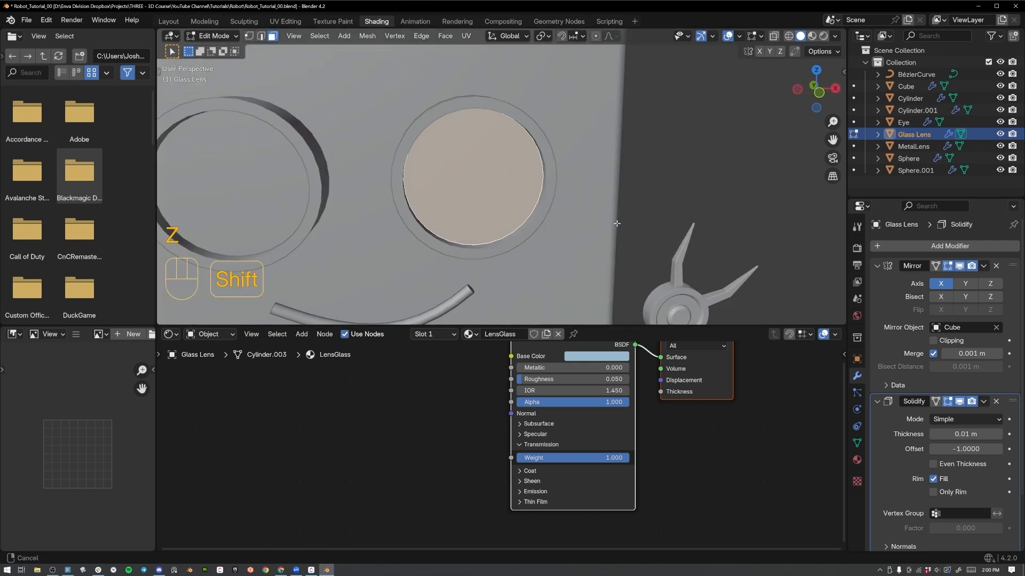
key(i)
click(666, 215)
Move the inset lens face slightly outward along the Y axis to start a bulge.
middle_drag(396, 203, 441, 199)
key(g)
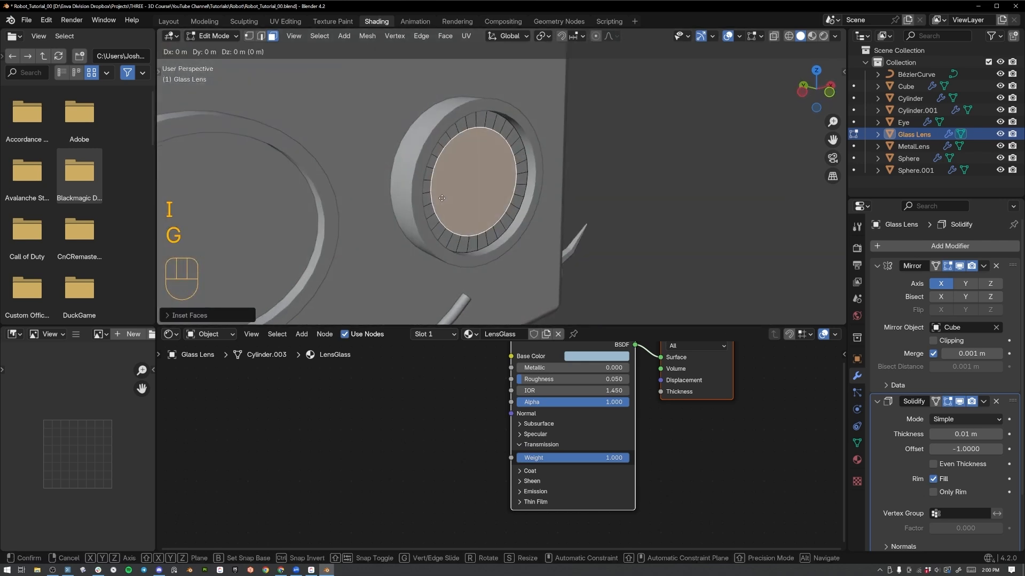
key(y)
click(443, 200)
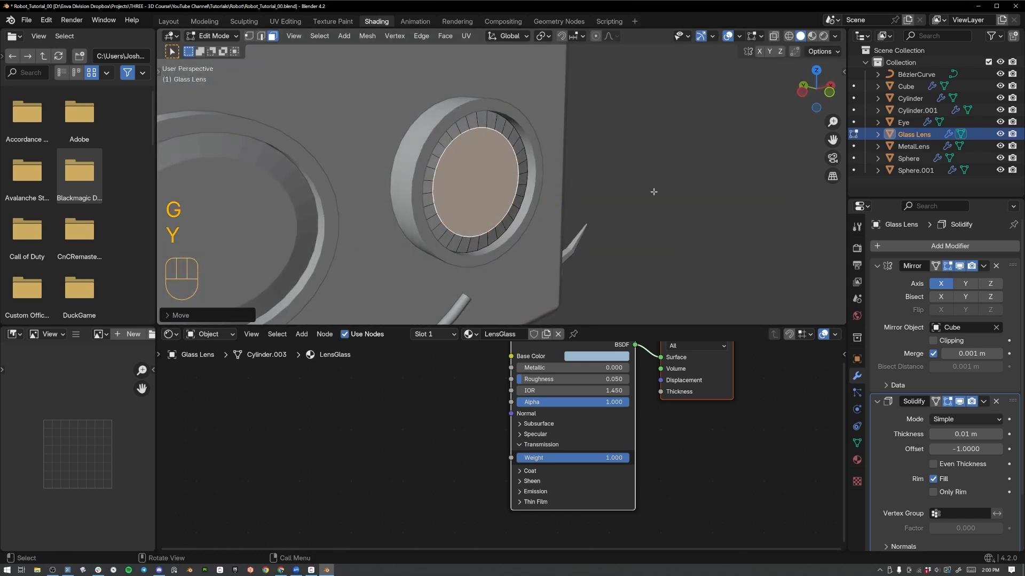
Inset the lens's centre face again and move it about -0.008 m along the Y axis.
key(i)
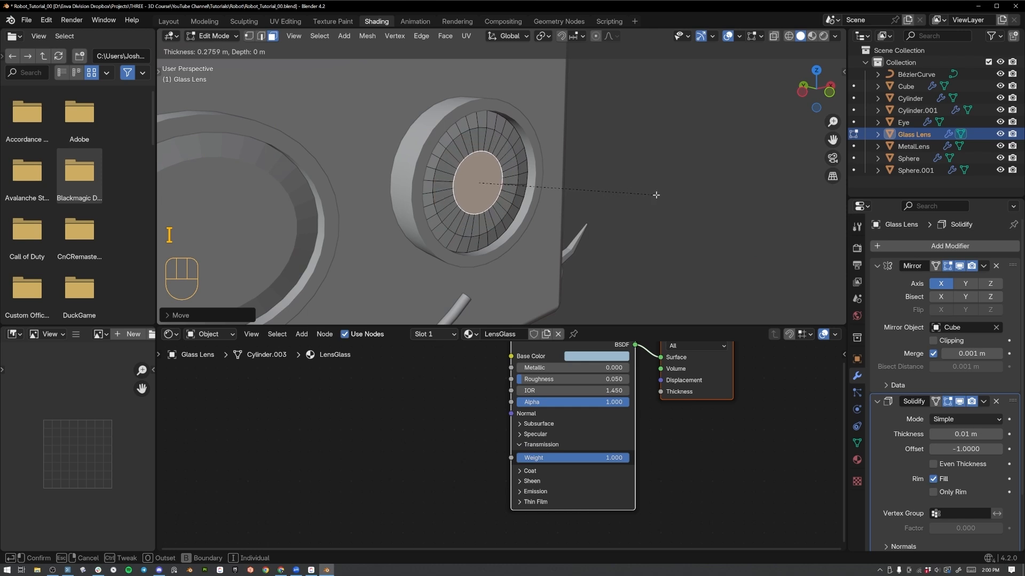
click(655, 195)
key(g)
key(y)
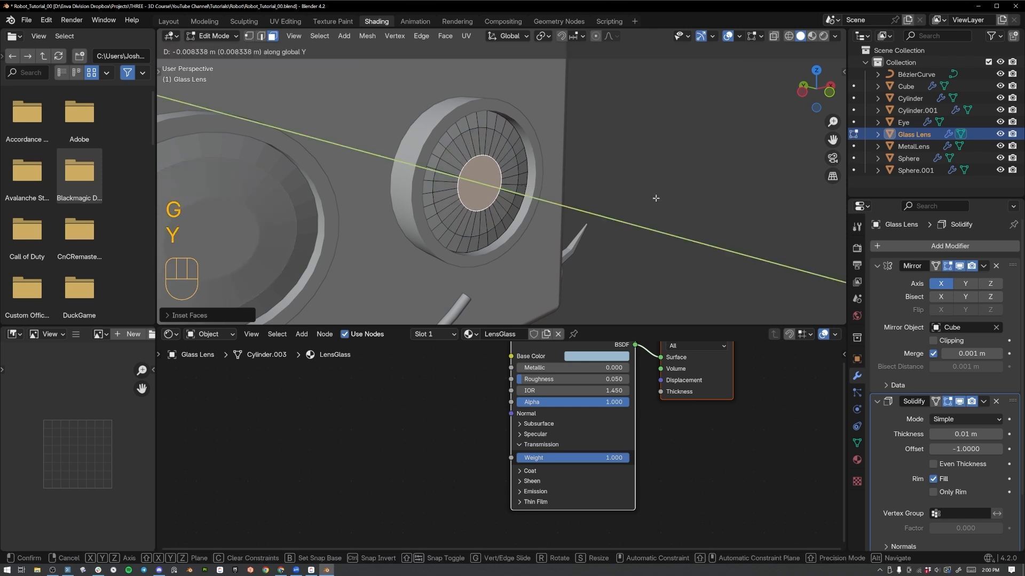
click(655, 195)
Return to Object Mode and shade the Glass Lens smooth.
key(Tab)
right_click(491, 179)
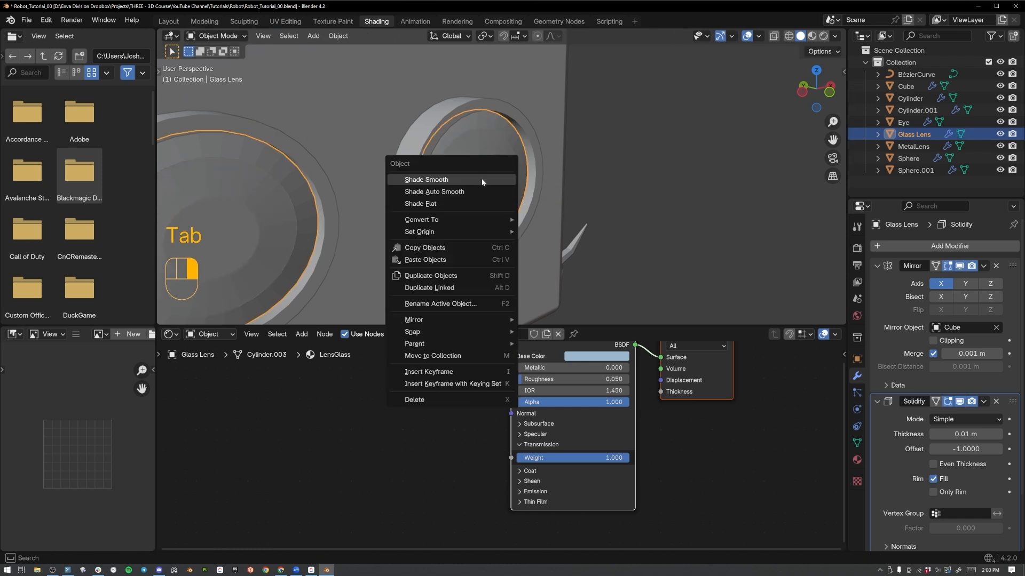
click(488, 180)
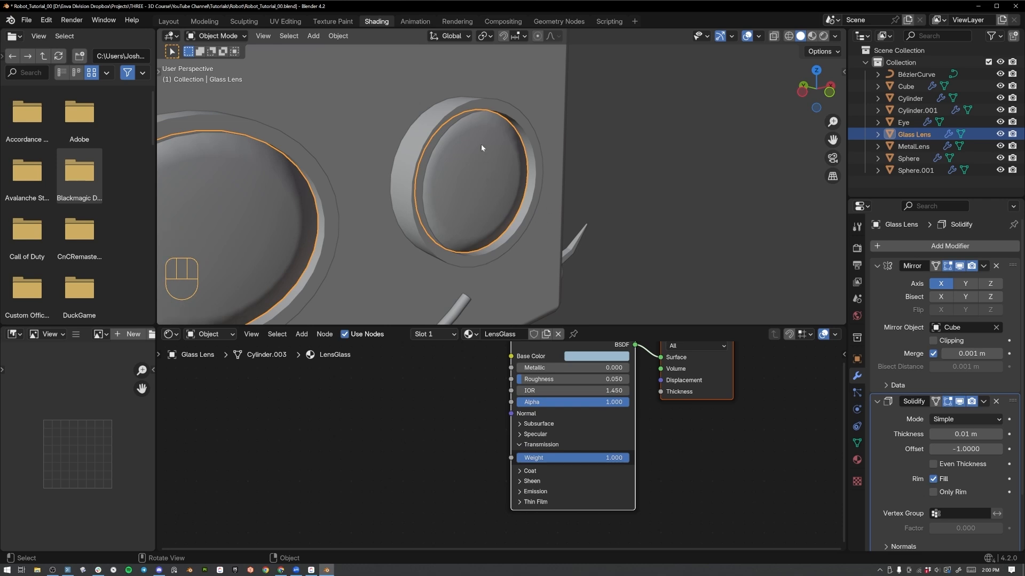
Move the Glass Lens slightly along the global Y axis within its metal ring.
middle_drag(478, 174, 509, 176)
key(g)
key(y)
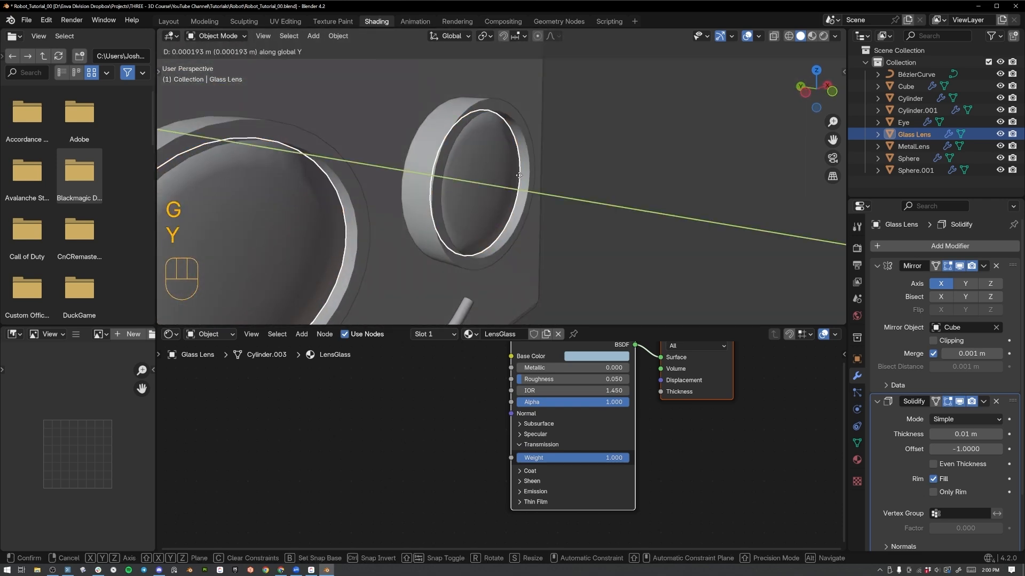
click(522, 180)
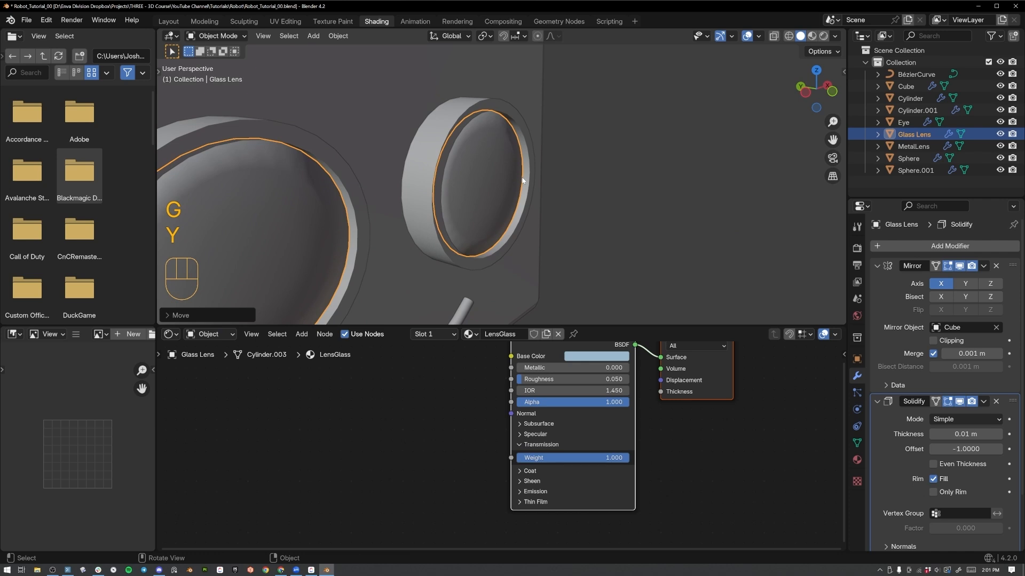
Switch the viewport to rendered shading to check the glass over the eyes and save the file.
key(z)
click(526, 100)
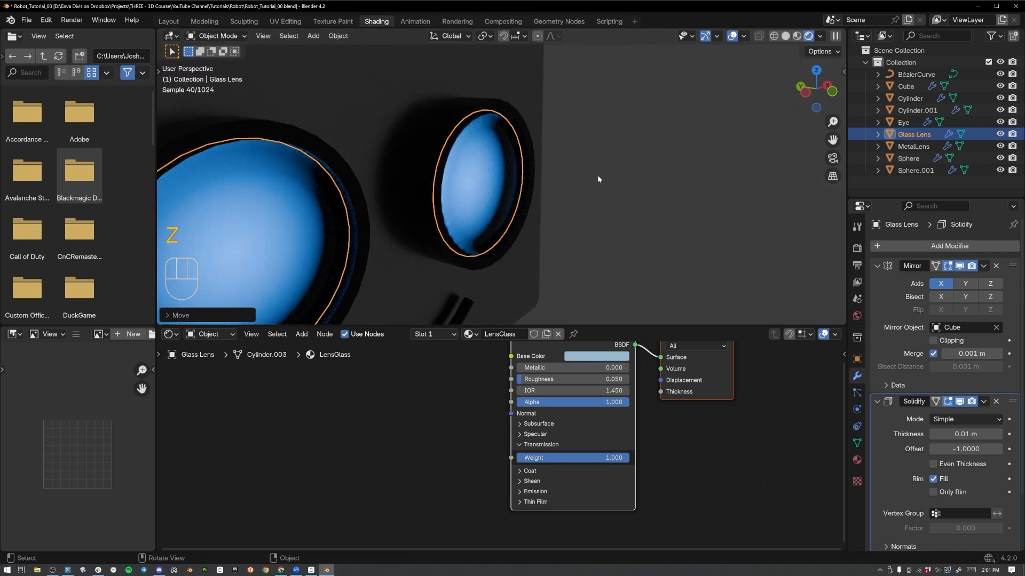
mouse_move(597, 175)
middle_down()
mouse_move(610, 210)
mouse_move(604, 192)
middle_up()
key(ctrl+s)
middle_drag(512, 151, 509, 171)
scroll(423, 200, up, 1)
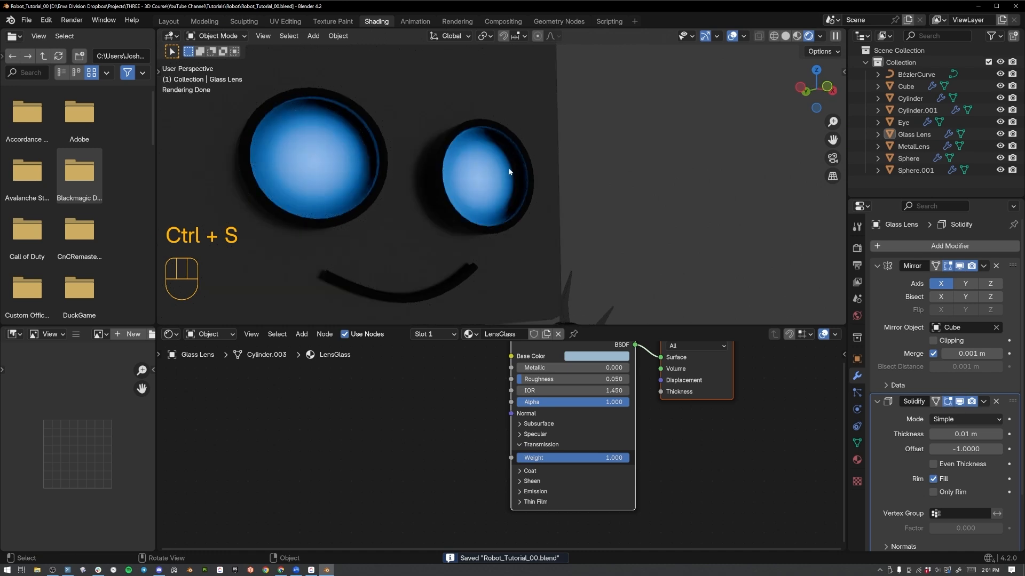
Scale the Glass Lens up slightly so it fills the opening of the metal ring.
middle_drag(523, 213, 508, 189)
click(507, 172)
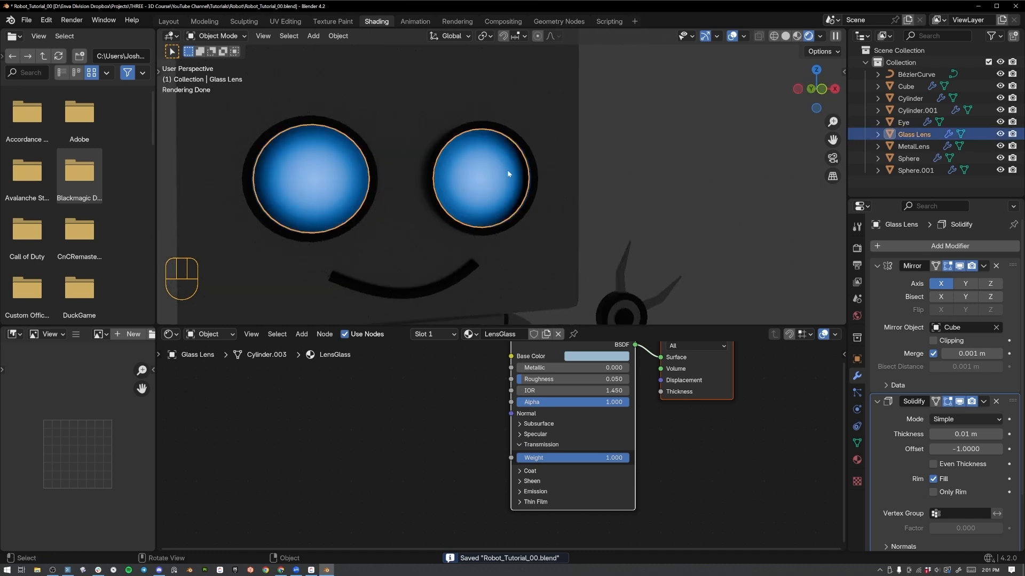
key(s)
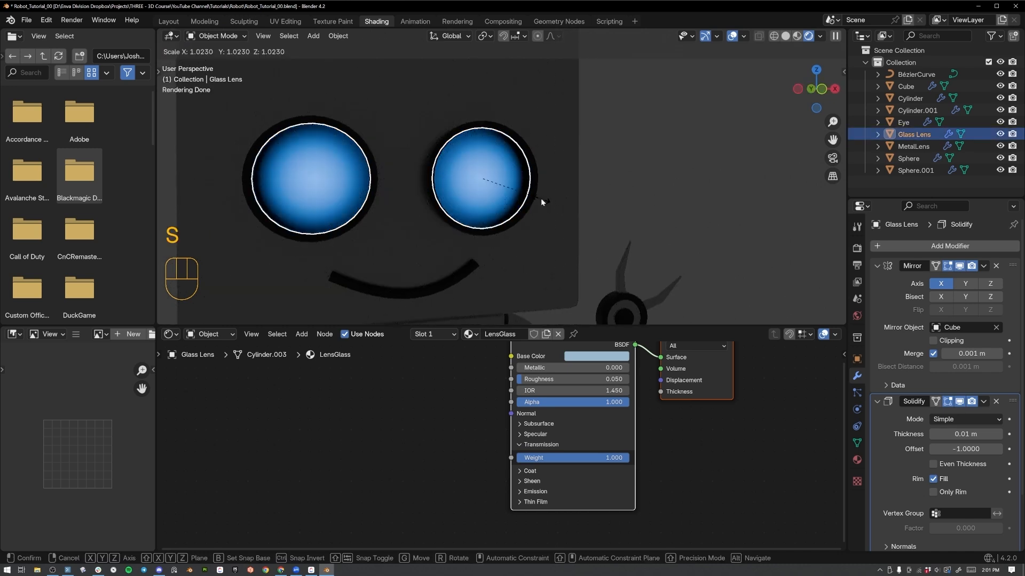
click(553, 187)
In solid shading, bevel the inner and outer front edge loops of the MetalLens ring by about 0.025 m with one segment.
key(z)
click(560, 192)
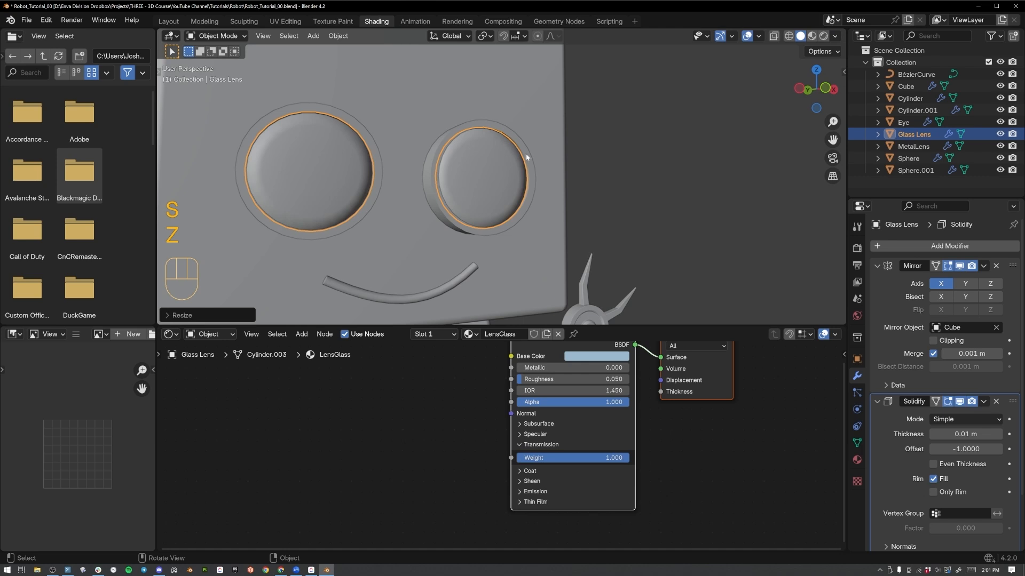
click(526, 155)
key(Tab)
scroll(442, 133, up, 3)
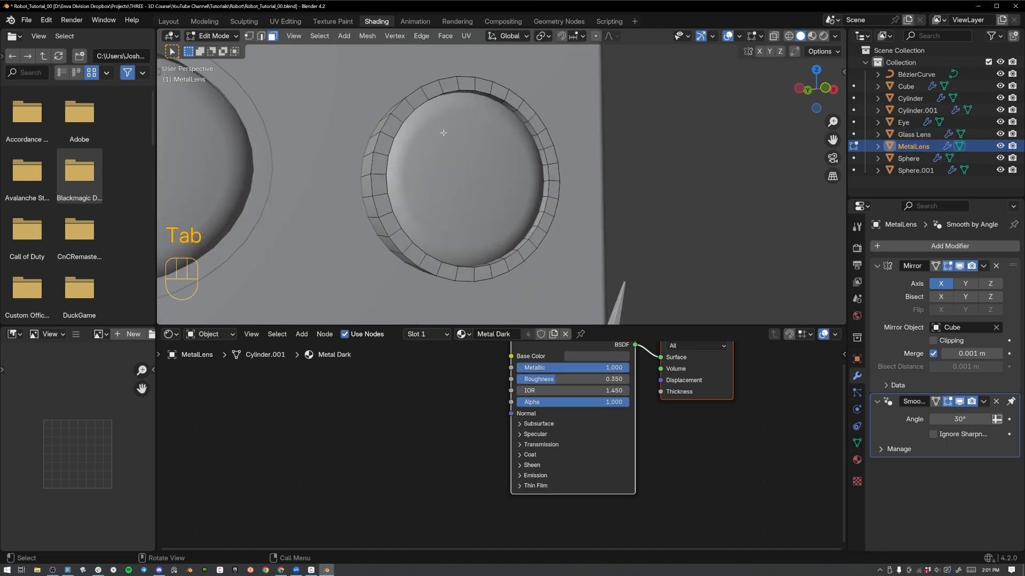
scroll(443, 133, up, 1)
key(2)
alt+click(374, 89)
alt+shift+click(388, 103)
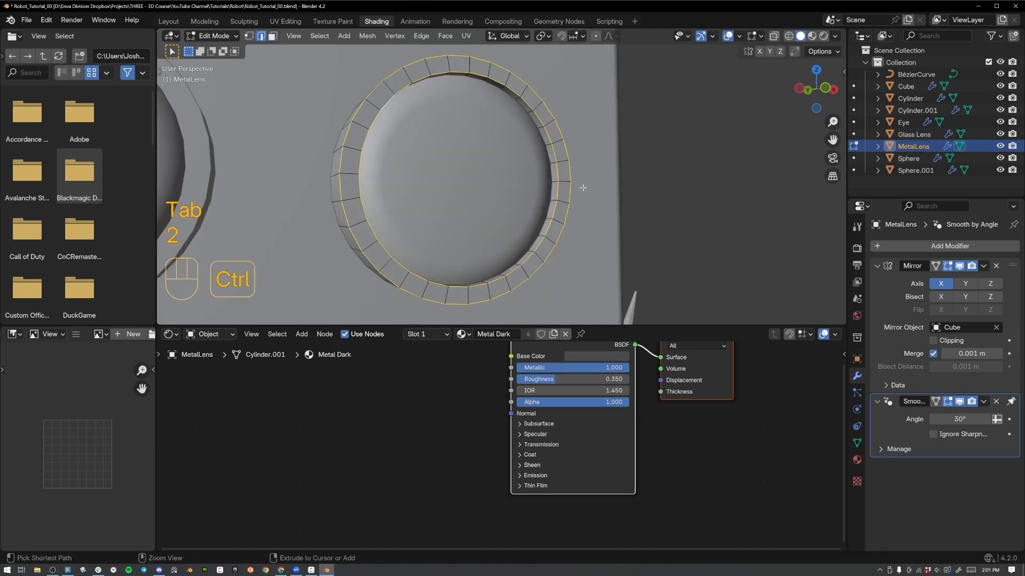
key(ctrl+b)
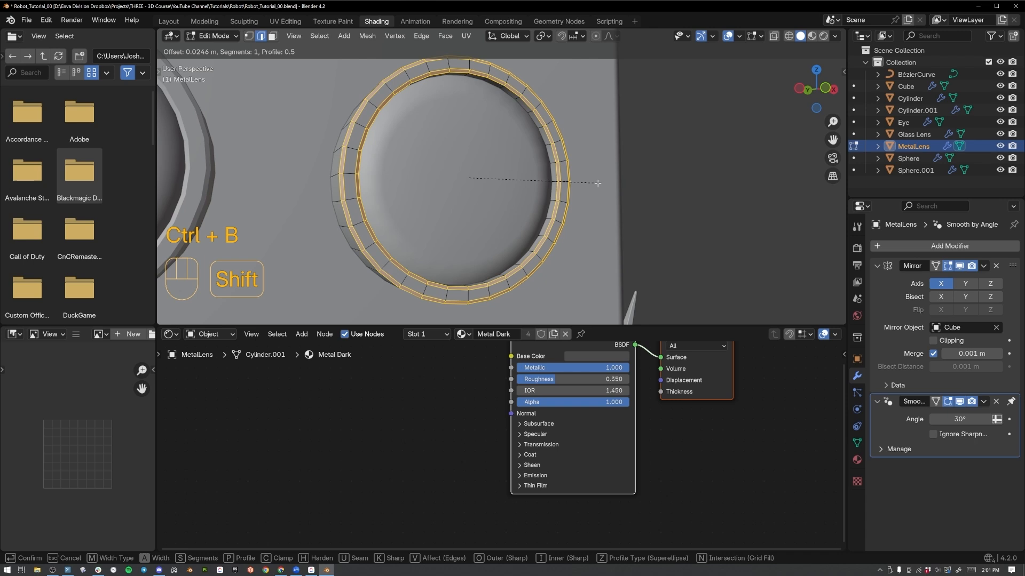
click(597, 183)
key(Tab)
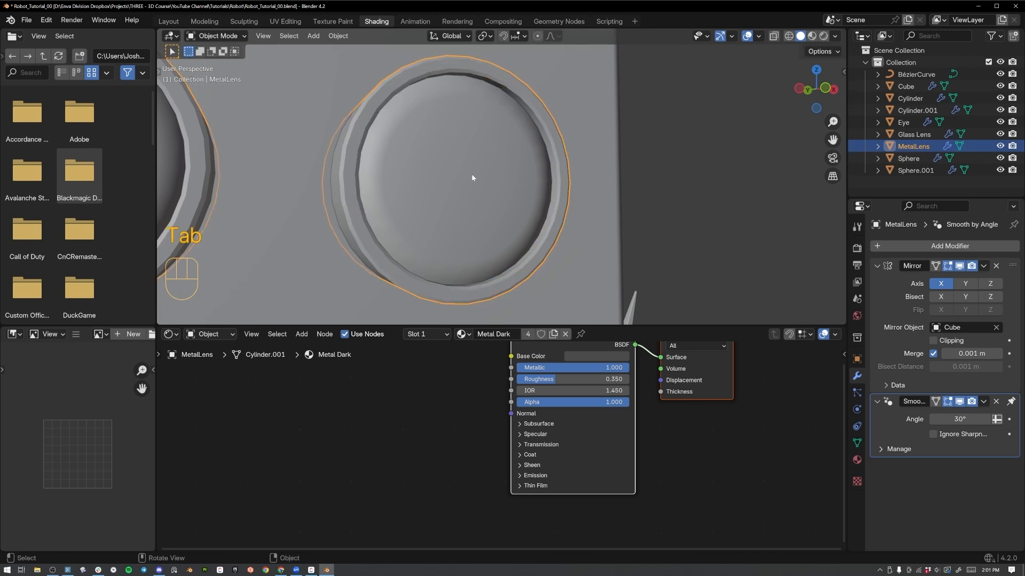
Return to rendered shading and examine the finished eye rings and lenses on the whole robot.
scroll(404, 159, down, 3)
key(Tab)
key(z)
key(Tab)
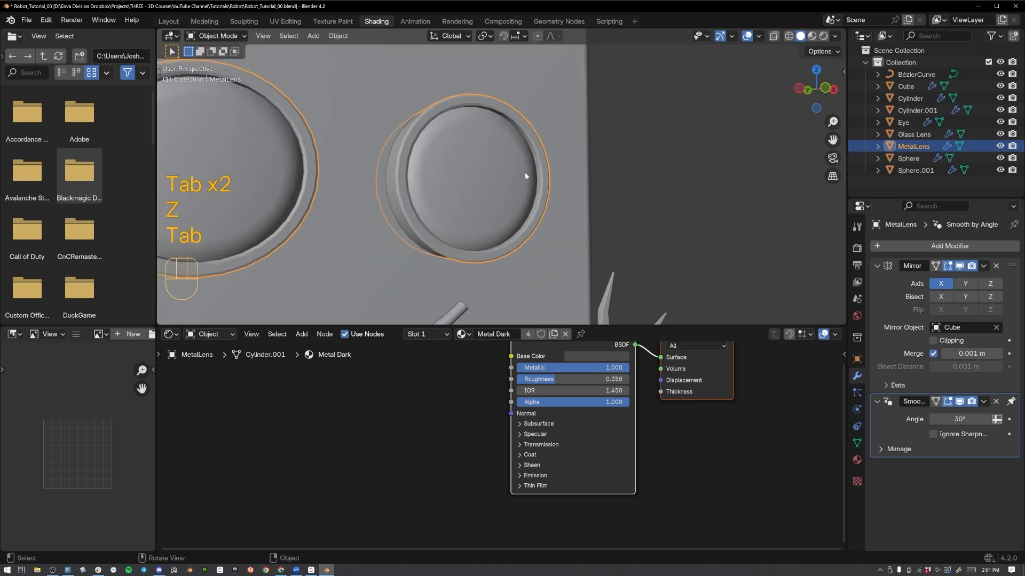
key(z)
click(520, 117)
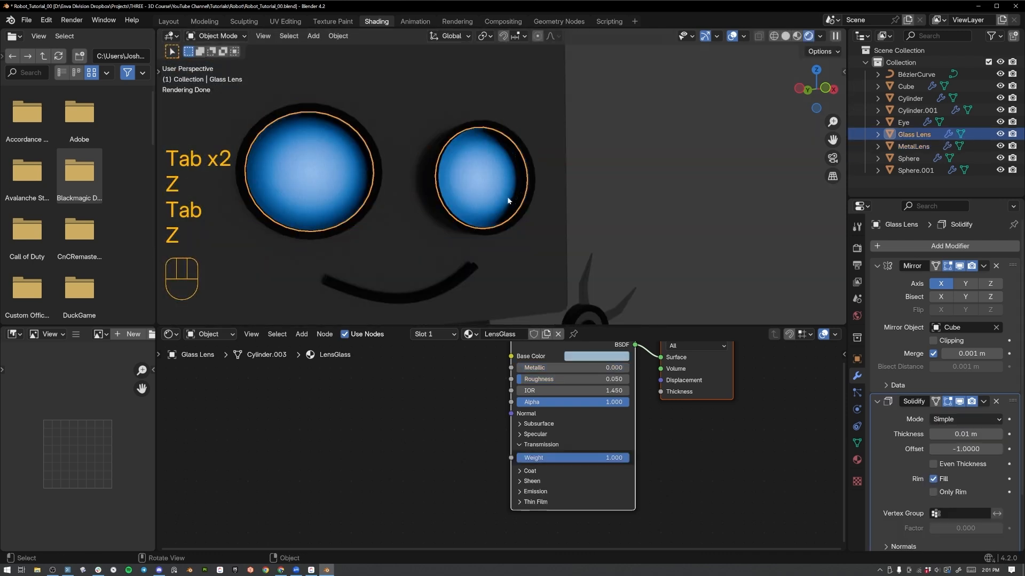
scroll(460, 226, down, 3)
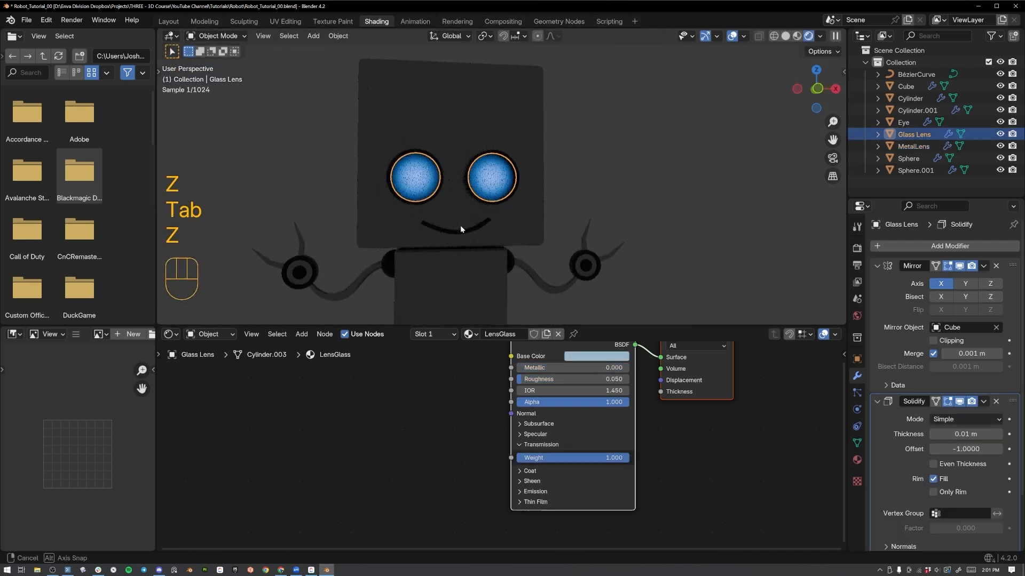
In material preview shading, add a Noise Texture node beside the Principled BSDF in the Cube's Painted Metal material.
click(460, 225)
key(z)
click(520, 256)
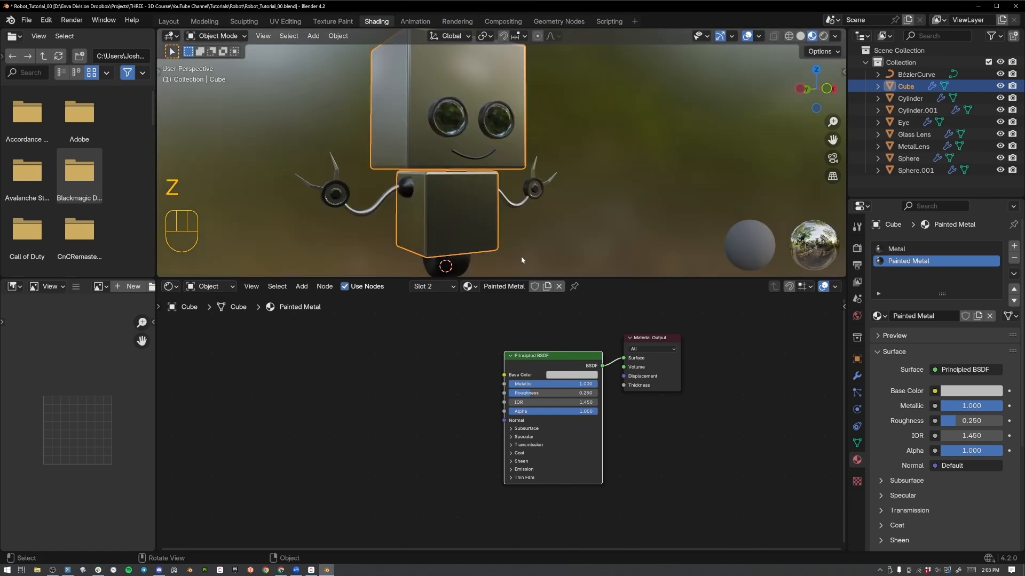
middle_drag(500, 229, 499, 199)
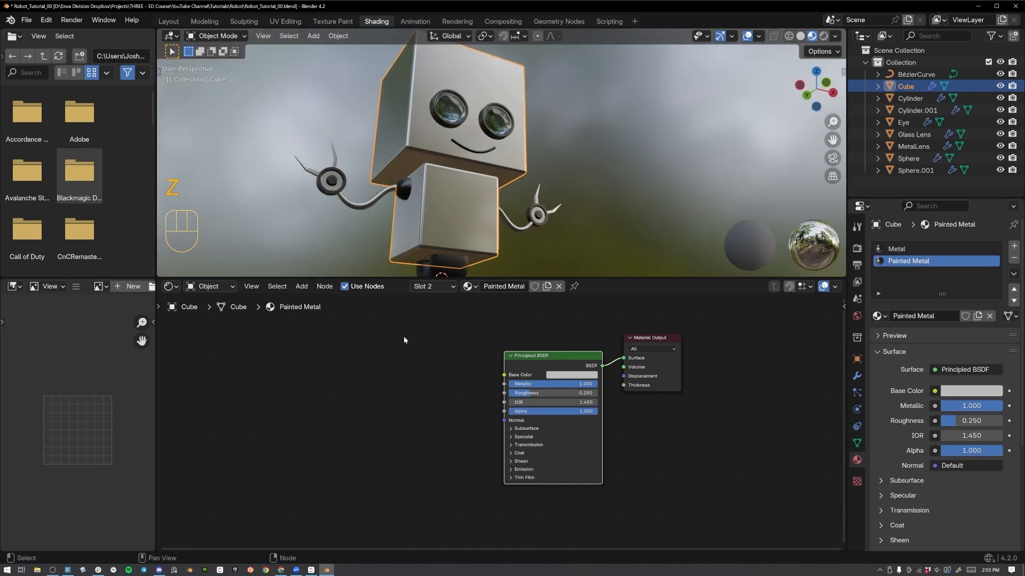
middle_drag(373, 378, 452, 381)
key(shift+a)
click(430, 376)
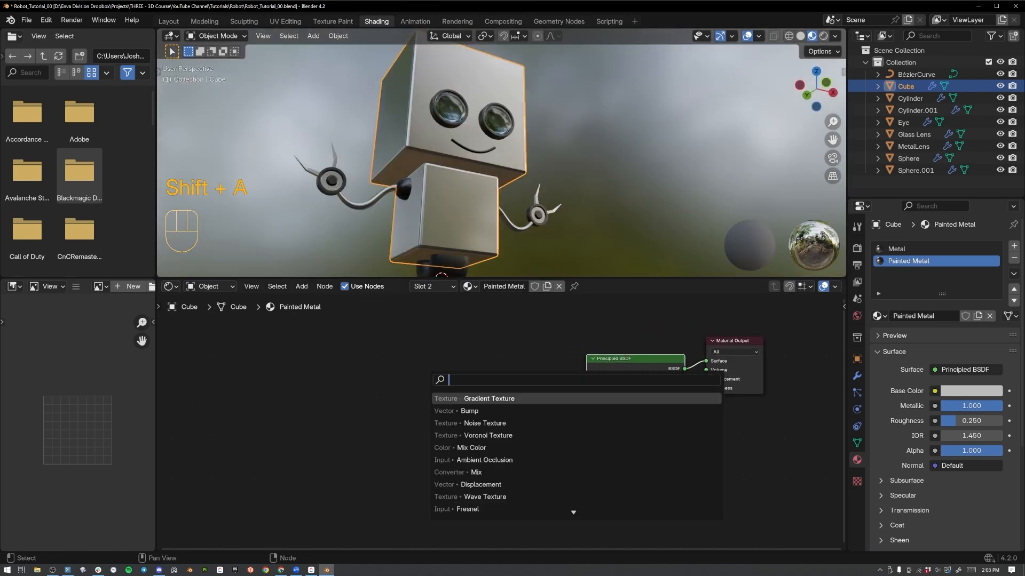
text(noise)
key(Return)
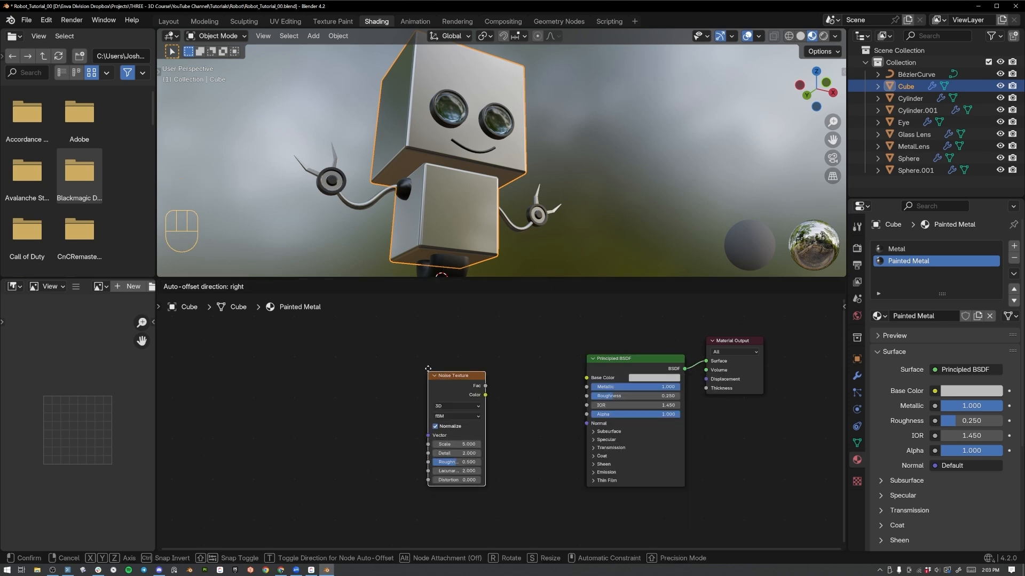
click(368, 357)
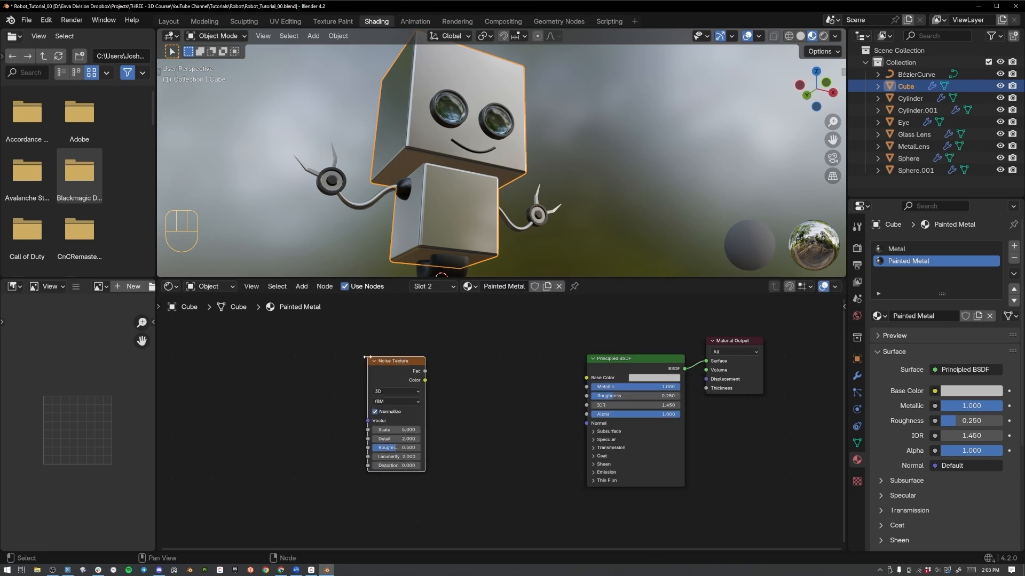
Preview the Noise Texture's Fac output directly on the material's surface and inspect the robot's body.
ctrl+shift+click(423, 372)
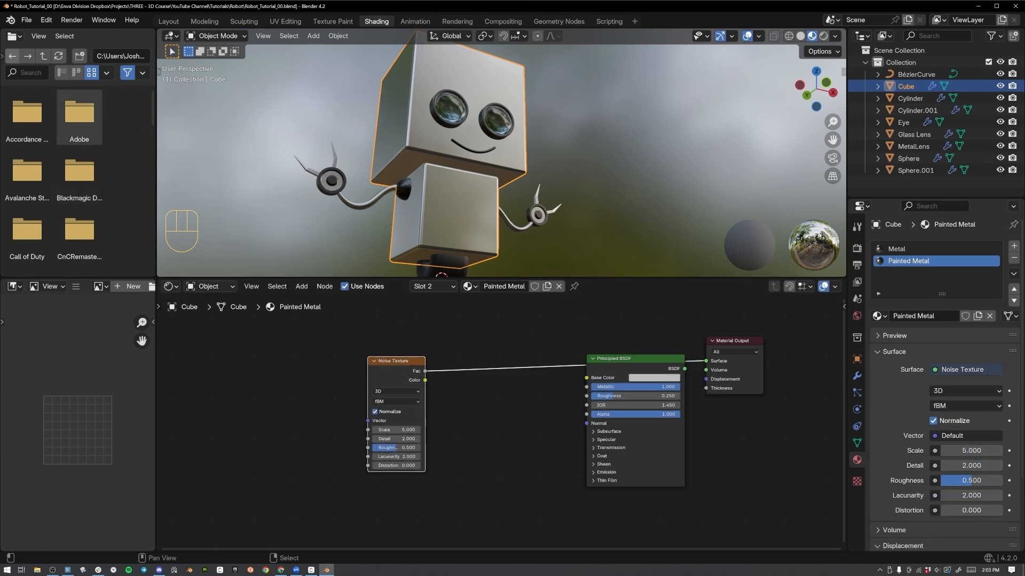
middle_drag(367, 151, 509, 272)
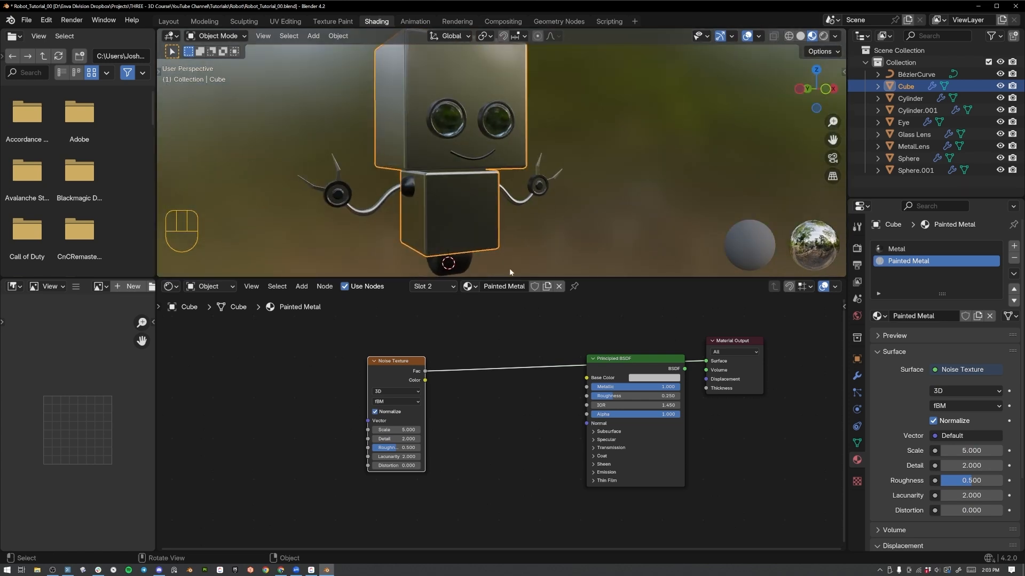
scroll(360, 373, up, 2)
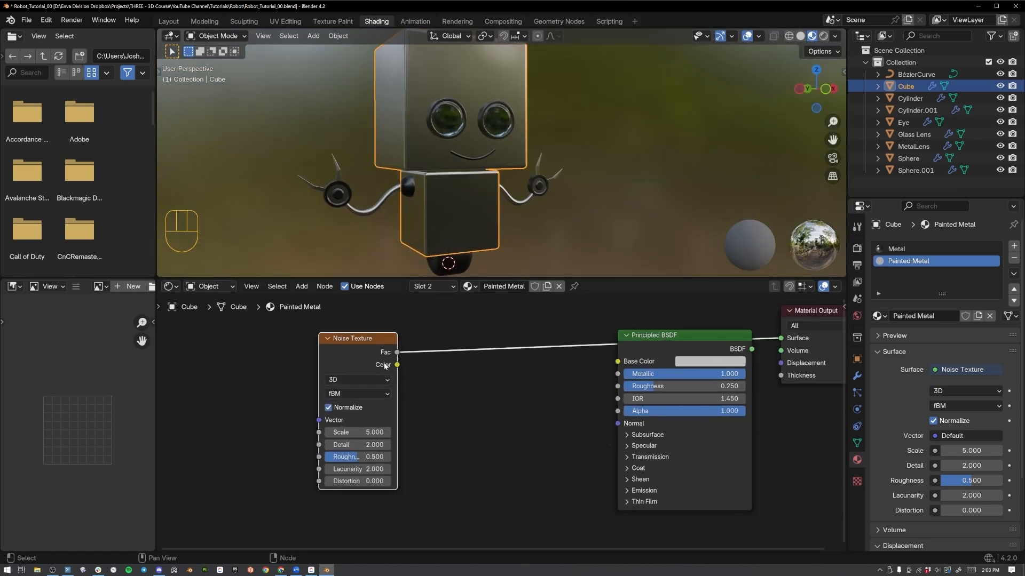
middle_drag(384, 364, 373, 361)
middle_drag(426, 198, 530, 259)
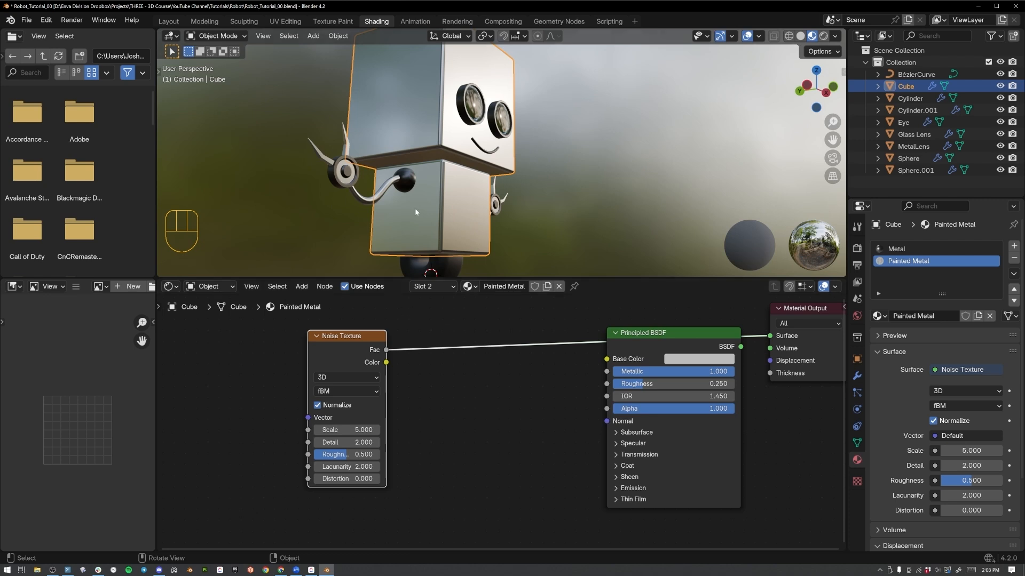
middle_drag(415, 209, 503, 184)
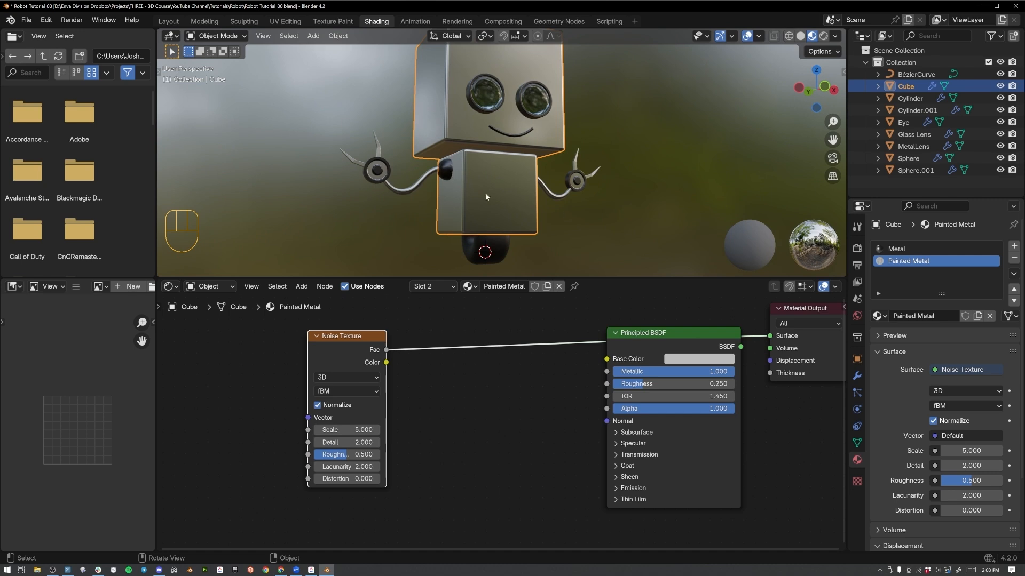
Assign the Painted Metal material to all linked faces of the lower body box in Edit Mode.
key(Tab)
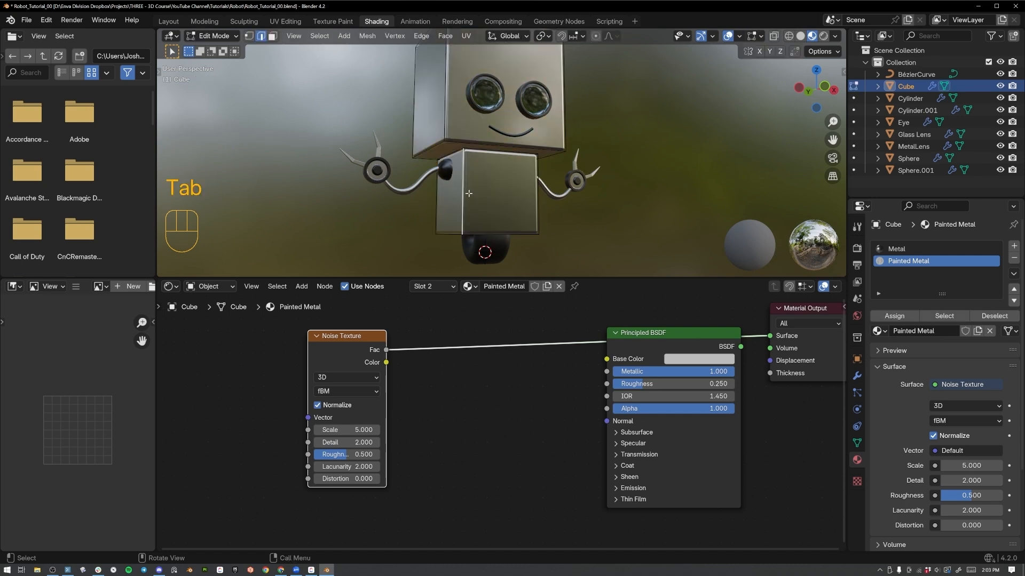
key(l)
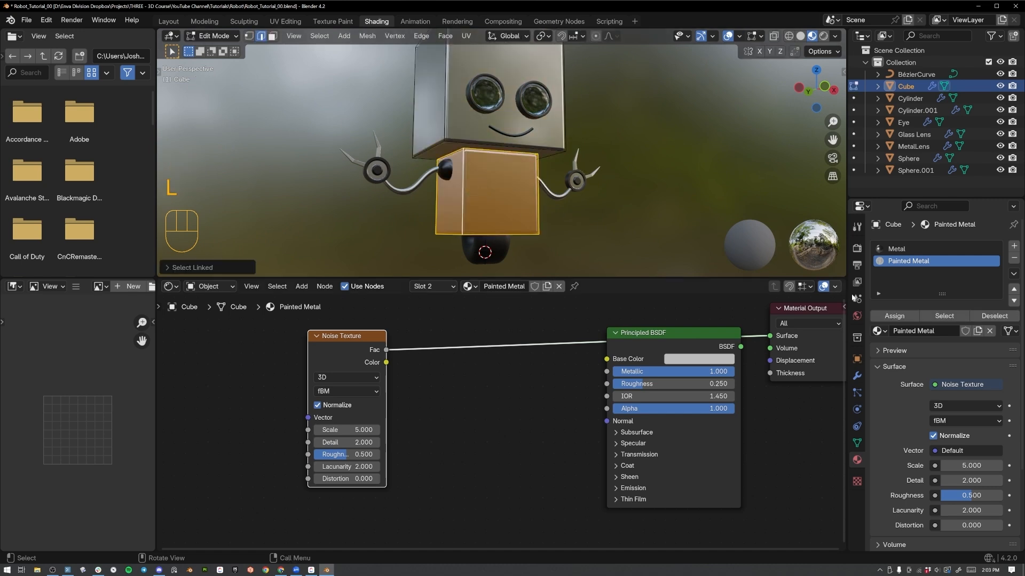
click(897, 316)
key(Tab)
middle_drag(486, 196, 515, 209)
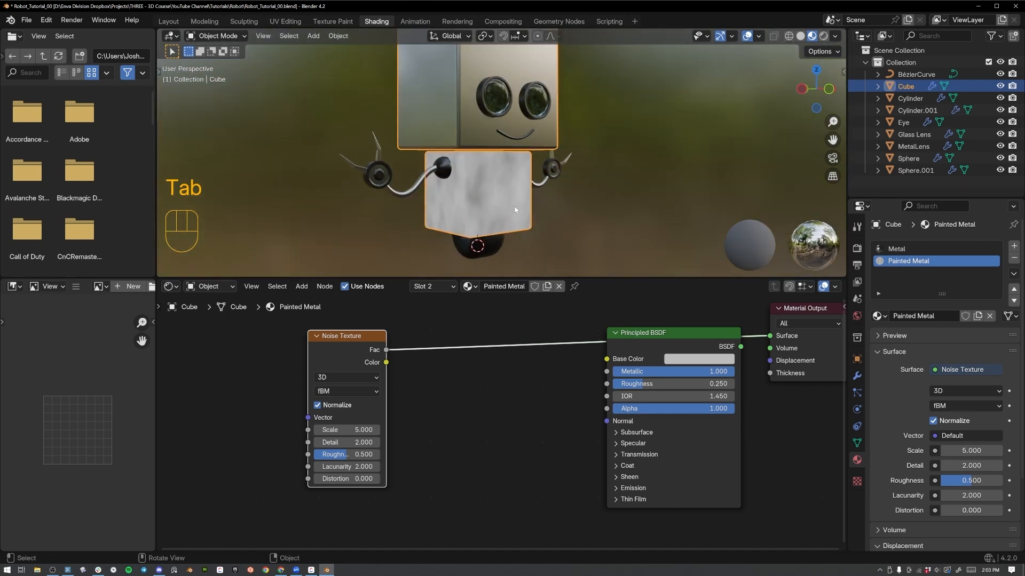
Set the Noise Texture's scale to 3.2 and its detail to 5.
drag(347, 429, 369, 442)
click(346, 443)
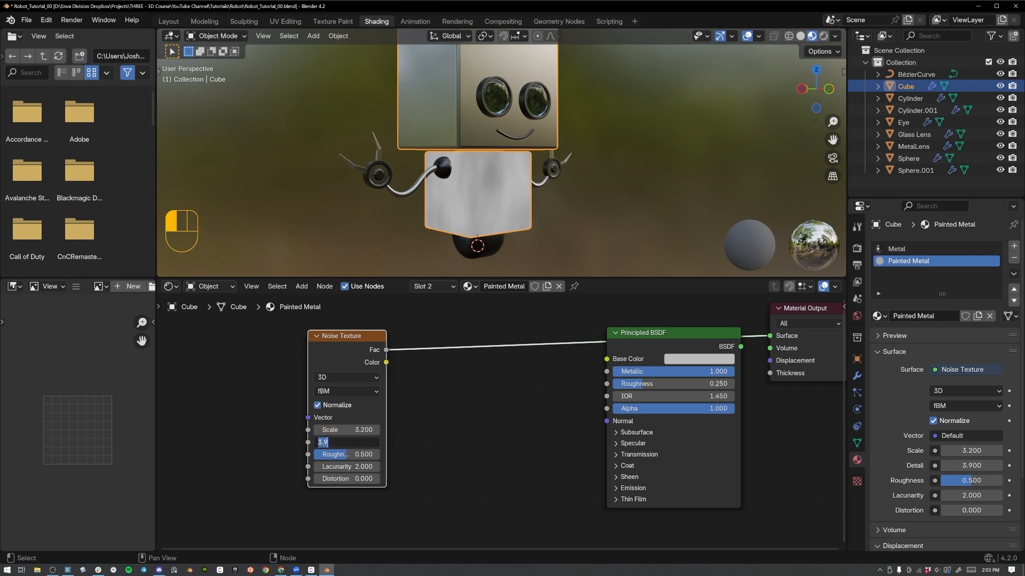
text(5)
key(Return)
Add a Color Ramp fed by the Noise Texture's Fac output and preview its colour on the material's surface.
drag(328, 344, 352, 404)
text(colo)
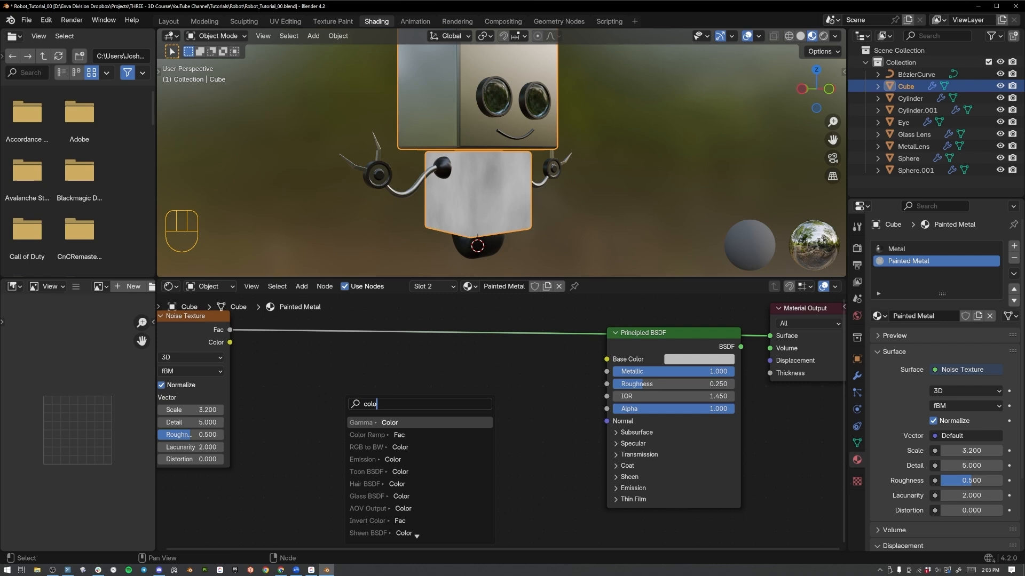
text(r ramp)
key(Return)
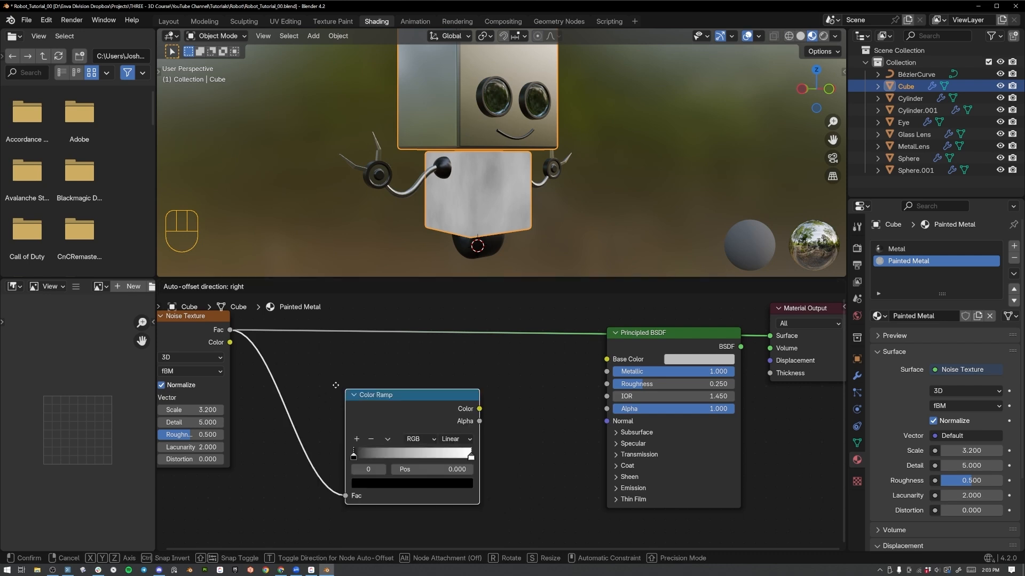
click(271, 345)
ctrl+shift+click(314, 361)
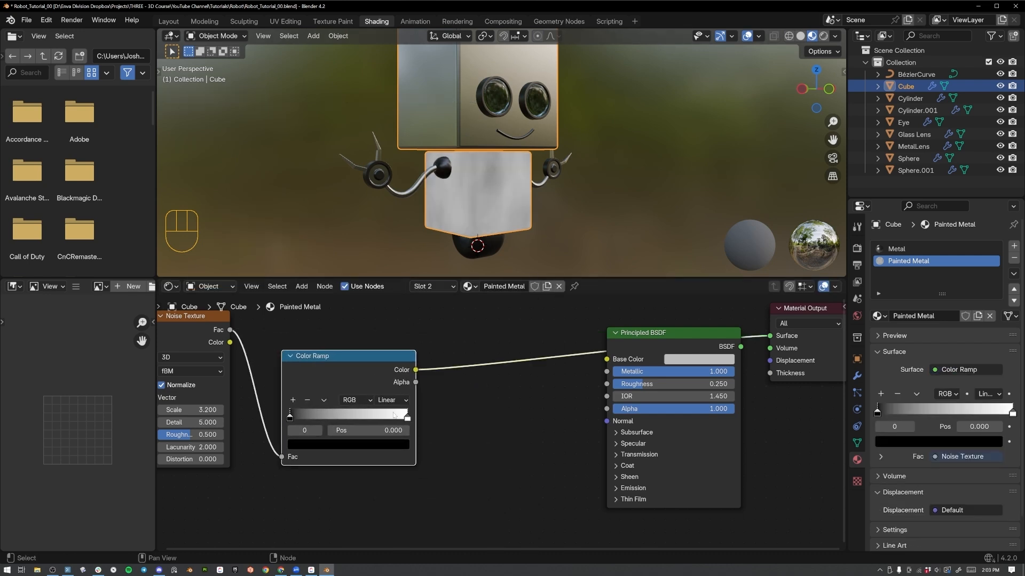
drag(339, 357, 333, 343)
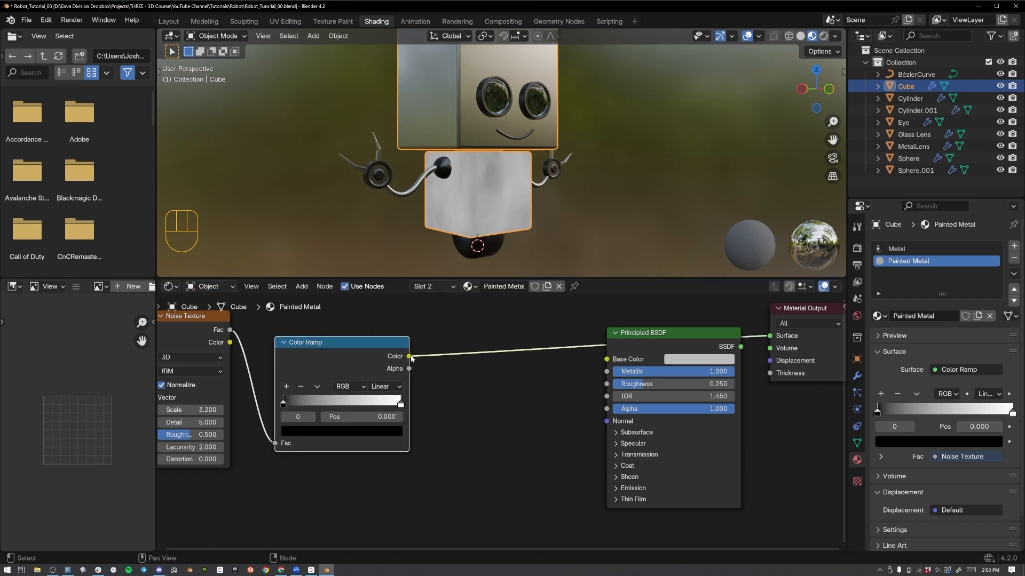
Connect the Color Ramp's Color to the Principled BSDF's Base Color, preview the shader, and return to previewing the ramp.
drag(409, 356, 607, 360)
ctrl+shift+click(651, 336)
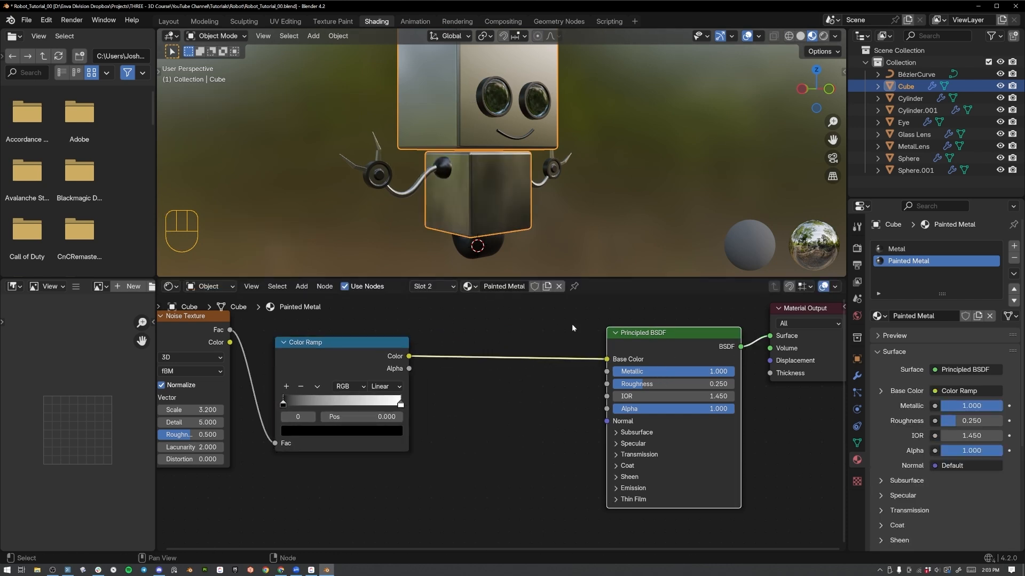
middle_drag(554, 230, 574, 225)
ctrl+shift+click(368, 350)
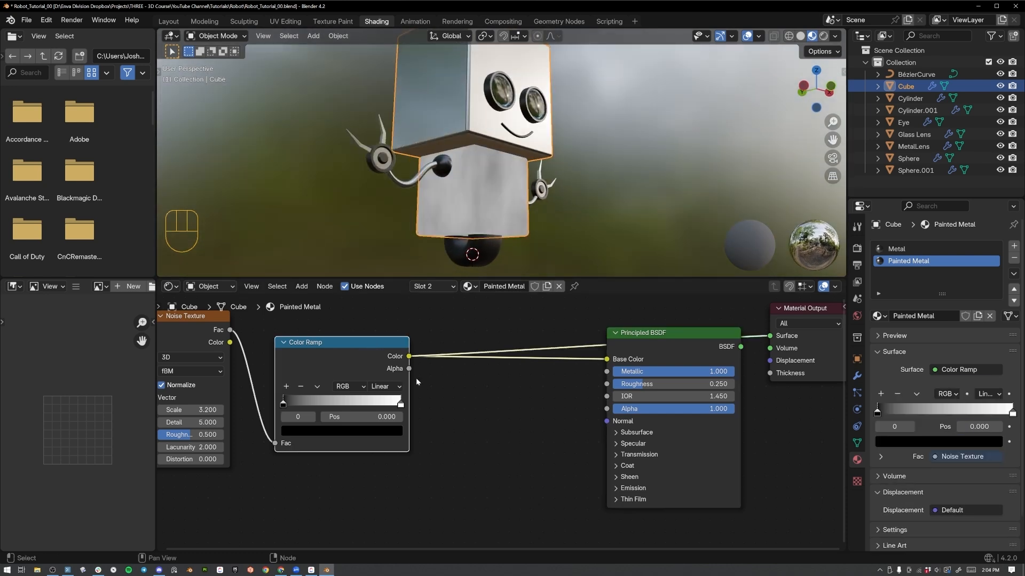
Move the Color Ramp's black stop near the middle and the white stop to 0.570, and set the interpolation to Constant.
drag(283, 408, 334, 408)
drag(401, 405, 350, 404)
click(380, 387)
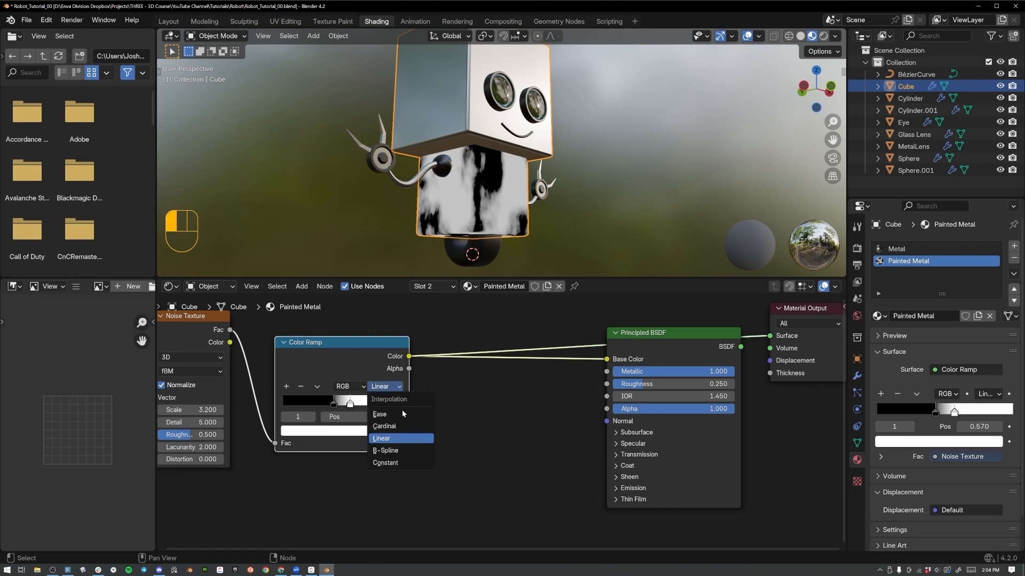
click(385, 389)
click(402, 463)
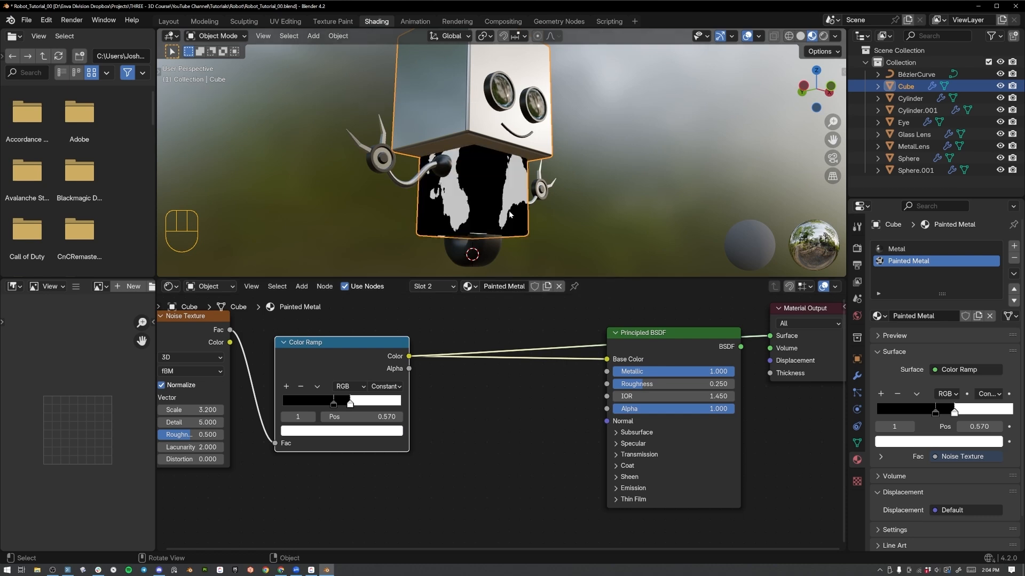
Shift both Color Ramp stops toward black, with the white stop at 0.453, and reposition the nodes to make room before the Principled BSDF.
mouse_move(349, 405)
mouse_down()
mouse_move(368, 405)
mouse_move(319, 404)
mouse_move(348, 405)
mouse_move(335, 404)
mouse_up()
click(335, 403)
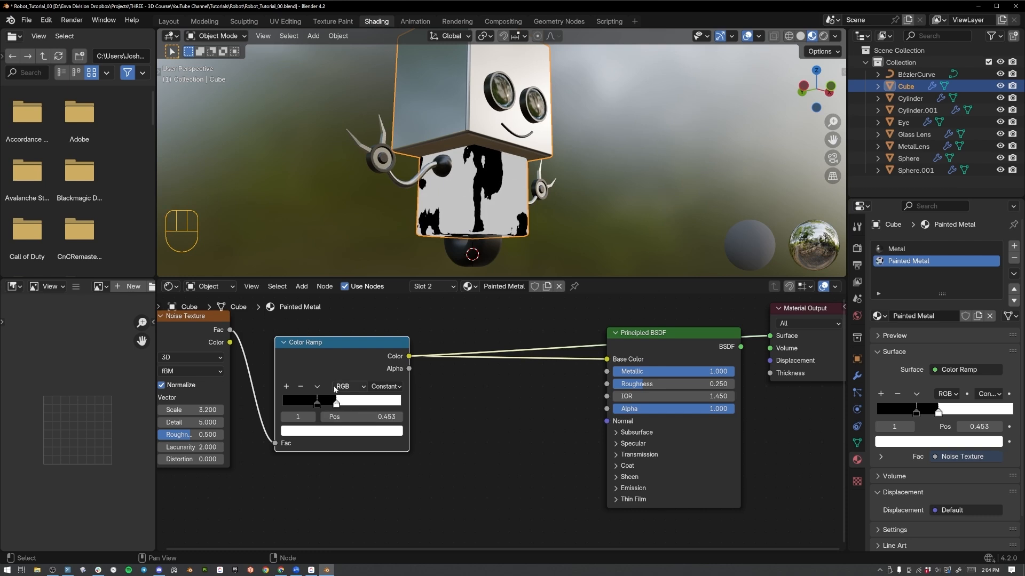
scroll(372, 369, down, 2)
drag(570, 309, 712, 430)
key(g)
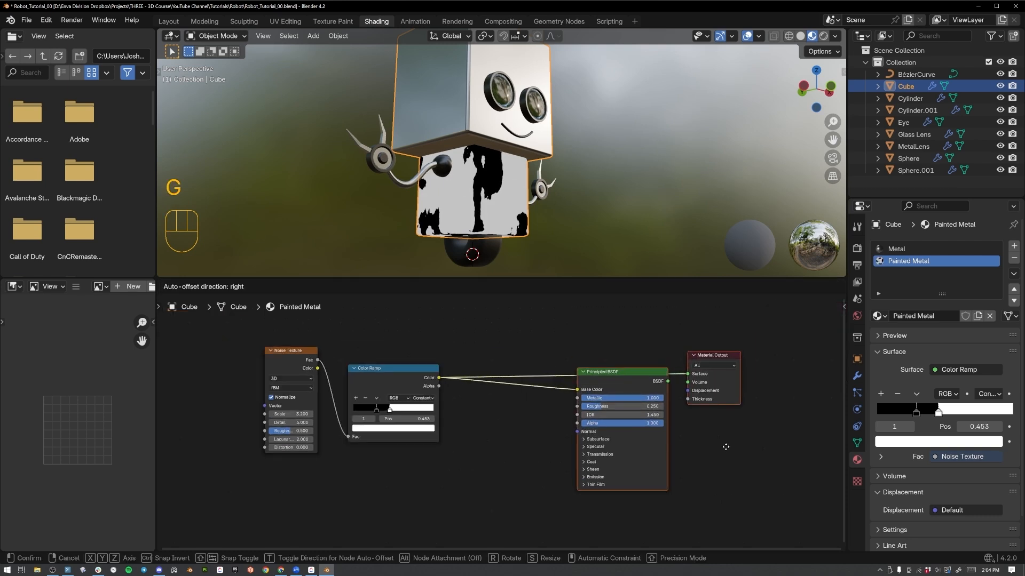
click(721, 455)
key(g)
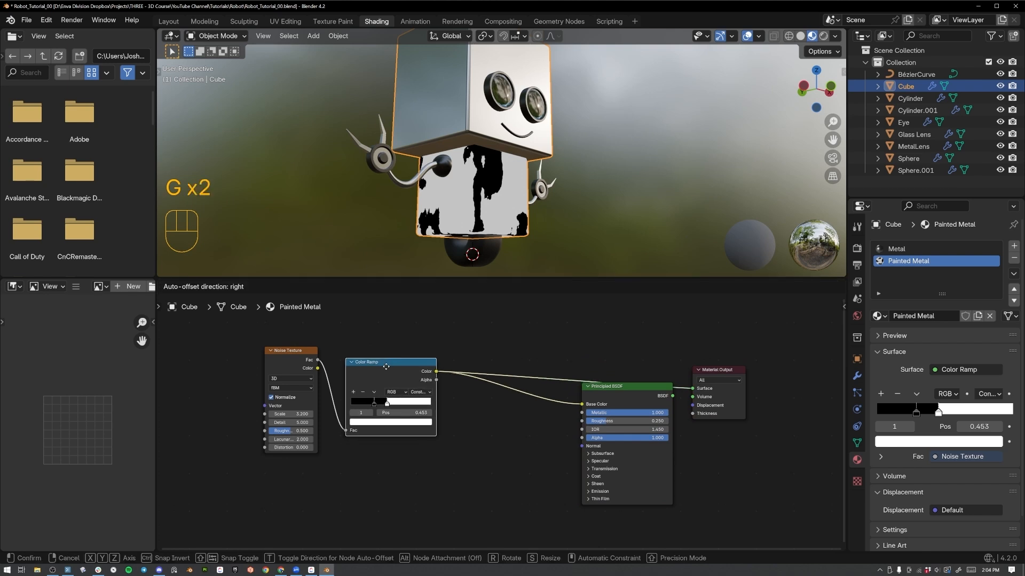
click(391, 378)
key(shift+a)
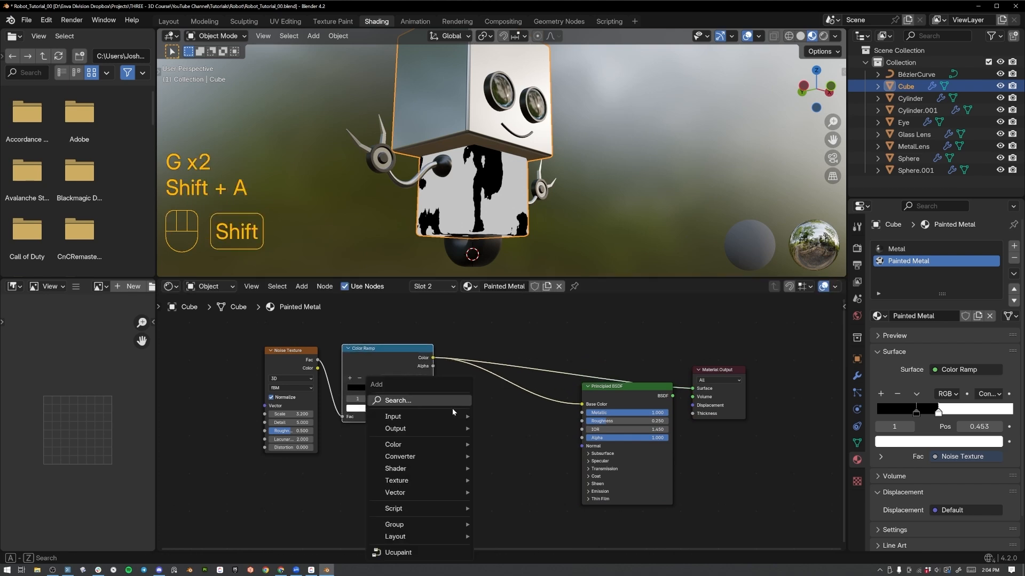
click(450, 400)
text(mix)
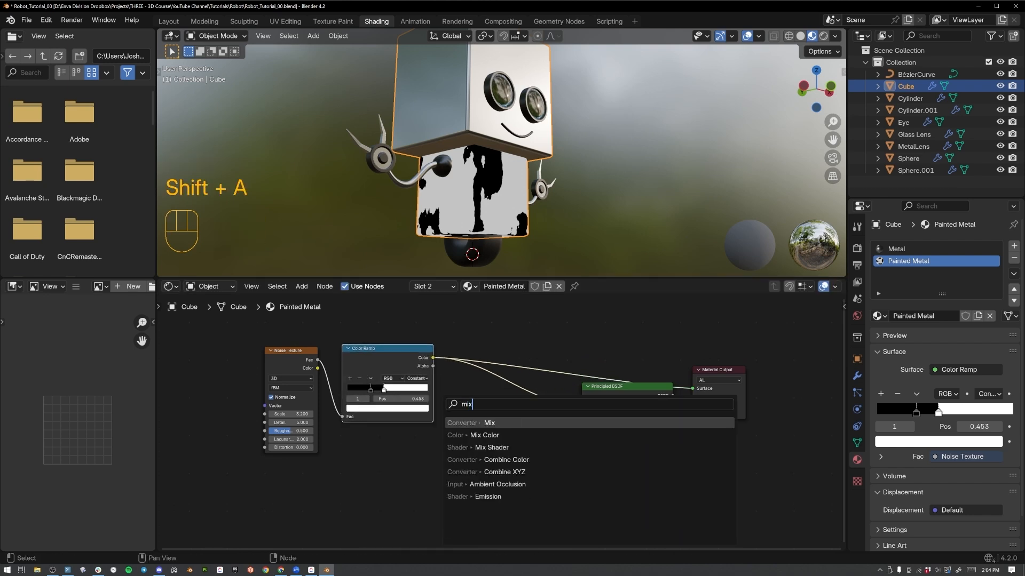
key(Return)
click(460, 404)
key(x)
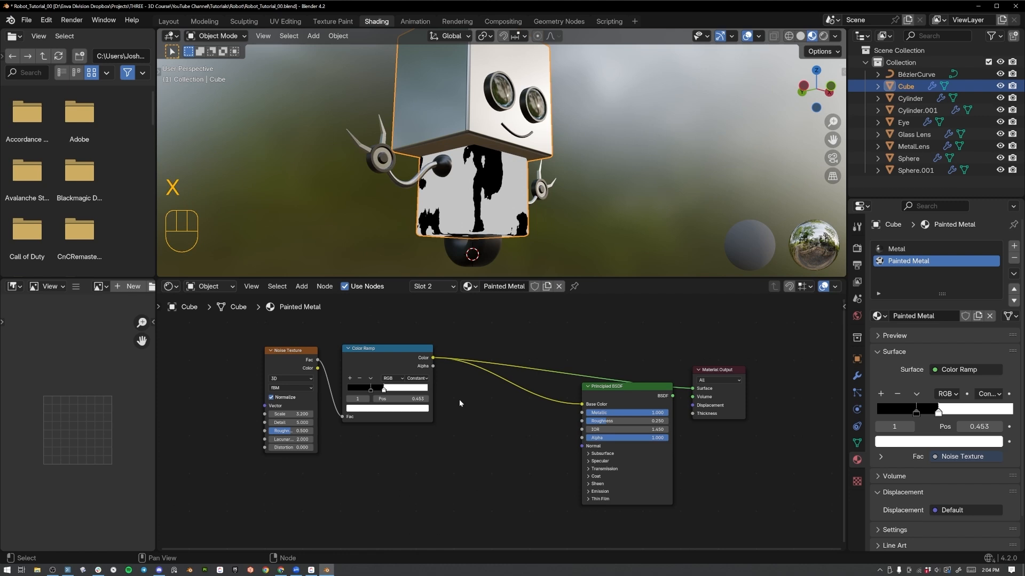
Insert a Mix Color node on the link between the Color Ramp and the Principled BSDF's Base Color.
key(shift+a)
text(mix)
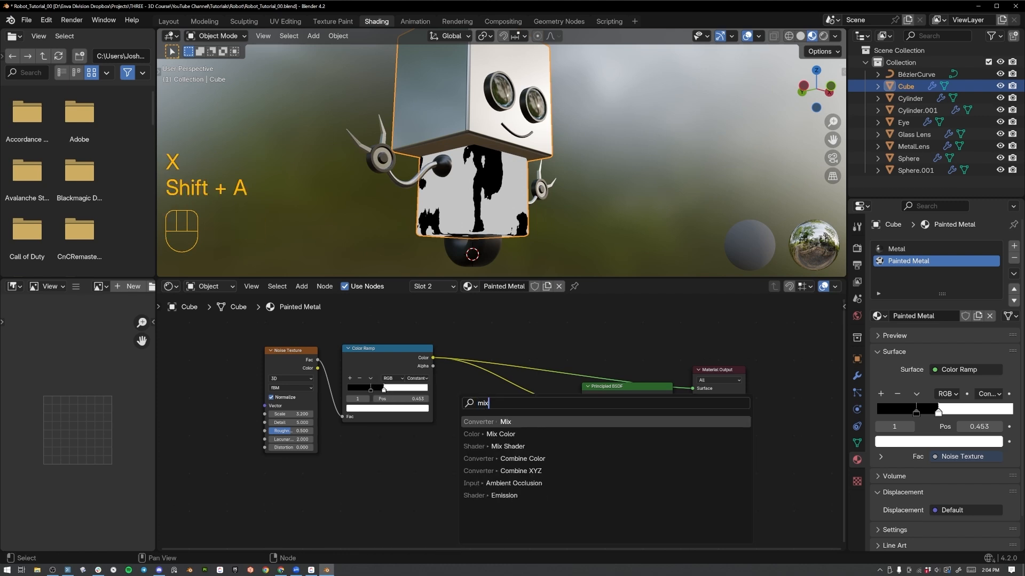
key(Return)
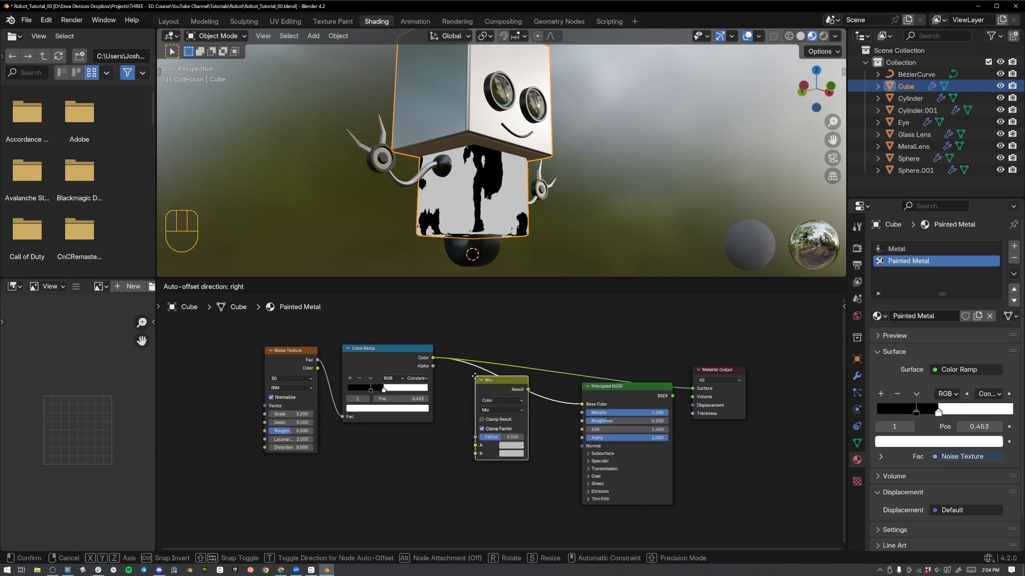
click(475, 376)
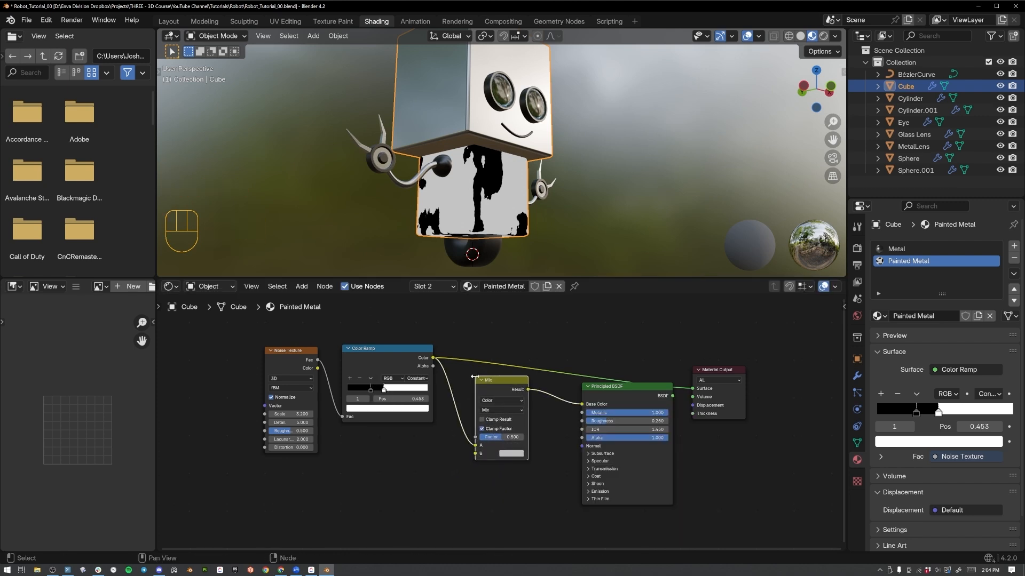
Connect the Principled BSDF to the Material Output's Surface and inspect the shading on the robot's body.
click(416, 356)
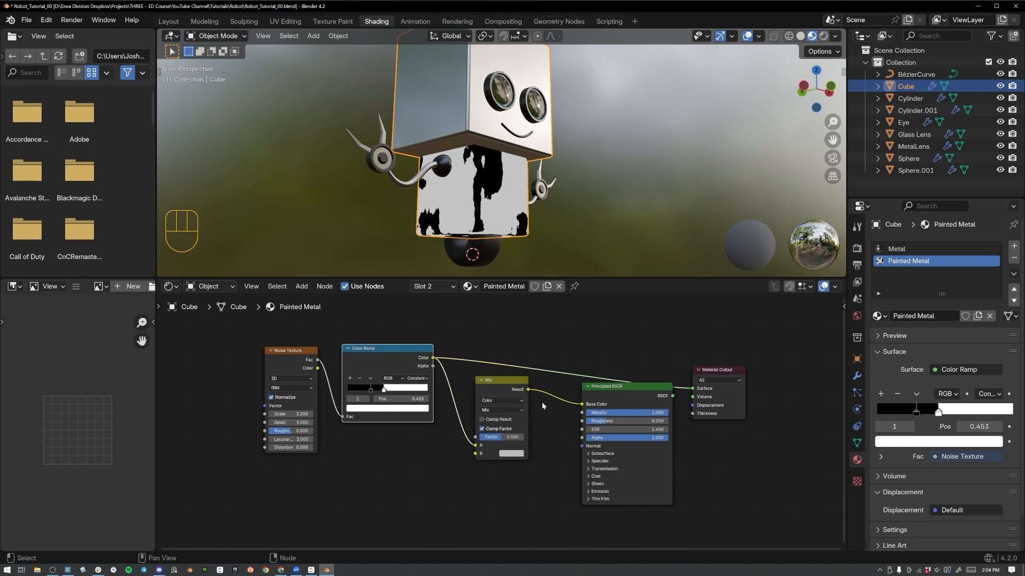
scroll(508, 402, up, 2)
middle_drag(508, 401, 443, 402)
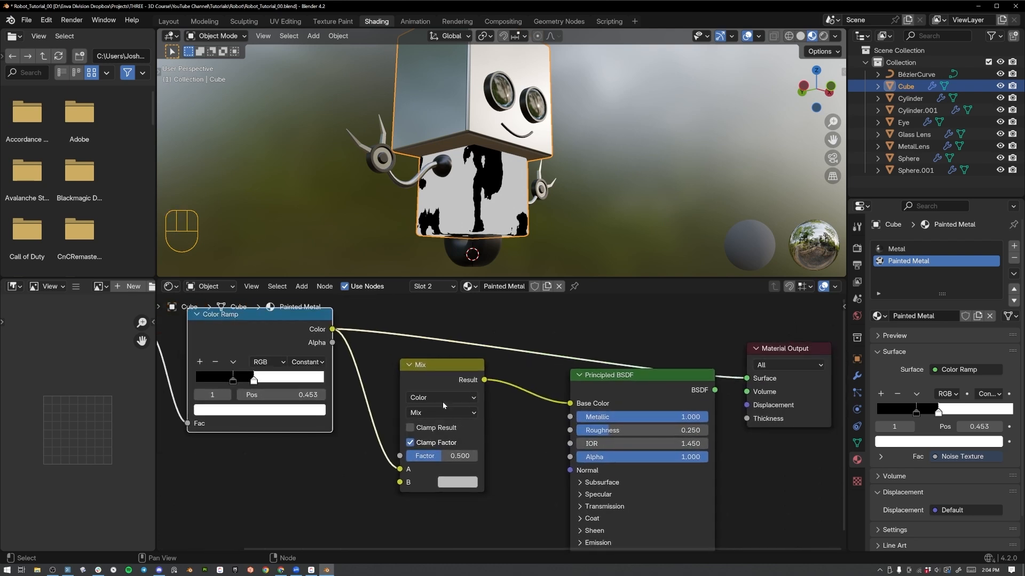
ctrl+shift+click(608, 385)
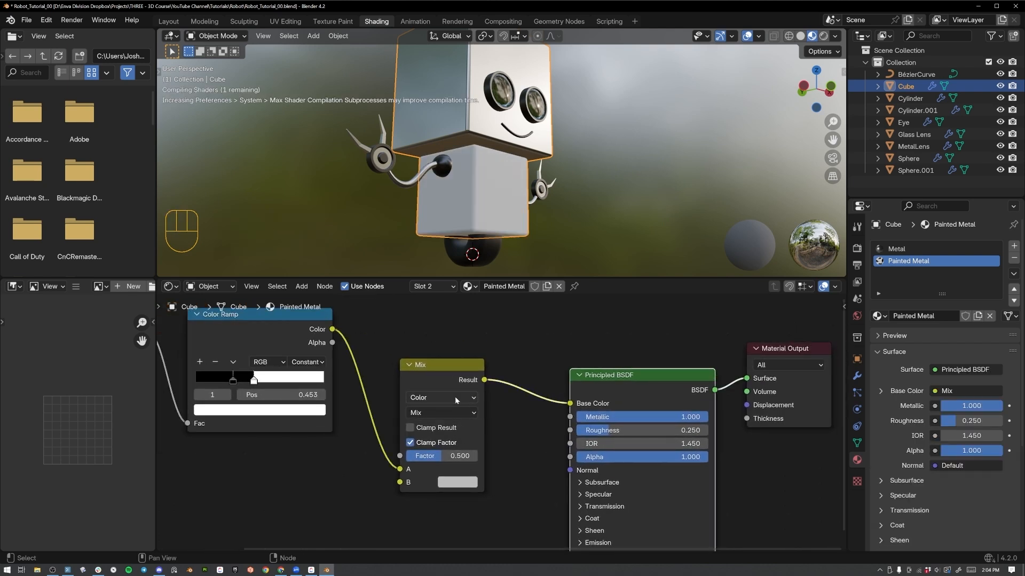
click(447, 371)
middle_drag(559, 154, 489, 344)
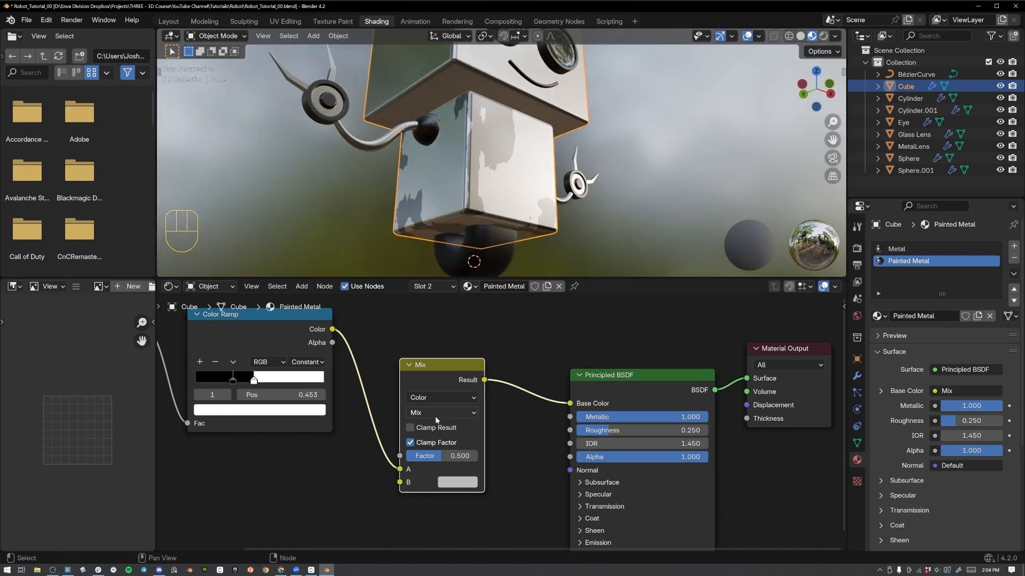
Move the Mix node slightly up and set its B colour to golden yellow.
drag(430, 366, 435, 347)
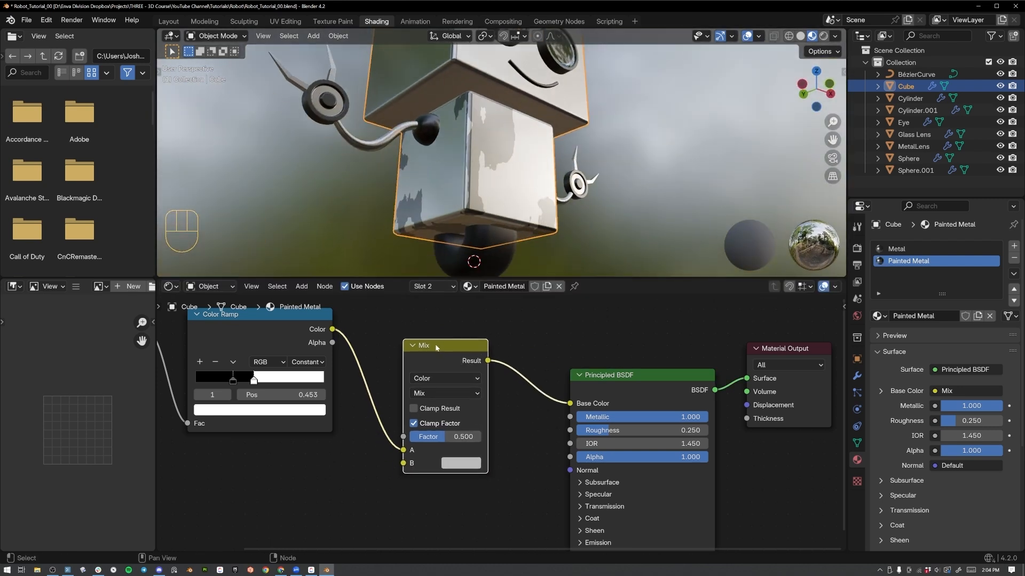
click(451, 463)
mouse_move(482, 352)
mouse_down()
mouse_move(490, 363)
mouse_move(463, 360)
mouse_up()
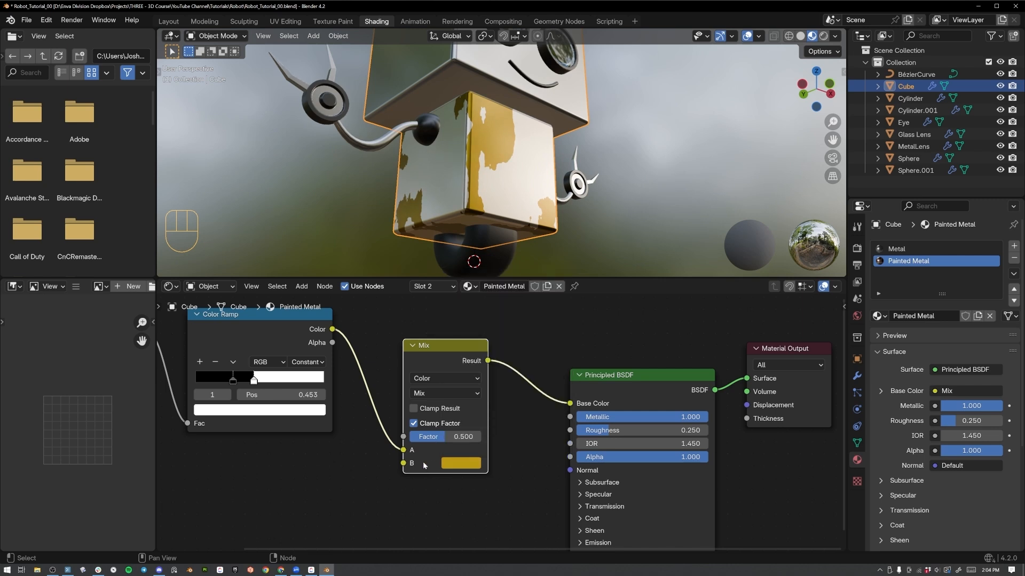
Try out different Factor values on the Mix node, and move the Color Ramp's connection from its A input to its Factor input.
drag(443, 436, 440, 436)
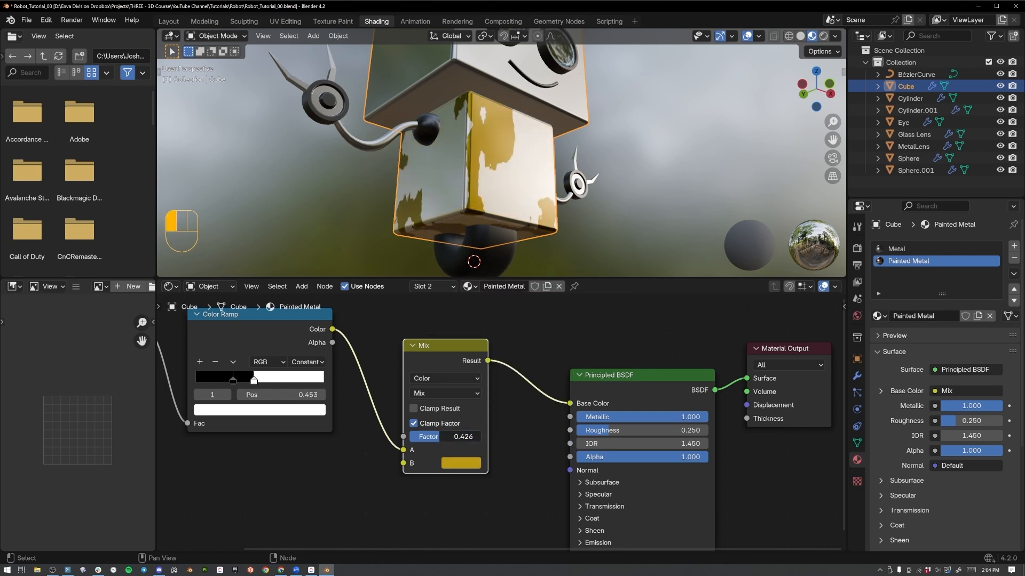
drag(452, 362, 457, 349)
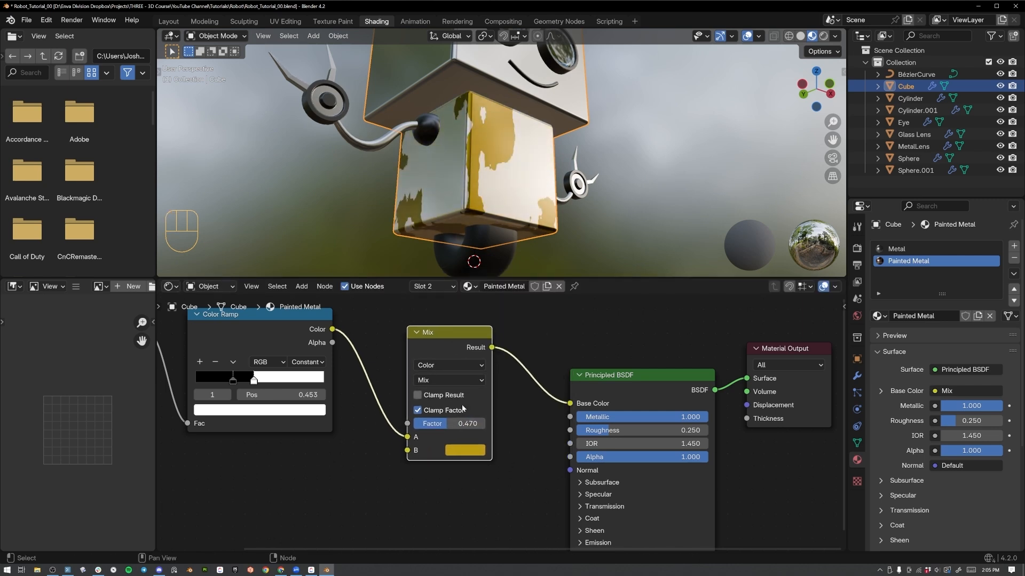
drag(453, 424, 492, 423)
drag(408, 437, 407, 424)
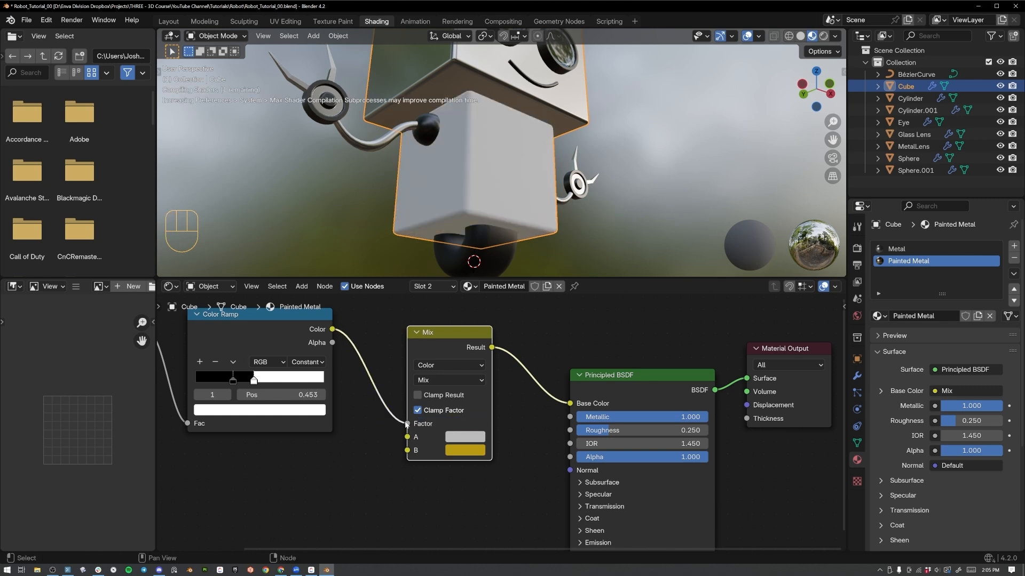
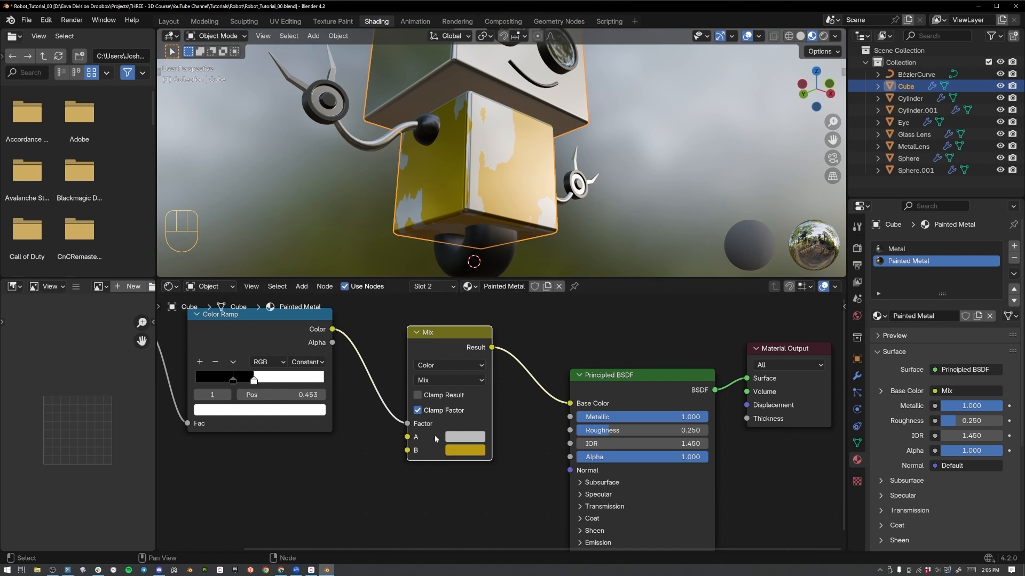
Try tinting the Mix node's A colour, return it to light grey, and brighten B to golden yellow with value 0.848.
click(457, 443)
click(468, 316)
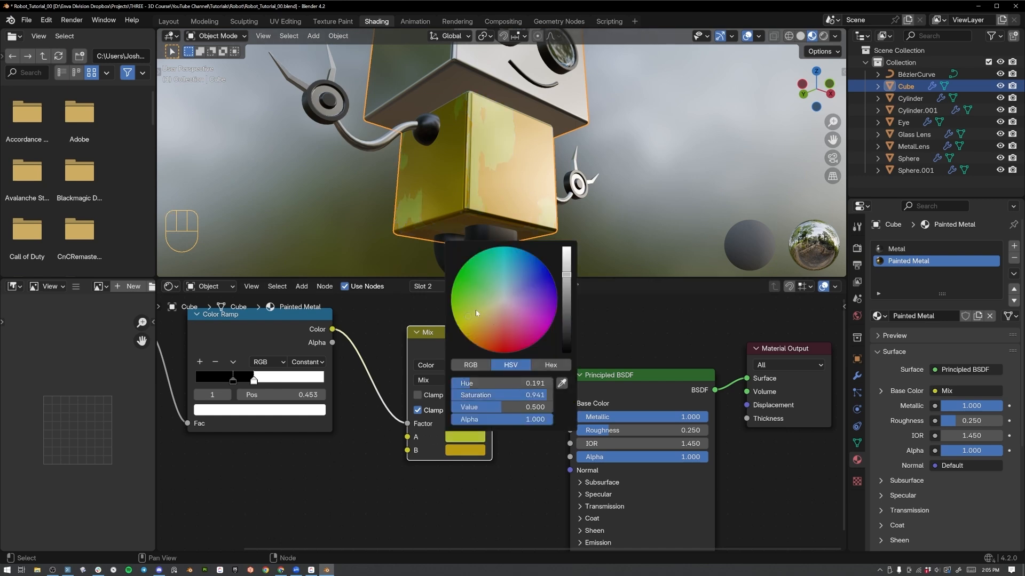
drag(500, 309, 503, 299)
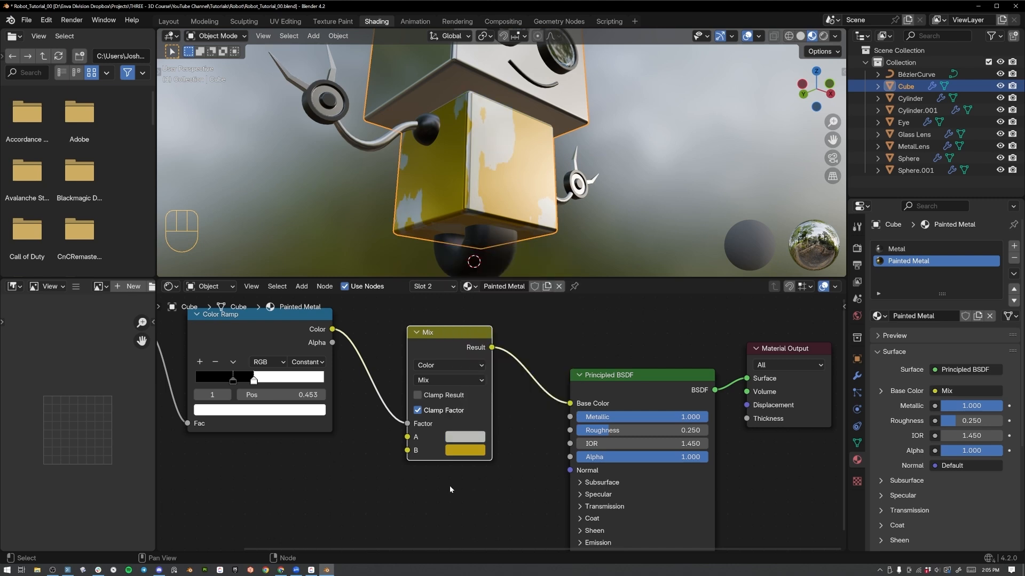
click(473, 455)
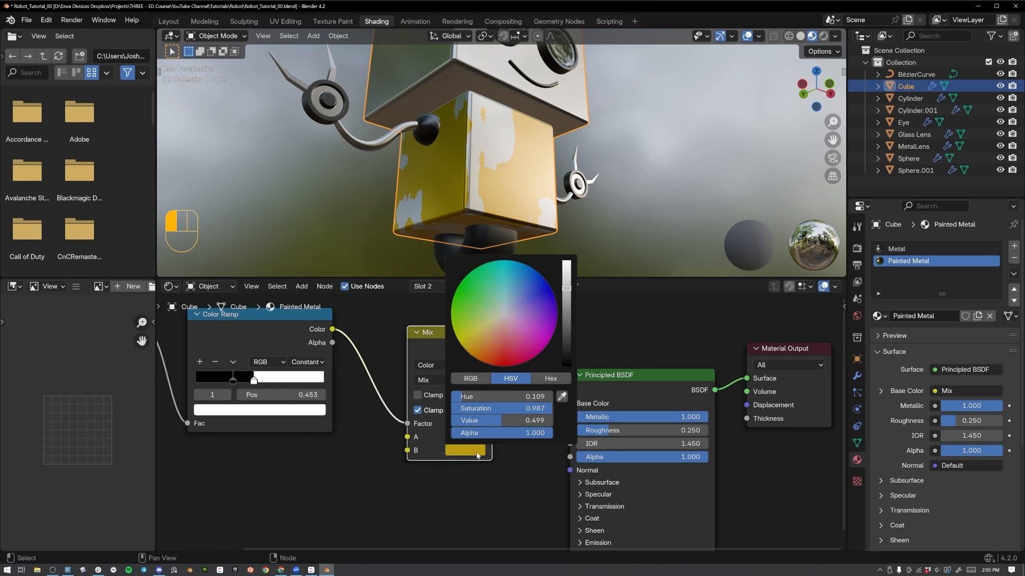
drag(568, 291, 567, 261)
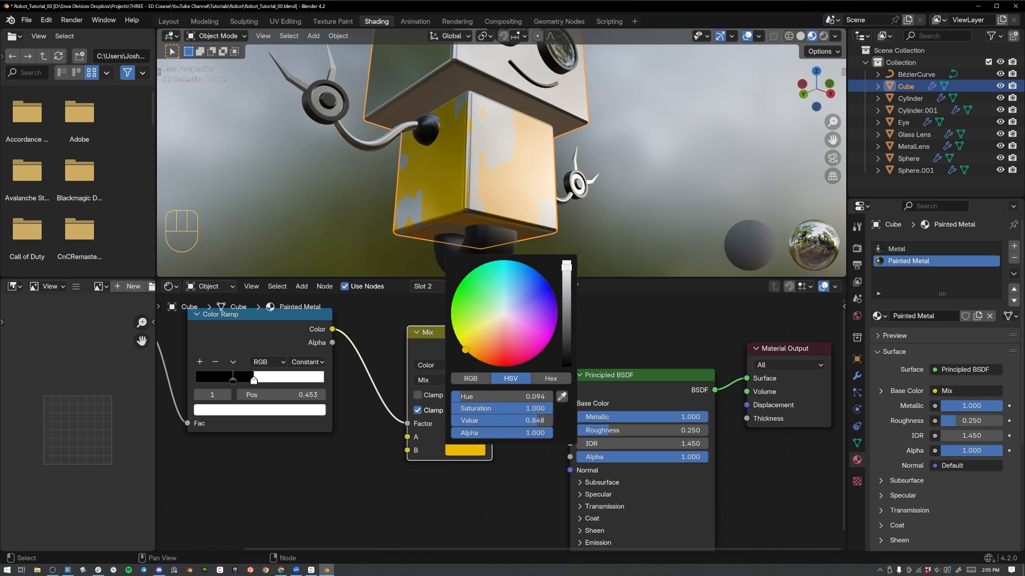
Inspect the painted body on the robot in Rendered shading and switch the viewport to Solid shading.
click(676, 176)
middle_drag(676, 176, 638, 156)
scroll(612, 206, down, 3)
key(z)
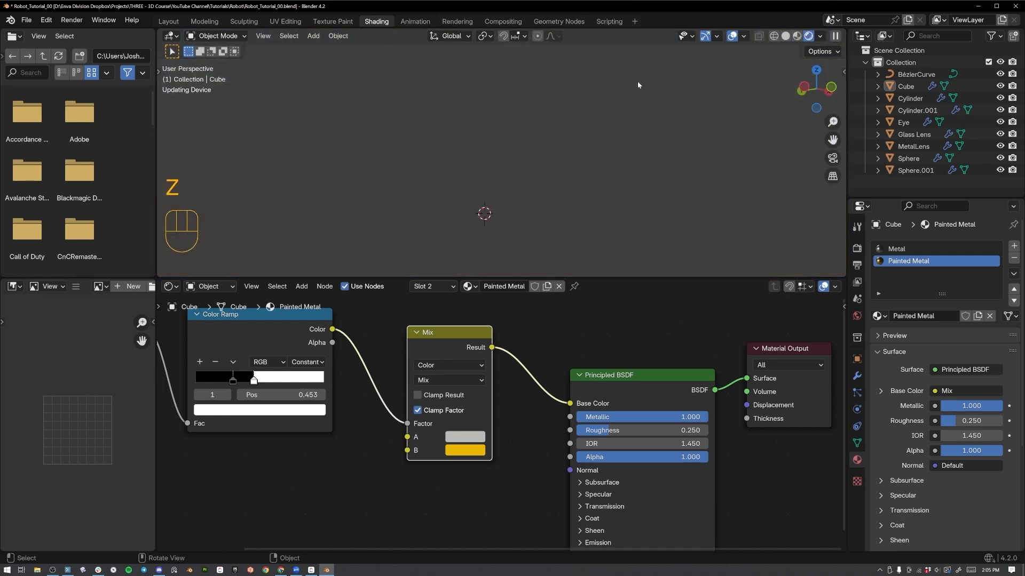
middle_drag(559, 138, 524, 164)
scroll(525, 163, up, 3)
key(z)
click(643, 159)
scroll(594, 261, down, 3)
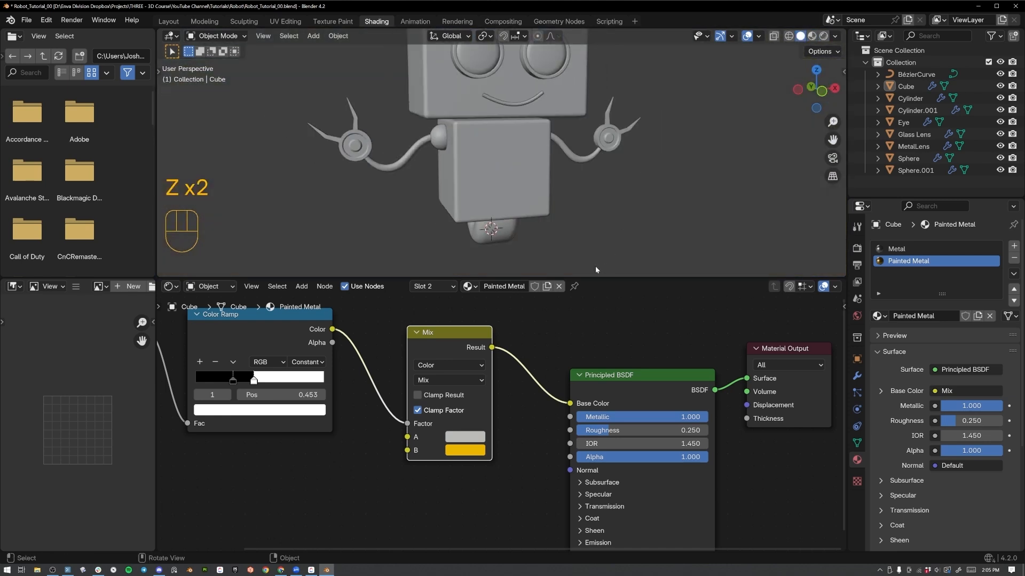
Add a Bump node below the Mix node, with the Color Ramp's Color output feeding its Height input.
scroll(360, 389, down, 4)
middle_drag(359, 389, 360, 428)
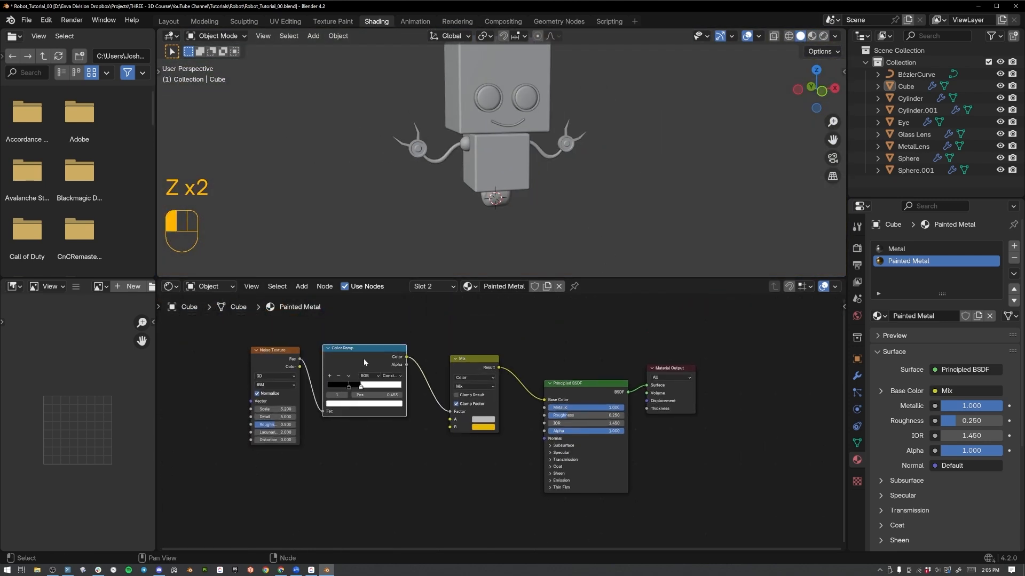
drag(407, 357, 435, 499)
text(bump)
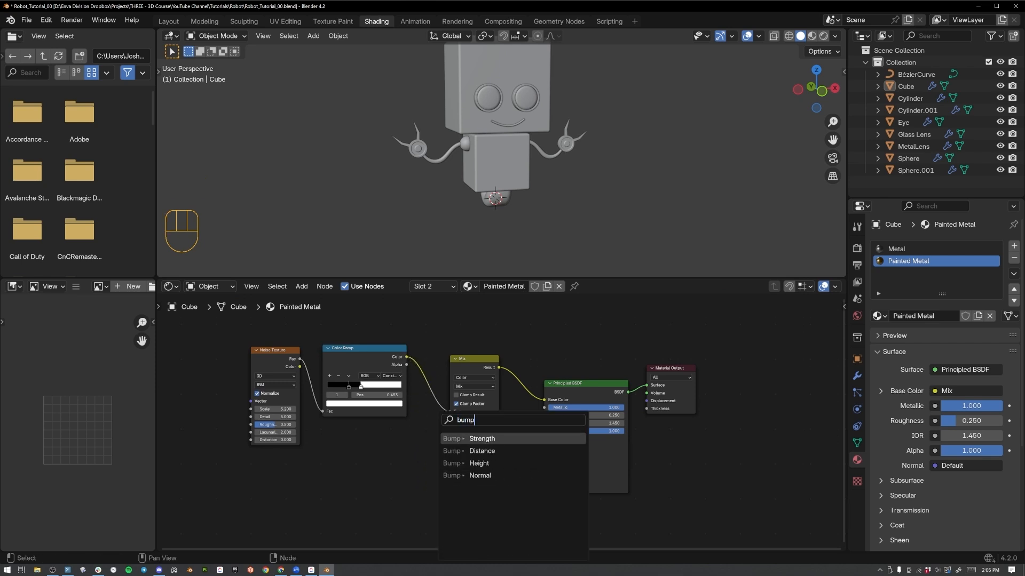
key(Down)
key(Down)
key(Up)
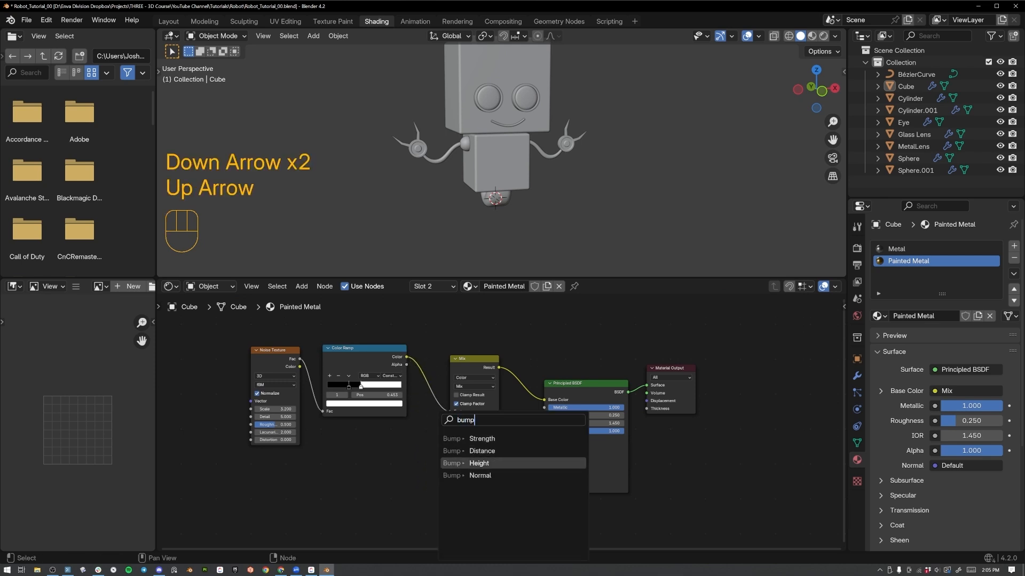
key(Return)
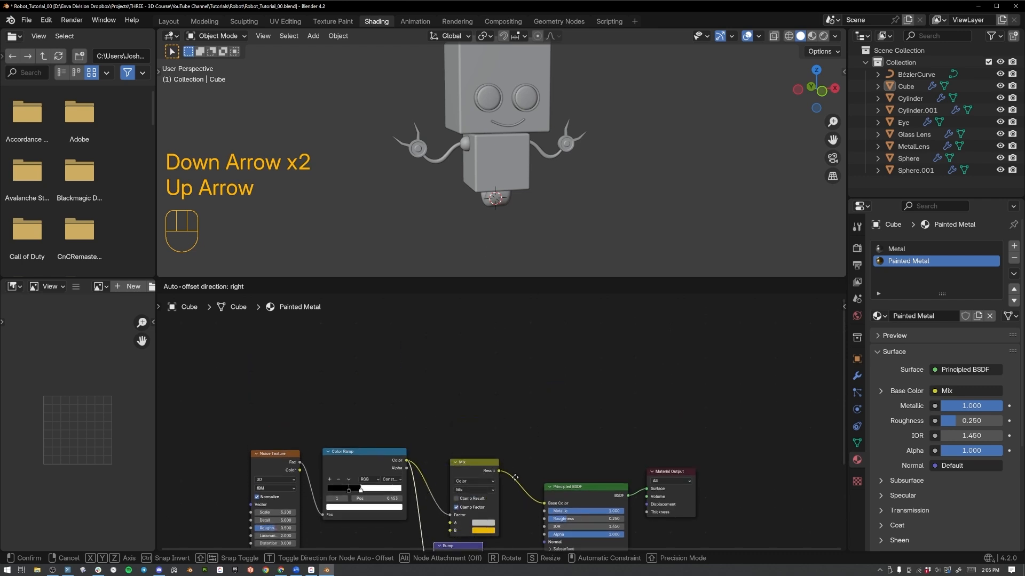
click(518, 480)
Connect the Bump node's Normal output to the Principled BSDF's Normal input.
middle_drag(524, 431, 534, 268)
scroll(499, 376, up, 5)
drag(428, 441, 440, 453)
middle_drag(521, 398, 496, 419)
mouse_move(482, 433)
mouse_down()
mouse_move(534, 424)
mouse_move(557, 398)
mouse_up()
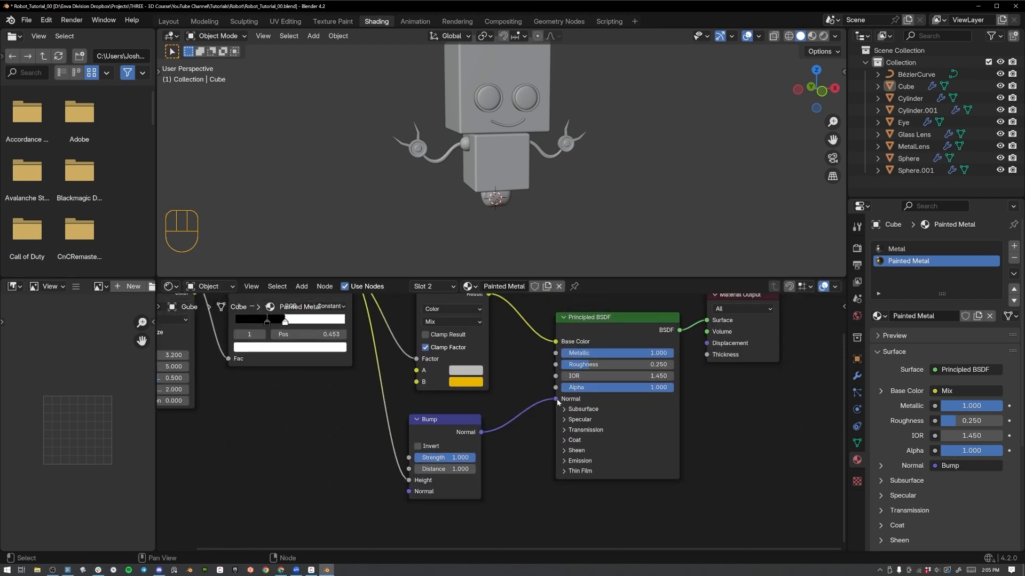
Examine the bump along the paint edges on the robot's body in Rendered and Material Preview shading.
key(z)
middle_drag(545, 135, 543, 156)
key(z)
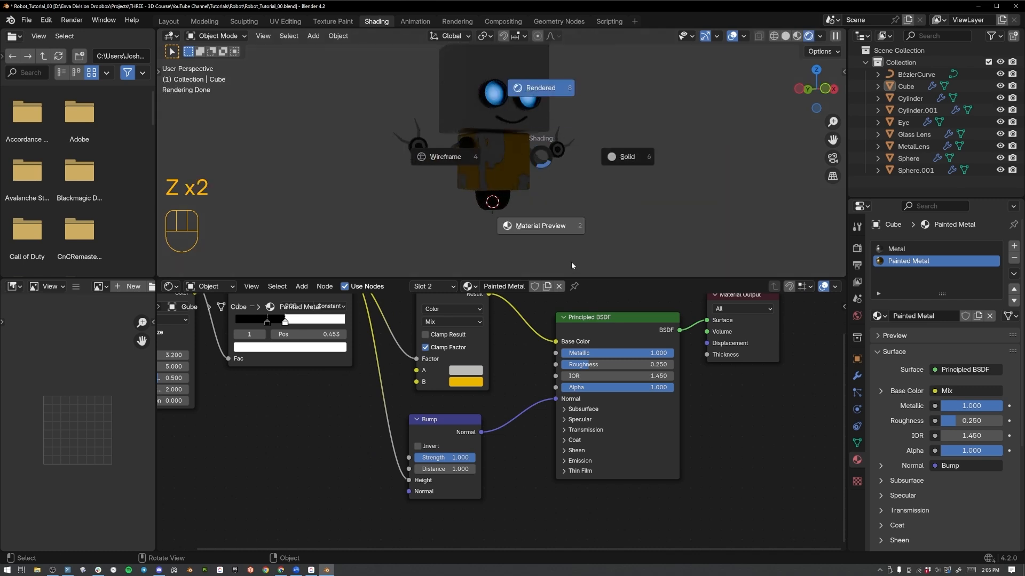
click(571, 261)
middle_drag(533, 220, 561, 185)
scroll(523, 206, up, 5)
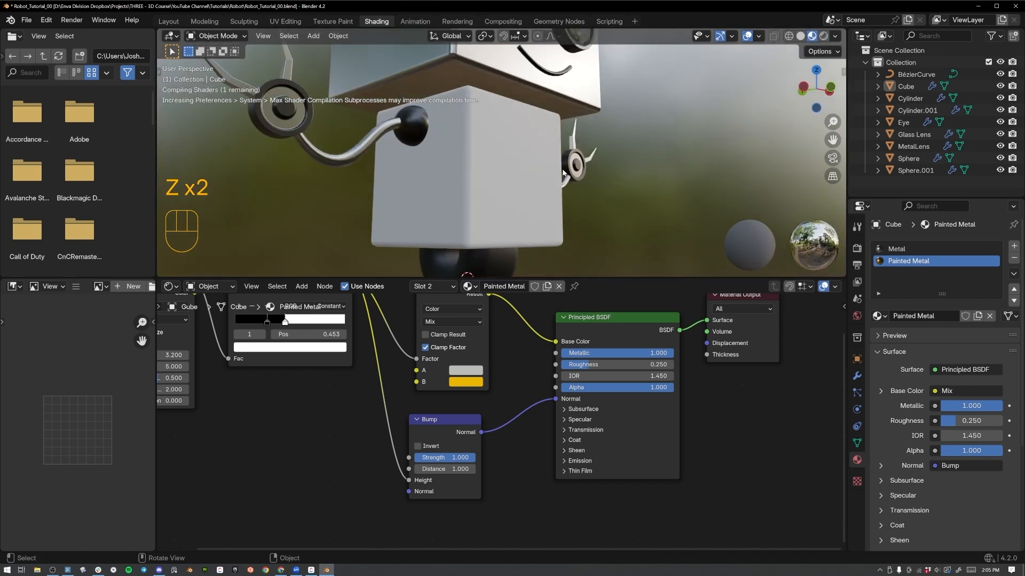
mouse_move(534, 148)
middle_down()
mouse_move(470, 177)
mouse_move(416, 155)
mouse_move(450, 175)
mouse_move(514, 161)
mouse_move(523, 134)
mouse_move(509, 156)
mouse_move(530, 156)
middle_up()
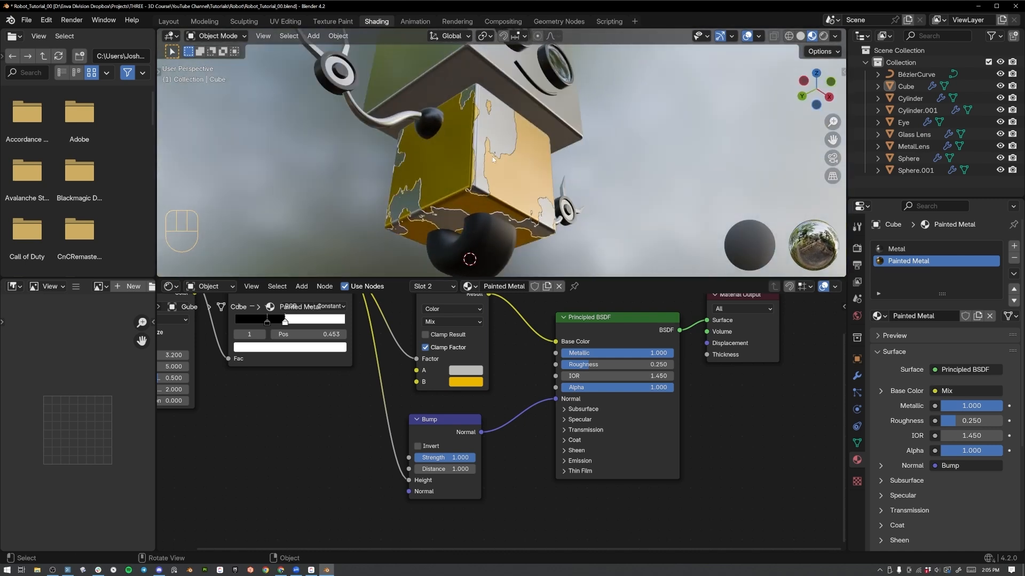
scroll(492, 188, up, 3)
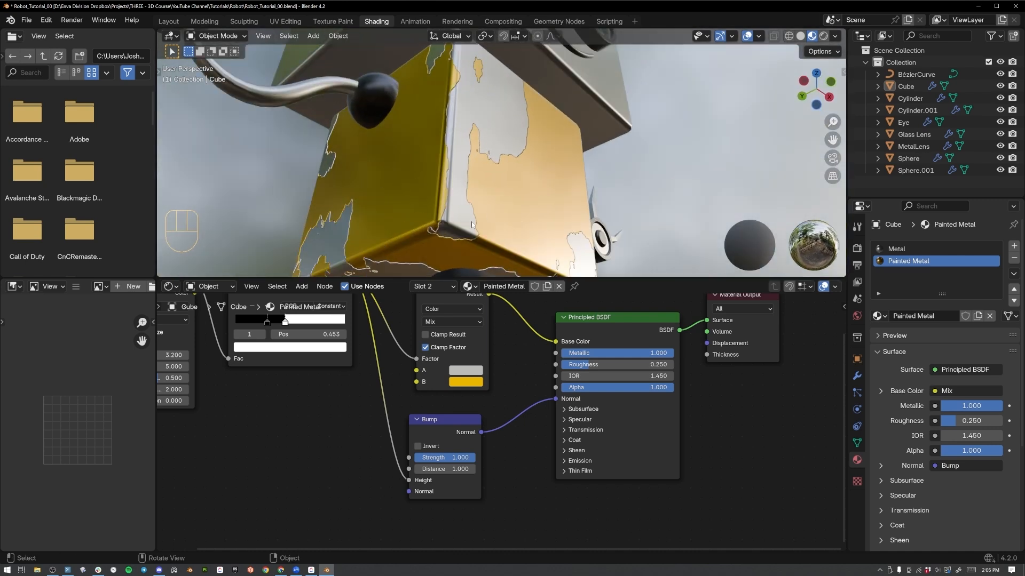
Enable Invert on the Bump node and check the paint edges on the robot's body.
click(421, 447)
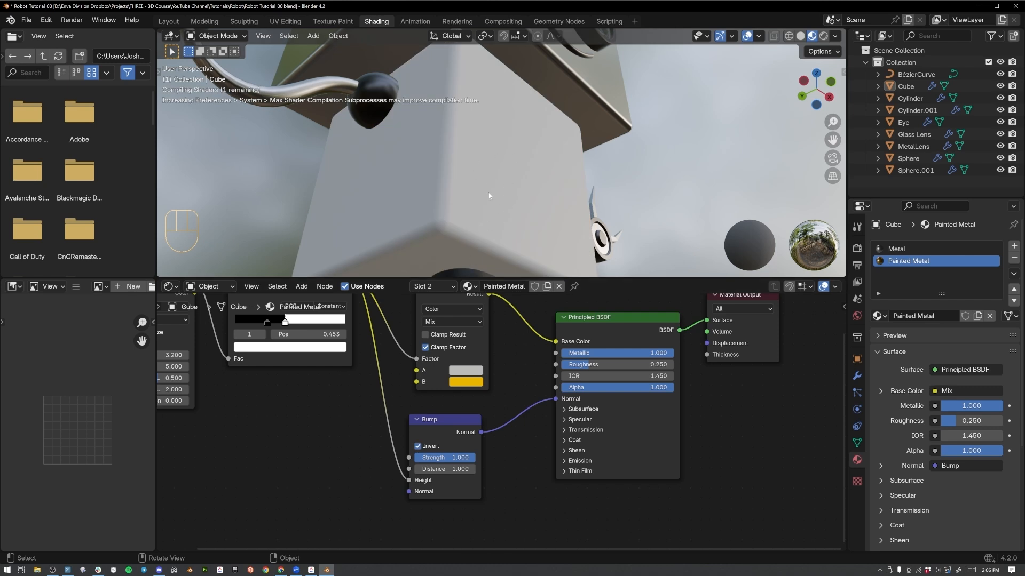
mouse_move(489, 196)
middle_down()
mouse_move(550, 151)
mouse_move(478, 187)
mouse_move(527, 172)
mouse_move(491, 219)
middle_up()
middle_drag(530, 185, 538, 275)
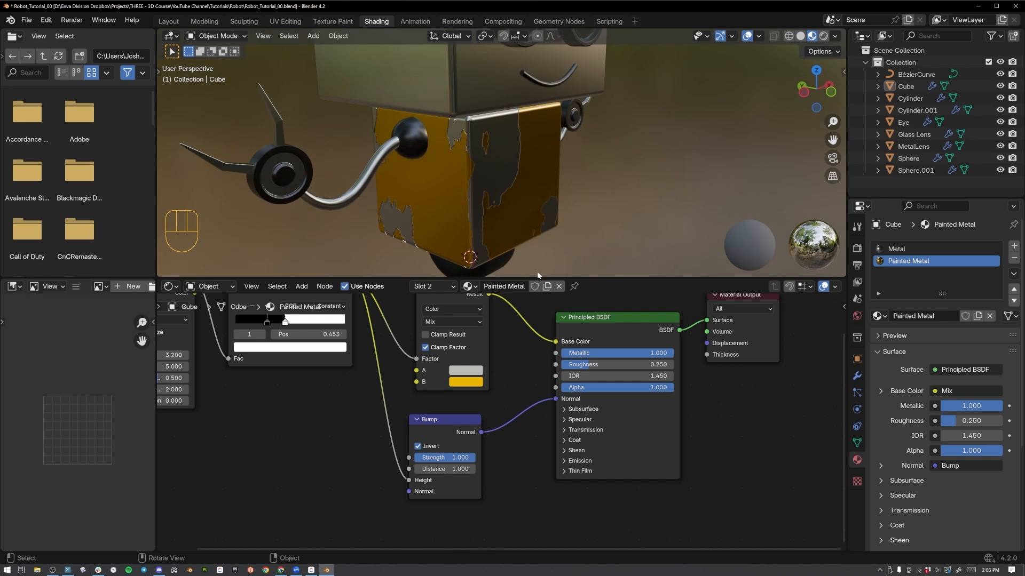
Spread out the node layout by moving the Noise Texture and Color Ramp away, lowering the Bump node and raising the Mix node.
scroll(381, 366, down, 5)
click(361, 323)
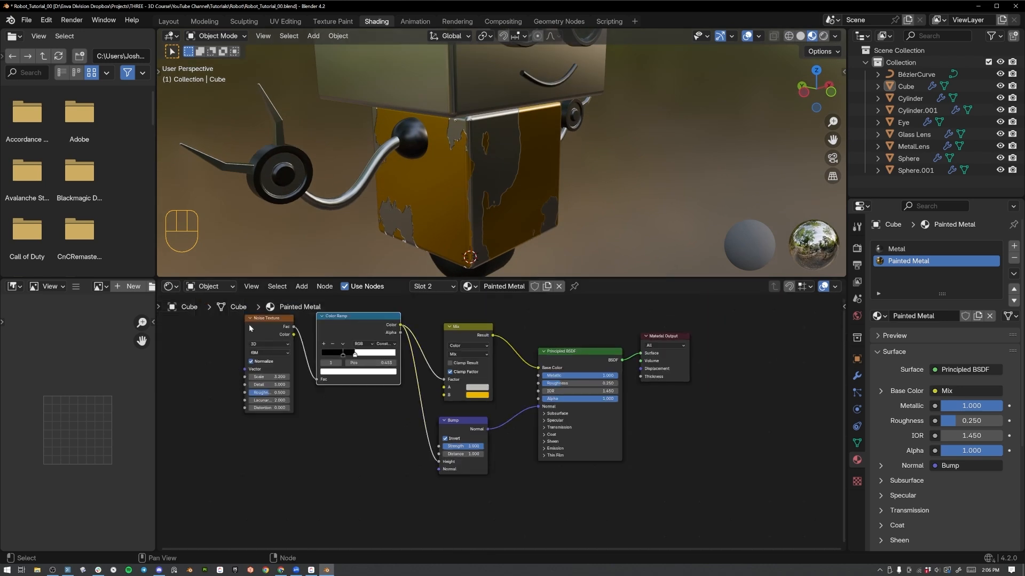
drag(237, 318, 332, 353)
key(g)
click(284, 410)
click(464, 422)
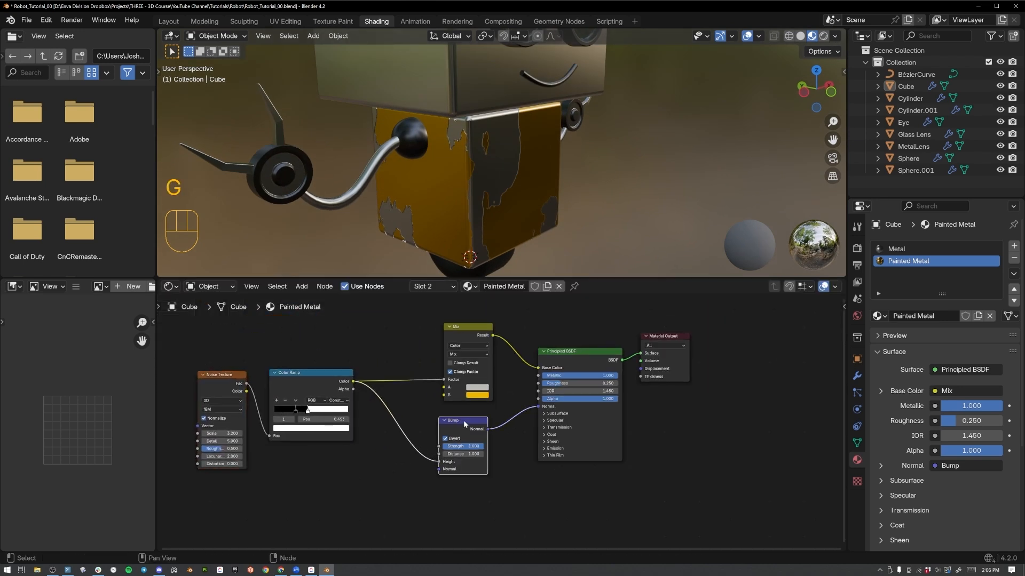
key(g)
click(462, 452)
drag(455, 343, 441, 321)
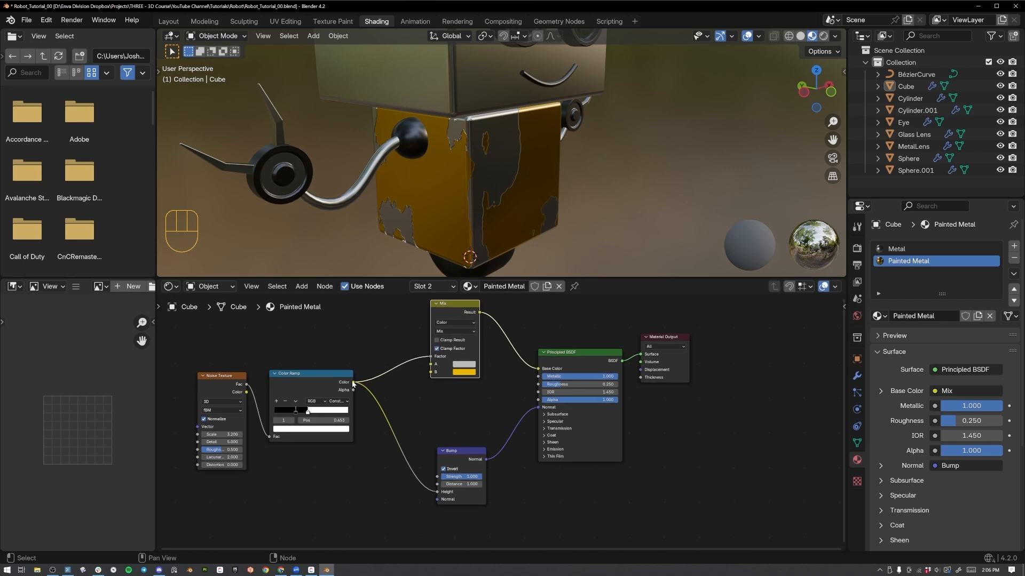
drag(353, 382, 502, 395)
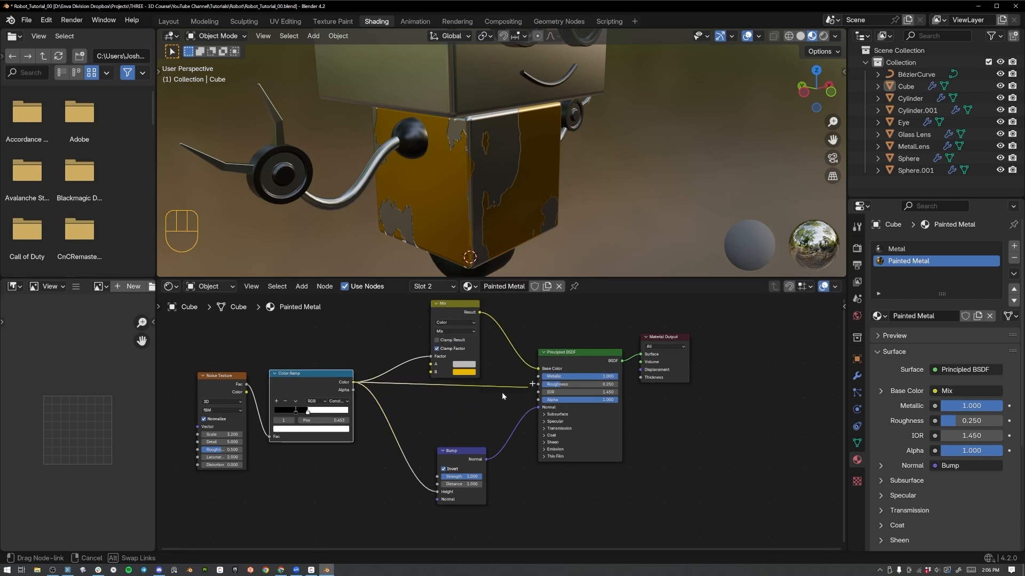
drag(411, 407, 411, 408)
key(Escape)
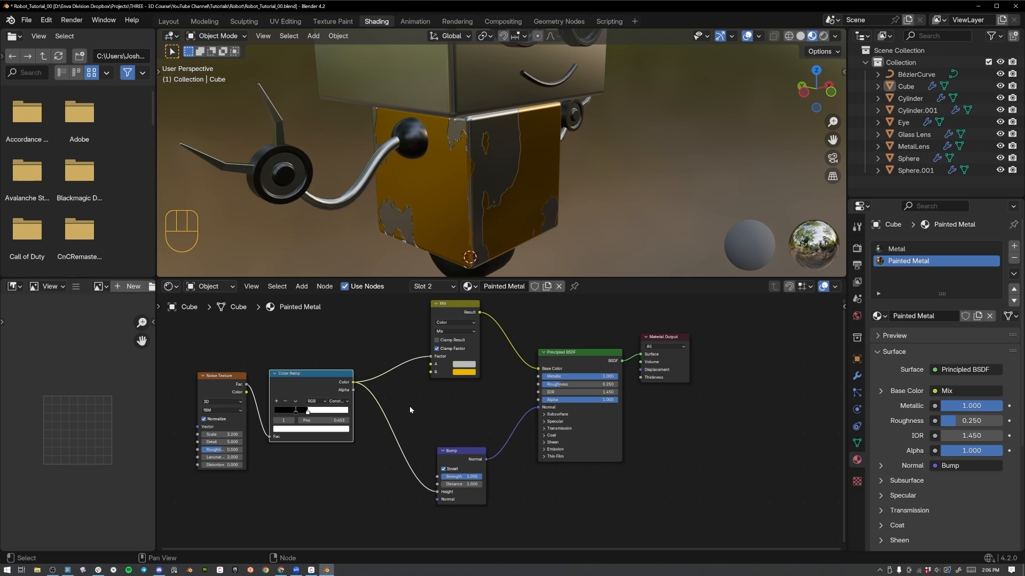
Duplicate the Color Ramp below the original and connect the Noise Texture's Fac output to the copy's Fac input.
drag(313, 380, 343, 354)
key(shift+d)
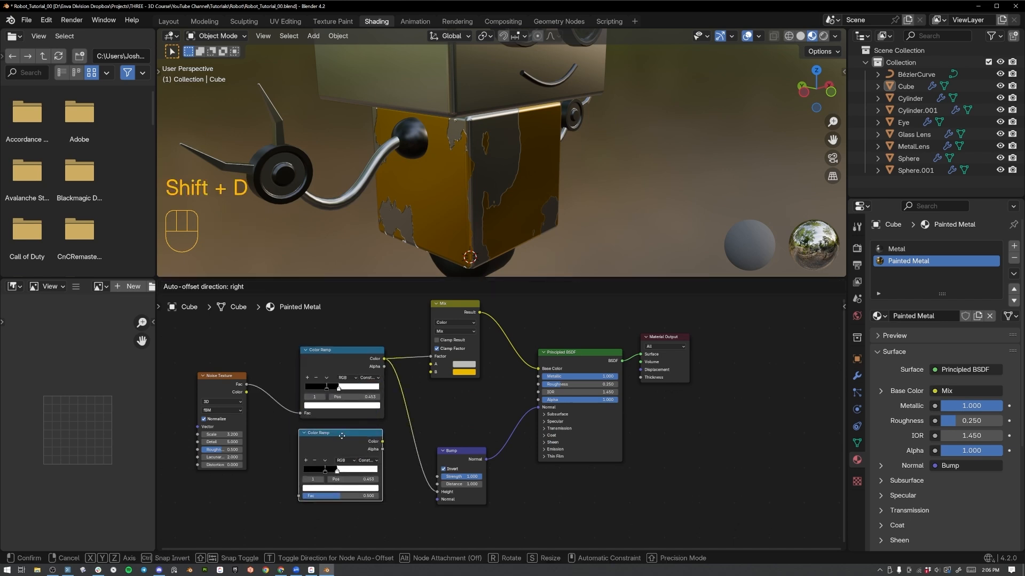
click(343, 427)
middle_drag(342, 426, 366, 395)
drag(269, 356, 324, 464)
Preview the duplicated Color Ramp on the body and set its white stop to a grey with value 0.25.
ctrl+shift+click(376, 412)
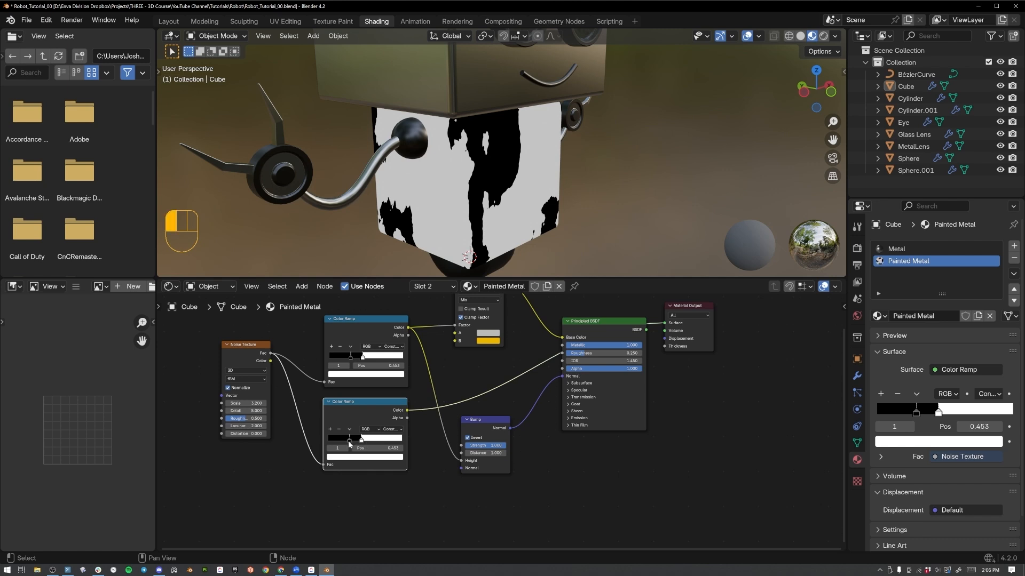
click(352, 457)
click(370, 440)
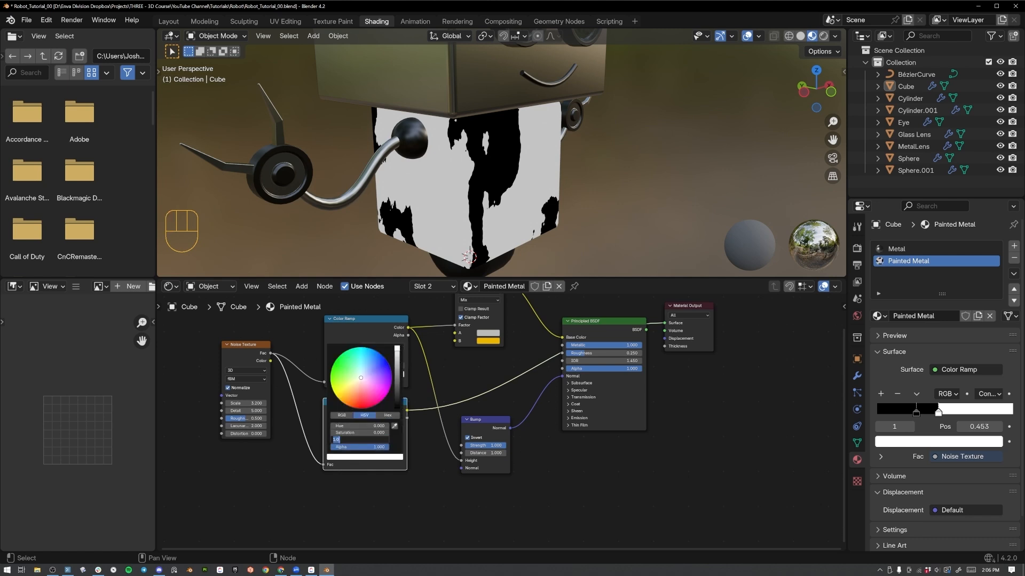
key(Return)
click(357, 443)
key(Return)
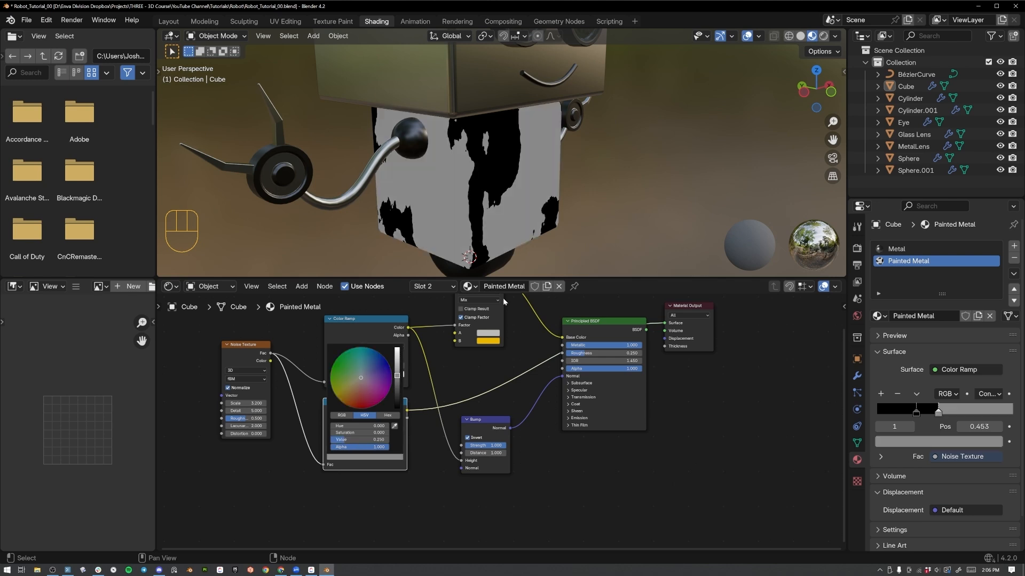
Check the Metal material and compare the upper Color Ramp's mask with the full shading, leaving the Principled BSDF connected to the Material Output.
click(902, 249)
click(906, 263)
scroll(500, 422, up, 2)
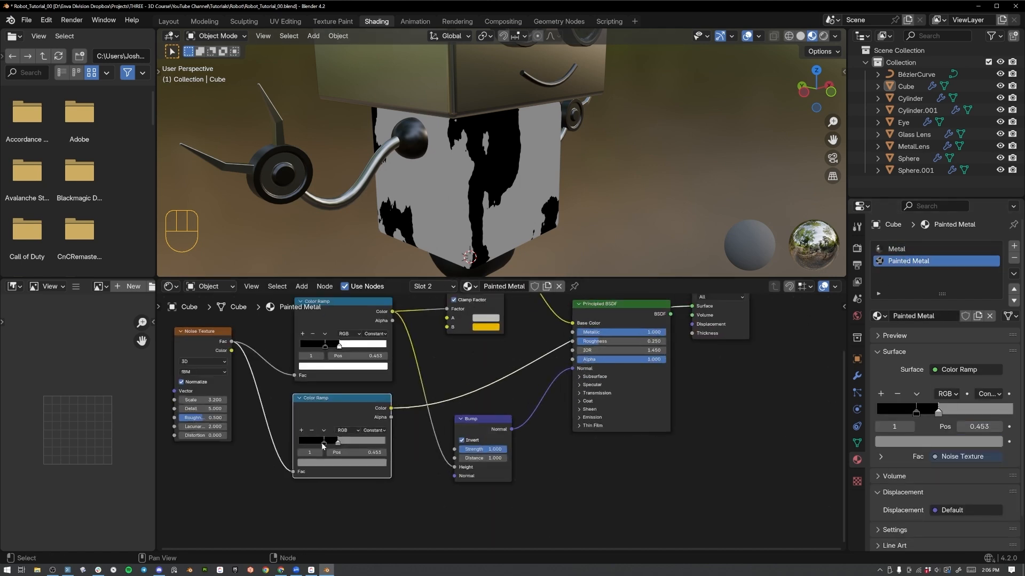
middle_drag(417, 371, 489, 359)
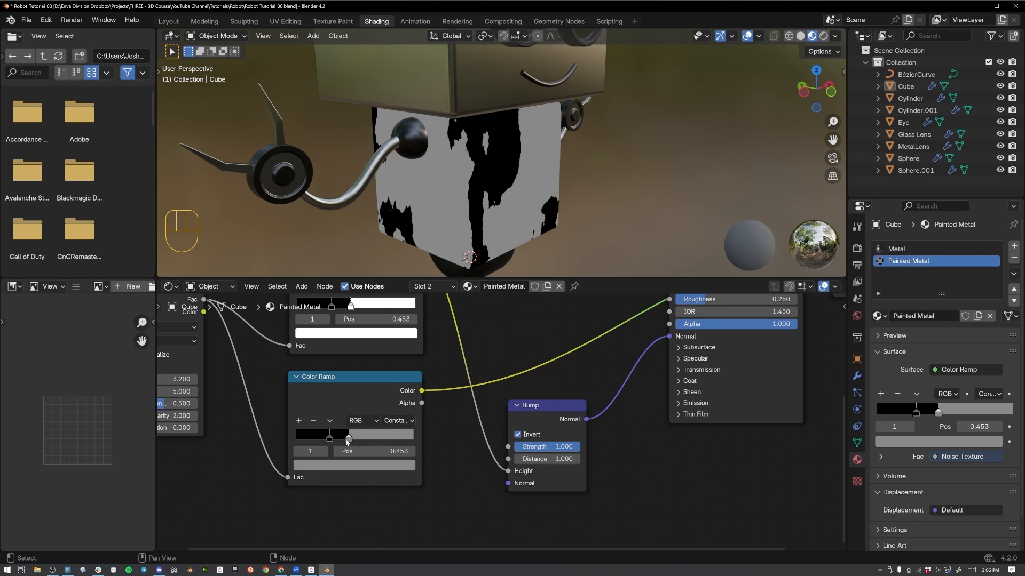
ctrl+shift+click(771, 358)
middle_drag(772, 357, 756, 454)
ctrl+shift+click(722, 348)
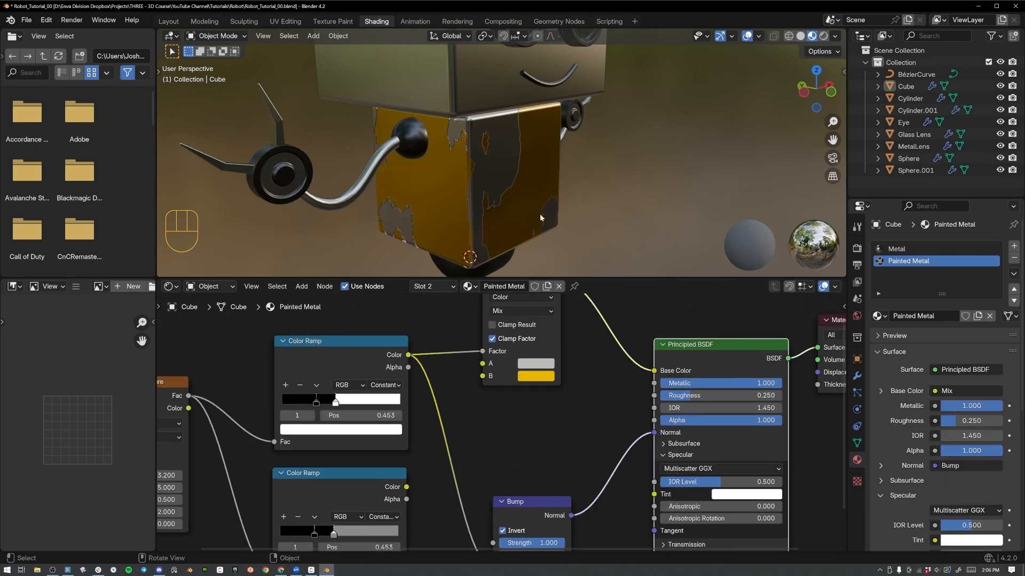
ctrl+shift+click(374, 368)
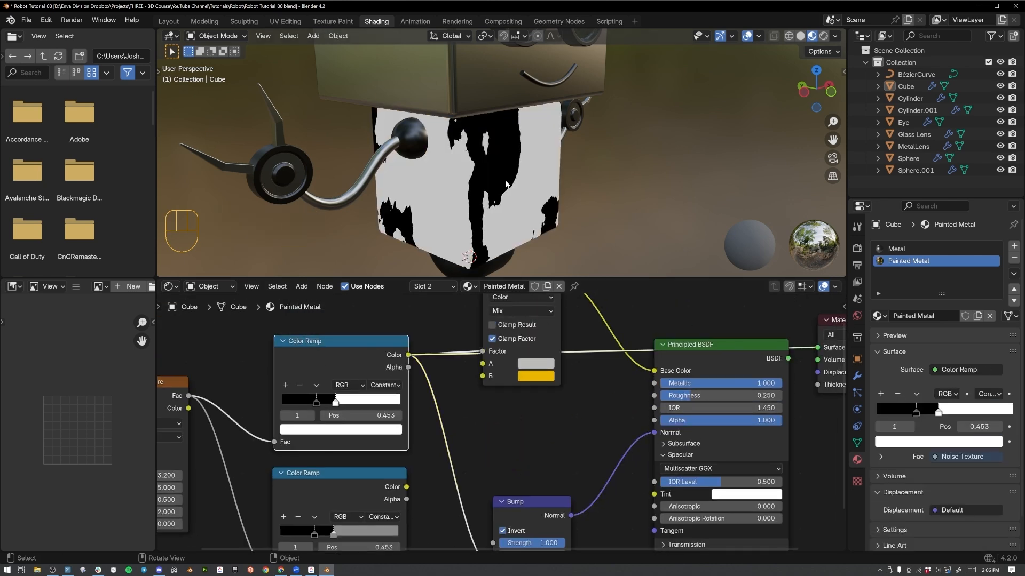
ctrl+shift+click(694, 352)
Set the lower Color Ramp's black stop to a grey with value 0.25 and select its other stop.
middle_drag(510, 489, 568, 398)
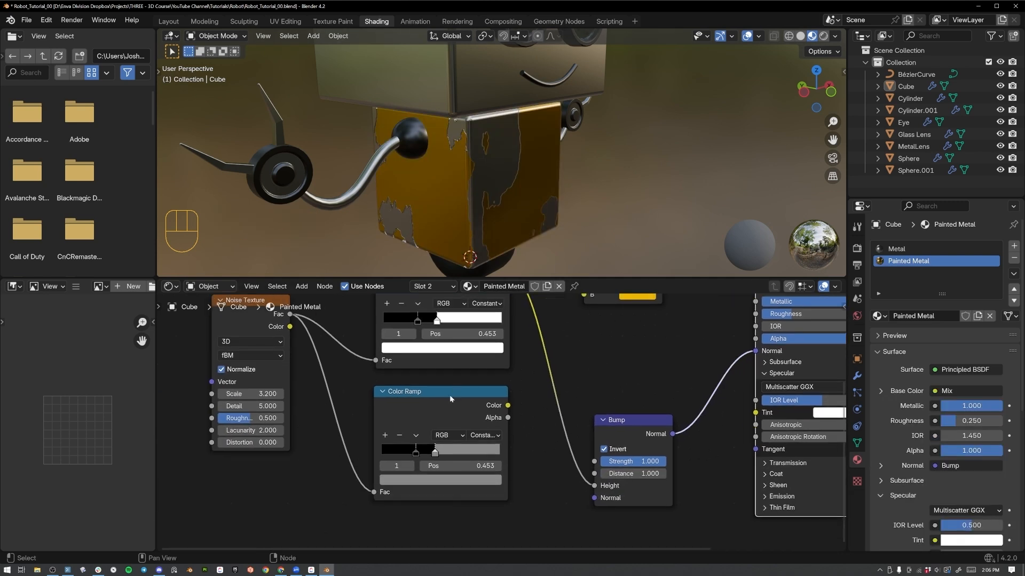
scroll(445, 403, up, 2)
click(416, 453)
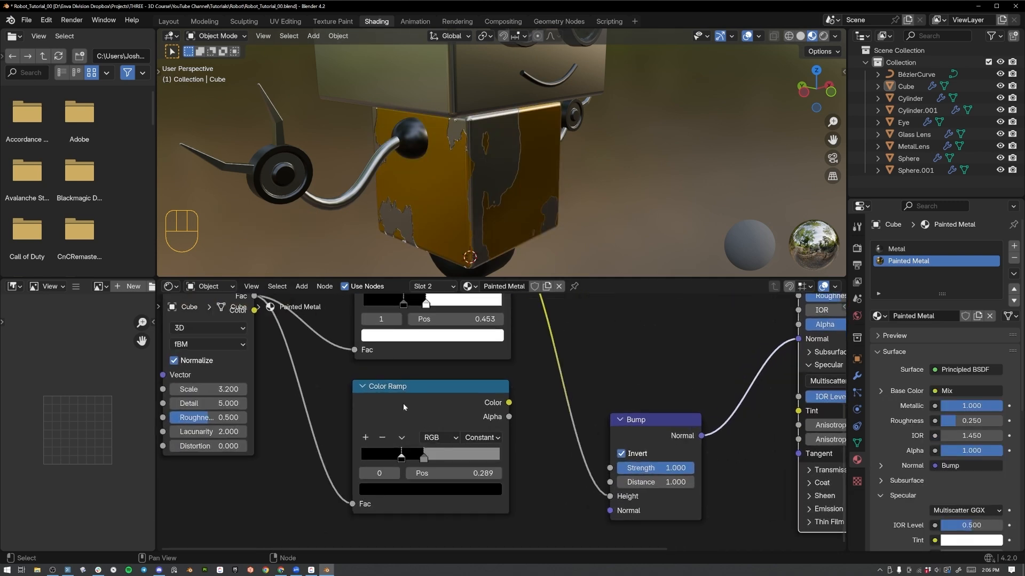
click(408, 488)
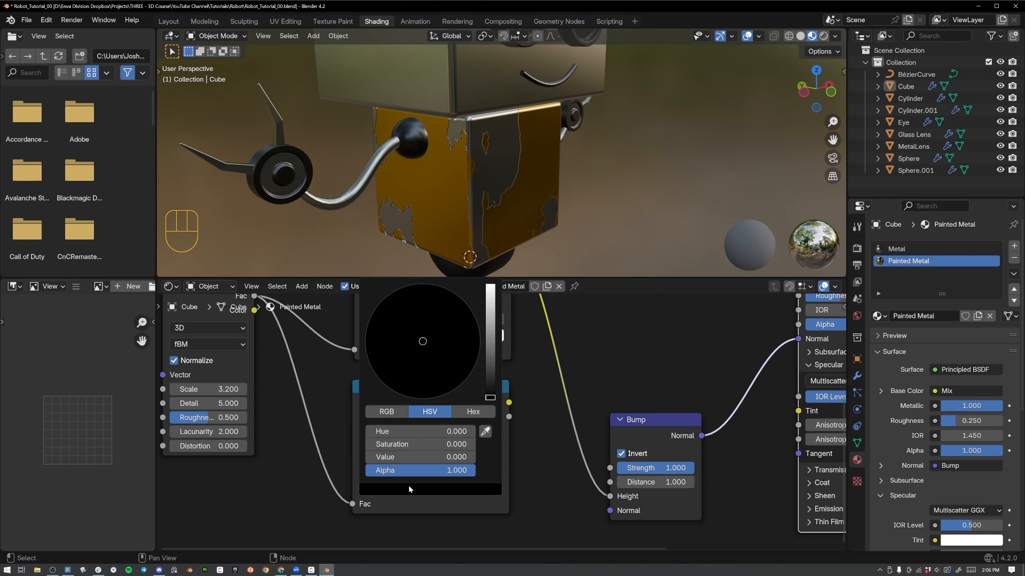
click(405, 455)
text(.5)
key(Return)
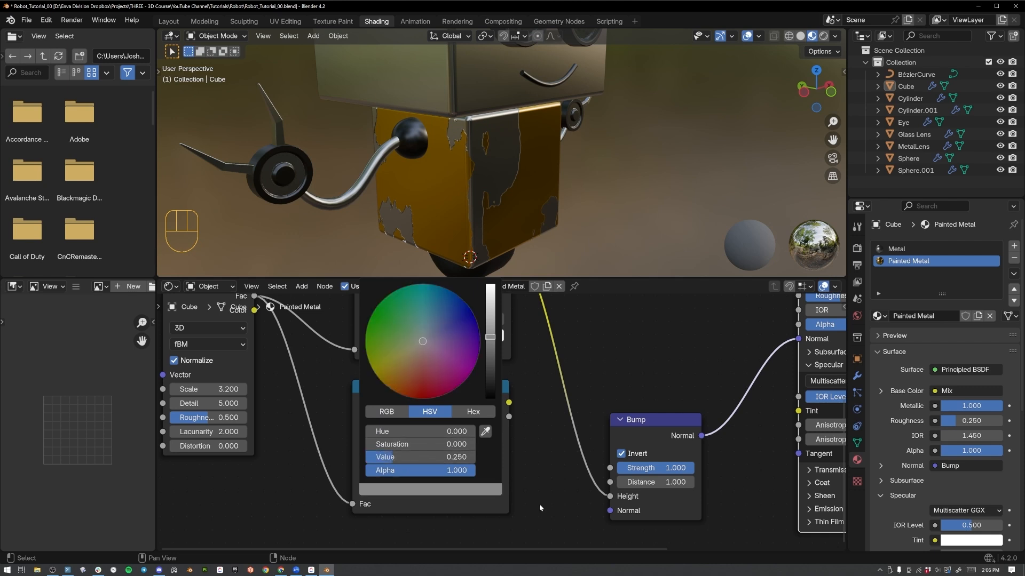
click(424, 458)
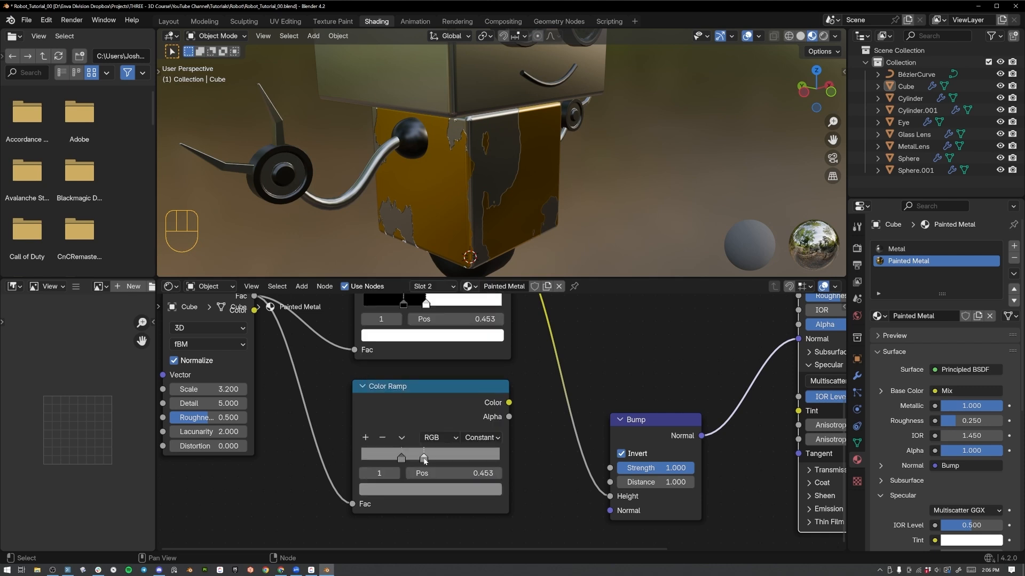
Set the lower Color Ramp's stop at position 0.453 to a grey with value 0.45.
click(432, 489)
click(432, 458)
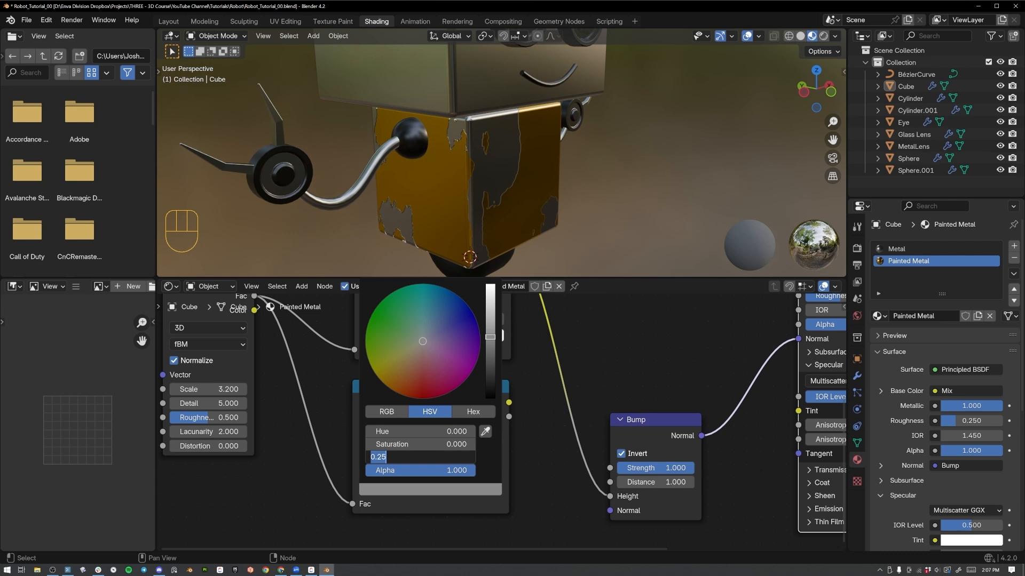
text(.45)
key(Return)
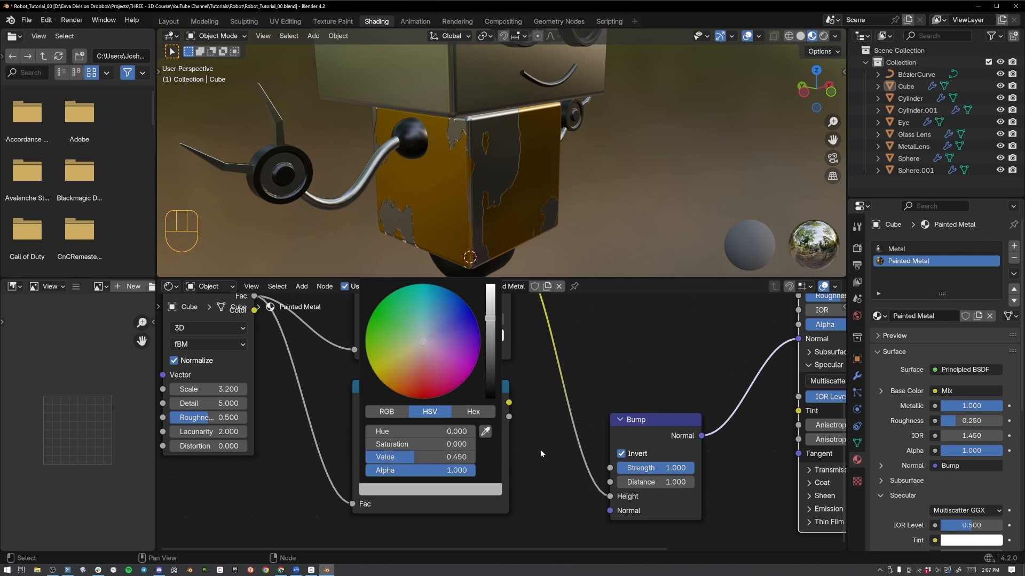
Connect the lower Color Ramp's Color output to the Principled BSDF's Roughness input.
middle_drag(592, 383, 385, 433)
scroll(386, 434, down, 1)
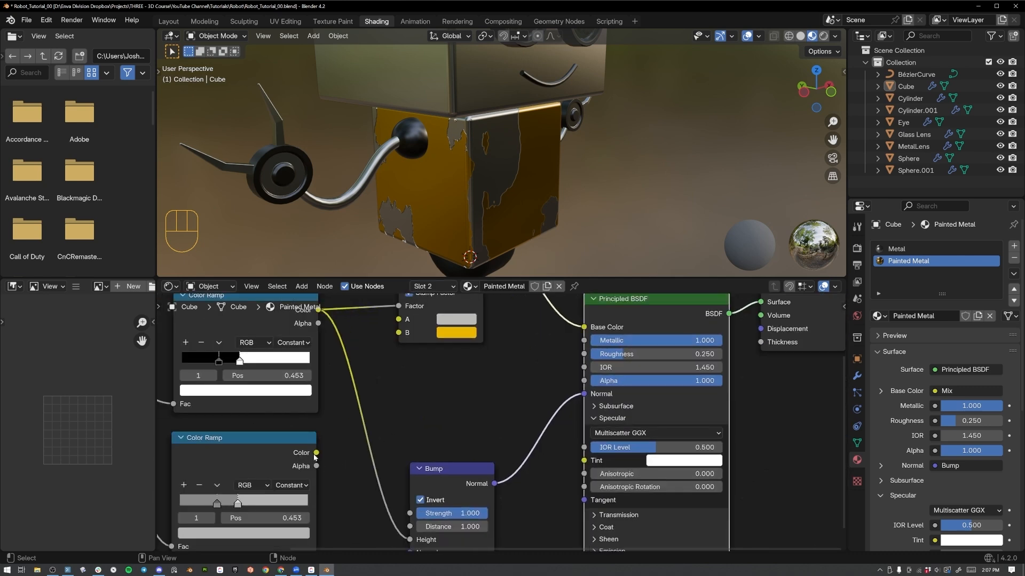
drag(316, 453, 597, 355)
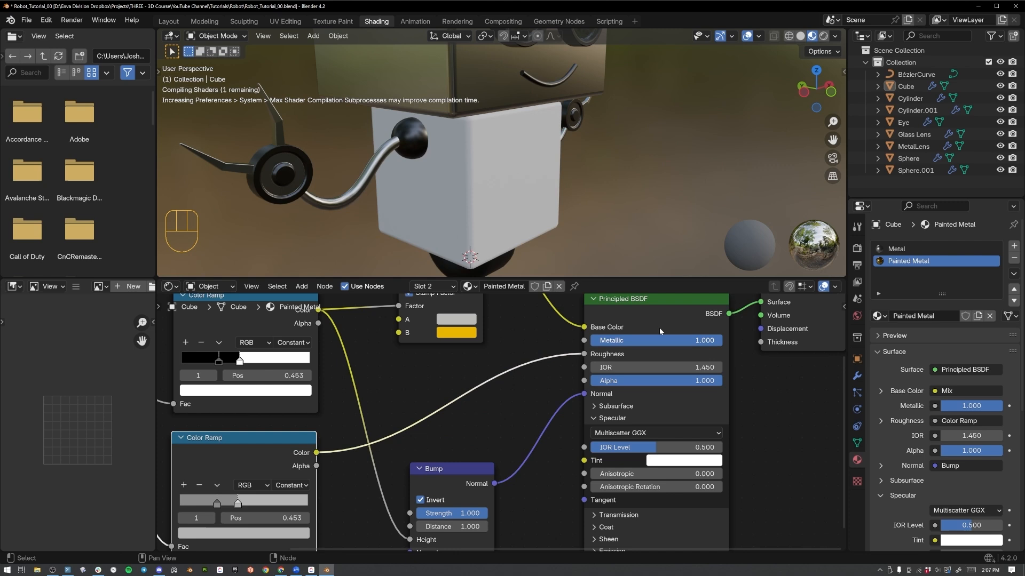
Inspect the painted body's roughness variation from several angles and distances, along with the Painted Metal node setup.
middle_drag(659, 331, 536, 369)
mouse_move(539, 210)
middle_down()
mouse_move(546, 142)
mouse_move(558, 176)
mouse_move(542, 178)
mouse_move(527, 341)
mouse_move(478, 383)
middle_up()
scroll(494, 367, down, 2)
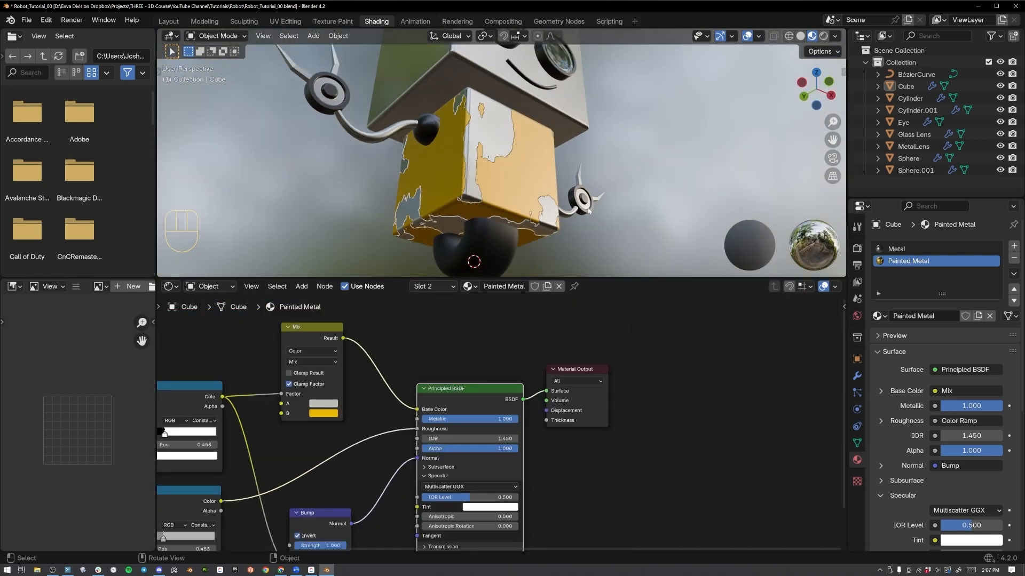
middle_drag(588, 211, 530, 190)
scroll(507, 228, down, 4)
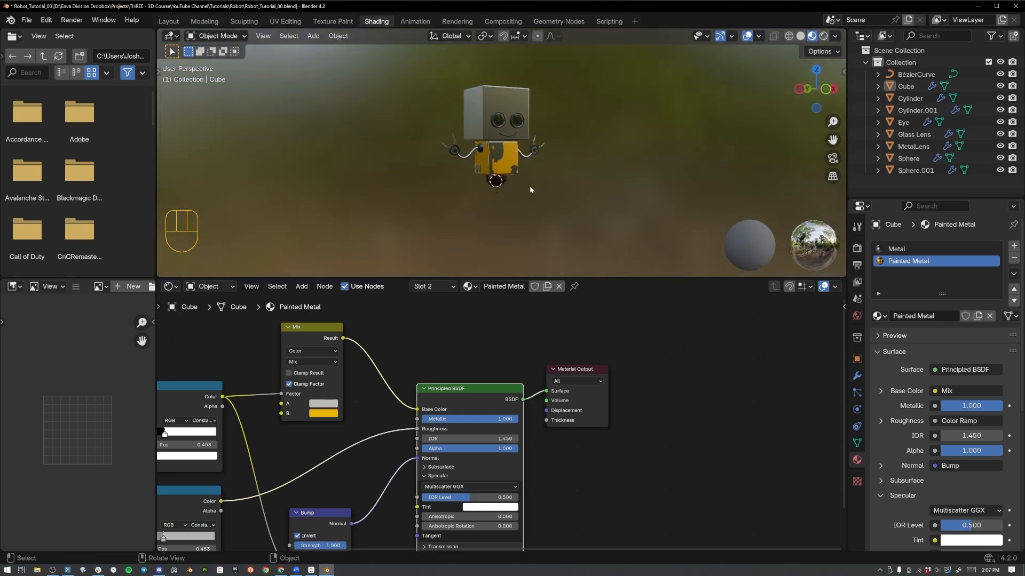
scroll(520, 181, up, 5)
middle_drag(219, 340, 350, 326)
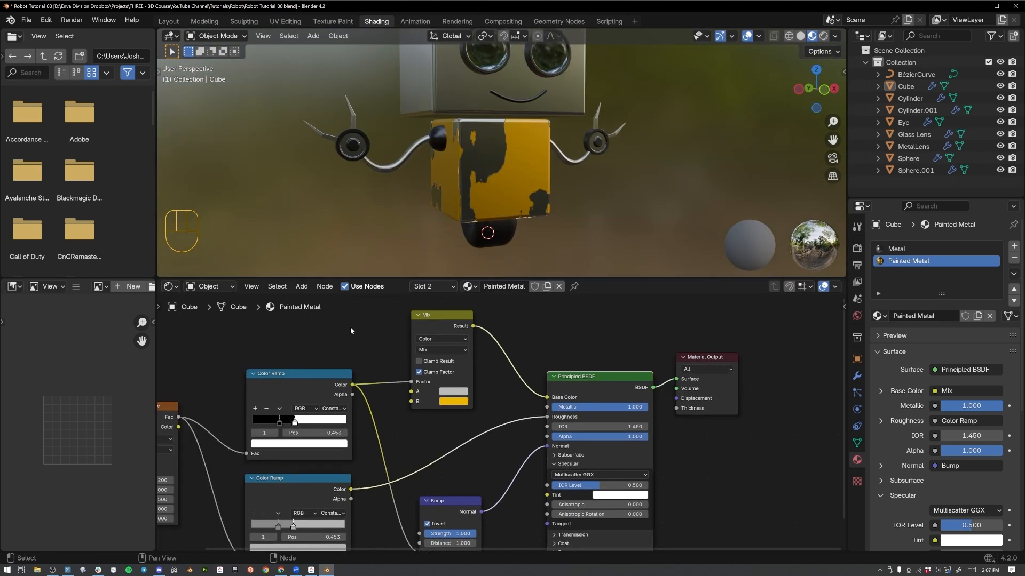
scroll(350, 326, down, 1)
Replace the Metal material in the head and body cube's first slot with Painted Metal.
click(474, 97)
click(896, 249)
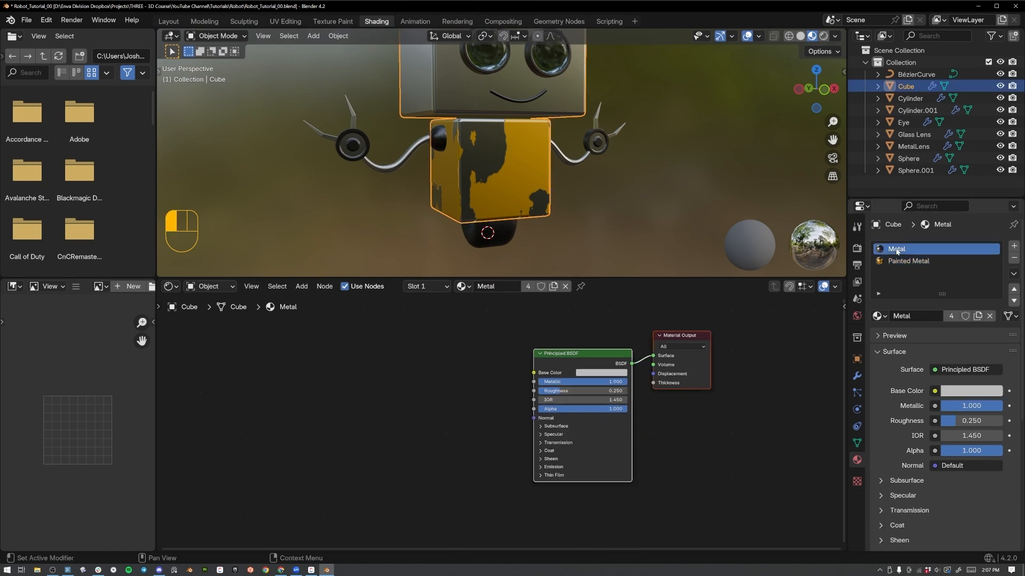
click(877, 316)
click(780, 380)
Select the robot's hands, switch the viewport to rendered shading and check their Metal and Metal Dark material slots.
click(597, 142)
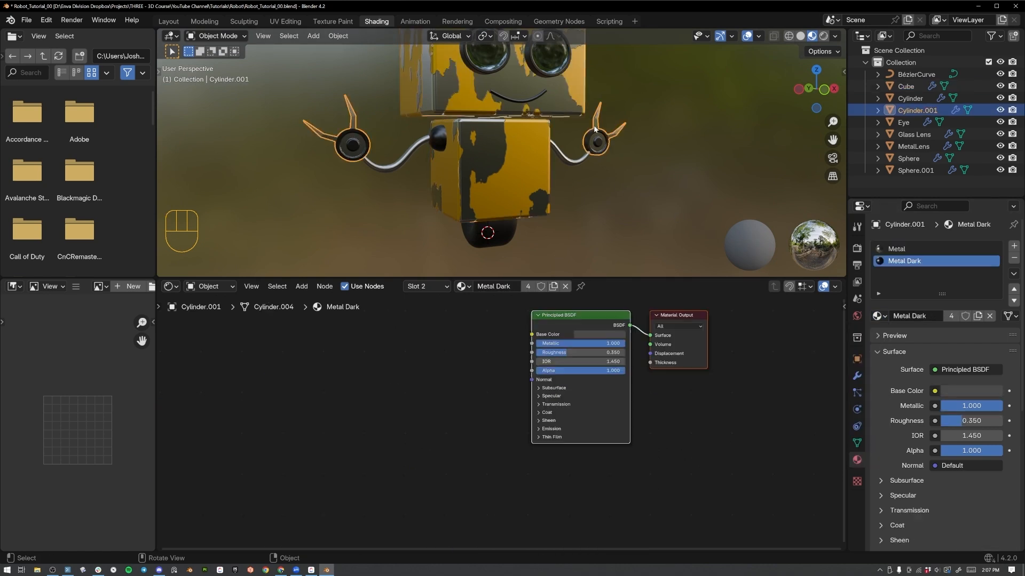
mouse_move(629, 95)
shift+middle_down()
mouse_move(627, 195)
mouse_move(518, 206)
mouse_move(616, 227)
mouse_move(635, 244)
mouse_move(597, 196)
mouse_move(539, 171)
shift+middle_up()
scroll(628, 195, down, 3)
key(z)
click(594, 116)
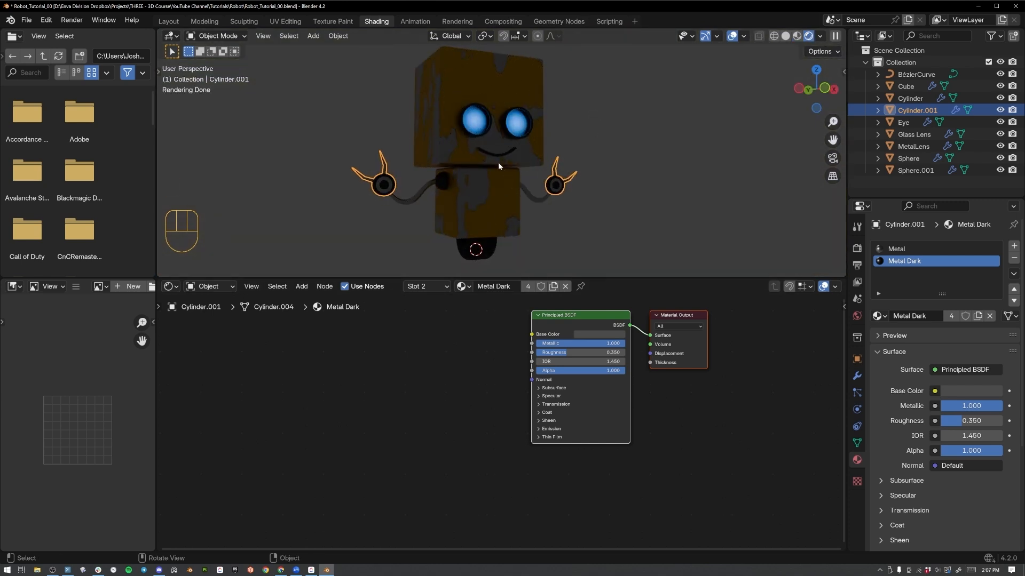
middle_drag(499, 166, 482, 185)
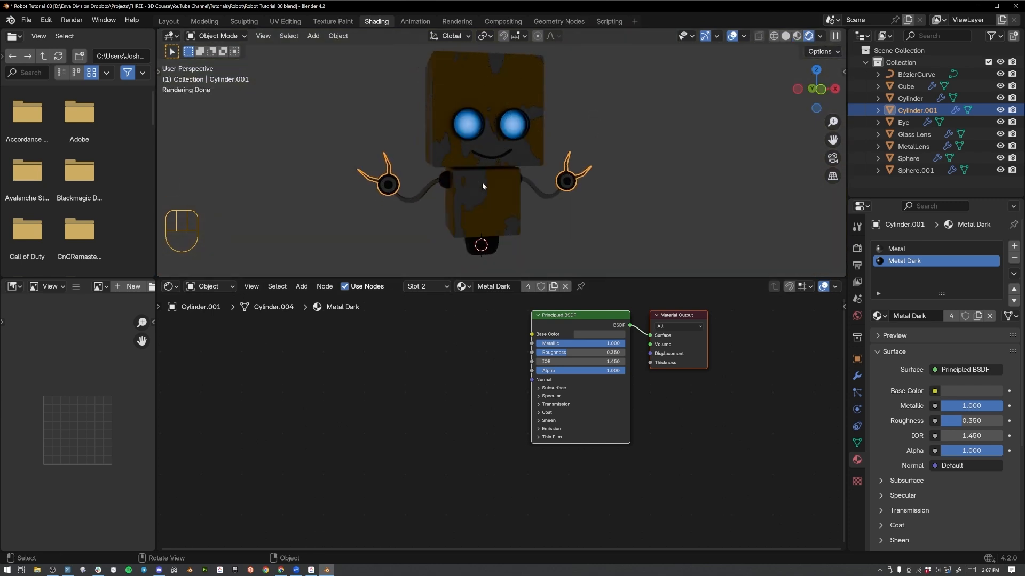
click(902, 249)
click(904, 260)
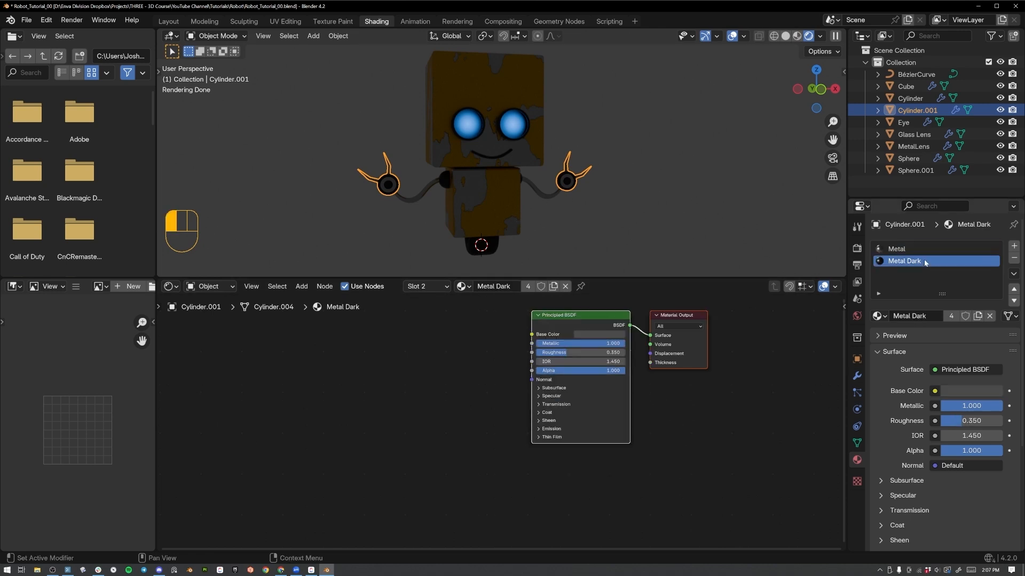
Add a plane beneath the robot and scale it up into a large floor.
middle_drag(553, 158, 533, 205)
scroll(493, 127, down, 4)
scroll(533, 205, up, 3)
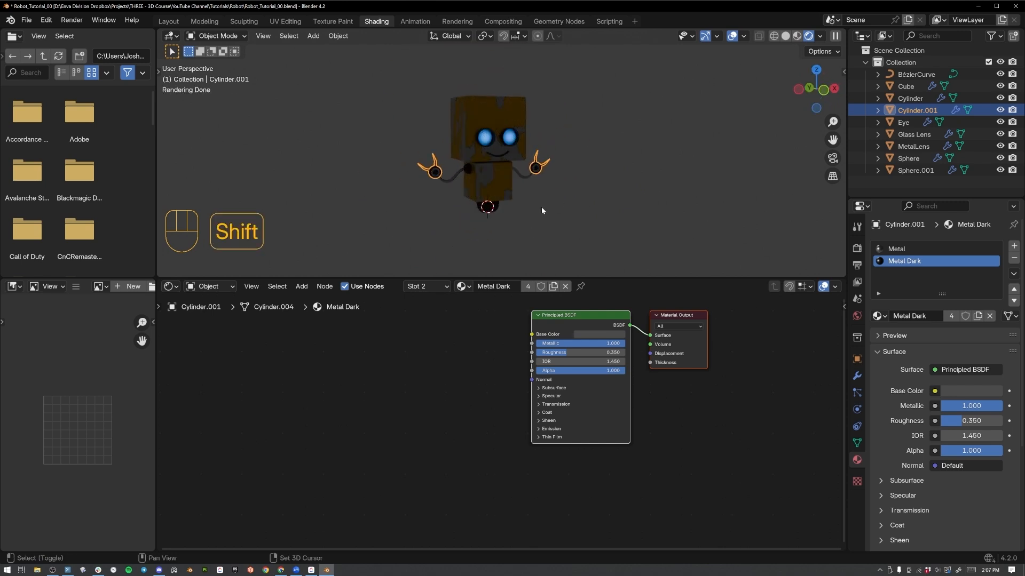
key(shift+a)
mouse_move(533, 222)
click(576, 224)
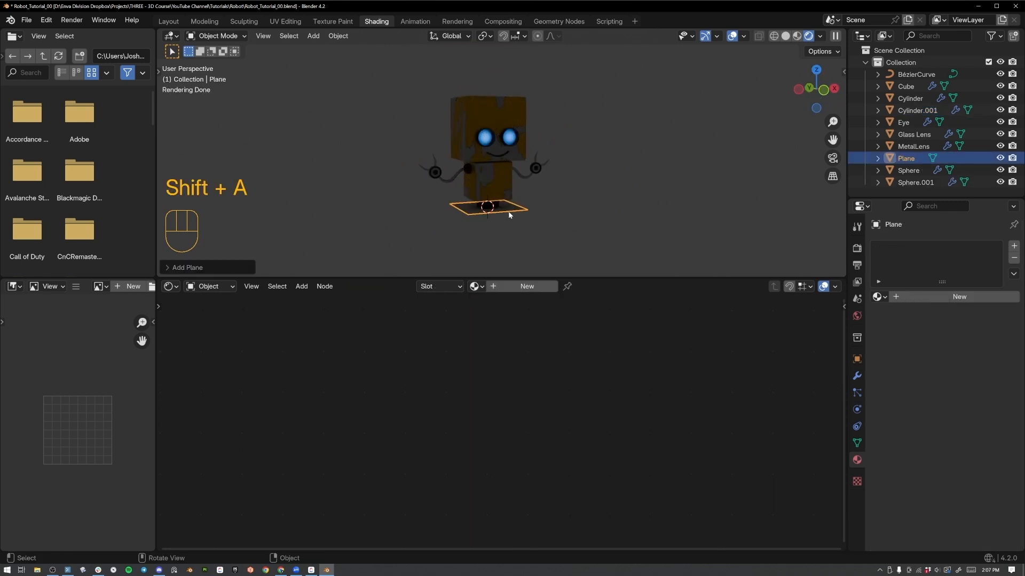
scroll(452, 178, down, 4)
key(s)
click(501, 126)
Extrude the floor plane's rear edge upward along Z to form a tall back wall.
middle_drag(435, 108, 461, 120)
key(Tab)
key(2)
click(366, 140)
middle_drag(365, 140, 348, 151)
key(e)
key(z)
click(394, 41)
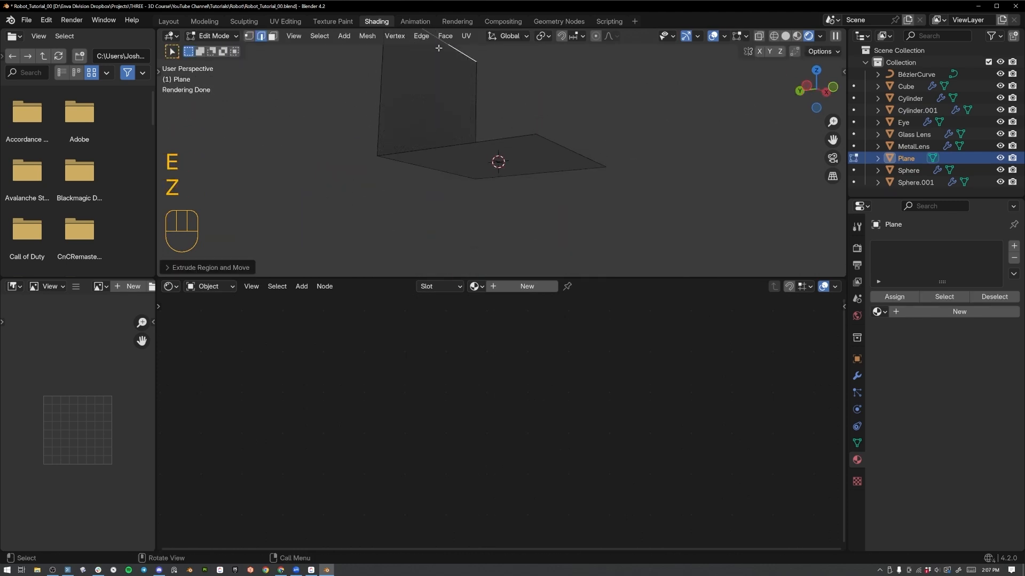
Bevel the edge between floor and back wall into a wide curve with about eight segments, and leave Edit Mode.
middle_drag(546, 91, 483, 149)
click(473, 141)
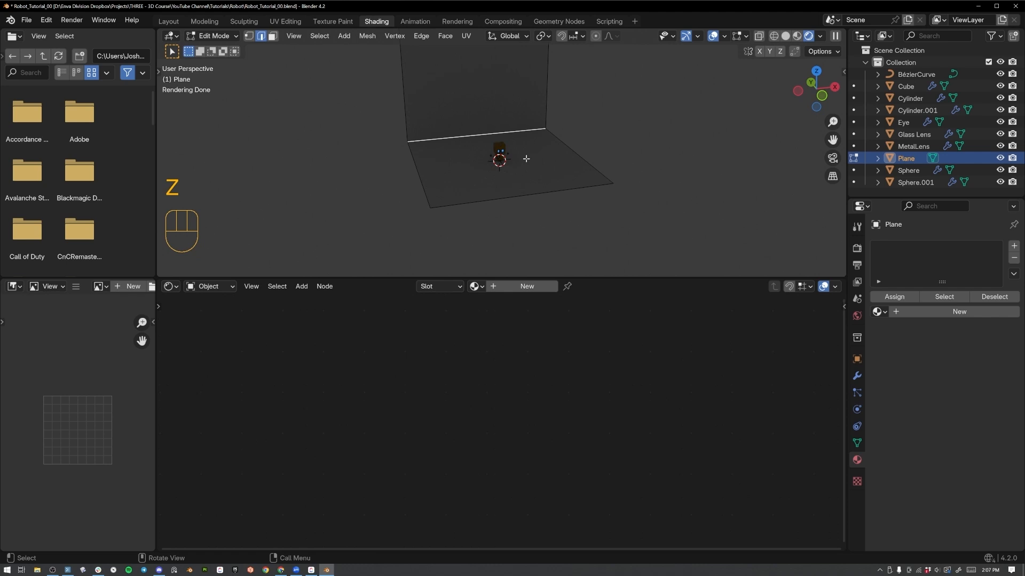
key(ctrl+b)
scroll(549, 176, up, 7)
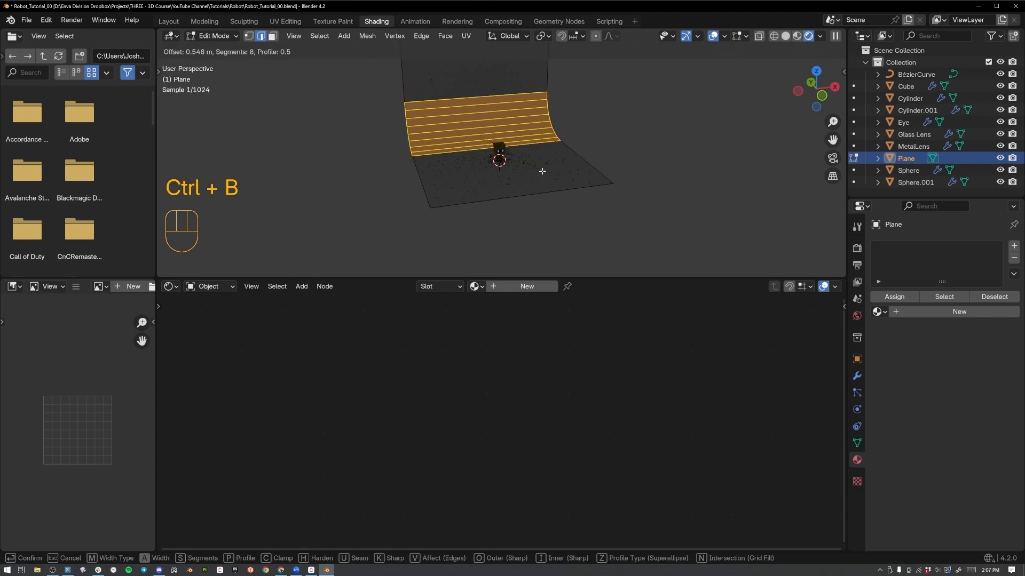
click(543, 172)
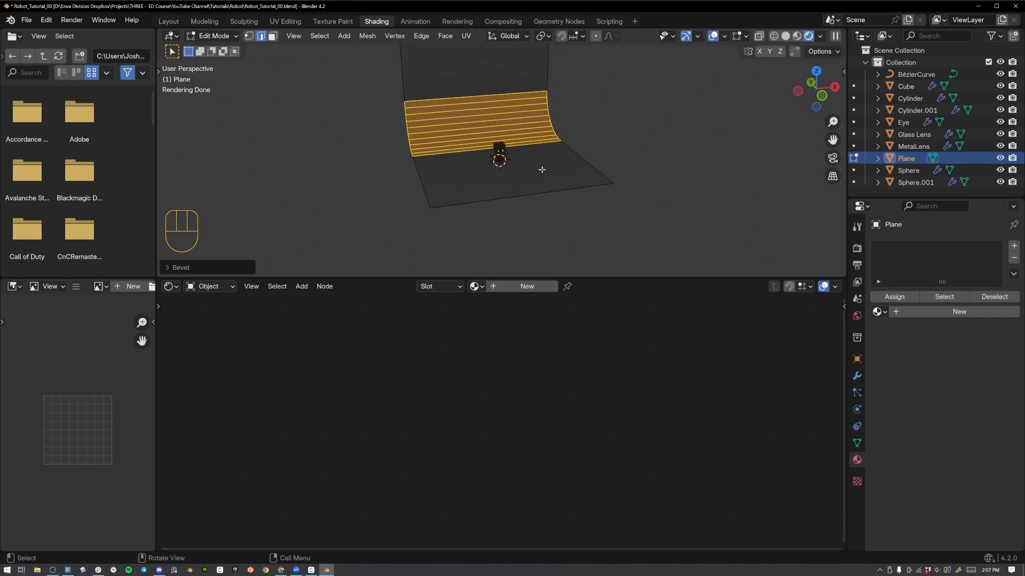
key(Tab)
Add an area light and raise it along Z above the robot.
key(shift+a)
mouse_move(527, 323)
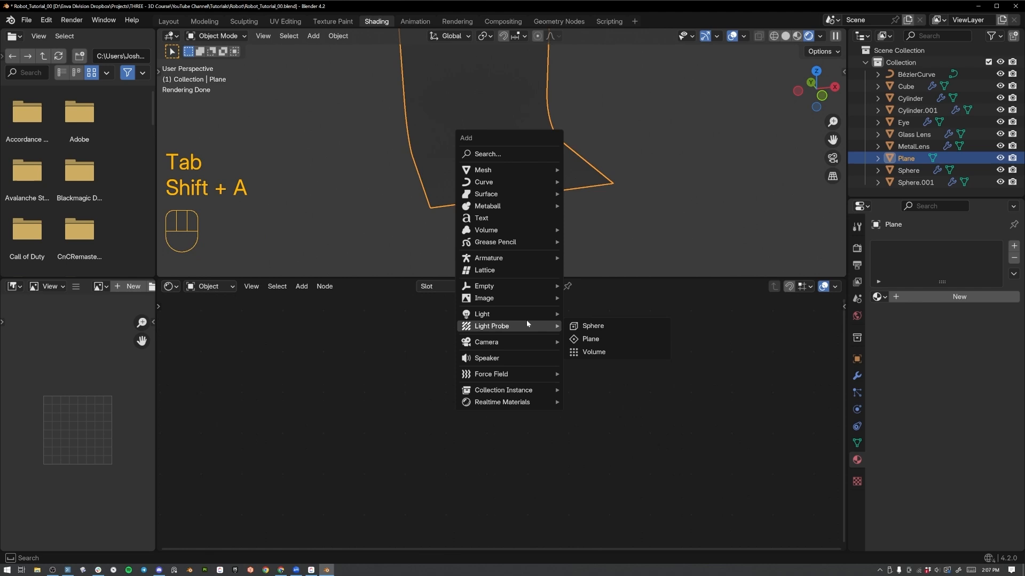
click(595, 352)
key(g)
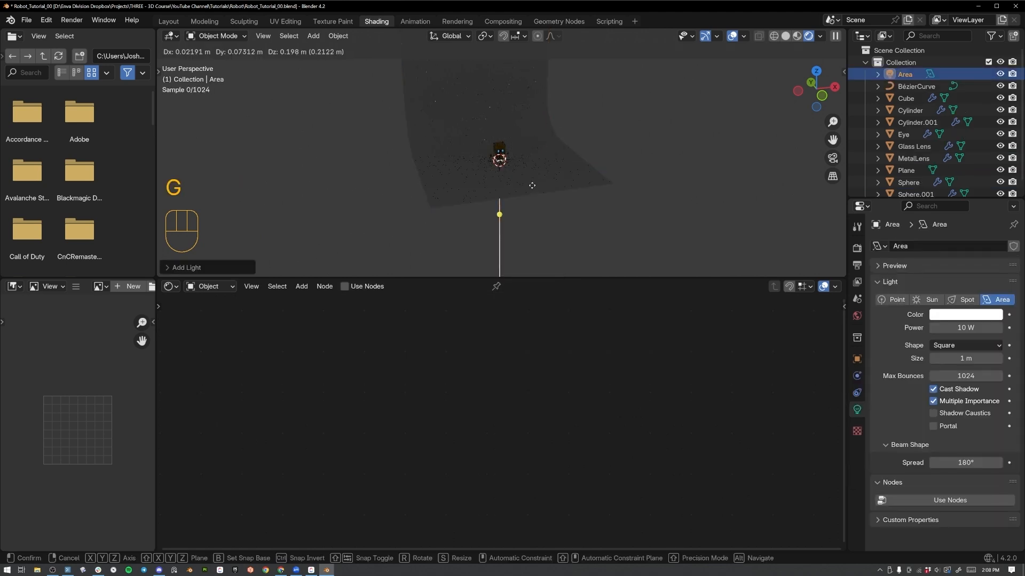
key(z)
click(530, 190)
Tilt the area light about the X axis, then place it diagonally behind the robot and rotate it in top view to aim at the robot.
key(r)
key(x)
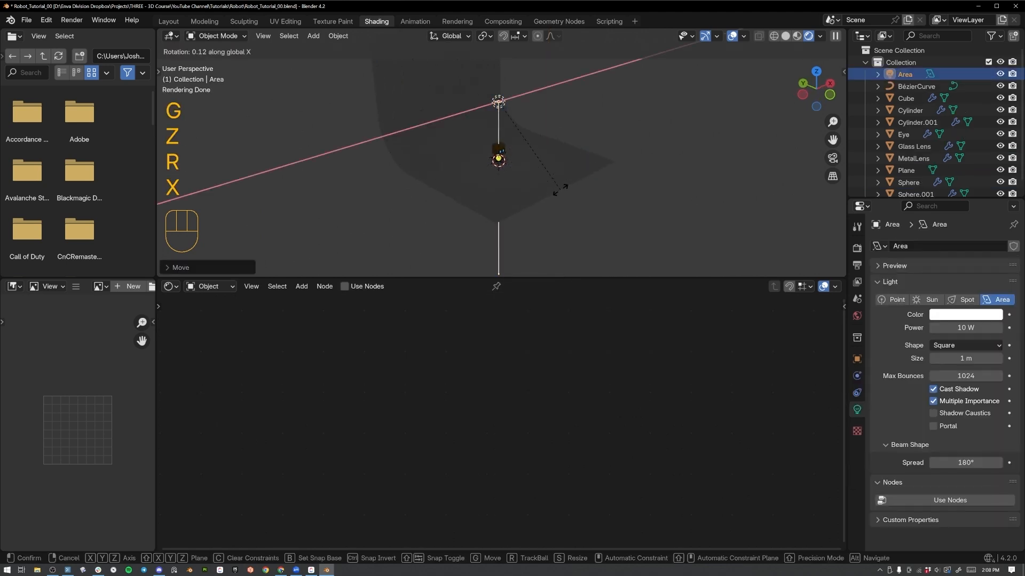
click(572, 109)
key(KP_7)
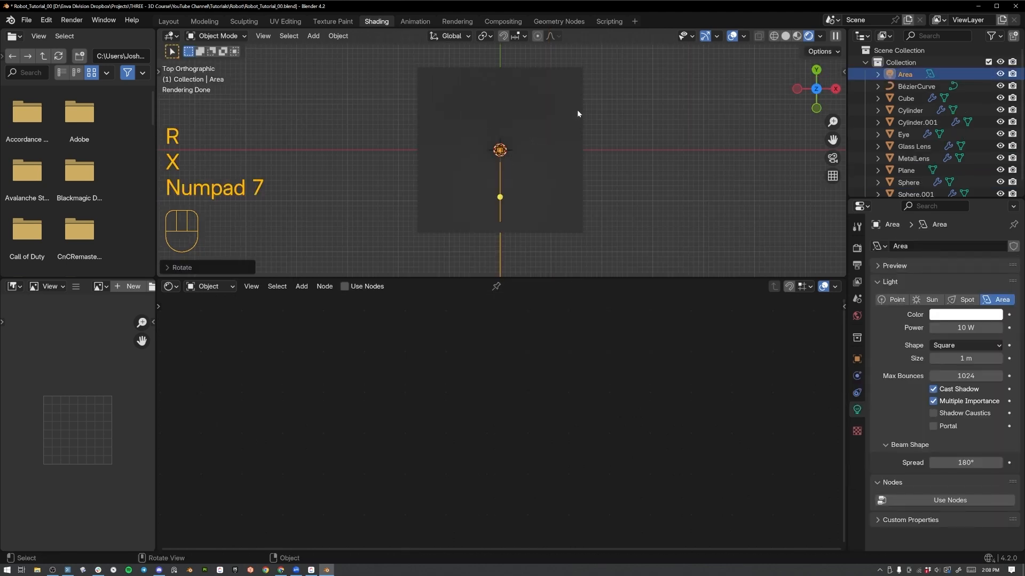
key(g)
click(499, 179)
key(r)
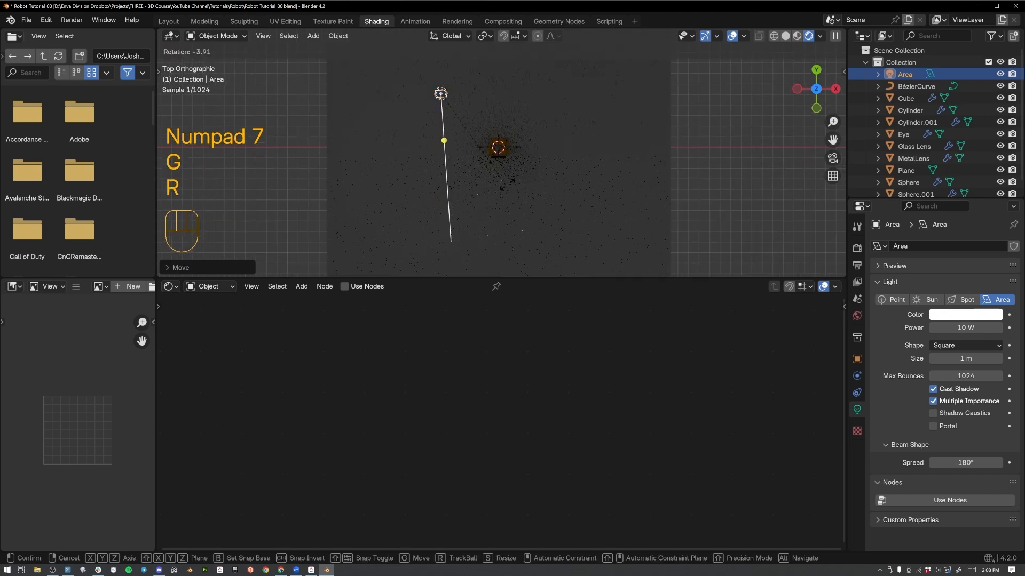
click(499, 146)
key(g)
click(505, 152)
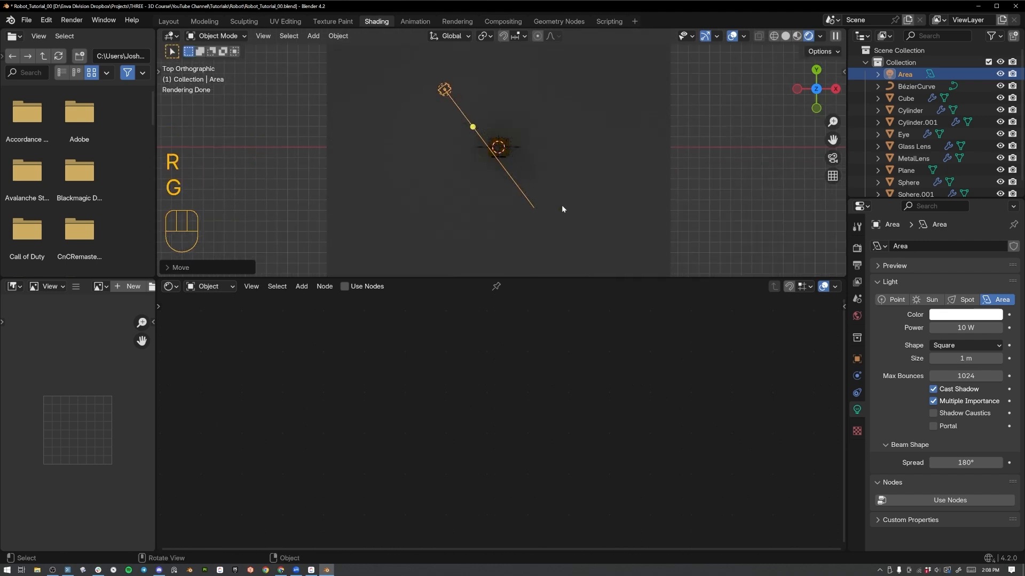
Set the area light's size to 5 m and its power to 500 W.
click(960, 359)
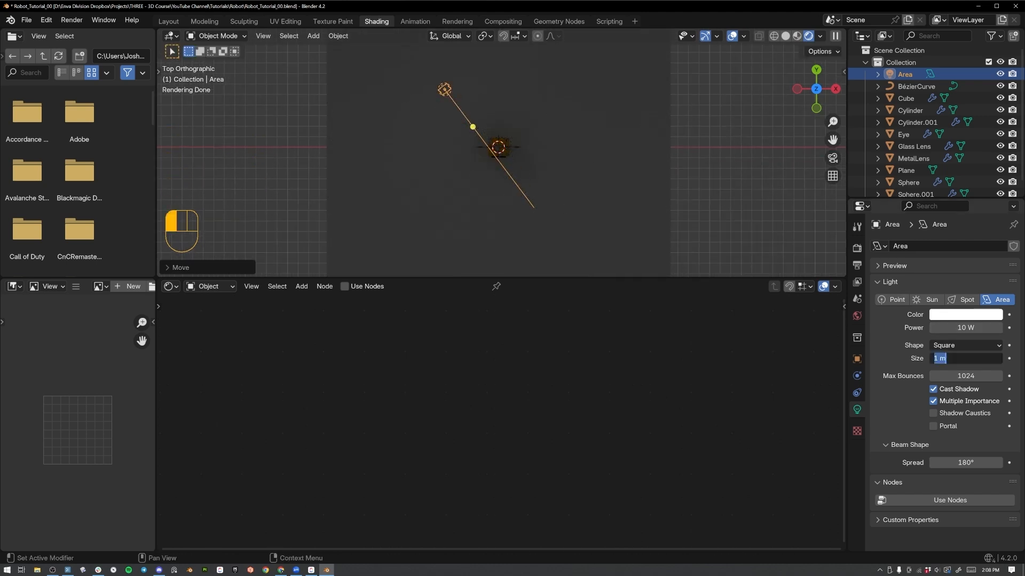
text(5)
key(Return)
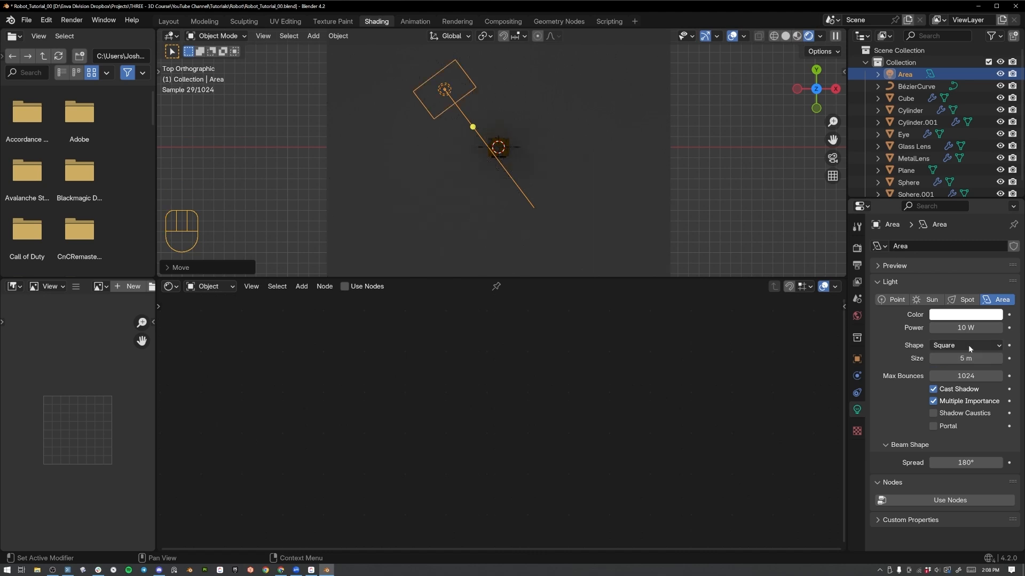
click(966, 327)
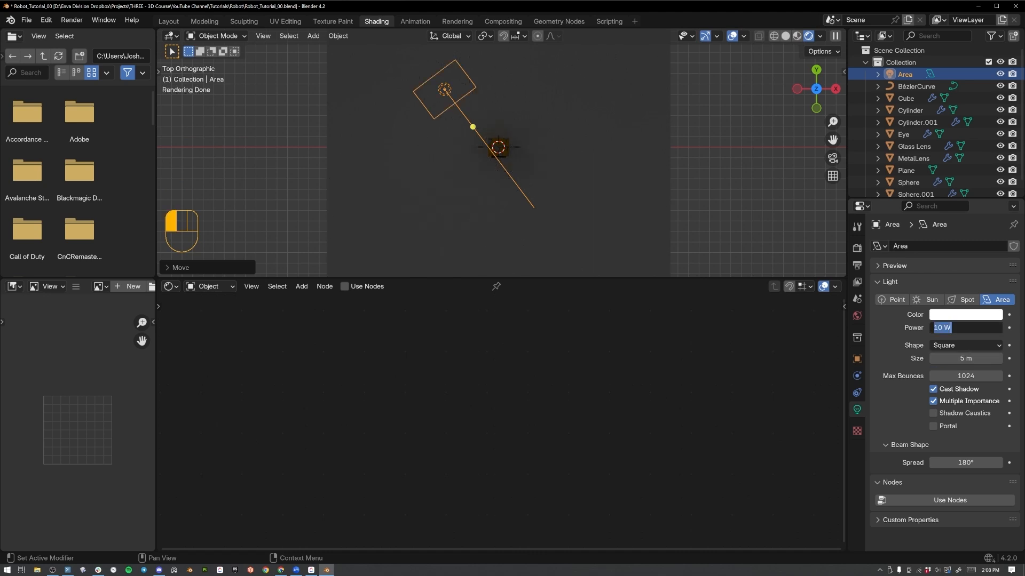
text(500)
key(Return)
middle_drag(582, 177, 620, 75)
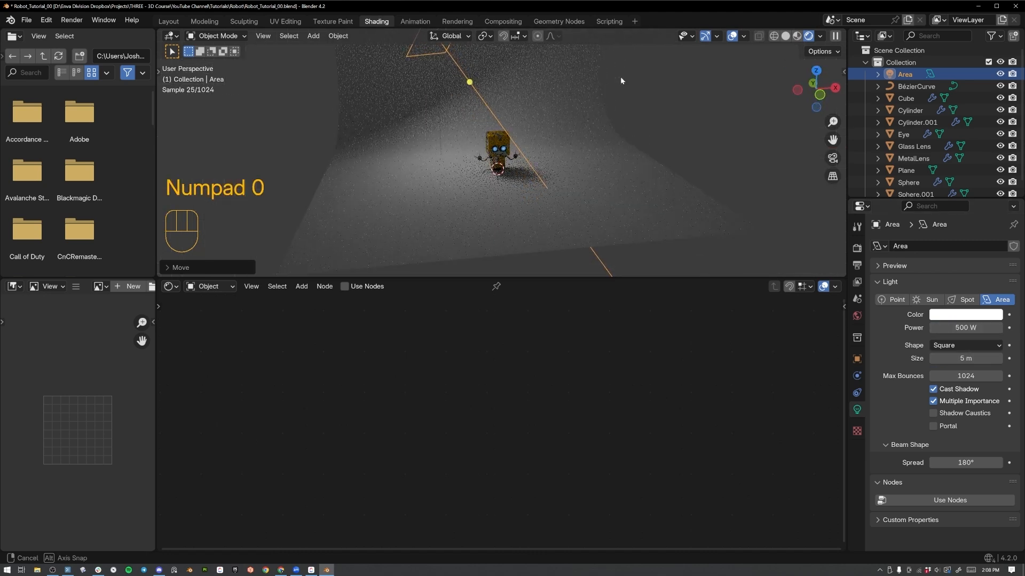
Duplicate the area light to the diagonally opposite side in front of the robot and turn it back towards the robot.
key(KP_7)
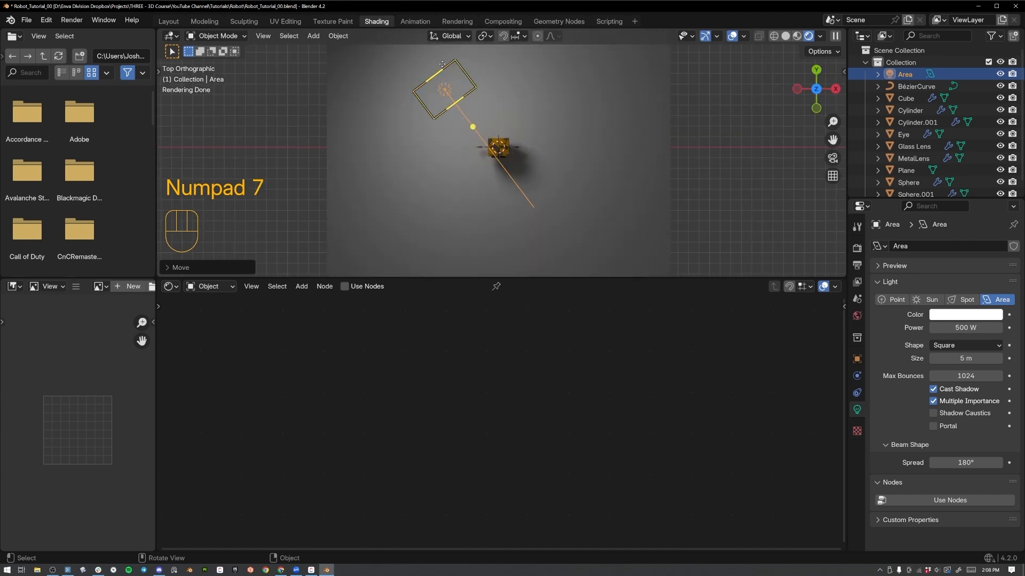
key(shift+d)
click(587, 207)
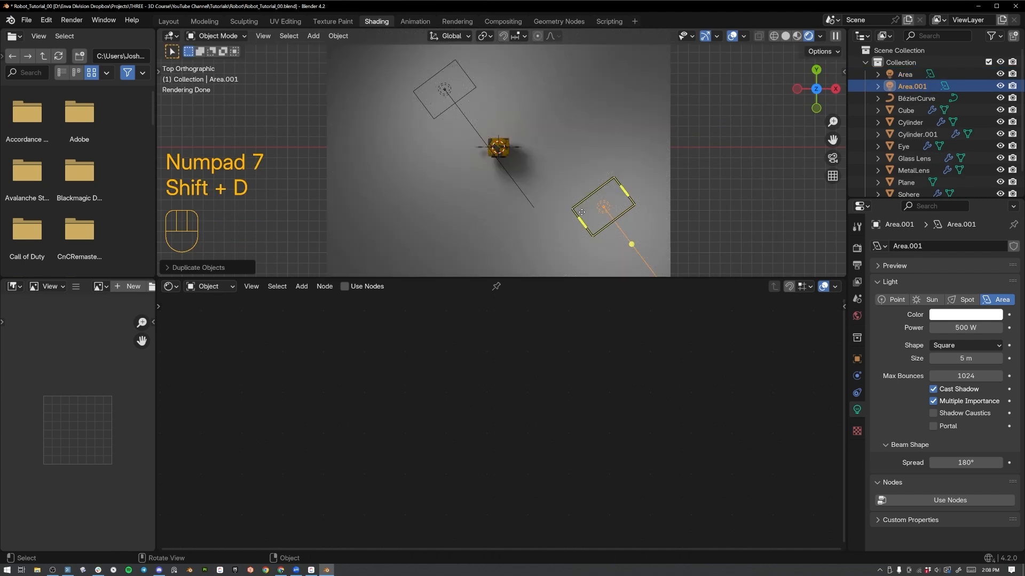
key(r)
click(689, 152)
key(g)
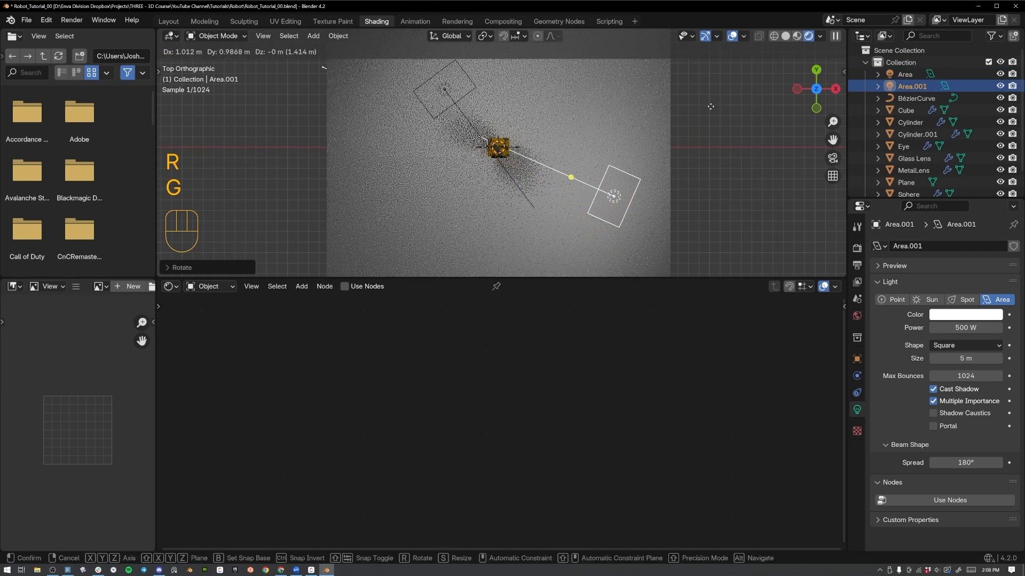
click(709, 107)
Fine-tune the duplicated light's position and rotation in top view so it aims at the robot from slightly farther away.
key(r)
click(730, 47)
key(g)
click(729, 101)
key(r)
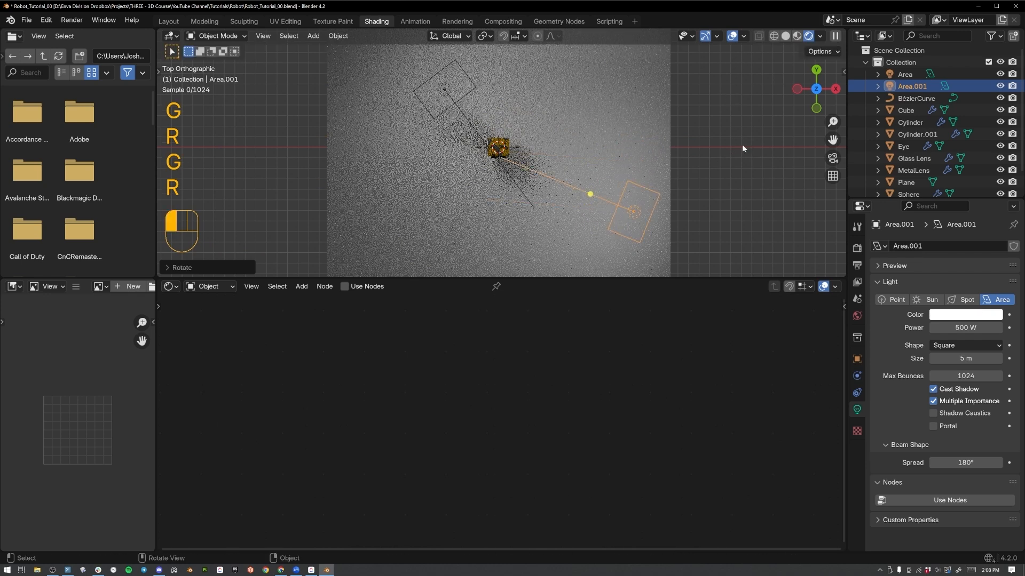
click(742, 144)
Set the duplicated area light's power to 250 W.
click(959, 328)
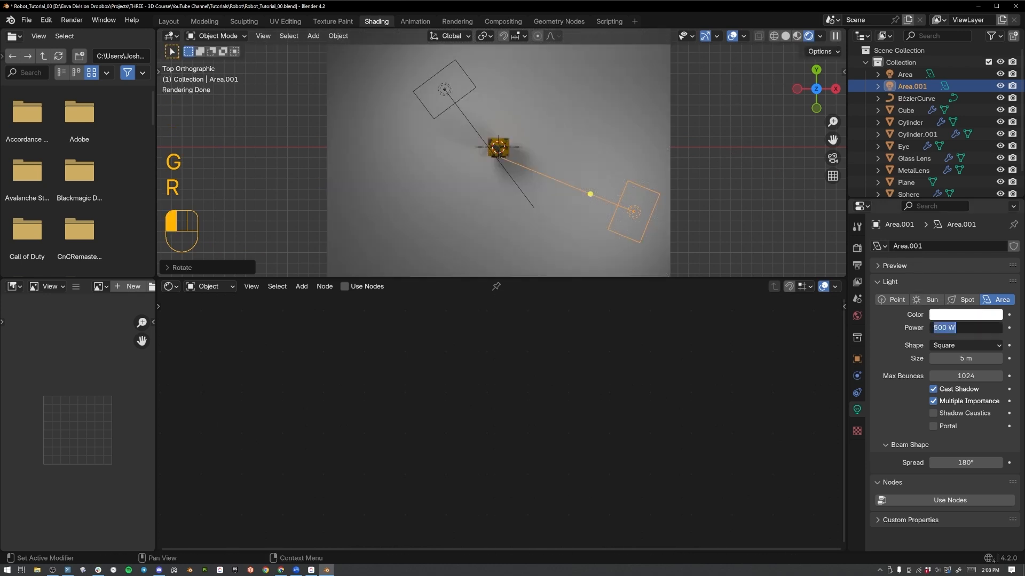
text(250)
key(Return)
middle_drag(539, 165, 575, 105)
scroll(555, 134, up, 7)
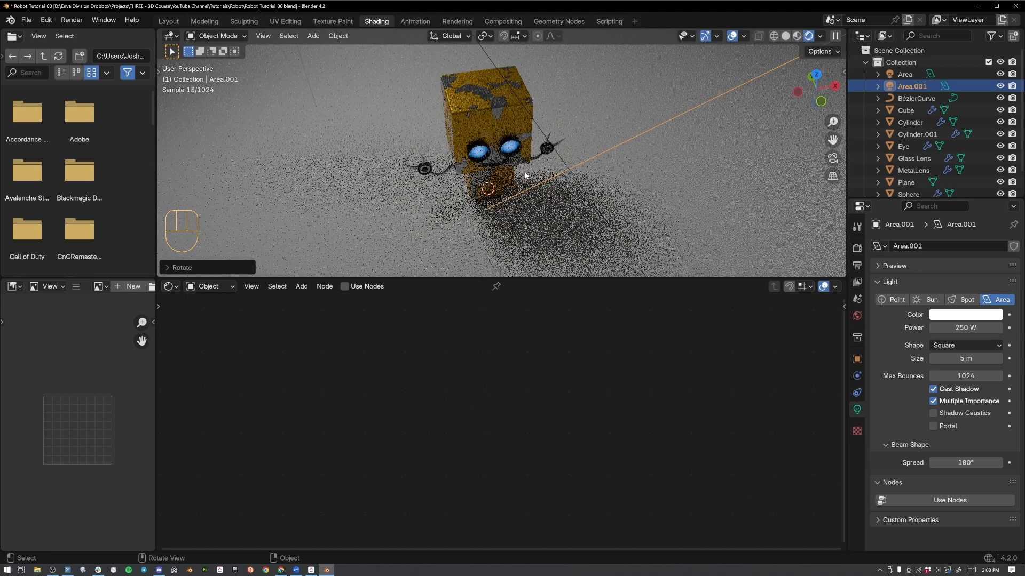
Apply smooth shading to the curved backdrop plane behind the robot.
middle_drag(524, 175, 526, 137)
click(555, 140)
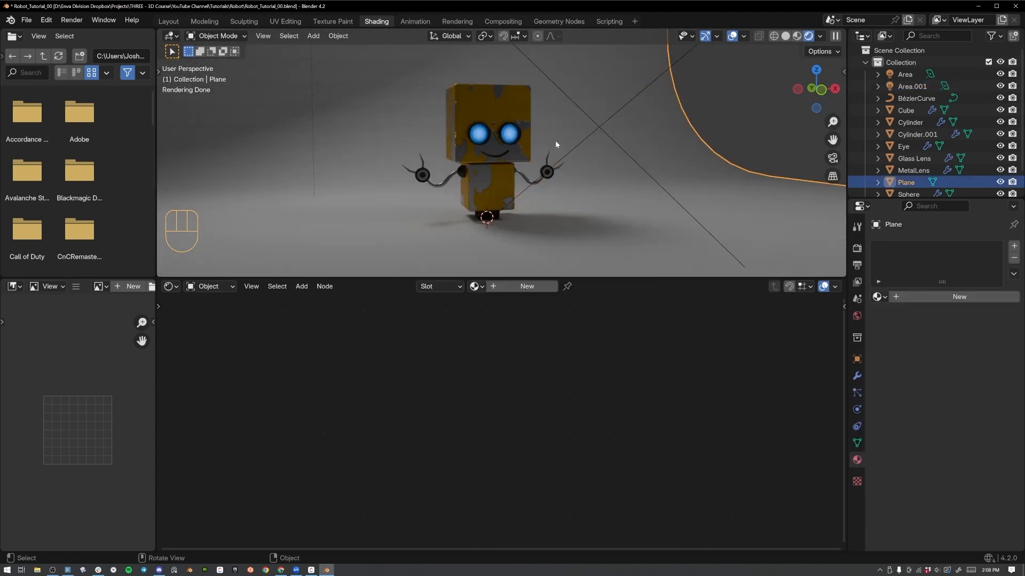
right_click(363, 143)
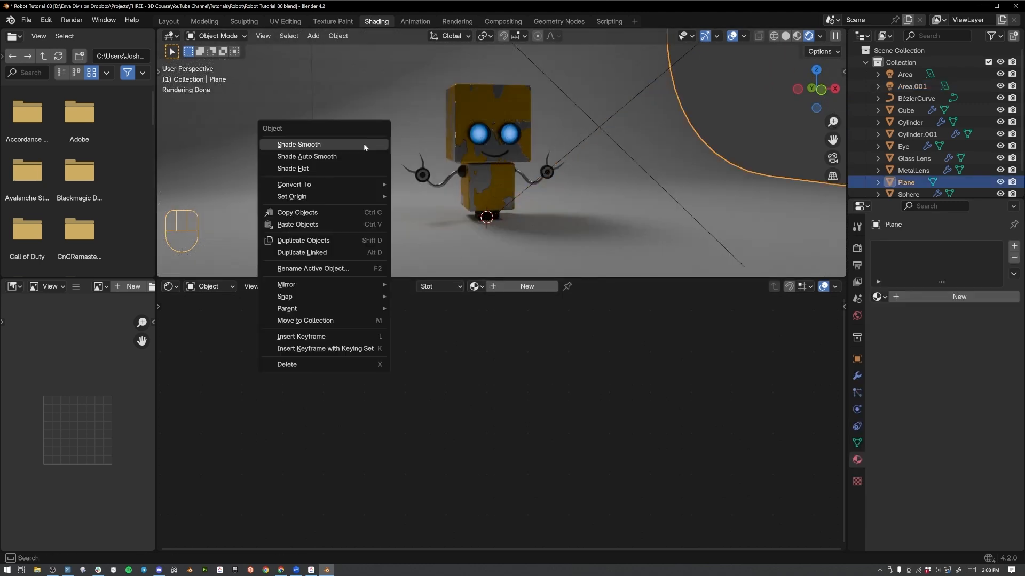
click(363, 144)
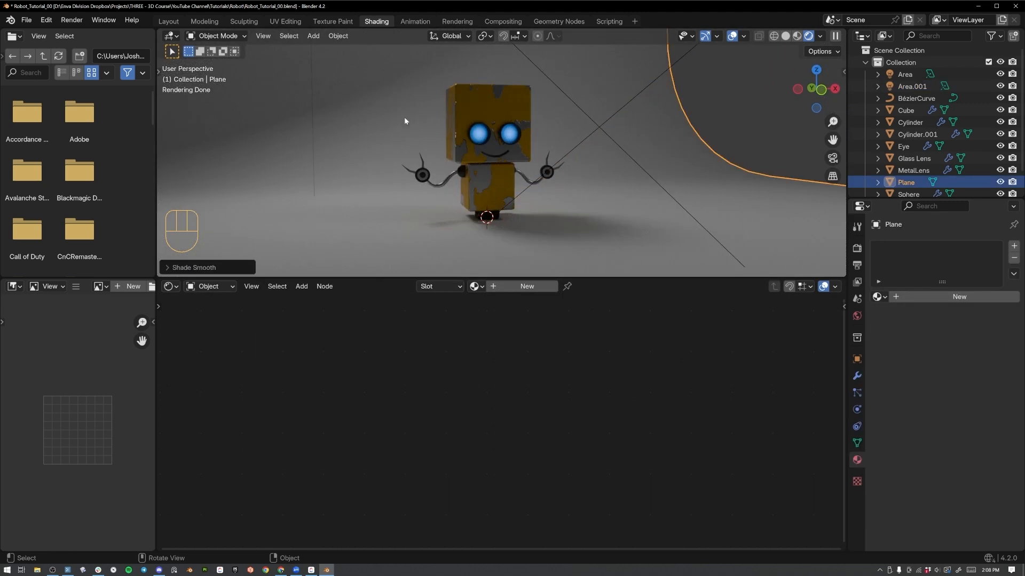
Give the backdrop plane a new material and set its base color to a dark, muted blue.
click(902, 296)
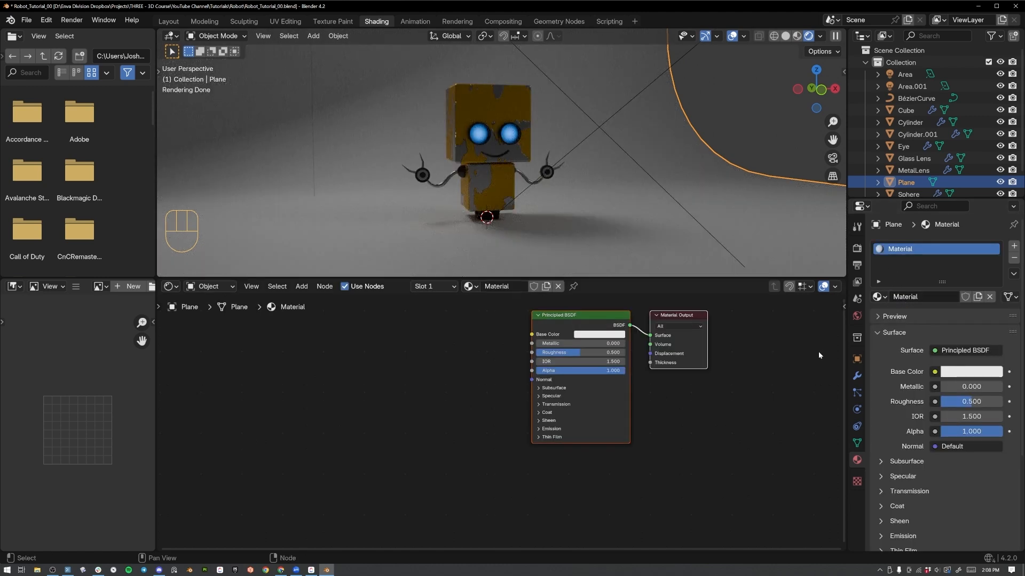
click(966, 373)
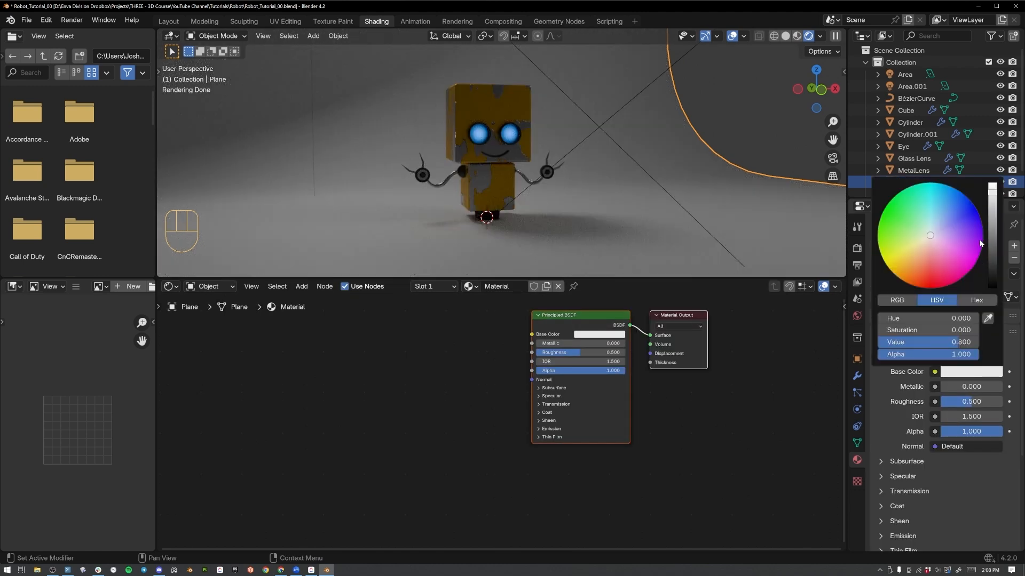
drag(979, 241, 940, 226)
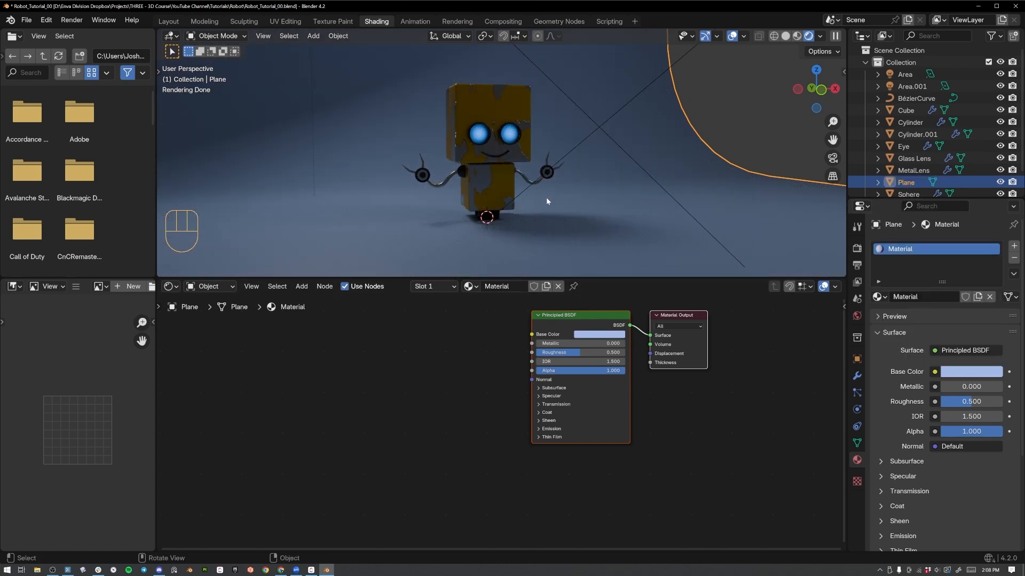
click(610, 337)
drag(656, 213, 656, 248)
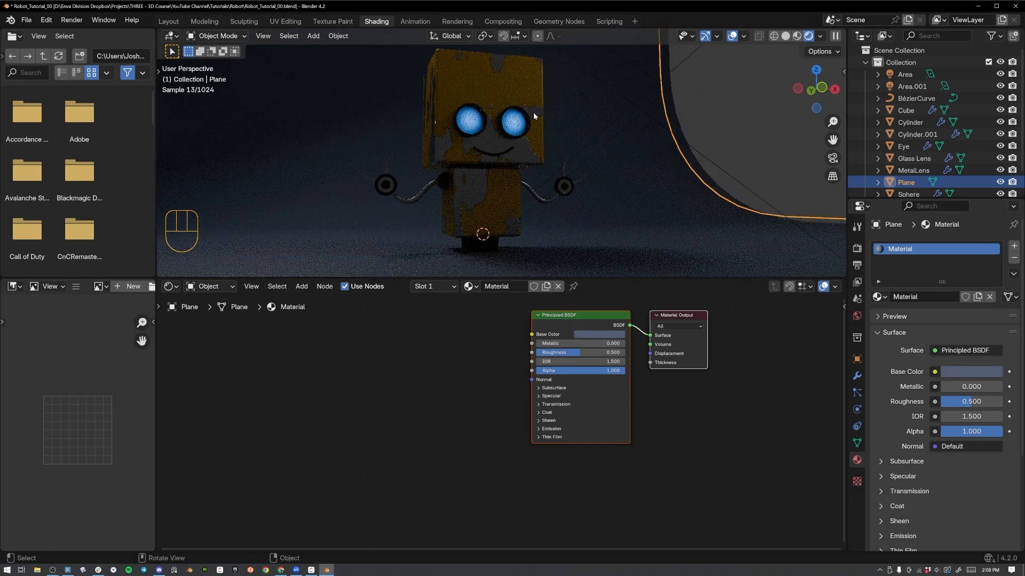
Raise the power of the first area light to 1500 W.
middle_drag(533, 112, 455, 115)
scroll(500, 141, down, 3)
scroll(454, 114, down, 3)
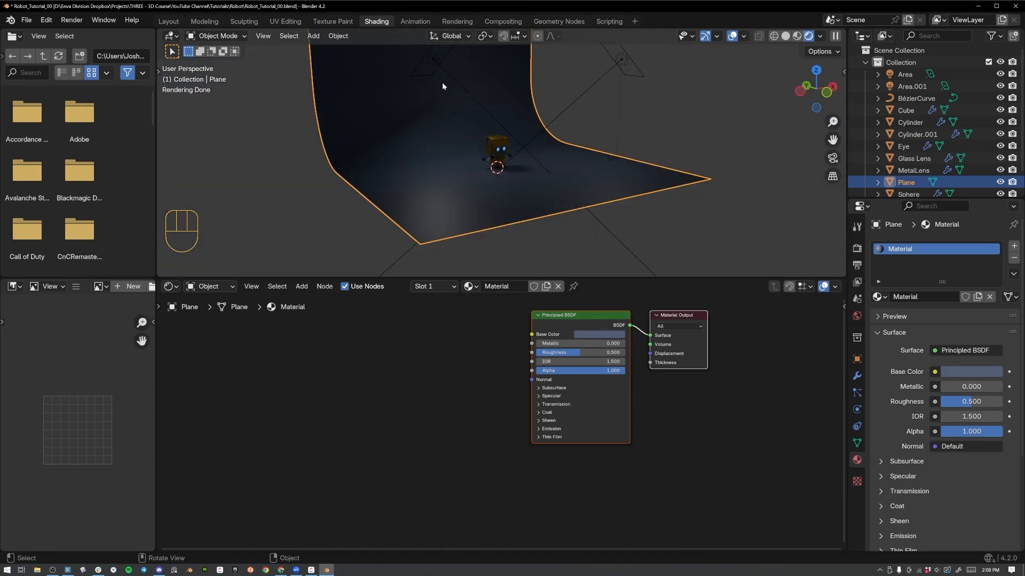
click(434, 60)
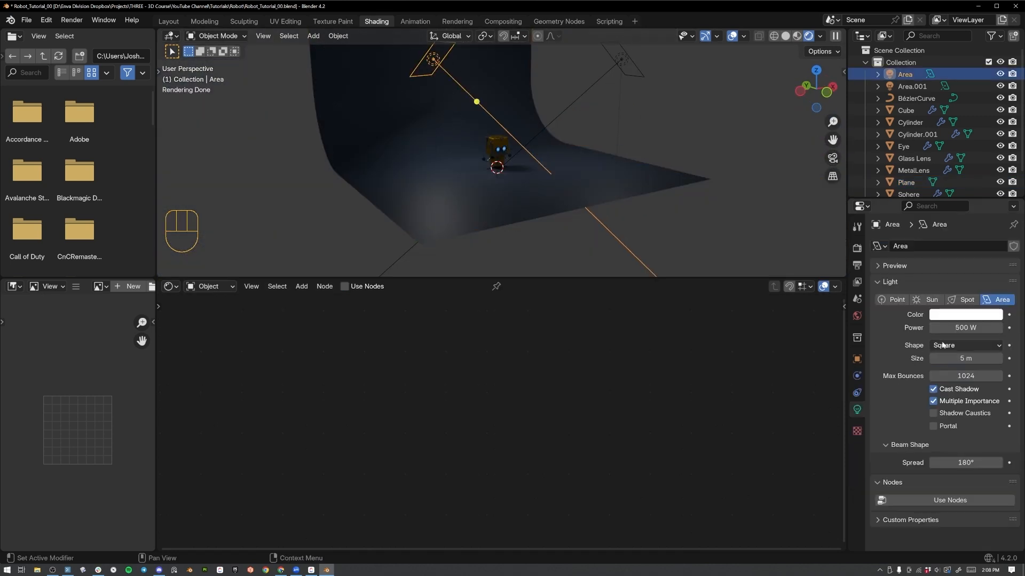
click(960, 328)
text(1500)
key(Return)
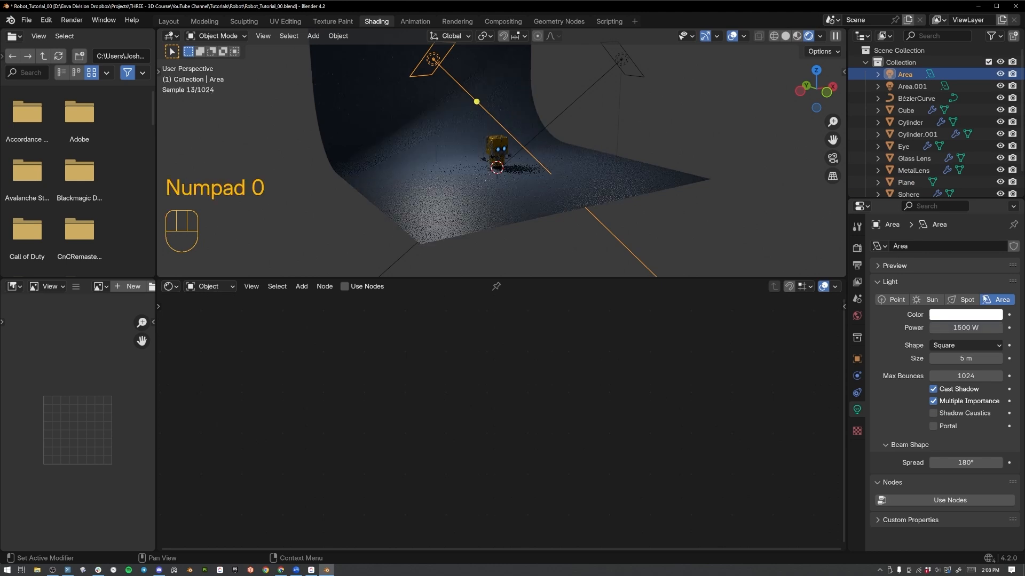
Raise the power of the duplicated area light to 750 W.
click(622, 61)
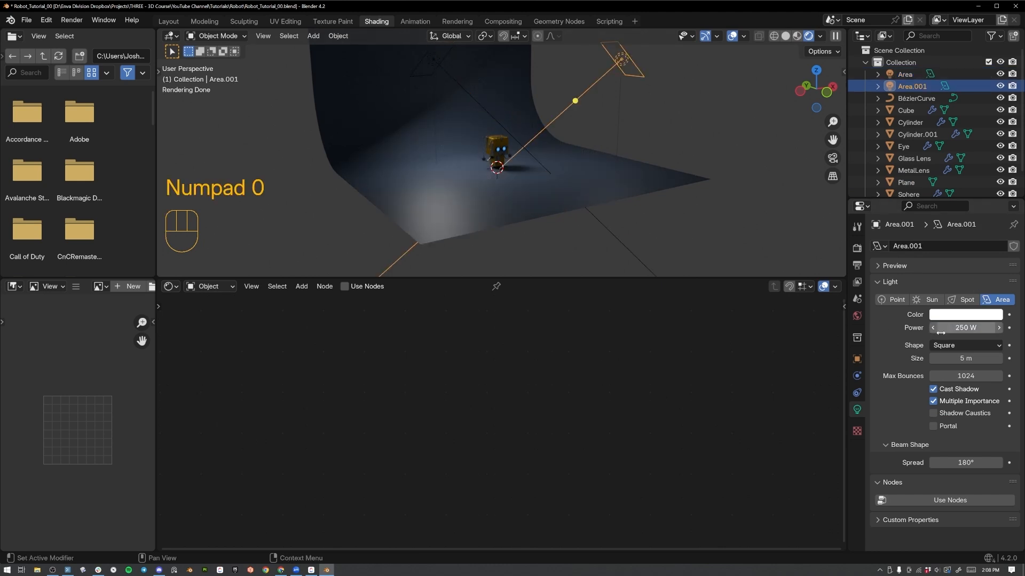
click(960, 328)
text(750)
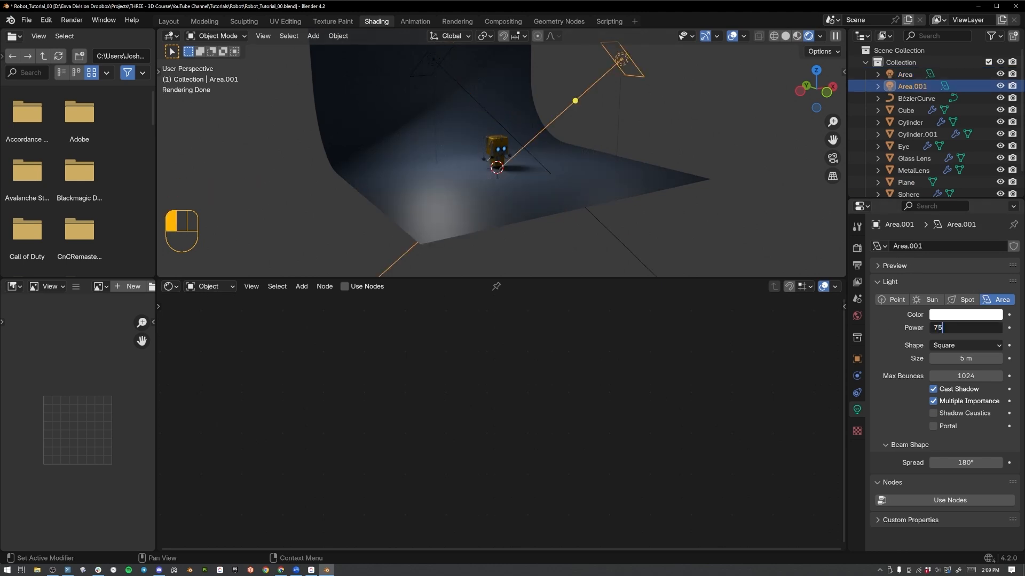
key(Return)
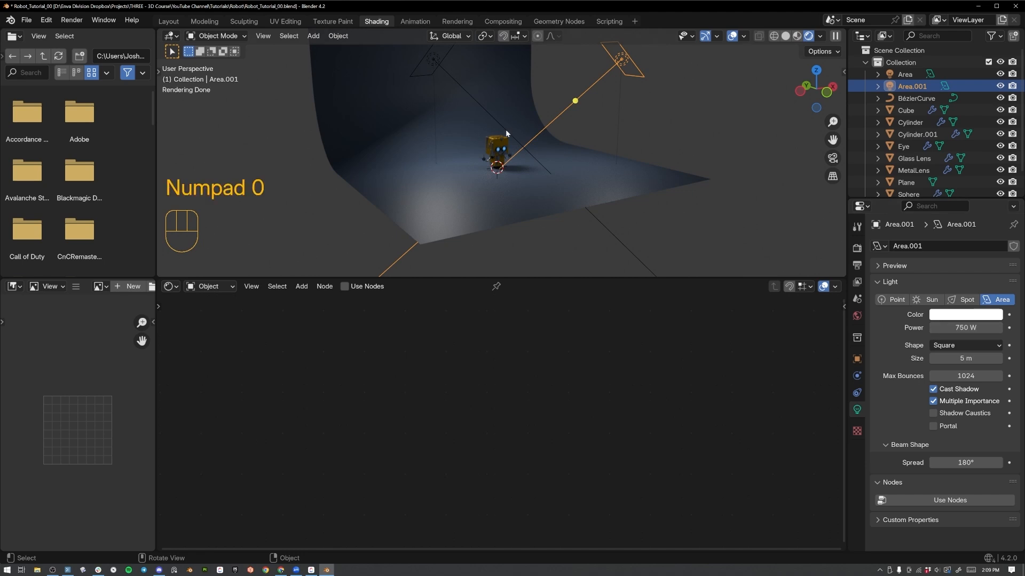
In the Layout workspace, lower the backdrop plane slightly along Z so the robot's wheel rests on it.
scroll(510, 160, up, 8)
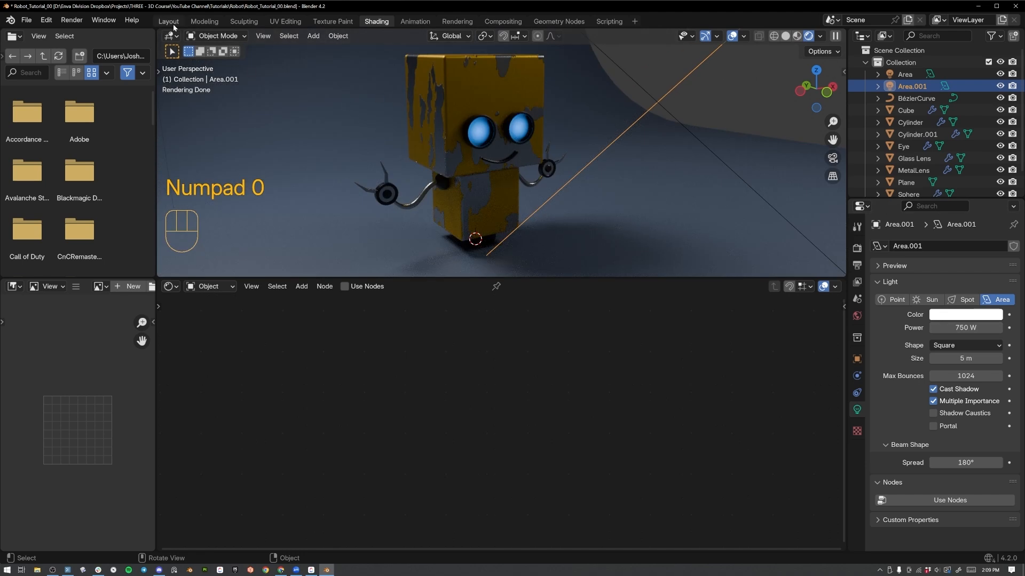
click(168, 21)
mouse_move(523, 268)
middle_down()
mouse_move(535, 273)
mouse_move(497, 299)
mouse_move(508, 284)
mouse_move(524, 310)
mouse_move(520, 280)
middle_up()
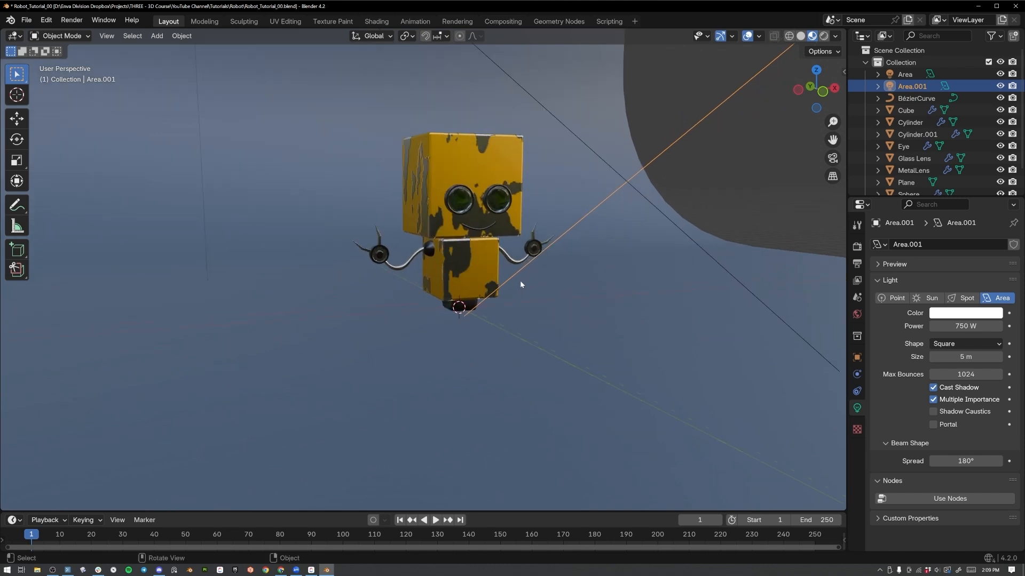
click(548, 336)
key(g)
key(z)
click(470, 331)
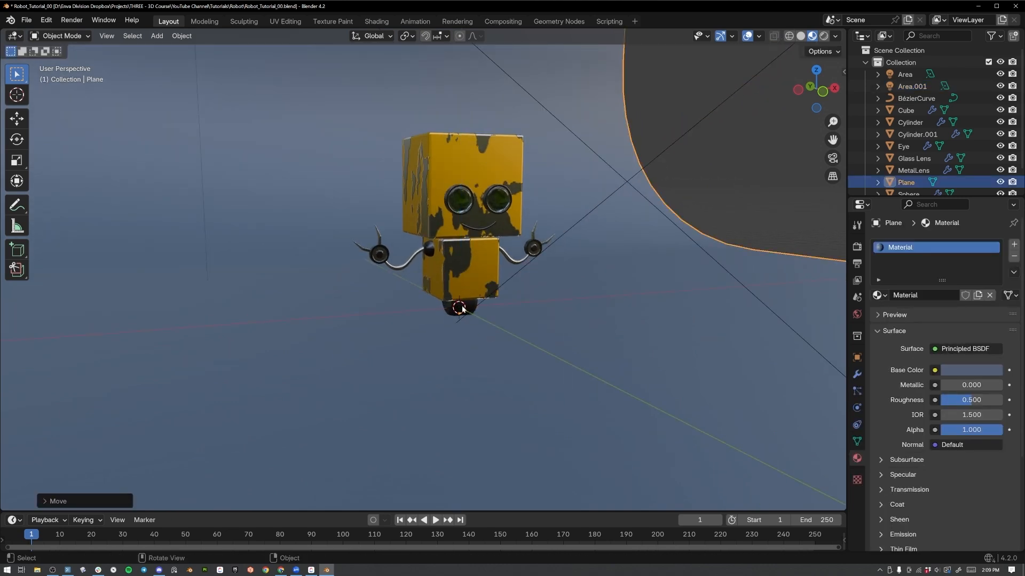
Add a camera, align it to the current front view and adjust it so the whole robot is in frame.
middle_drag(537, 227, 533, 213)
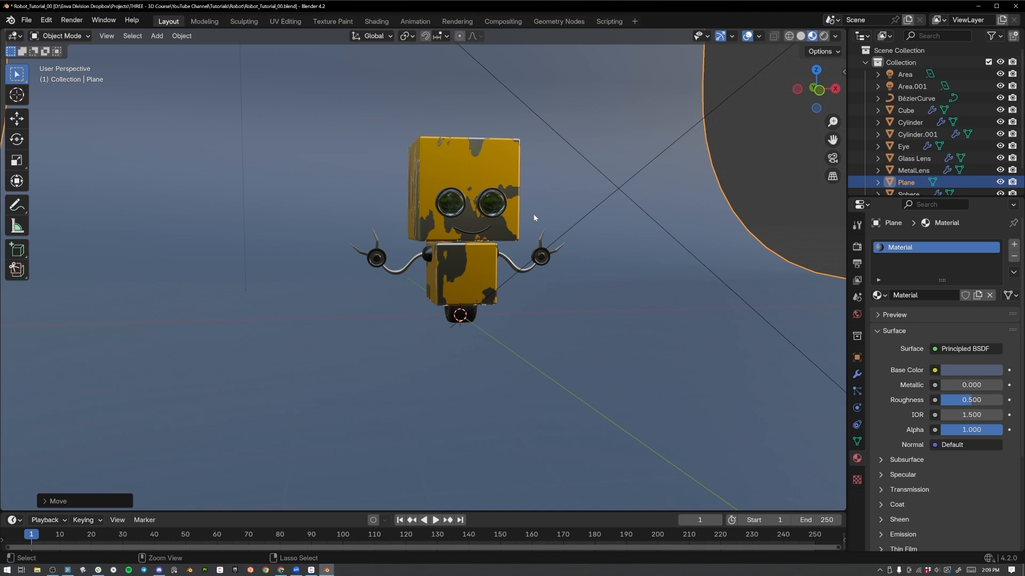
key(shift+a)
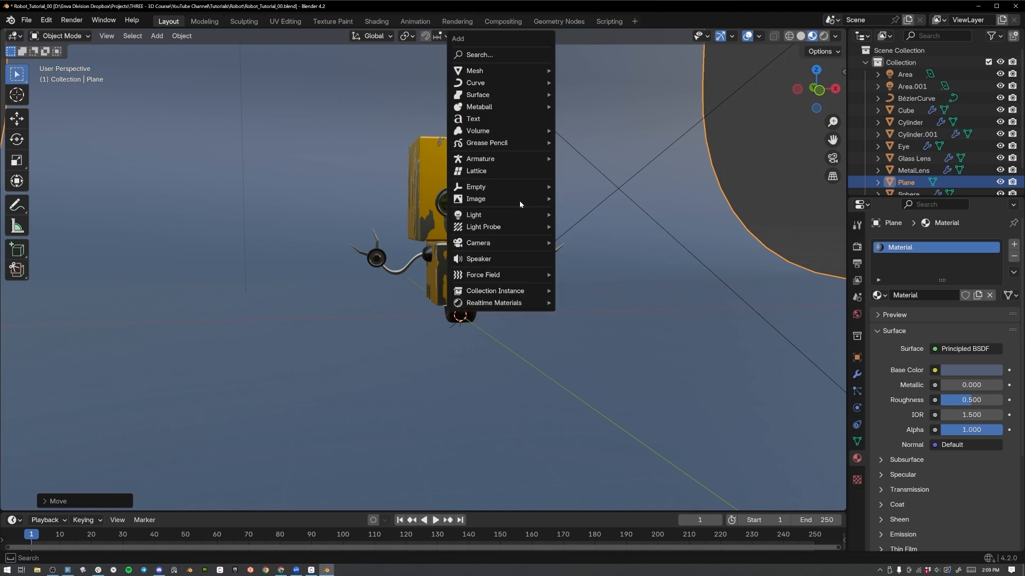
mouse_move(494, 243)
click(576, 240)
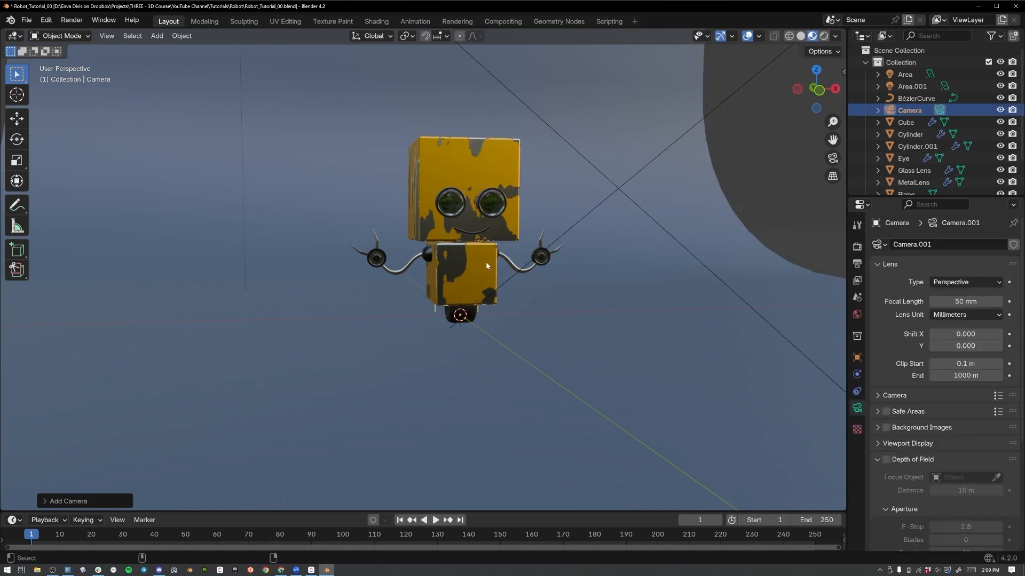
key(ctrl+alt+KP_0)
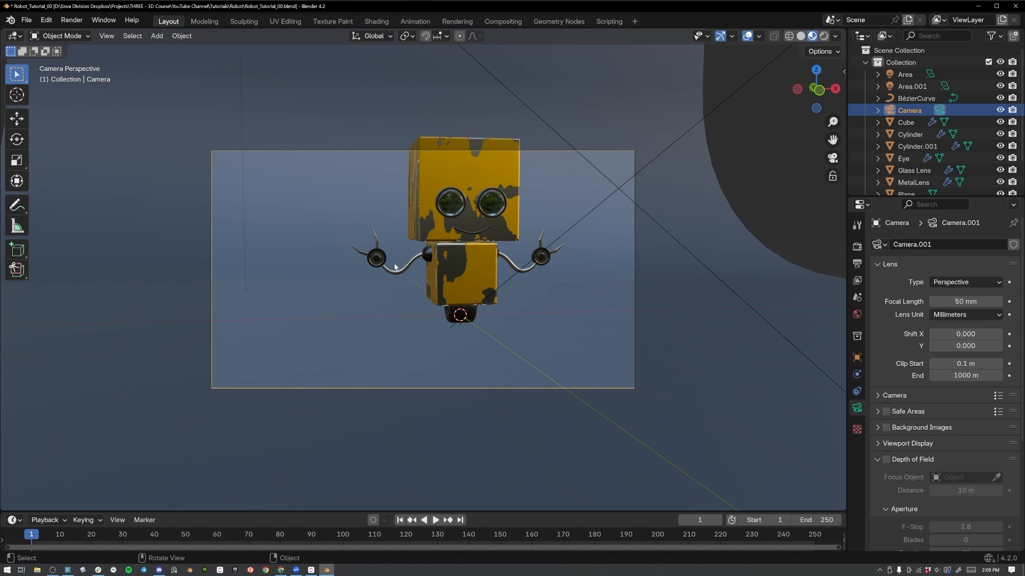
key(shift+grave)
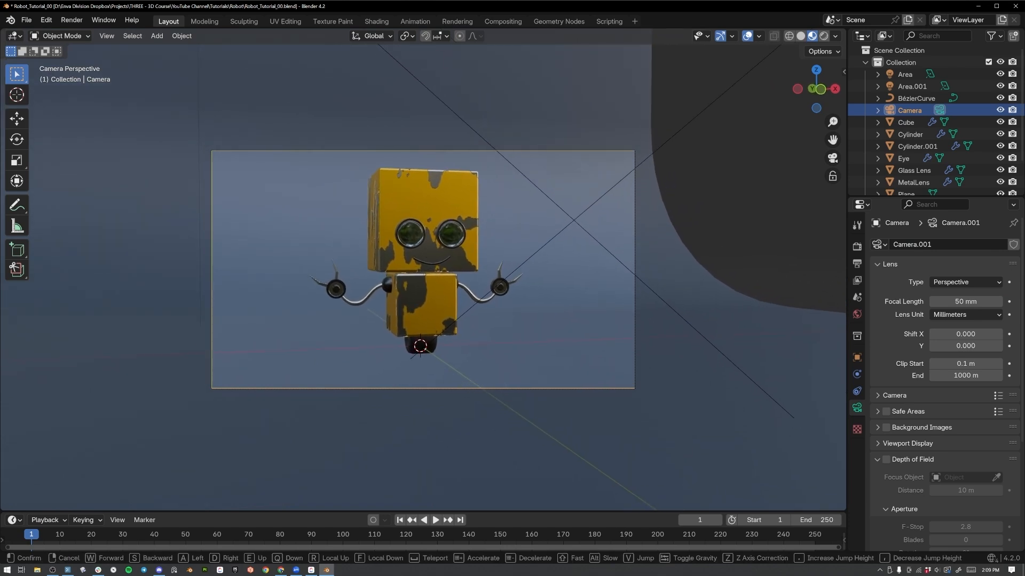
click(424, 270)
Set the render resolution to a square 1080 × 1080 px.
click(857, 247)
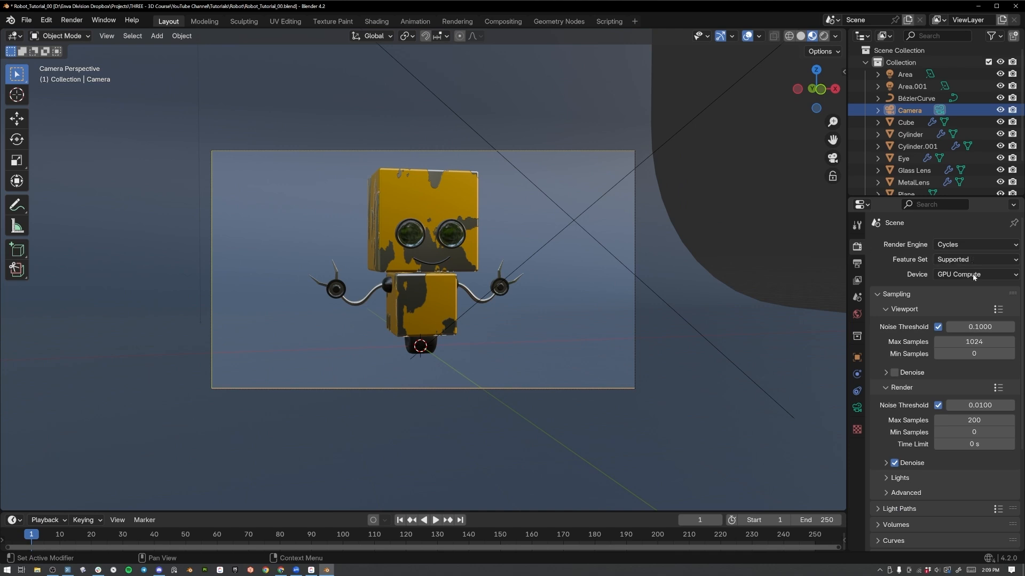
click(857, 263)
drag(975, 260, 976, 273)
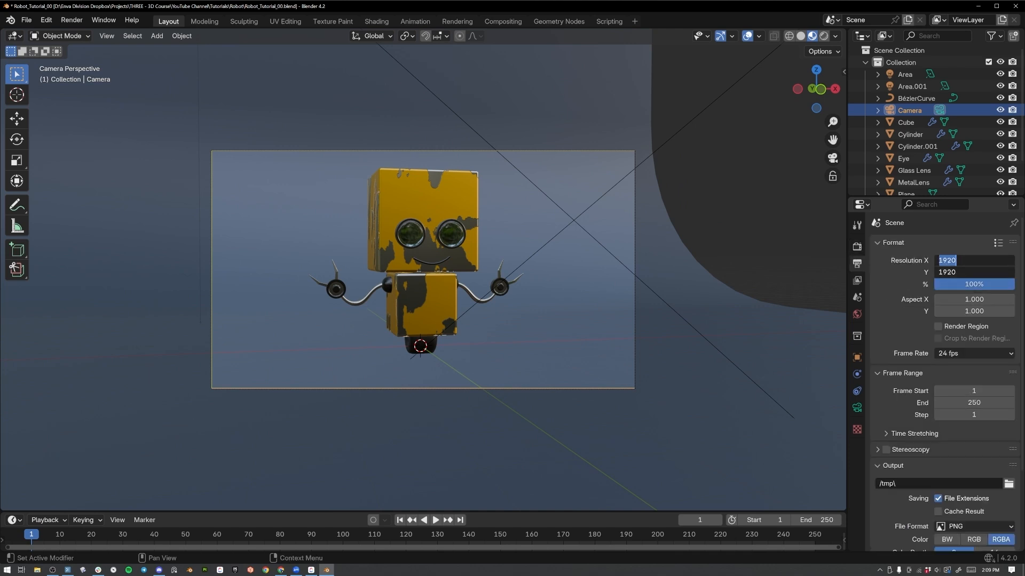
text(1080)
key(Return)
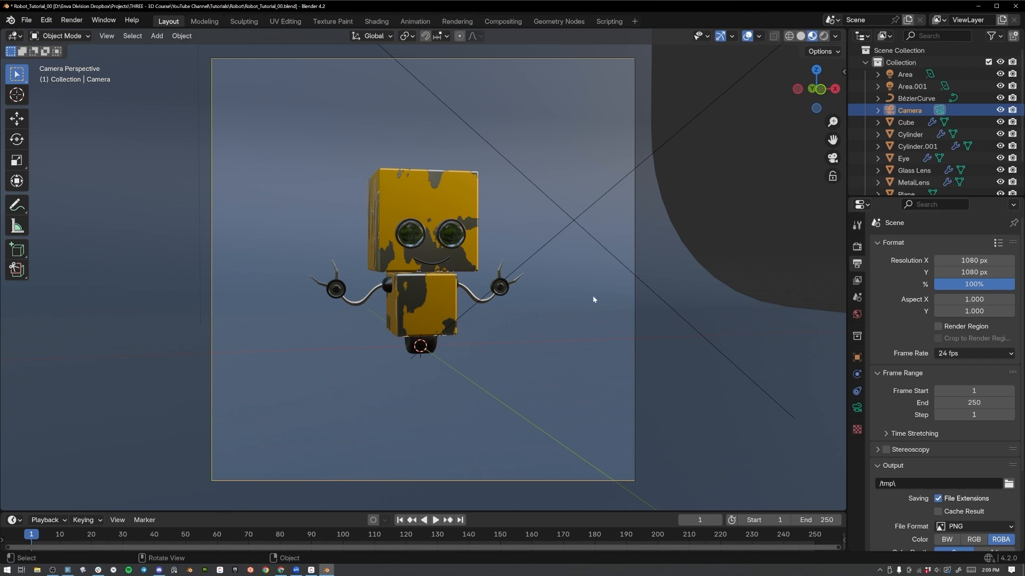
Set the camera's focal length to 85 mm.
click(857, 408)
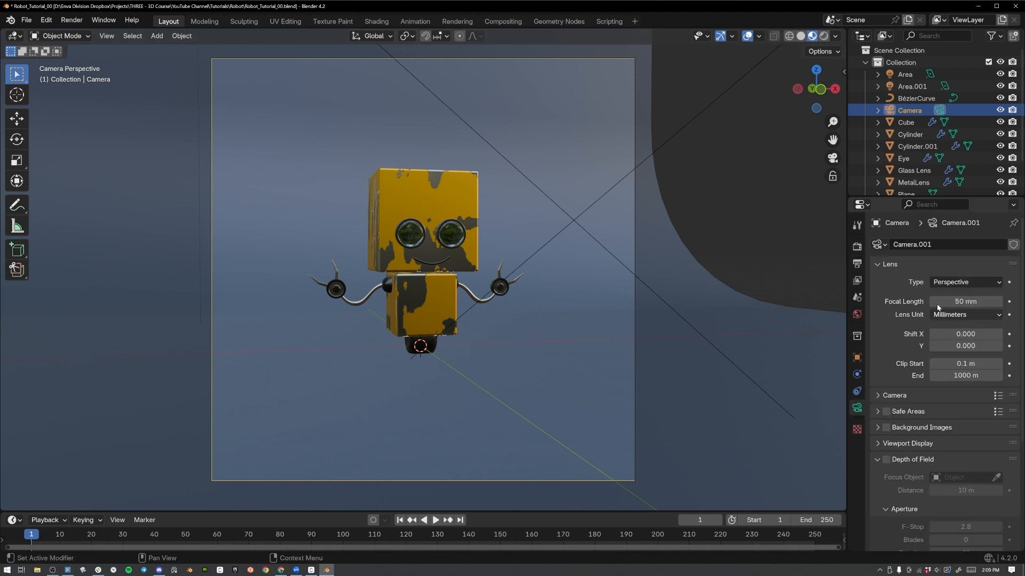
click(952, 301)
text(85)
key(Return)
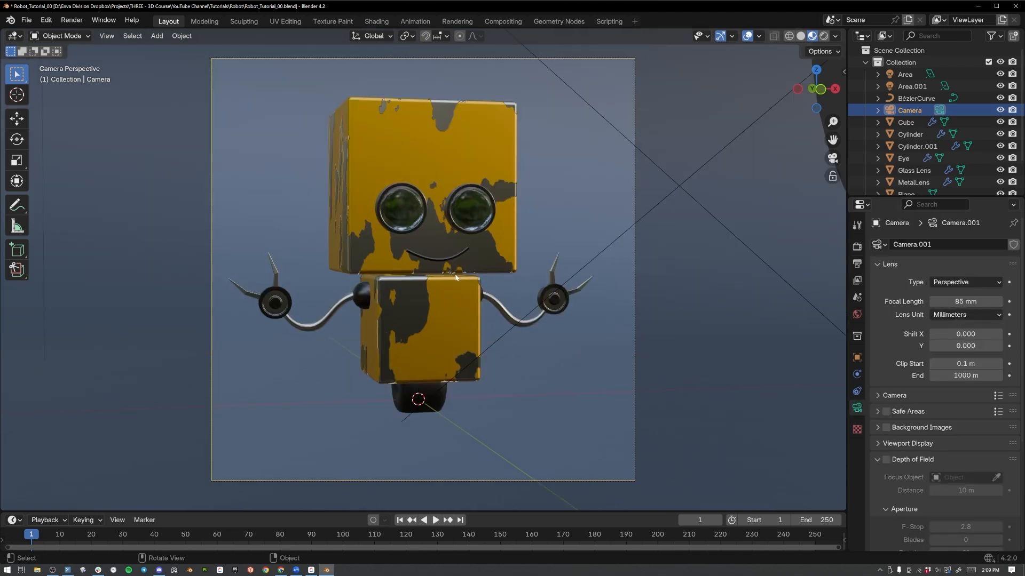
Shift the camera slightly to center the robot vertically in the frame and preview it with Rendered shading.
key(shift+grave)
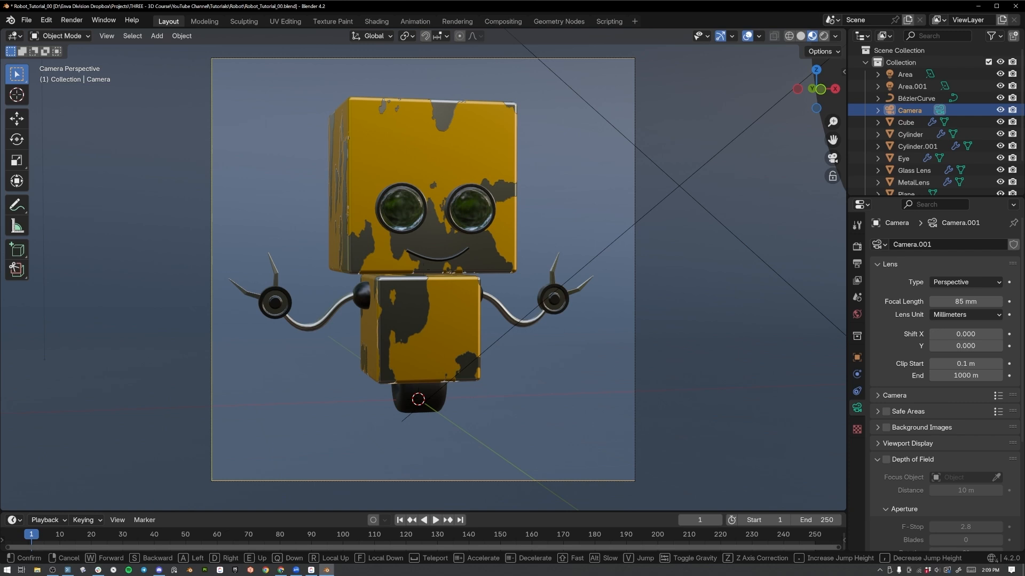
click(435, 278)
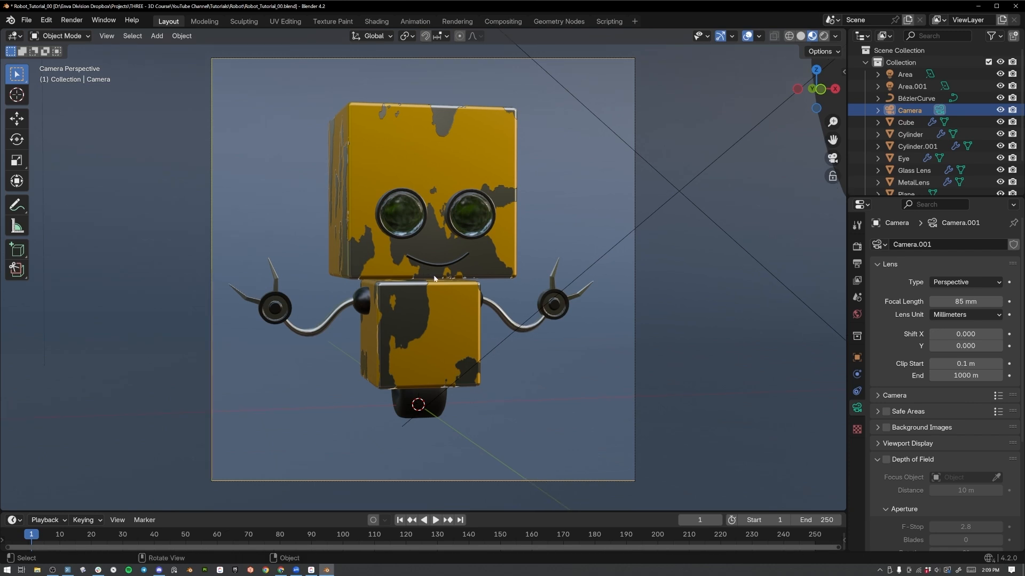
key(z)
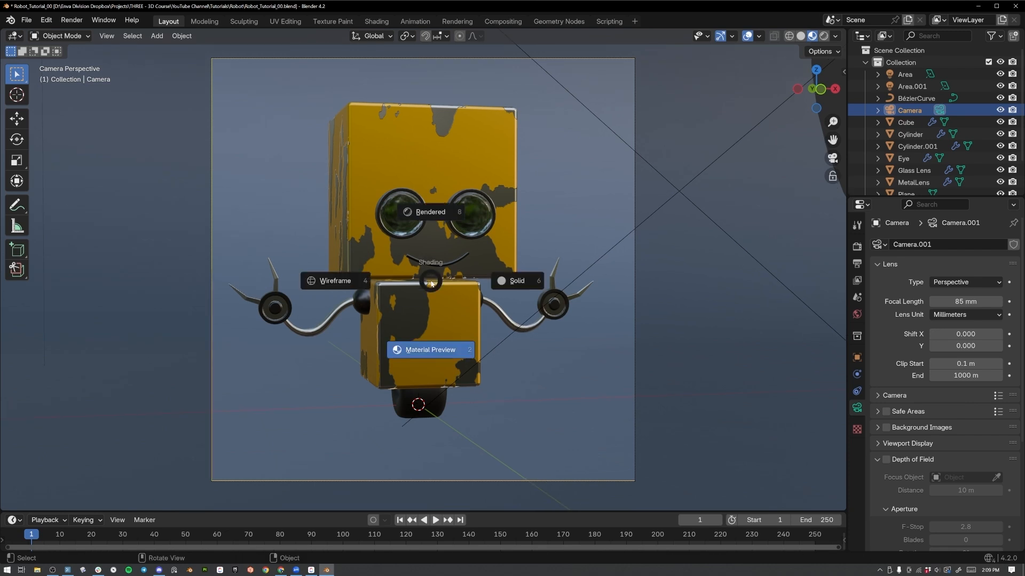
click(434, 232)
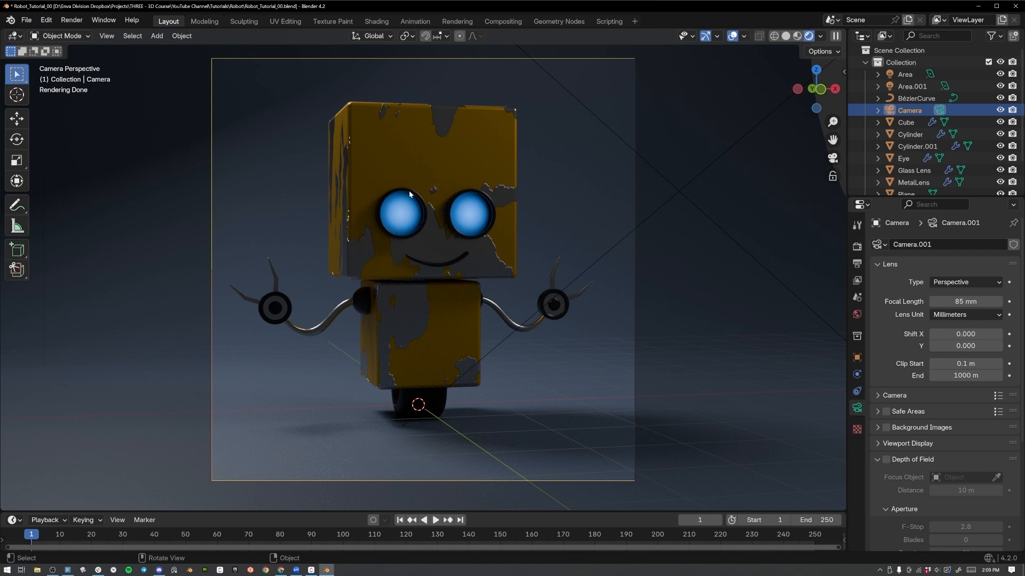
In the Shading workspace, set the emission strength of the robot's Eyes material to 10.
click(383, 21)
click(479, 133)
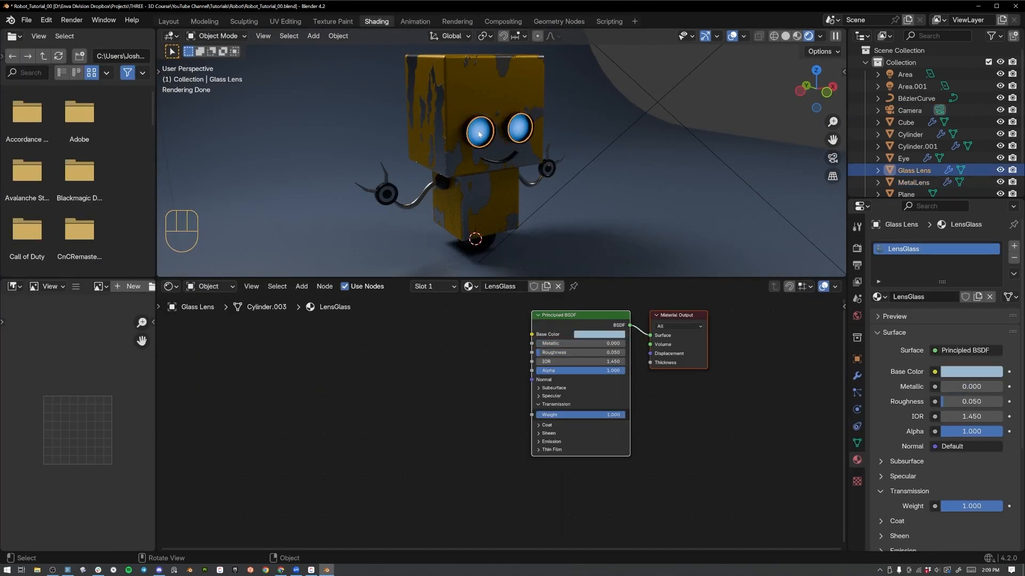
click(479, 133)
middle_drag(423, 323, 441, 319)
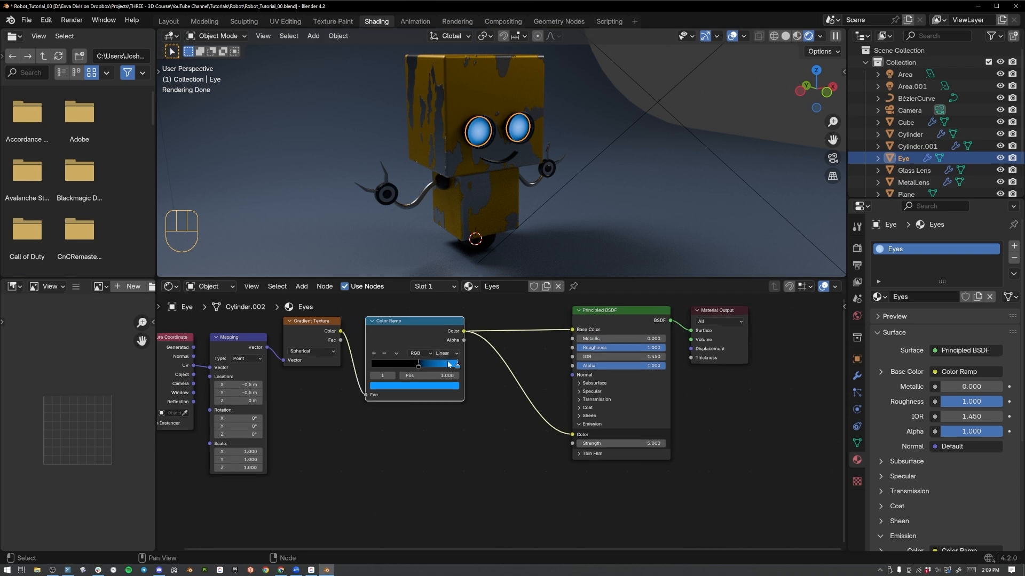
click(587, 441)
text(10)
key(Return)
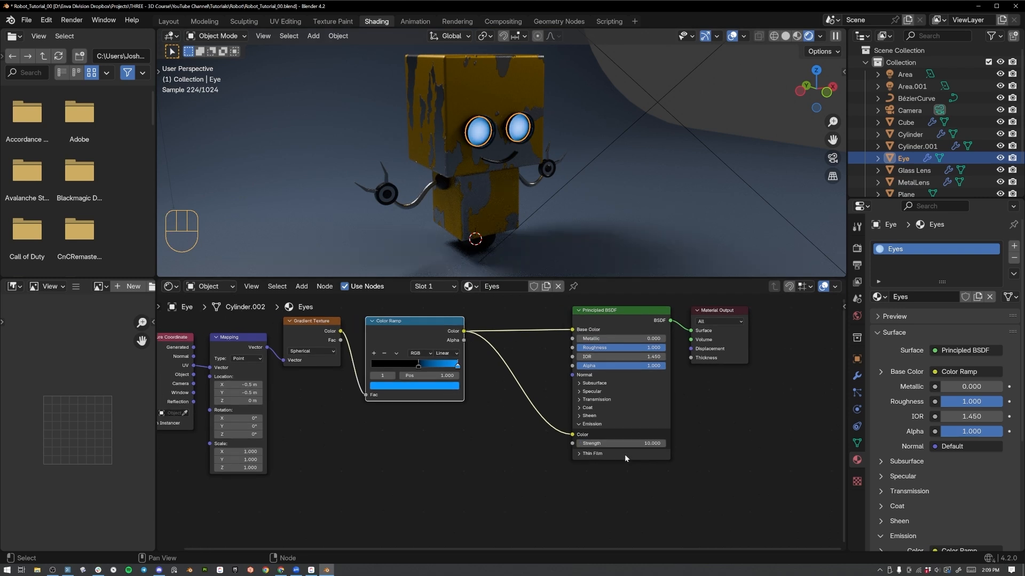
Select the robot's body and look at the rendered scene through the camera in the Shading workspace.
click(534, 369)
click(491, 166)
scroll(636, 125, down, 3)
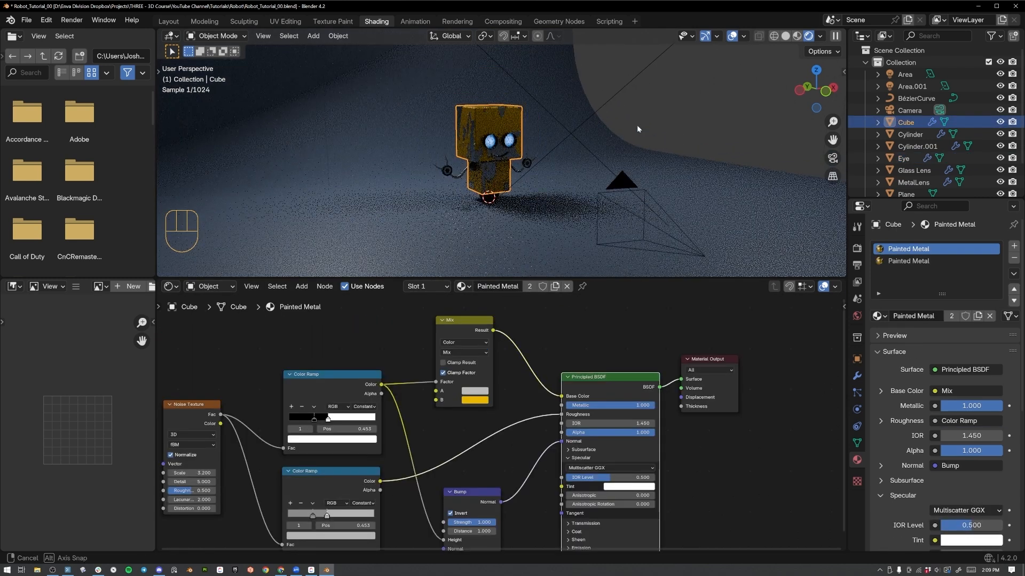
key(KP_0)
scroll(637, 121, down, 3)
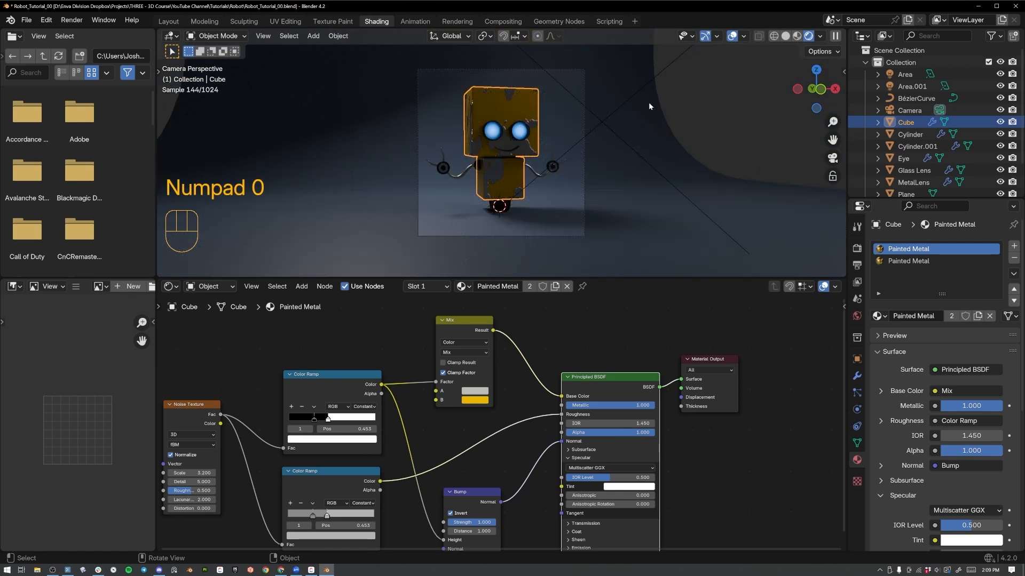
Try a power of 5000 W on the area light Area.001 and reduce it to 2500 W.
click(668, 67)
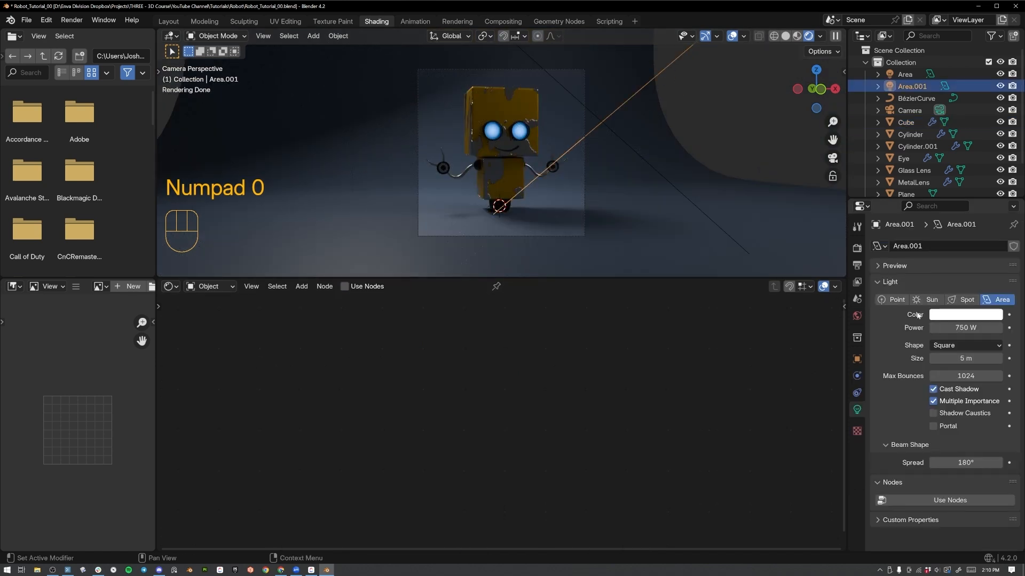
click(955, 328)
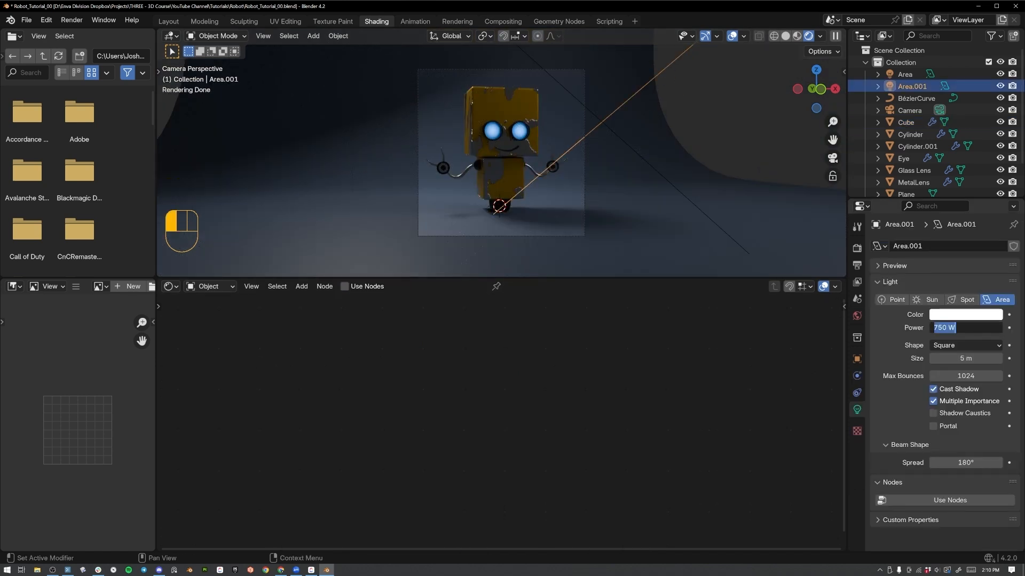
text(5000)
key(Return)
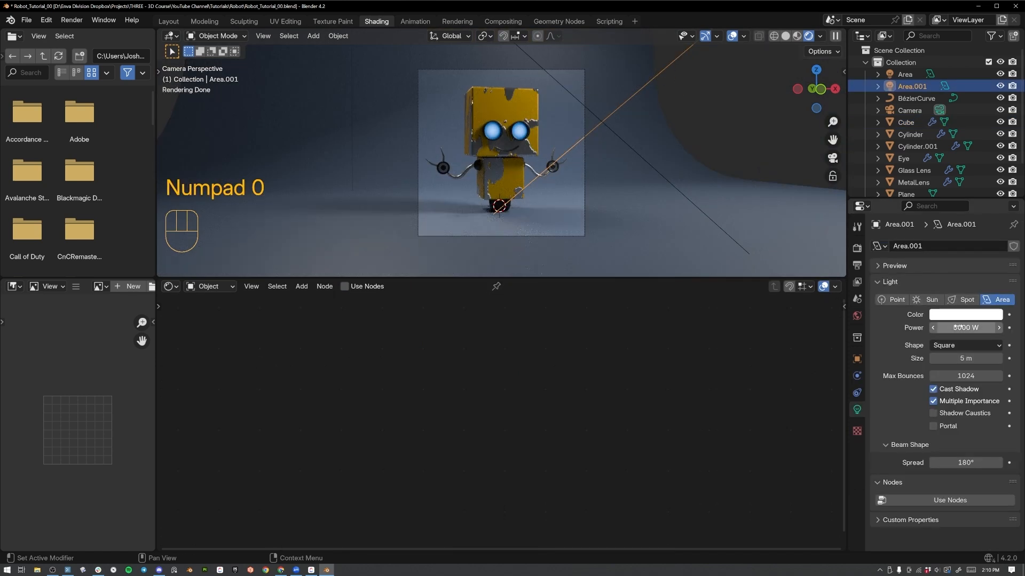
click(960, 328)
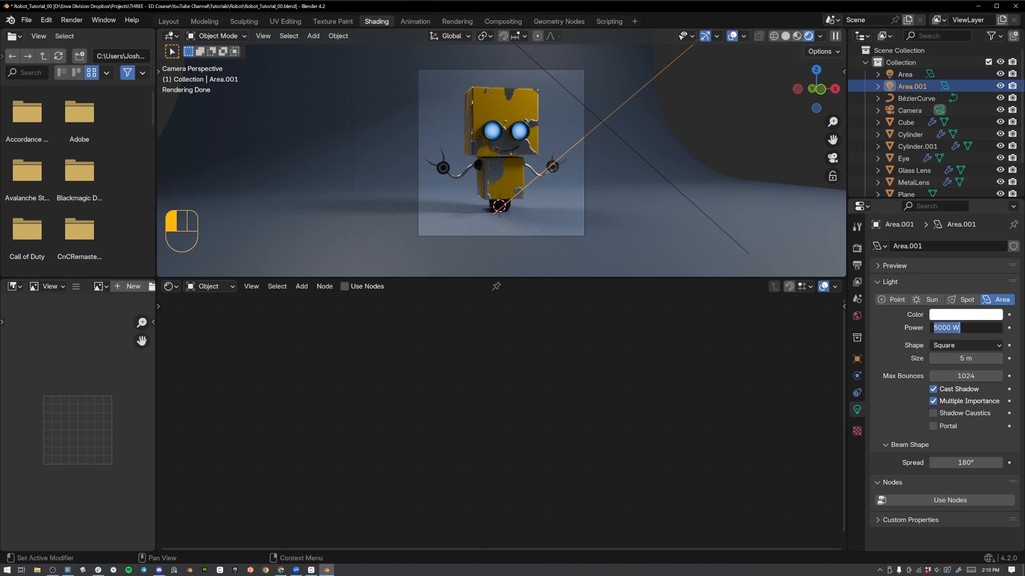
text(2500)
key(Return)
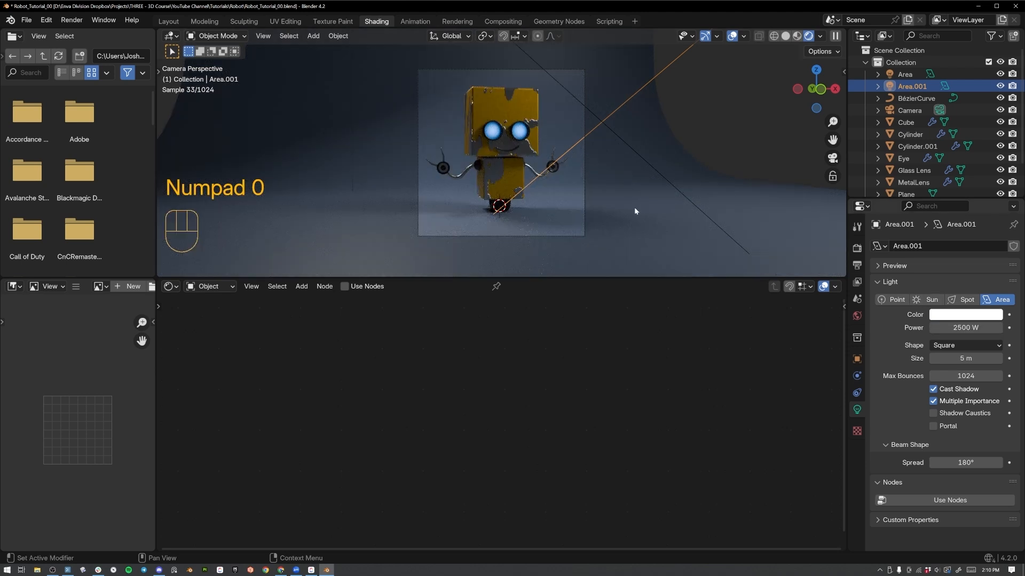
Try a power of 7500 W on the other area light, Area, and reduce it to 5000 W.
click(611, 134)
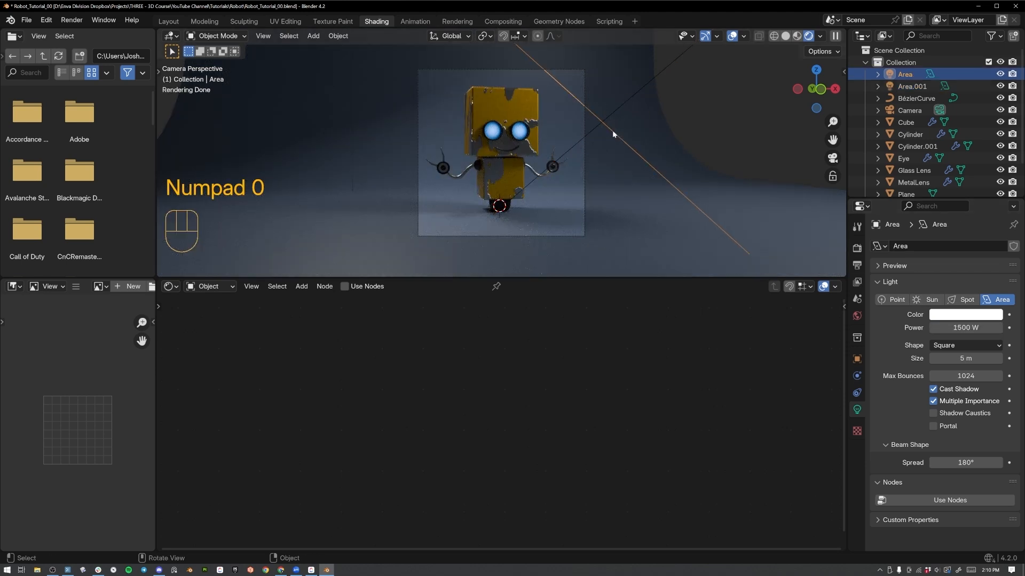
click(955, 327)
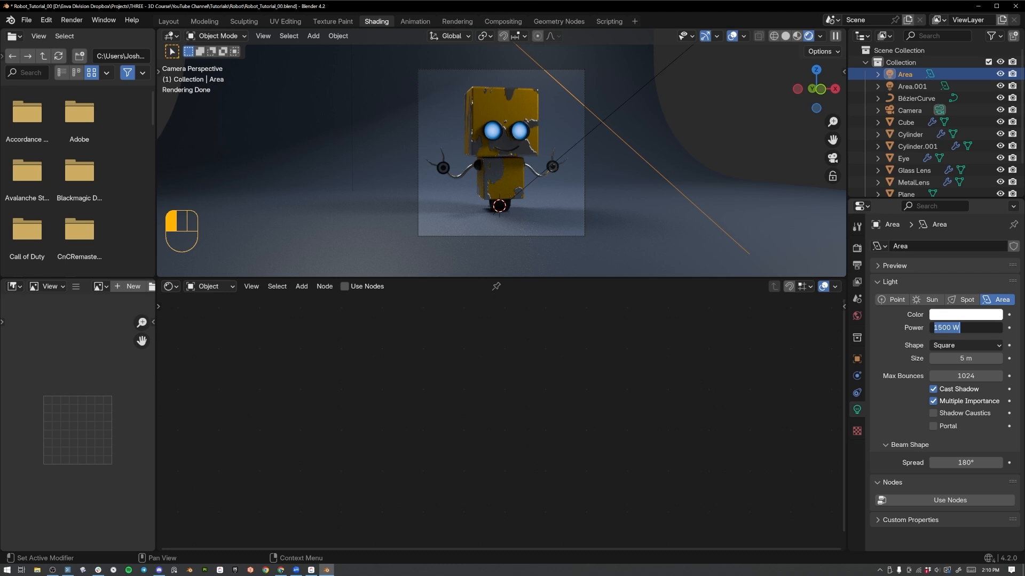
text(7500)
key(Return)
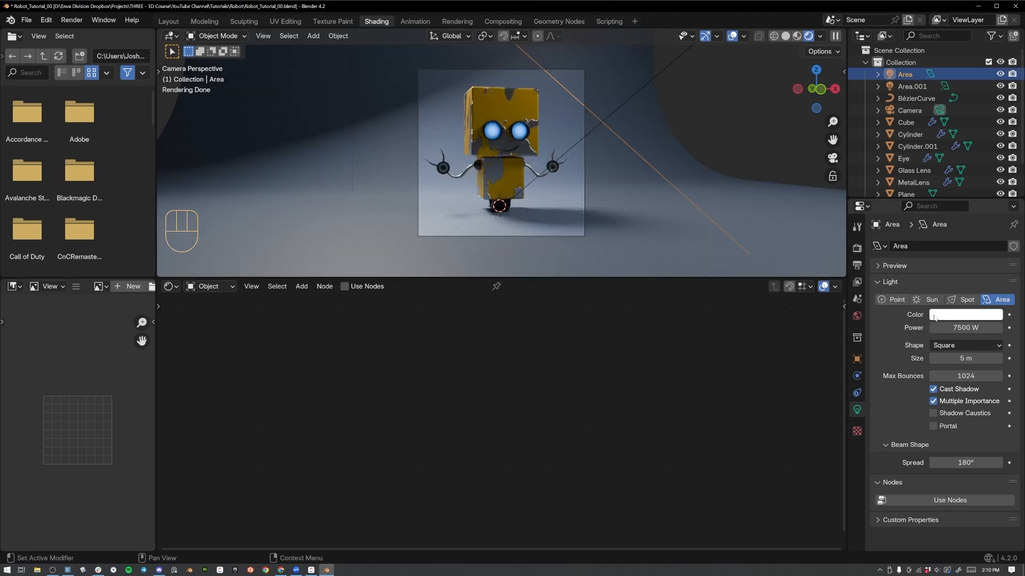
click(955, 328)
text(5000)
key(Return)
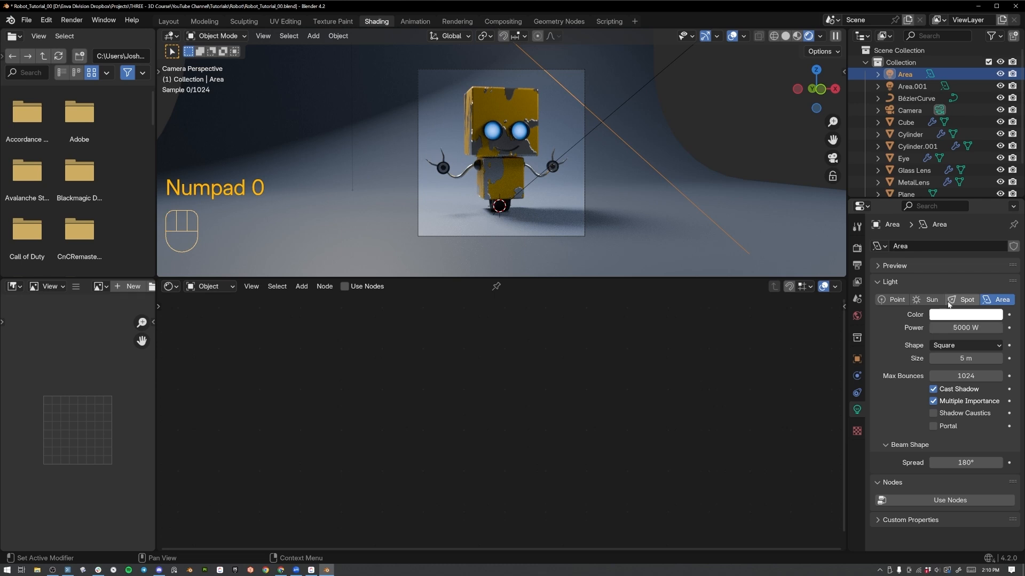
Add Texture Coordinate and Mapping nodes to the Noise Texture of the robot body's Painted Metal material, feeding Object coordinates into the Mapping vector.
click(502, 110)
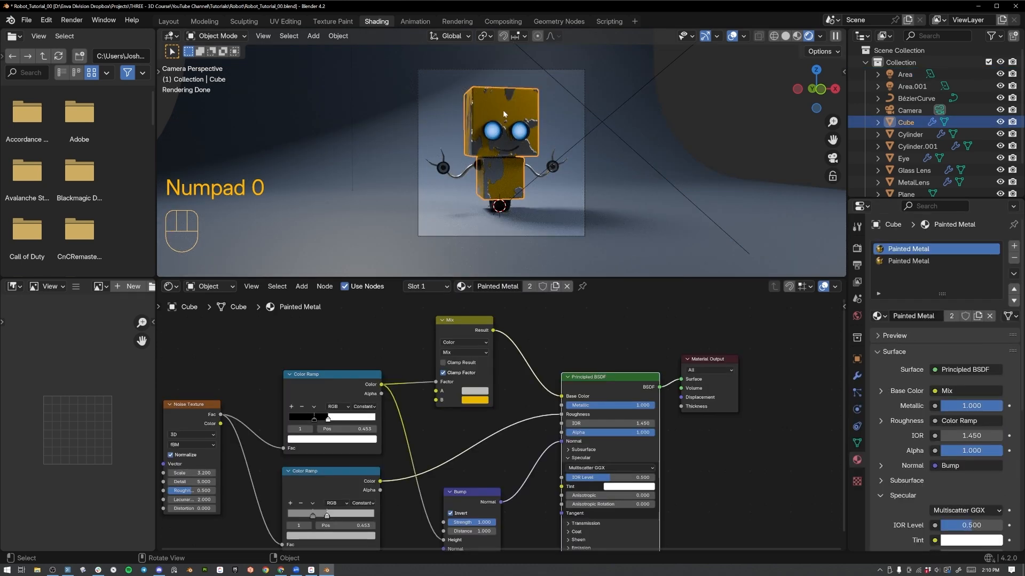
scroll(492, 207, up, 3)
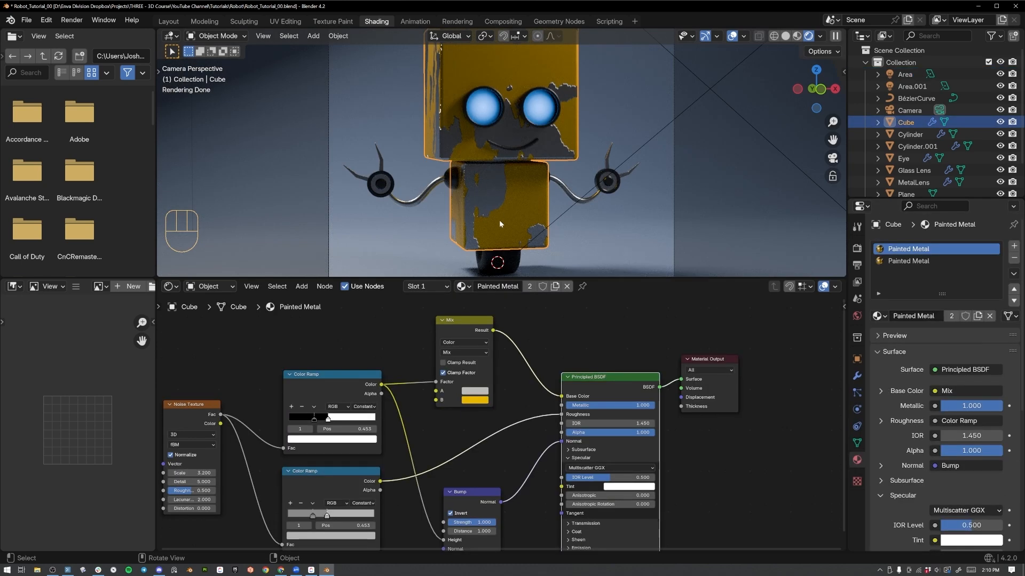
middle_drag(180, 420, 346, 321)
key(ctrl+t)
scroll(274, 372, up, 3)
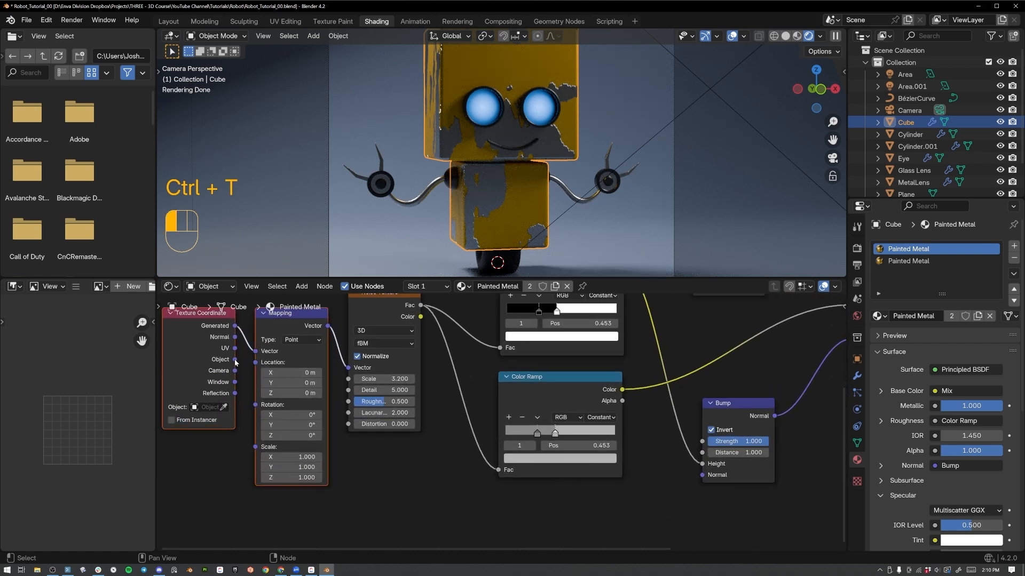
drag(235, 360, 256, 351)
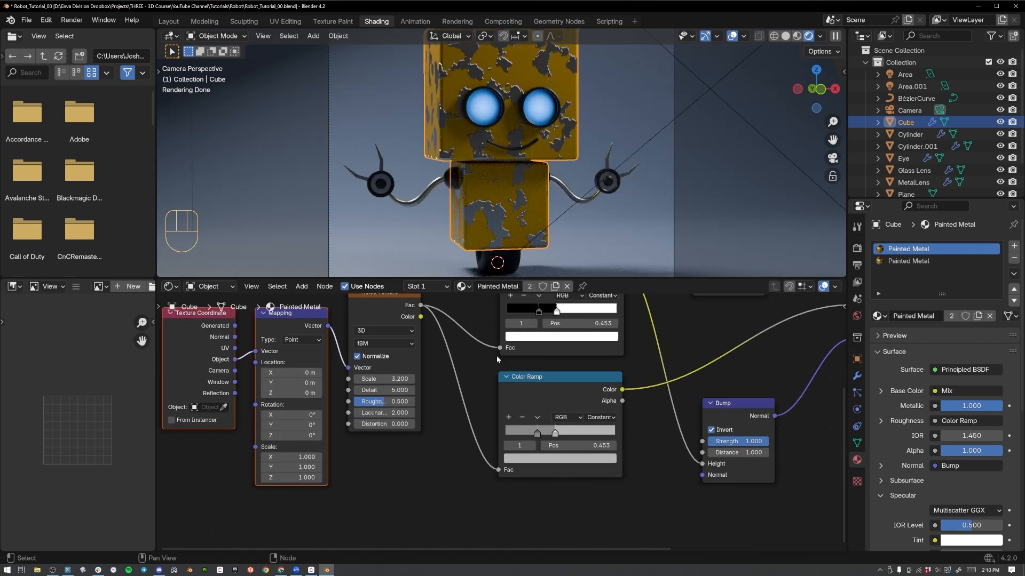
Adjust the Noise Texture scale to 1.5 for the paint chips and render the image from the camera.
shift+drag(396, 381, 294, 381)
middle_drag(582, 165, 606, 210)
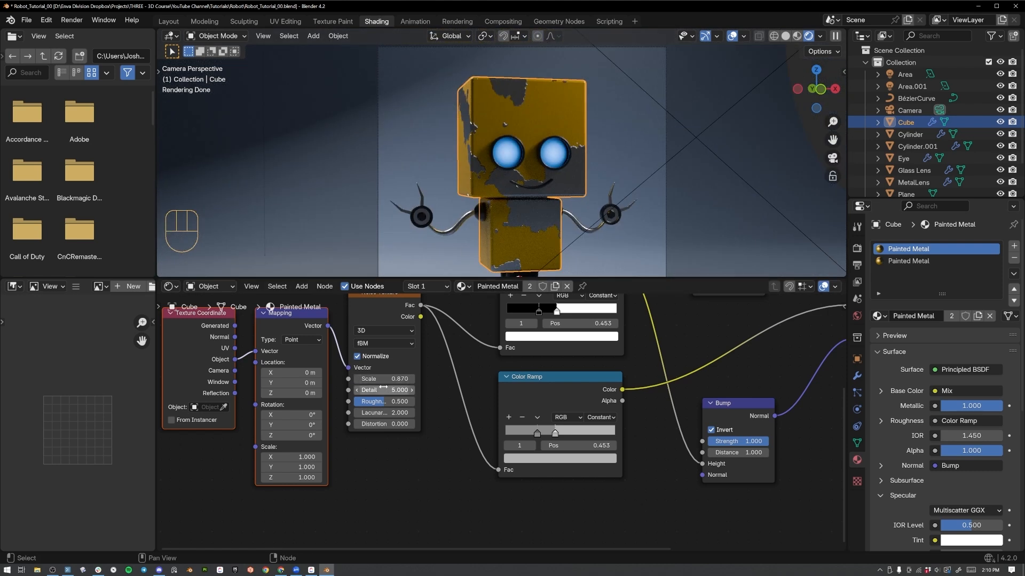
mouse_move(382, 379)
shift+mouse_down()
mouse_move(391, 379)
mouse_move(375, 378)
shift+mouse_up()
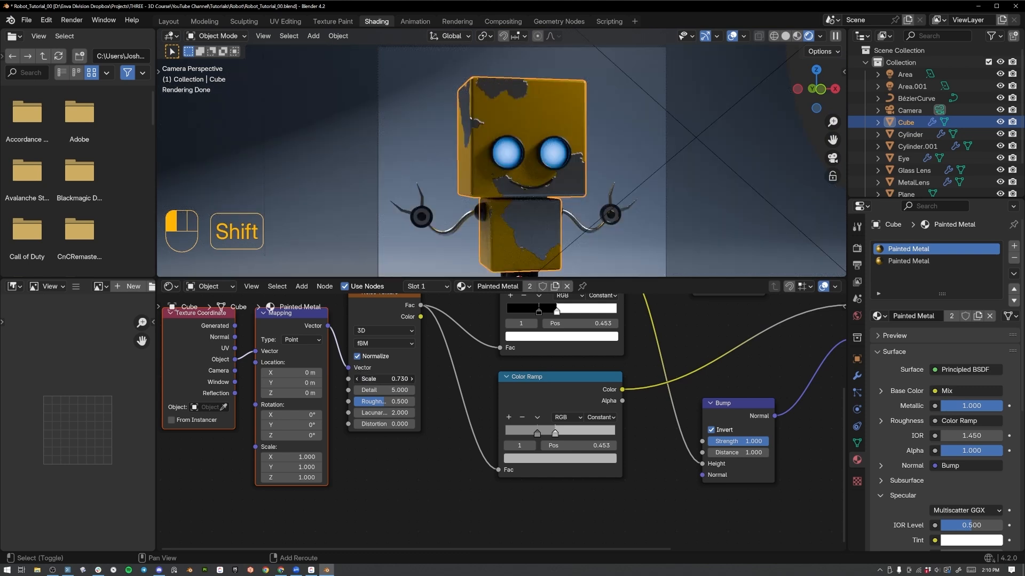
shift+drag(375, 378, 396, 378)
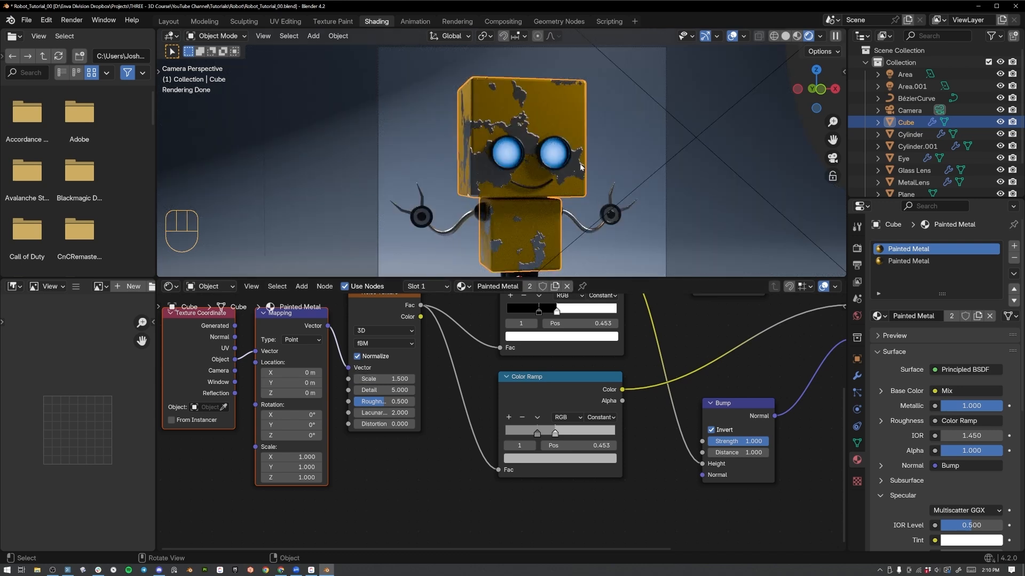
key(F12)
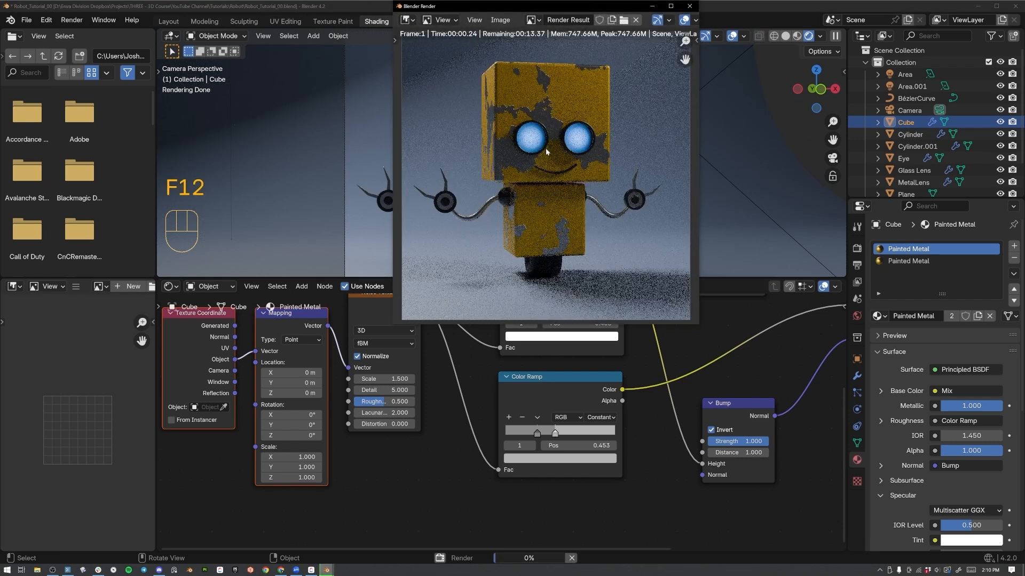